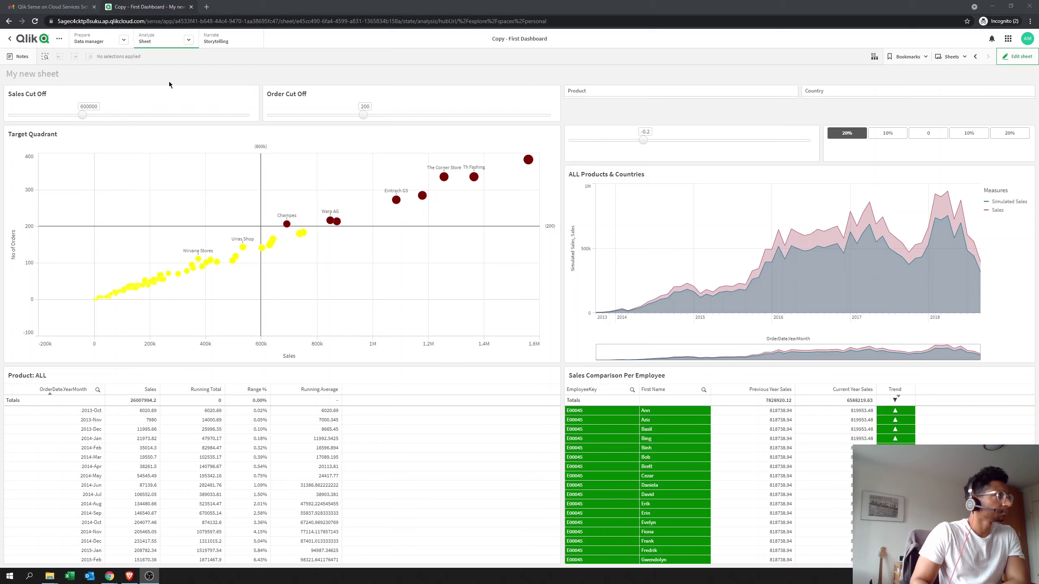
- Adjust the target quadrant thresholds to a Sales Cut Off of 1000000 and an Order Cut Off of 100
left_click(140, 115)
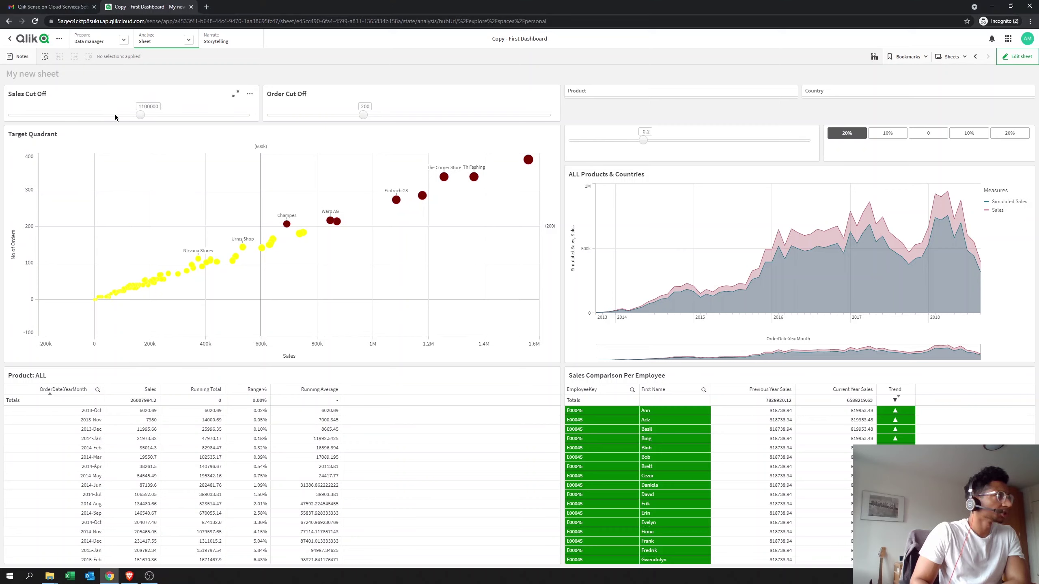
left_click(167, 116)
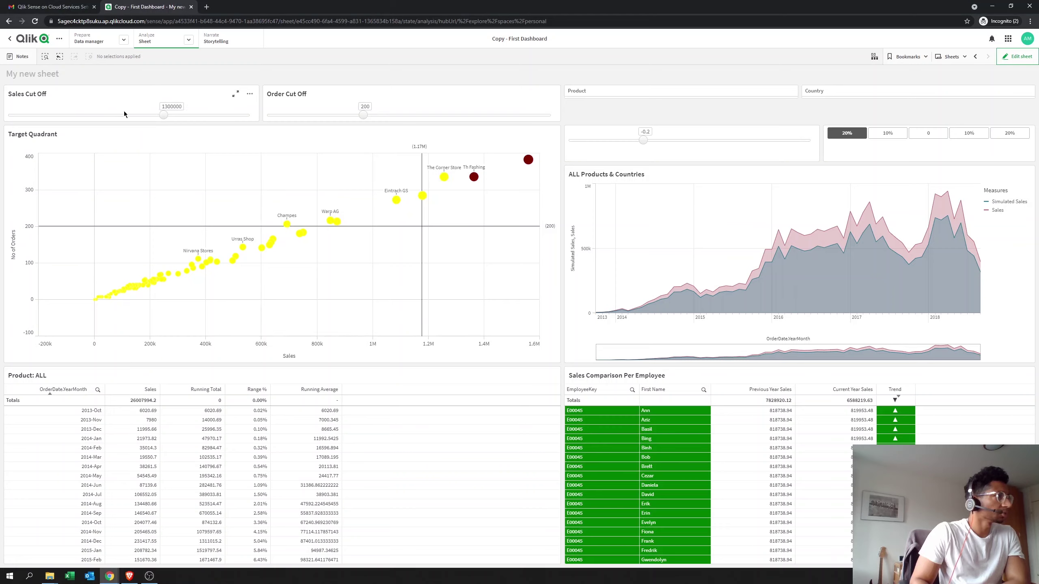
left_click(154, 117)
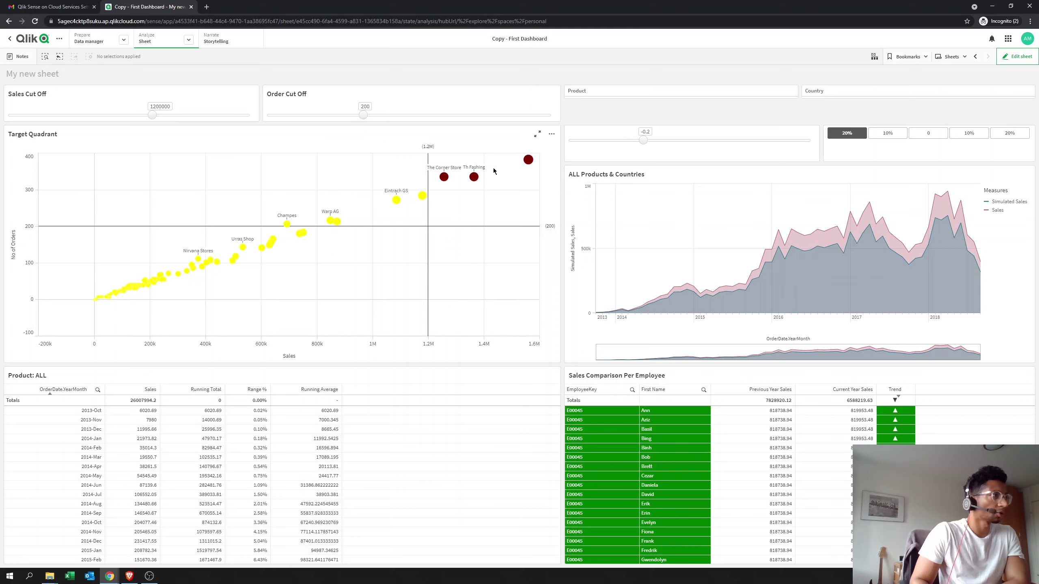
left_click(333, 115)
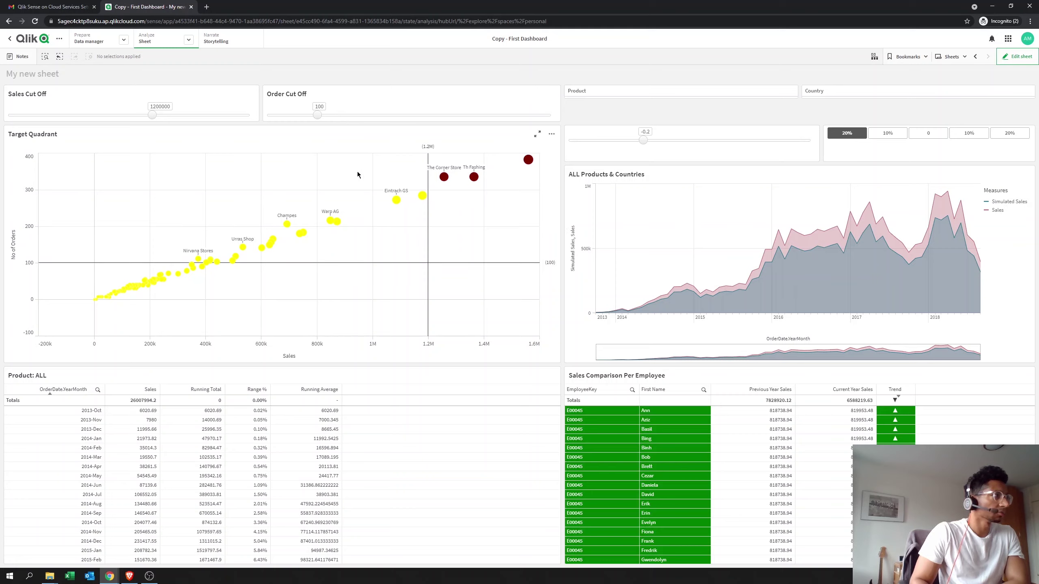
left_click(129, 116)
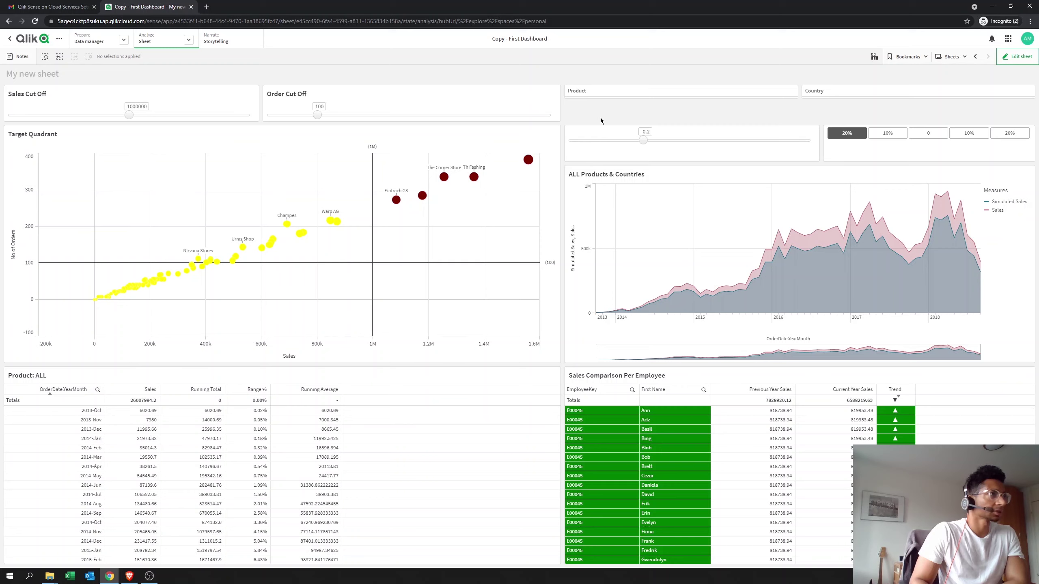
- Filter the sheet to product Baby Dark Lounge Suit and country Belgium, and clear all selections
left_click(589, 93)
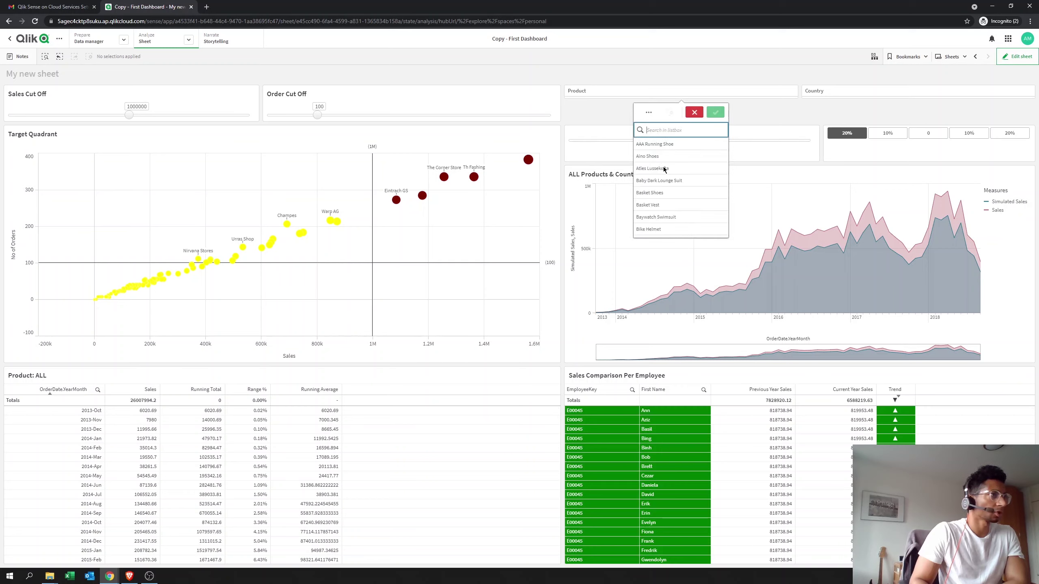
left_click(663, 181)
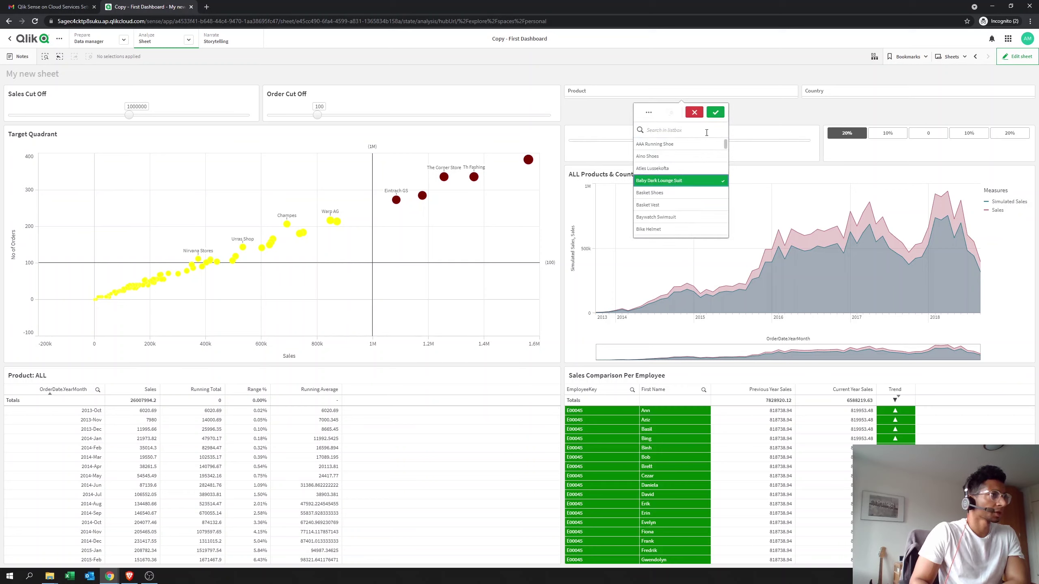
left_click(113, 346)
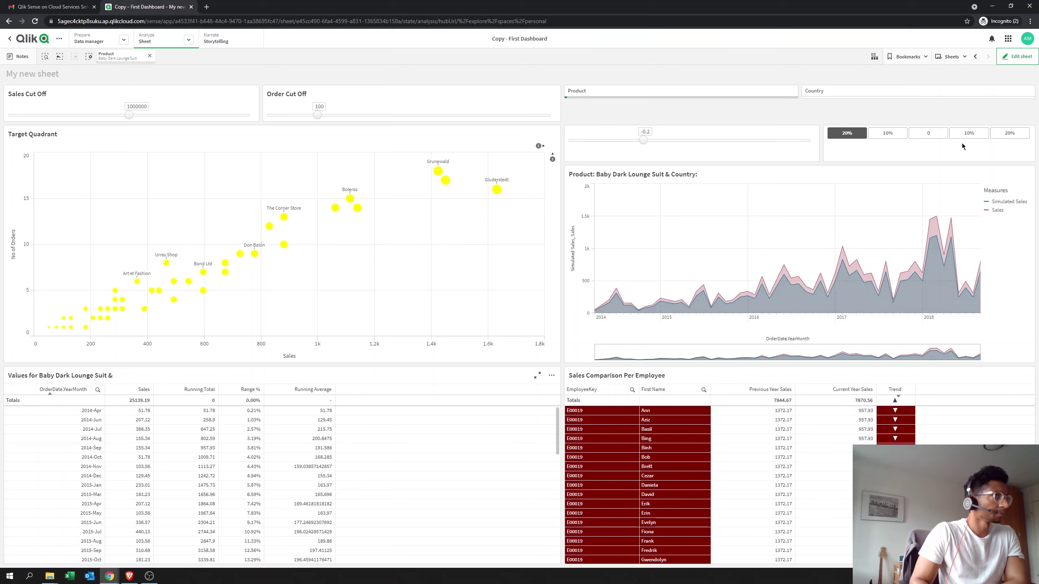
left_click(917, 91)
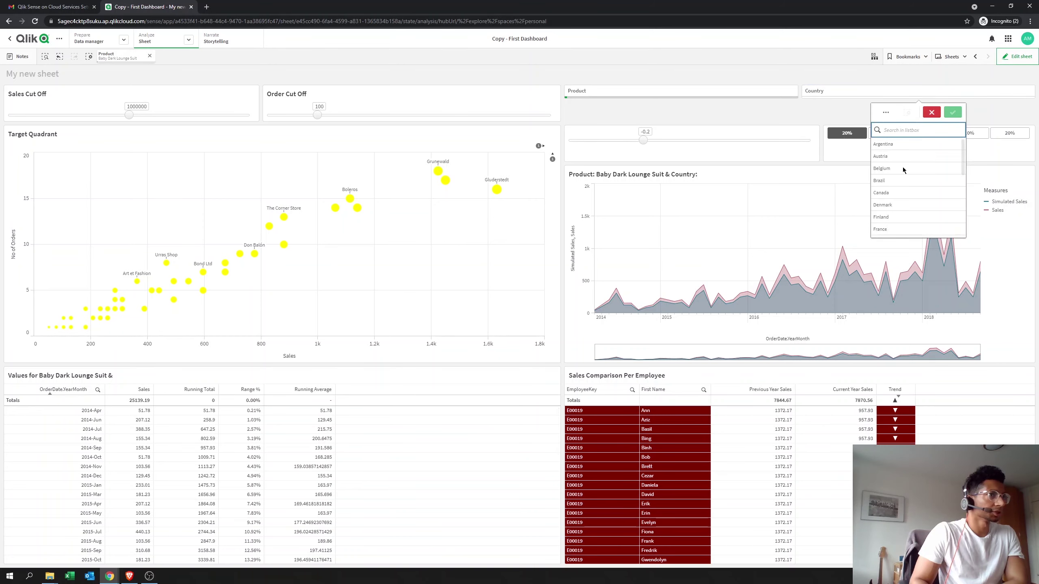
left_click(903, 167)
left_click(953, 117)
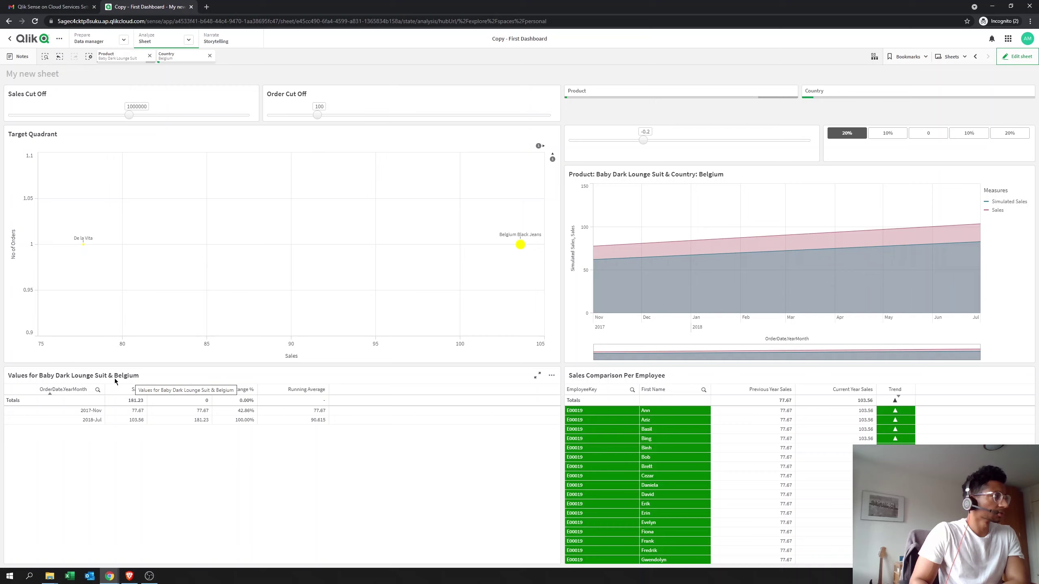
left_click(91, 57)
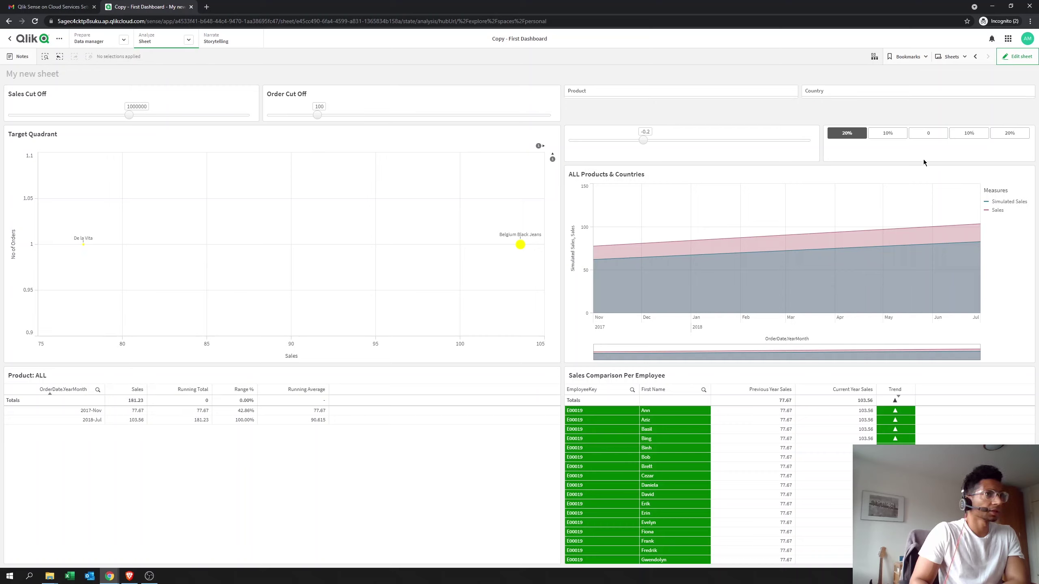
- Try the simulated sales factor at -0.1, 0, 0.1 and 0.2, and return it to -0.2
left_click(898, 134)
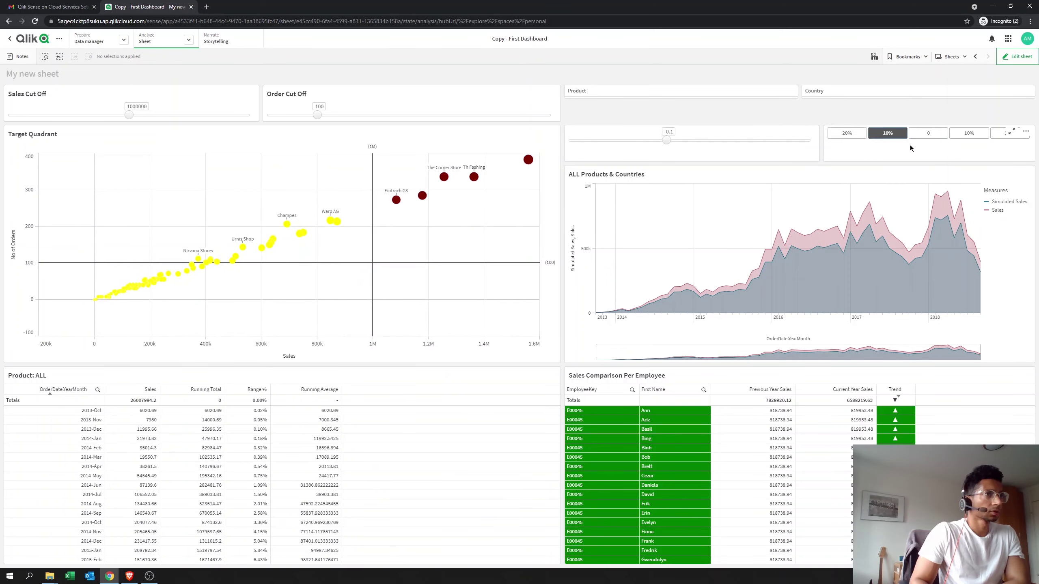
left_click(964, 137)
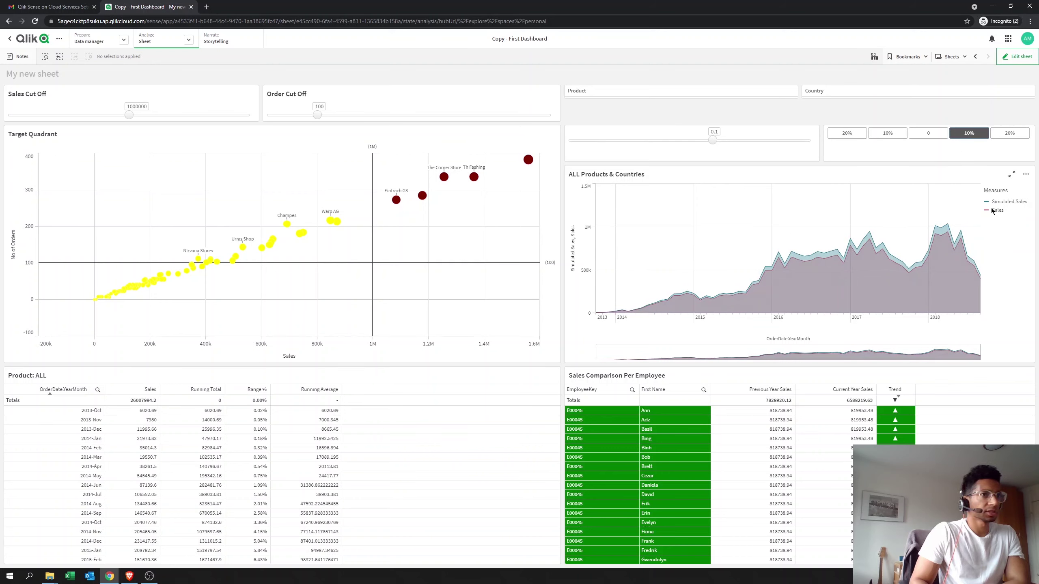
left_click(887, 134)
left_click(932, 136)
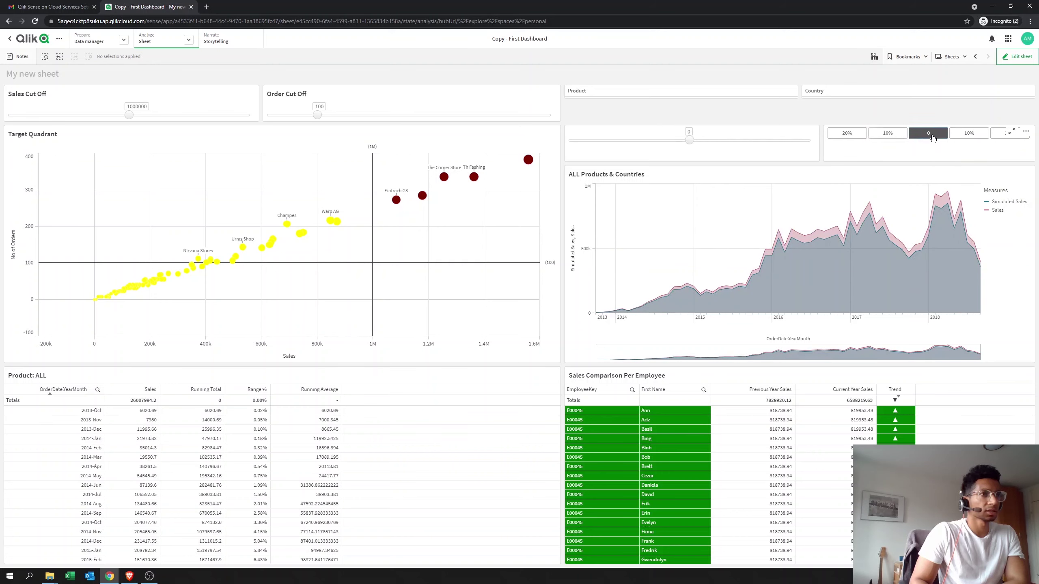
left_click(958, 135)
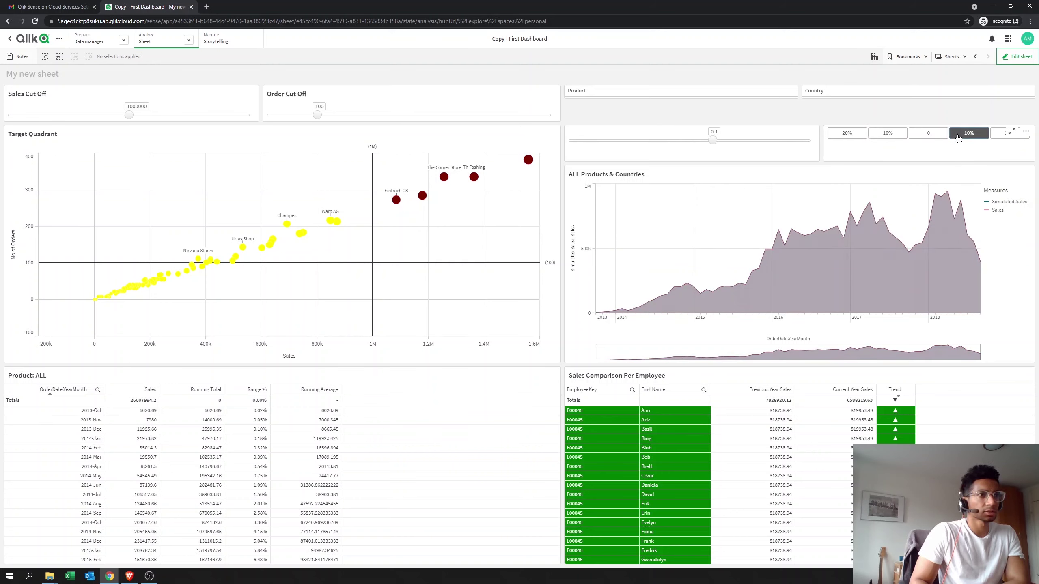
left_click(994, 136)
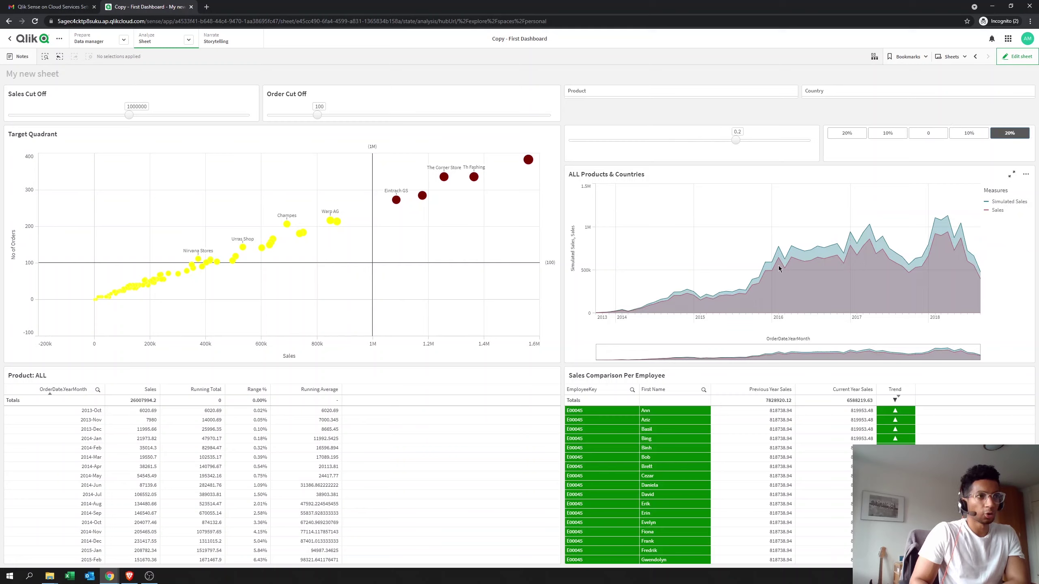
left_click(860, 137)
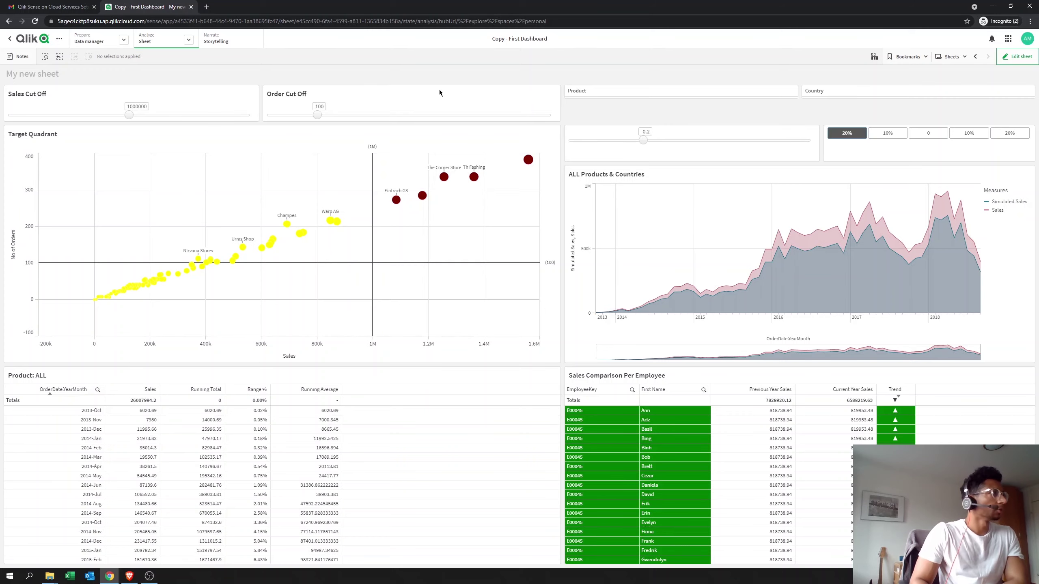
- Go past the Overview and Product sheets to the empty "My new sheet" and open it for editing
left_click(168, 48)
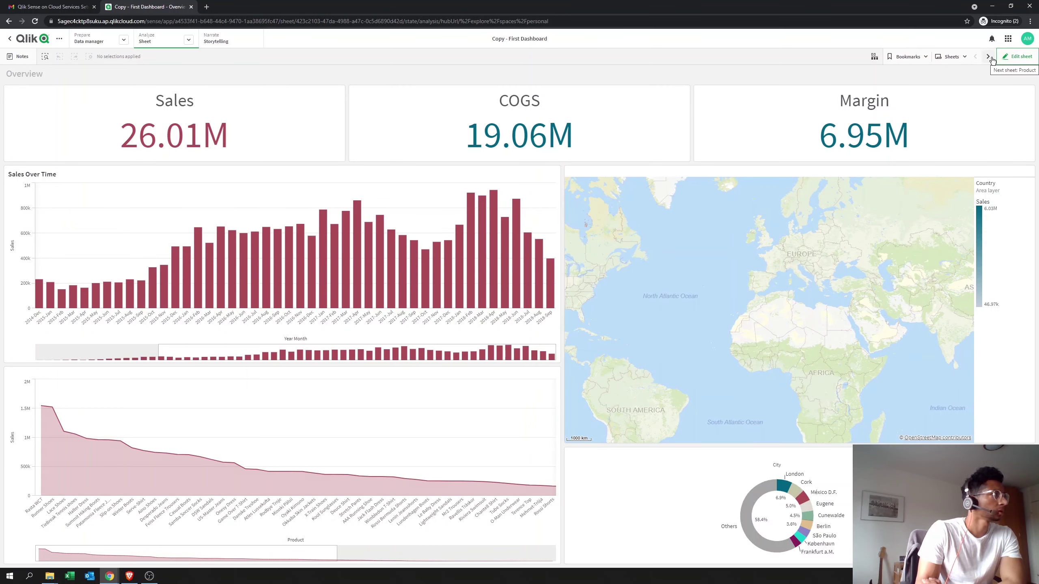
left_click(991, 59)
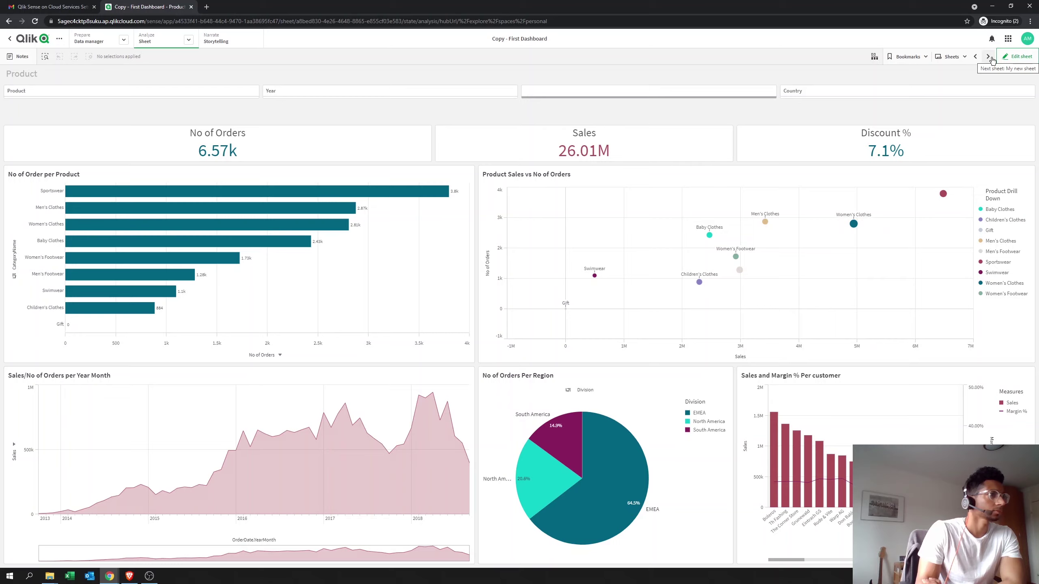
left_click(992, 59)
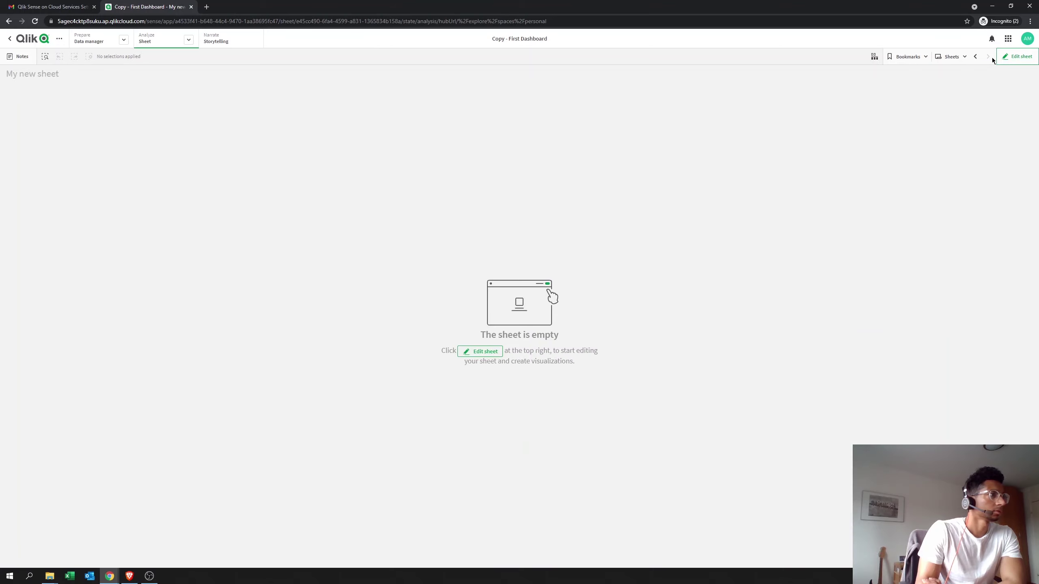
left_click(1006, 59)
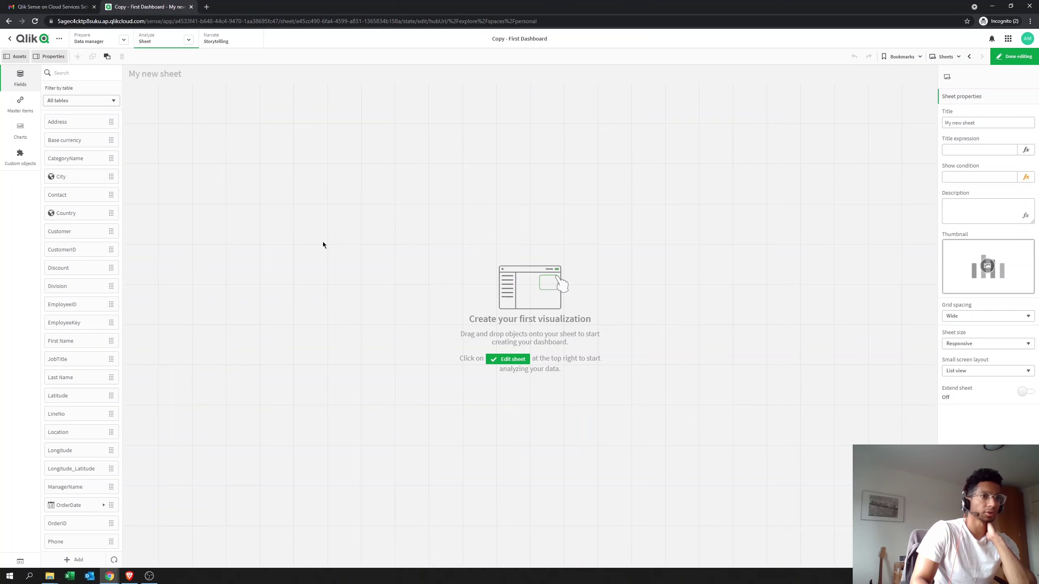
- Add a scatter plot to the empty sheet with Customer as its bubble dimension
left_click(20, 131)
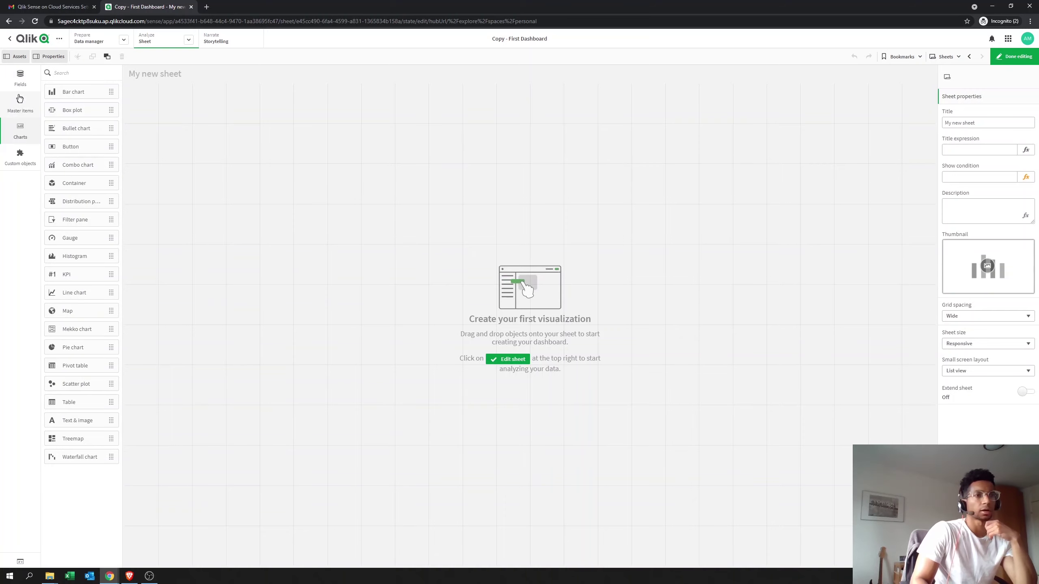
left_click_drag(87, 387, 267, 253)
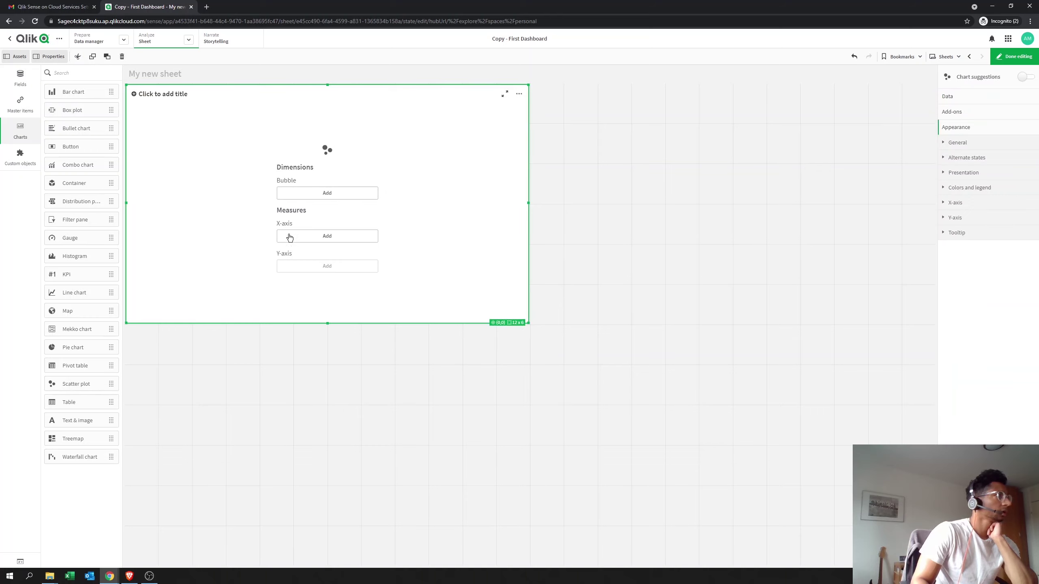
left_click(300, 200)
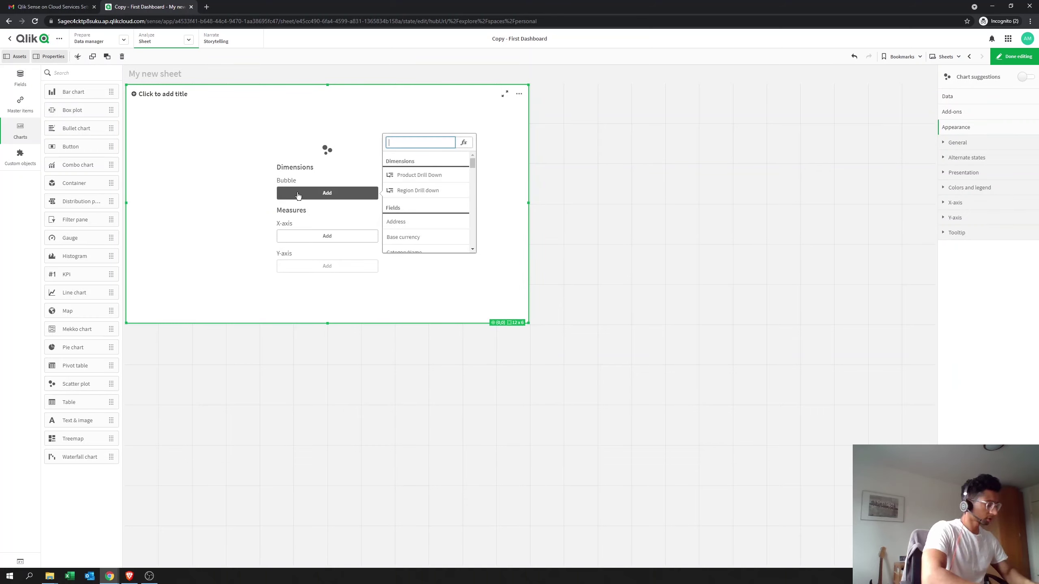
type("cus")
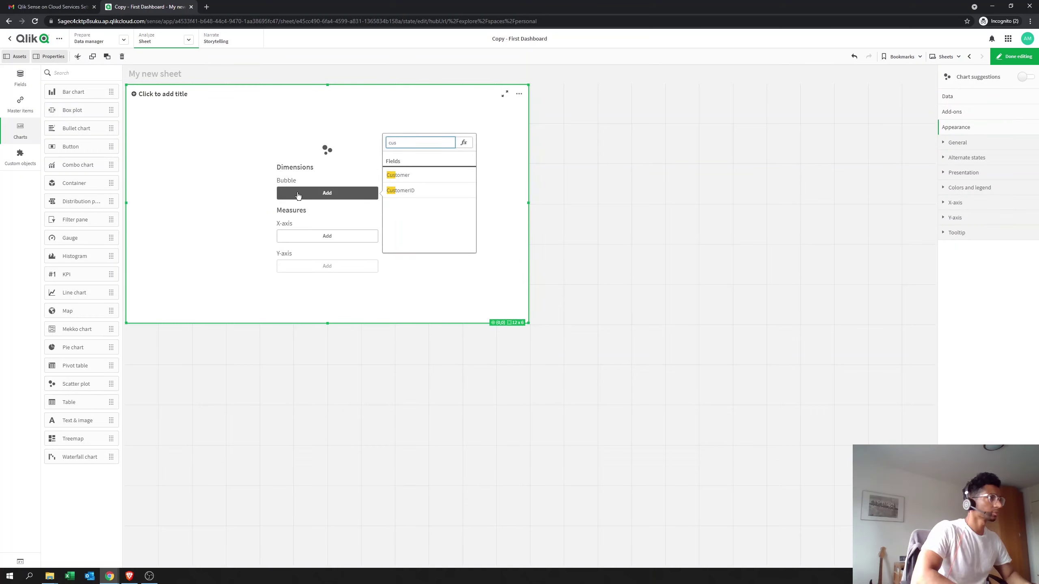
key("Return")
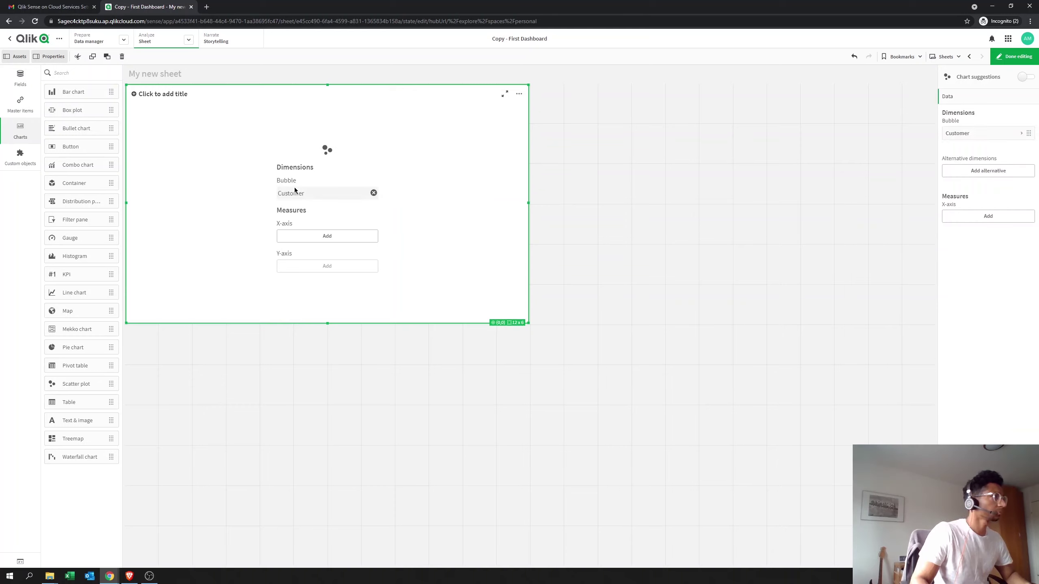
- Set the scatter plot's X-axis measure to Sales and its Y-axis measure to No of Orders
left_click(308, 243)
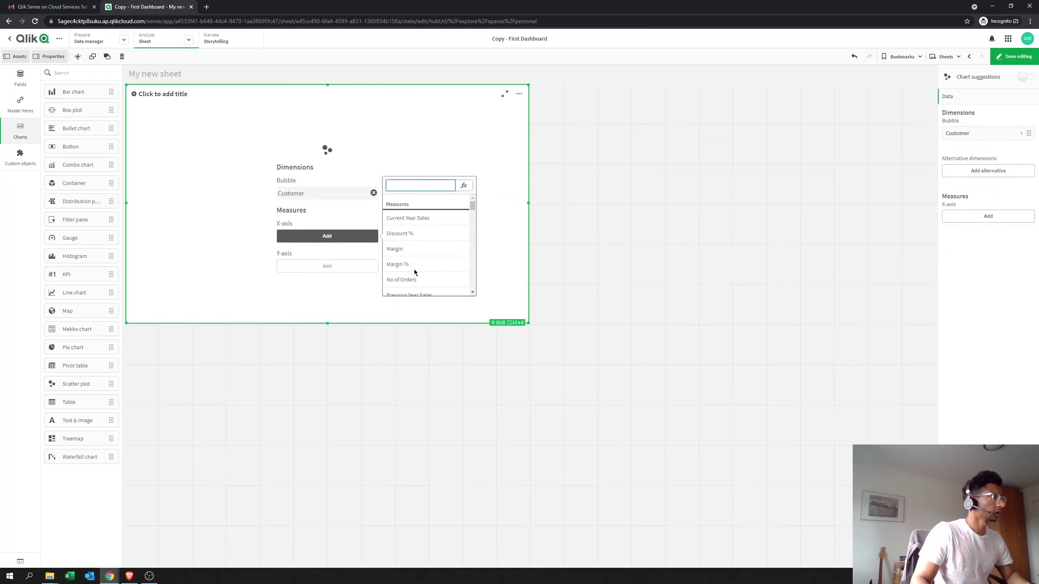
scroll(430, 274, "down", 2)
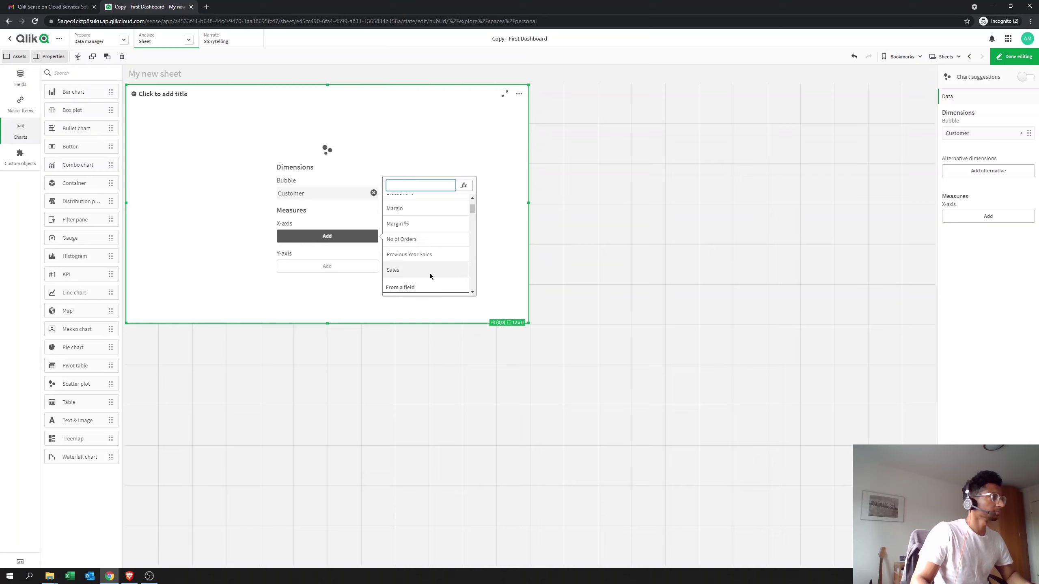
left_click(430, 273)
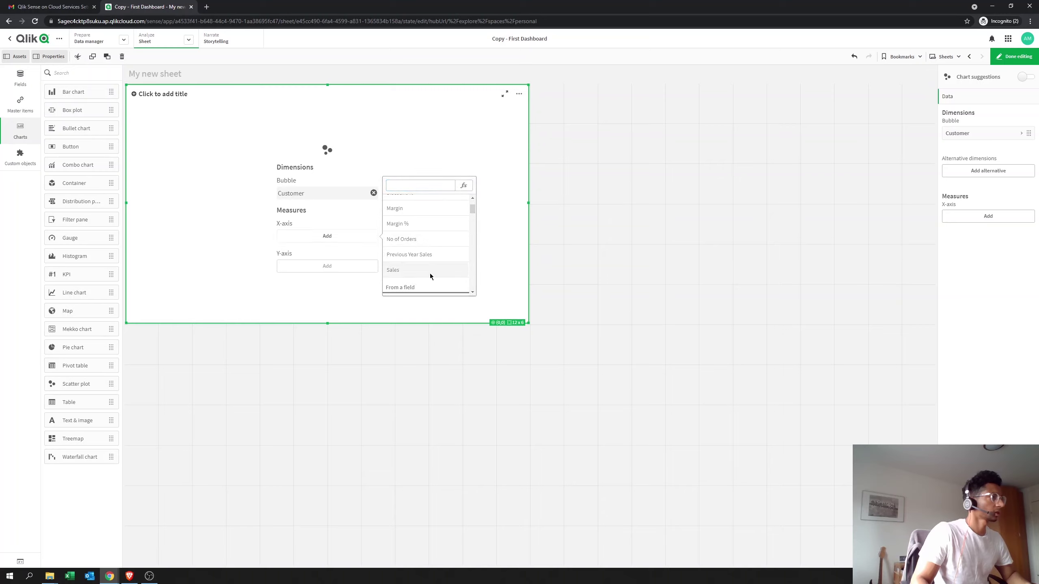
left_click(305, 269)
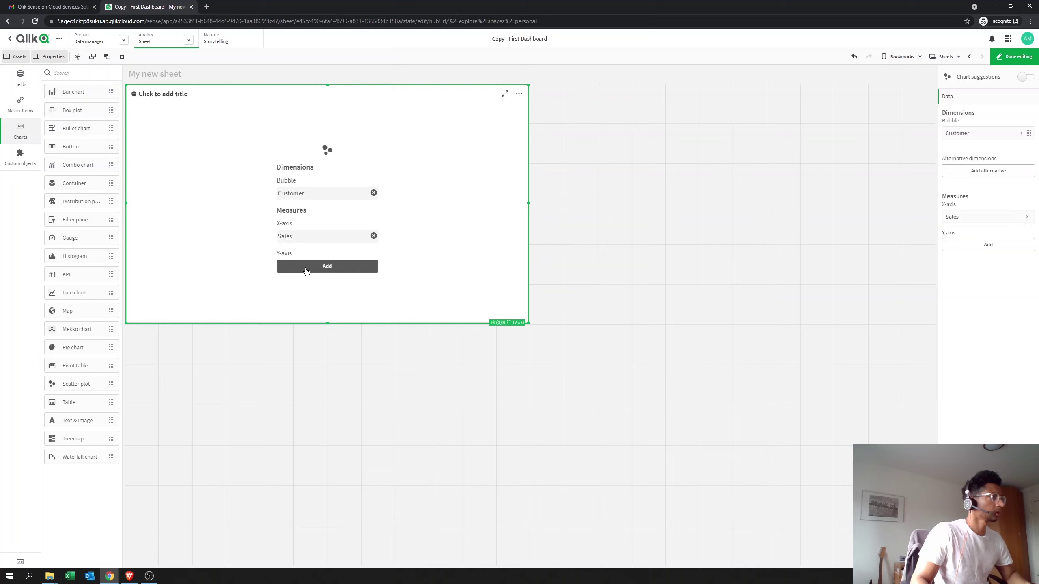
scroll(406, 272, "down", 2)
scroll(406, 272, "up", 2)
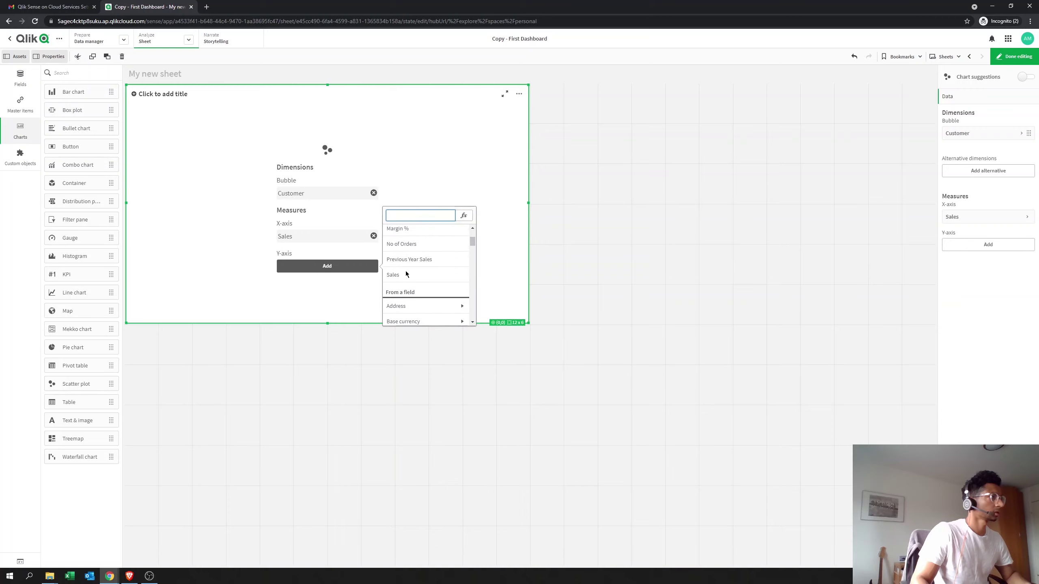
left_click(406, 269)
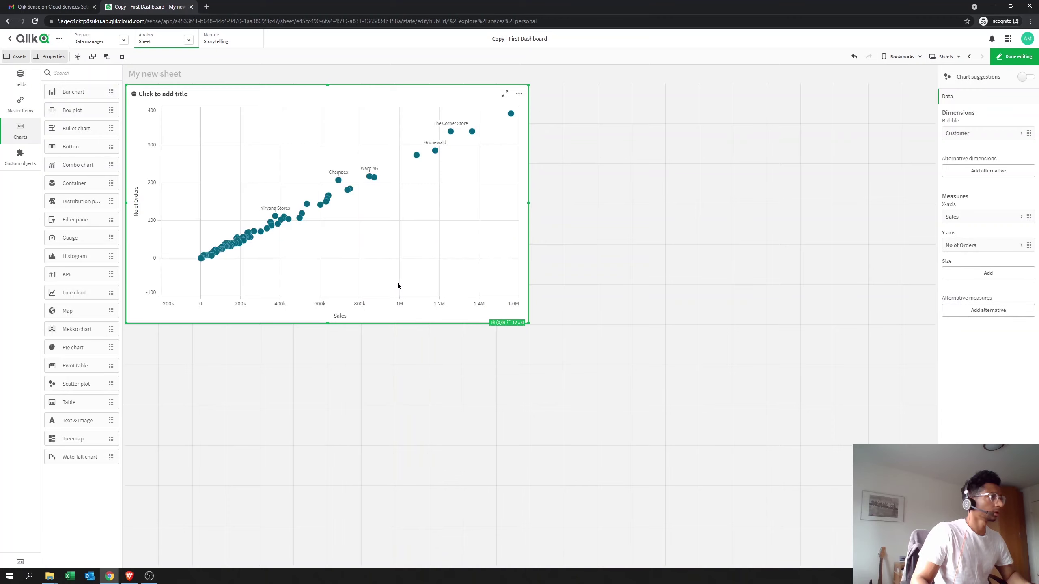
- Remove the scatter plot's Sales measure and add the sum of the Sales Amount field as its Y-axis measure
left_click(977, 223)
left_click(1016, 287)
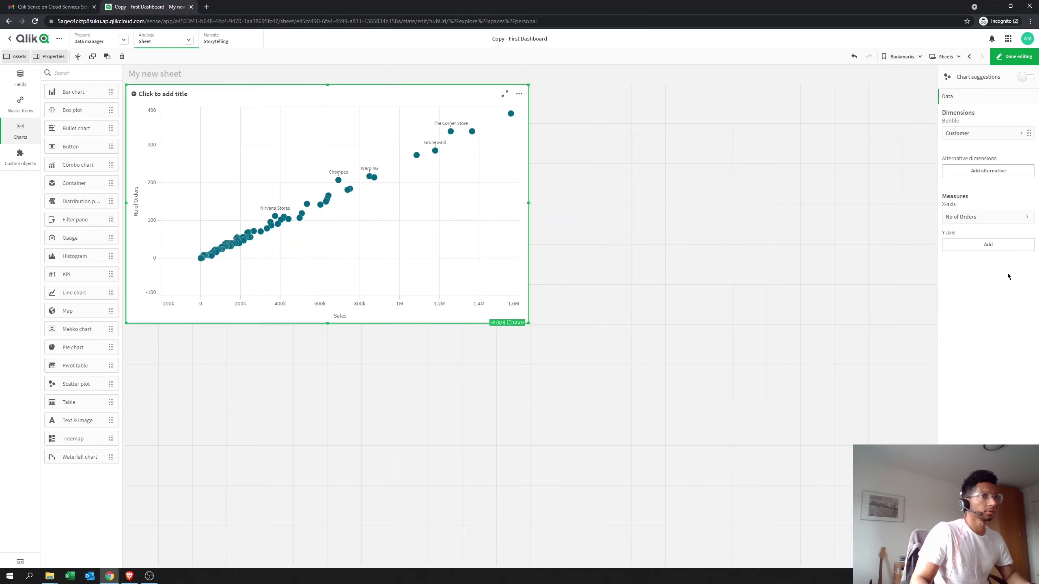
left_click(978, 244)
type("sa")
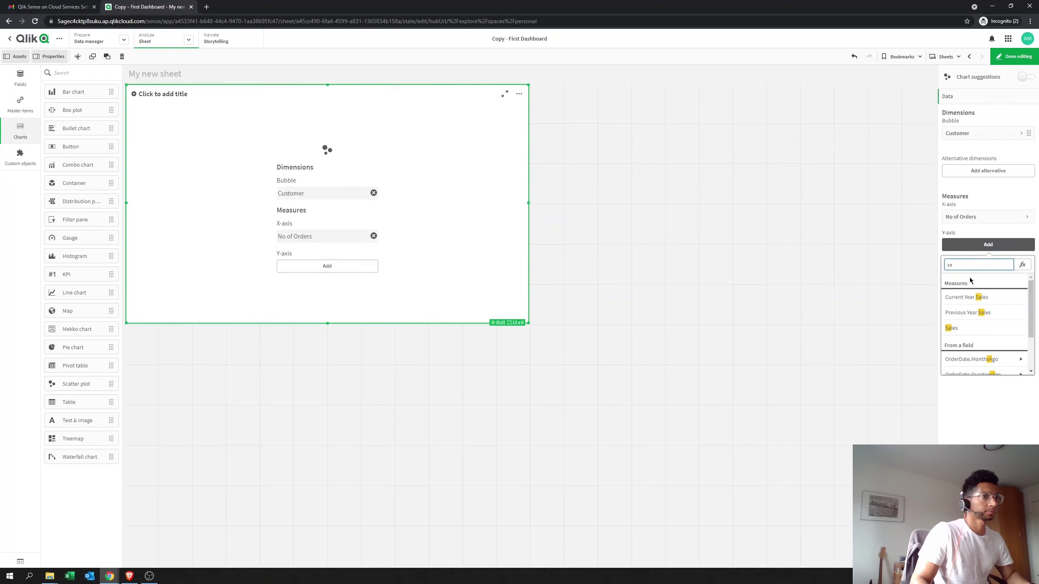
type("les")
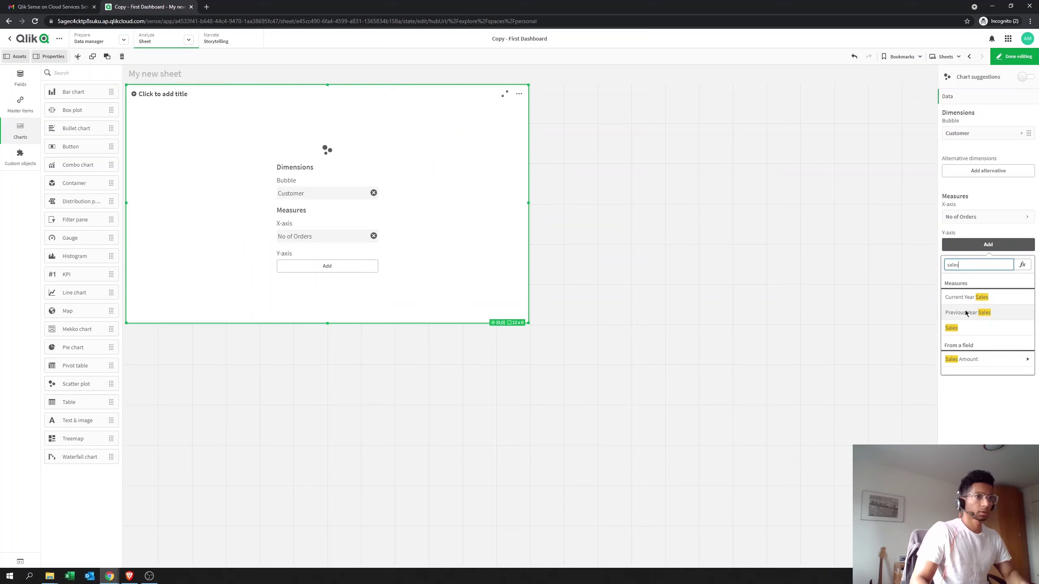
left_click(972, 358)
left_click(970, 293)
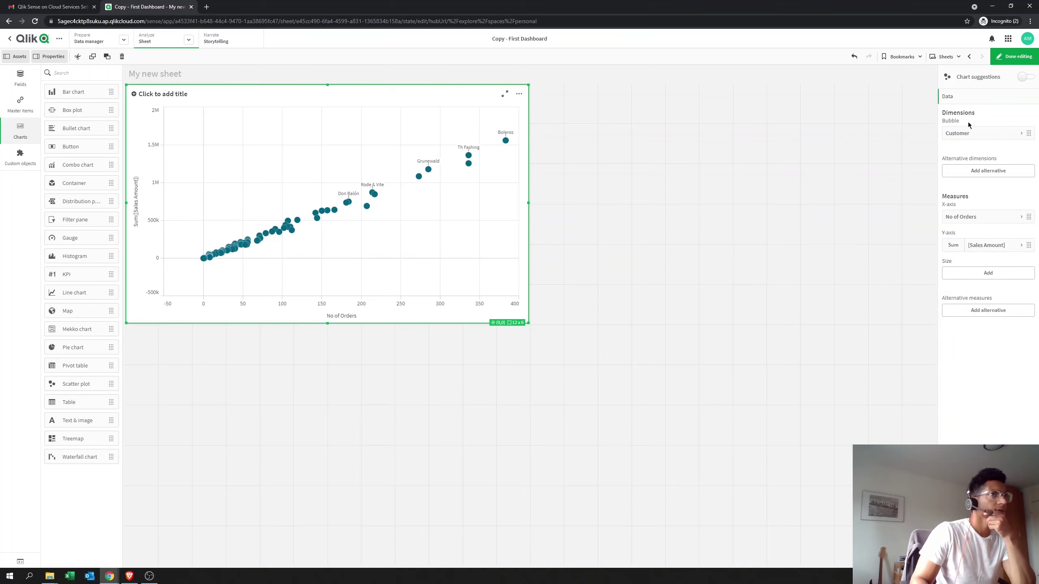
- Swap the scatter plot's axes so Sum of Sales Amount is on X and No of Orders on Y, and preview the sheet outside edit mode
left_click(1008, 61)
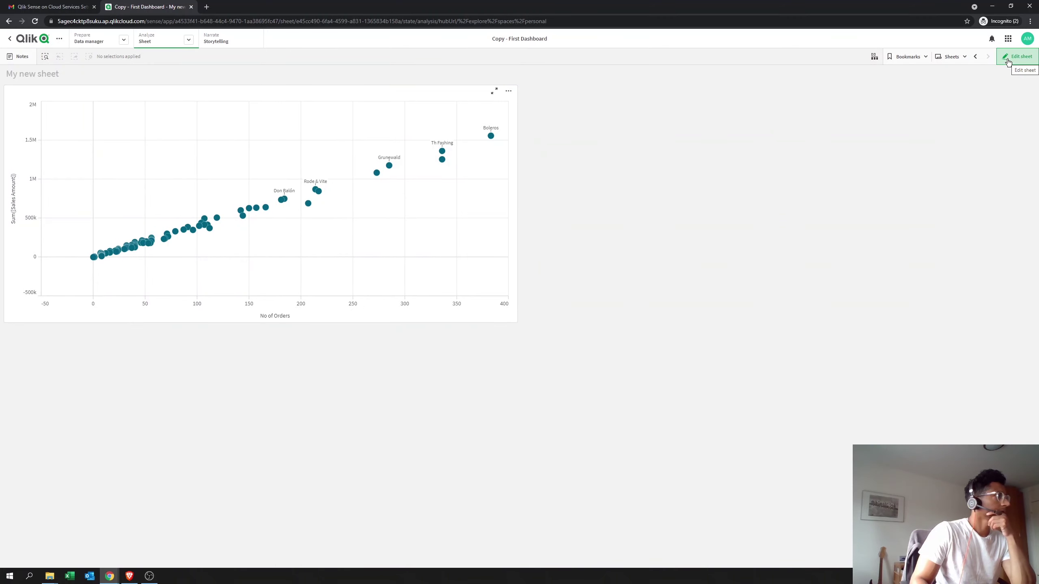
left_click(1008, 60)
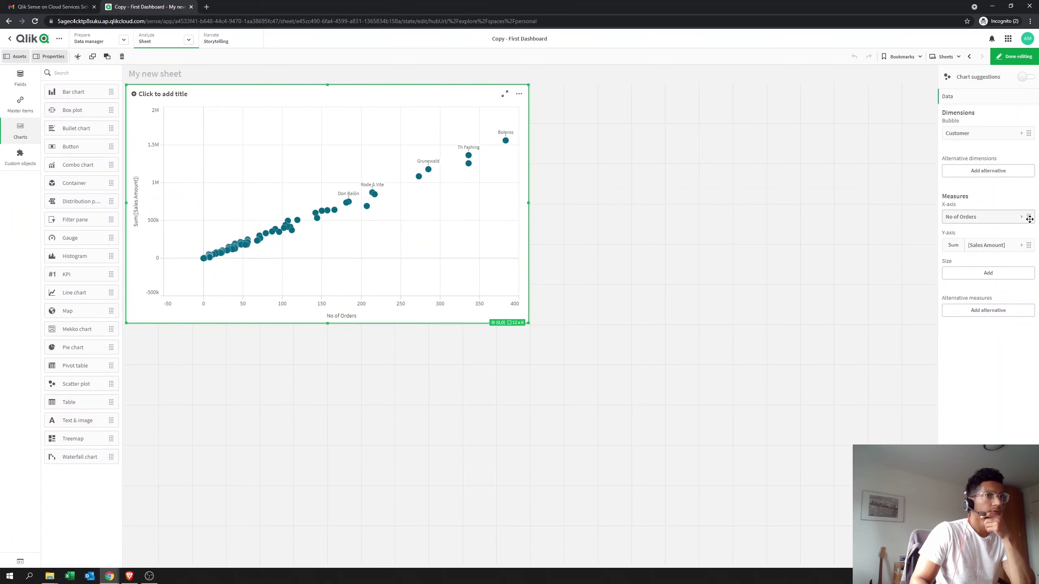
left_click_drag(1029, 216, 1029, 245)
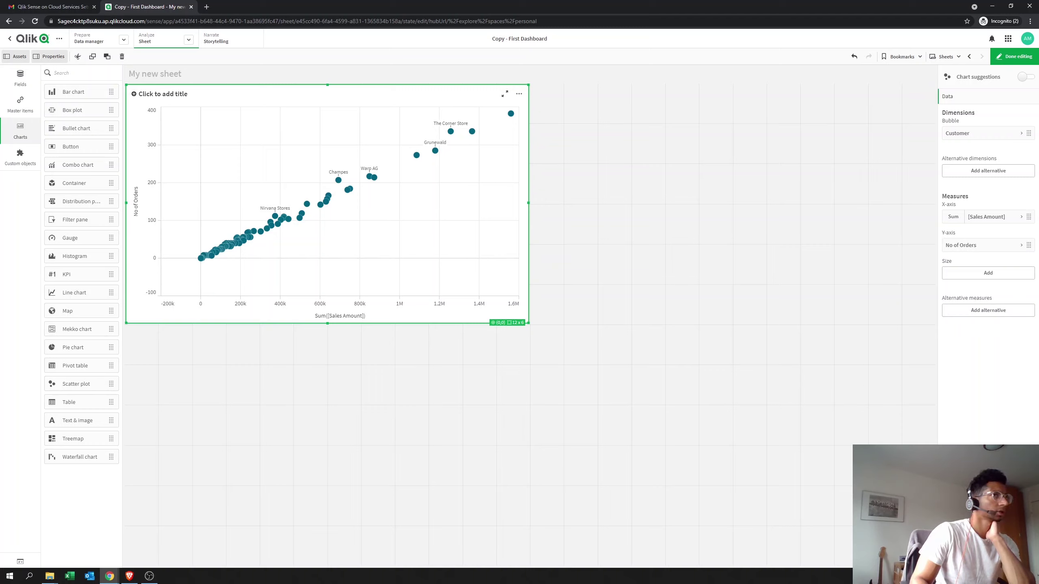
left_click(1007, 59)
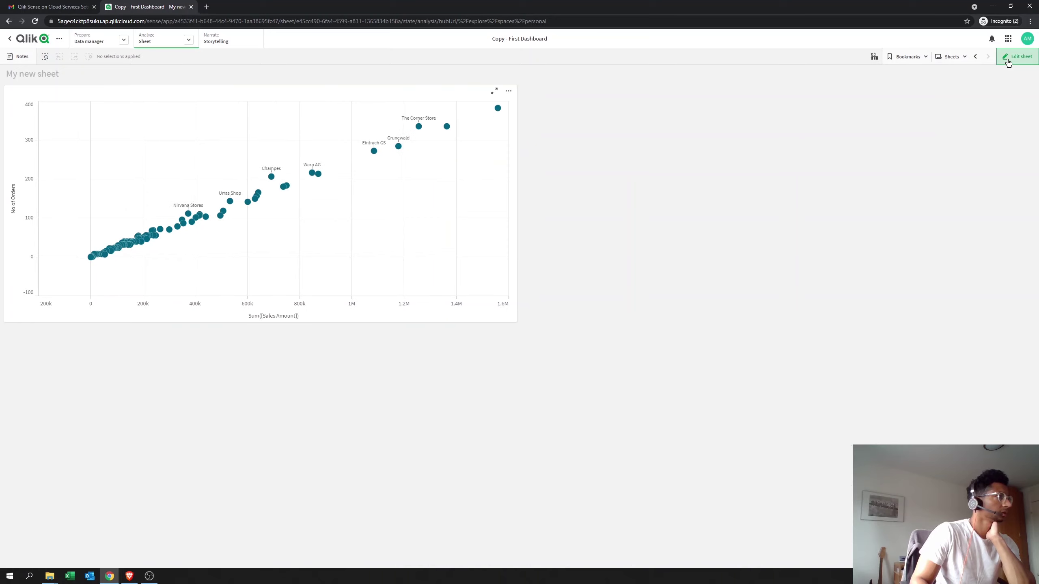
left_click(1008, 60)
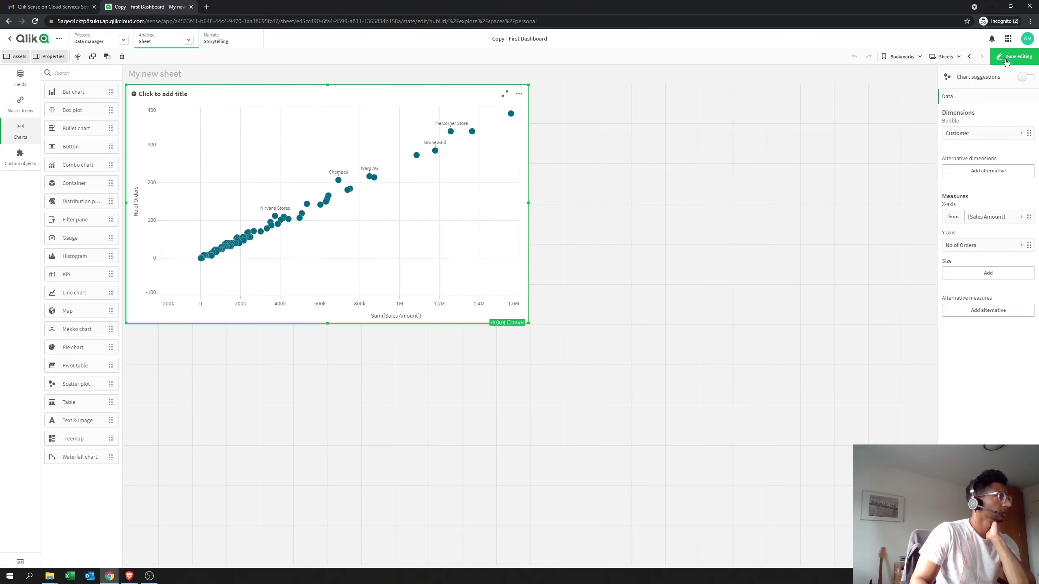
left_click(1007, 59)
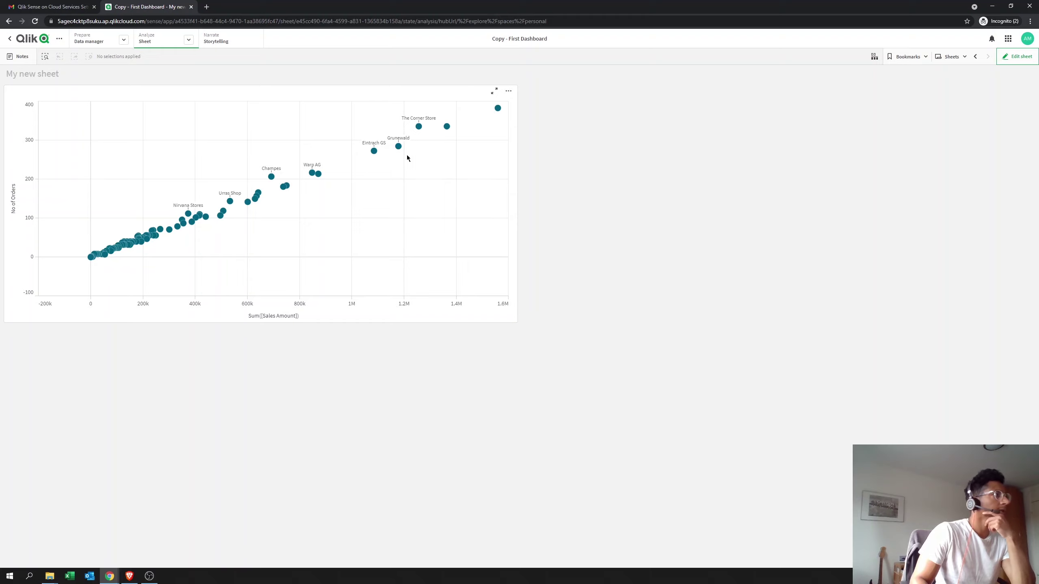
left_click(1008, 57)
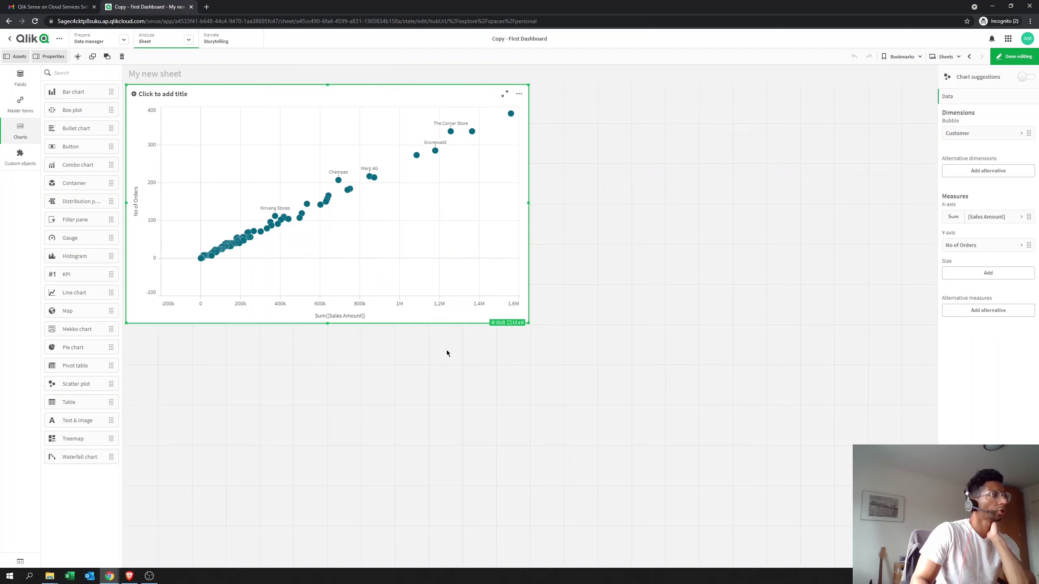
- Create a variable named vSalesCutoff with an empty definition and close the variables dialog
left_click(21, 563)
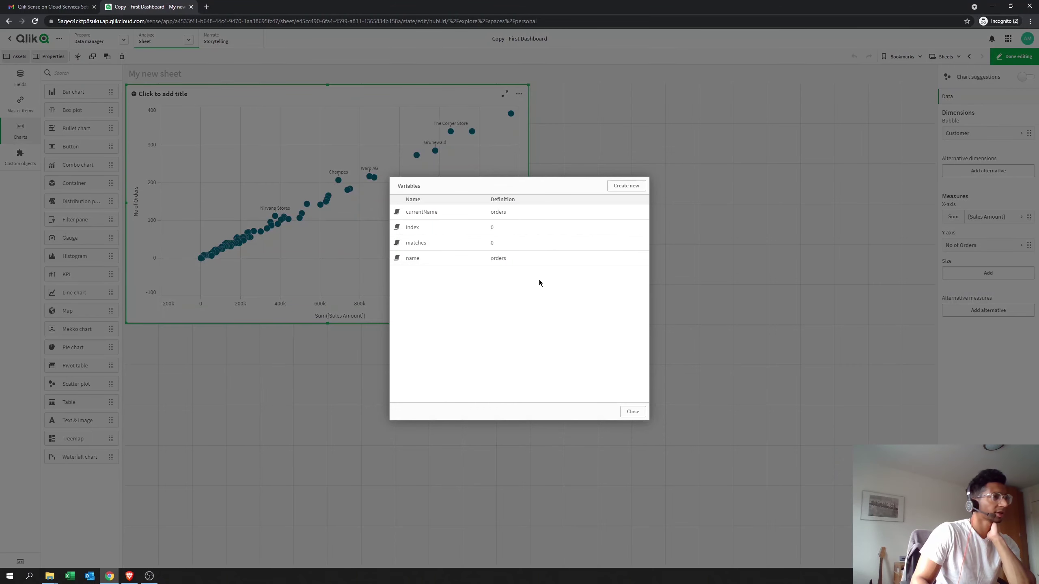
left_click(626, 186)
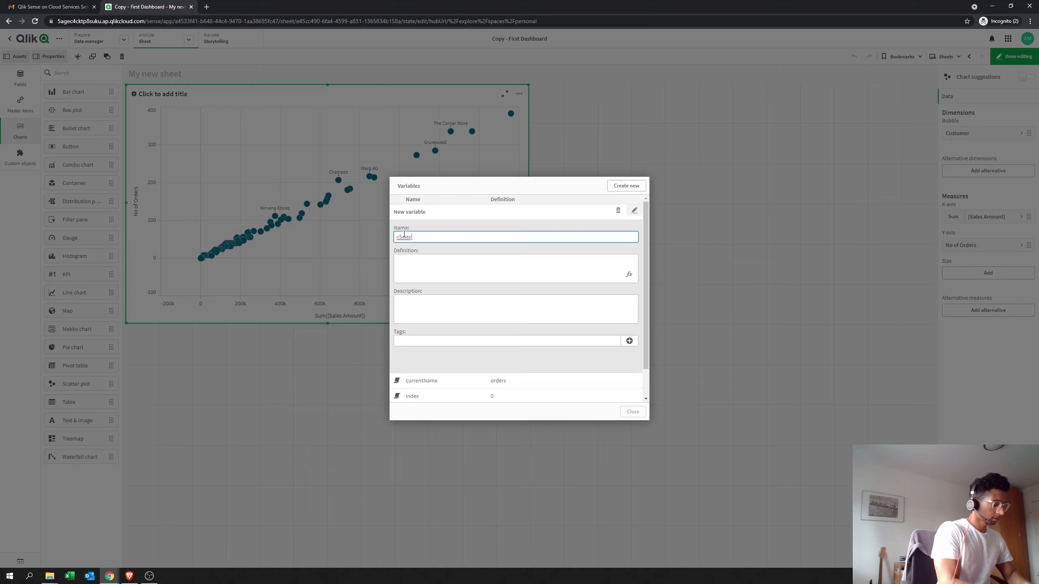
type("off")
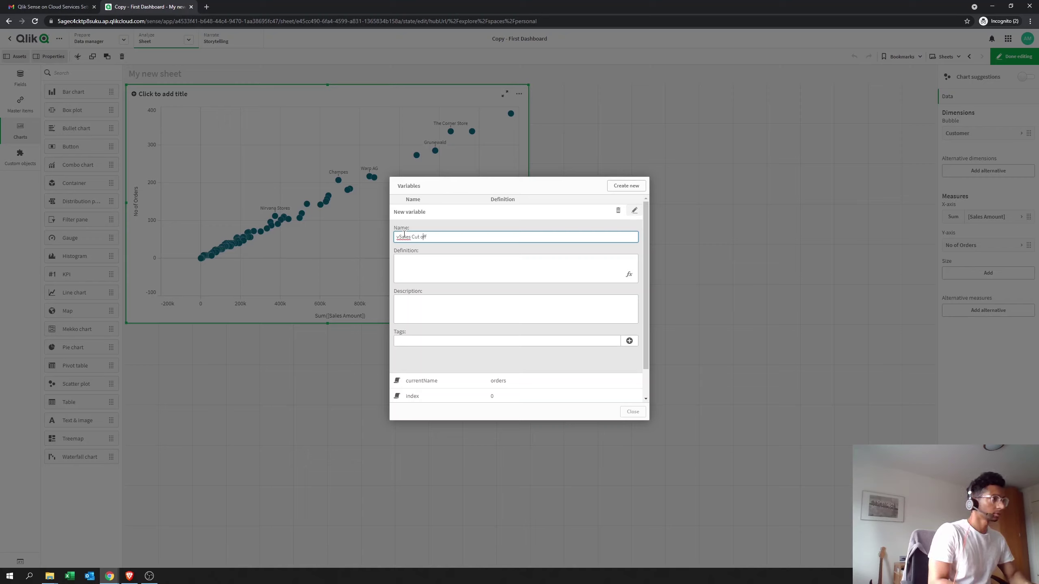
key("BackSpace")
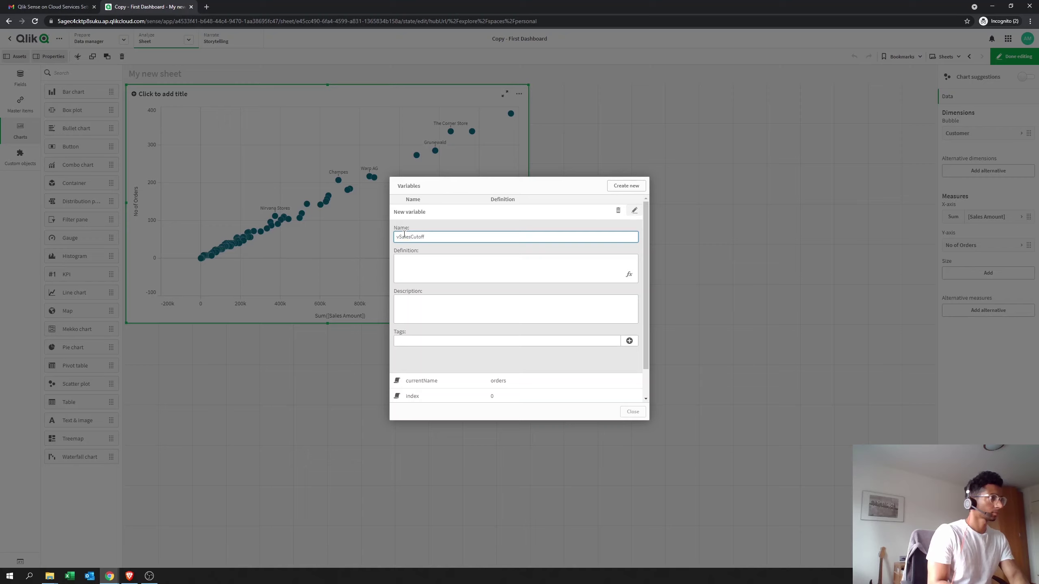
left_click(424, 266)
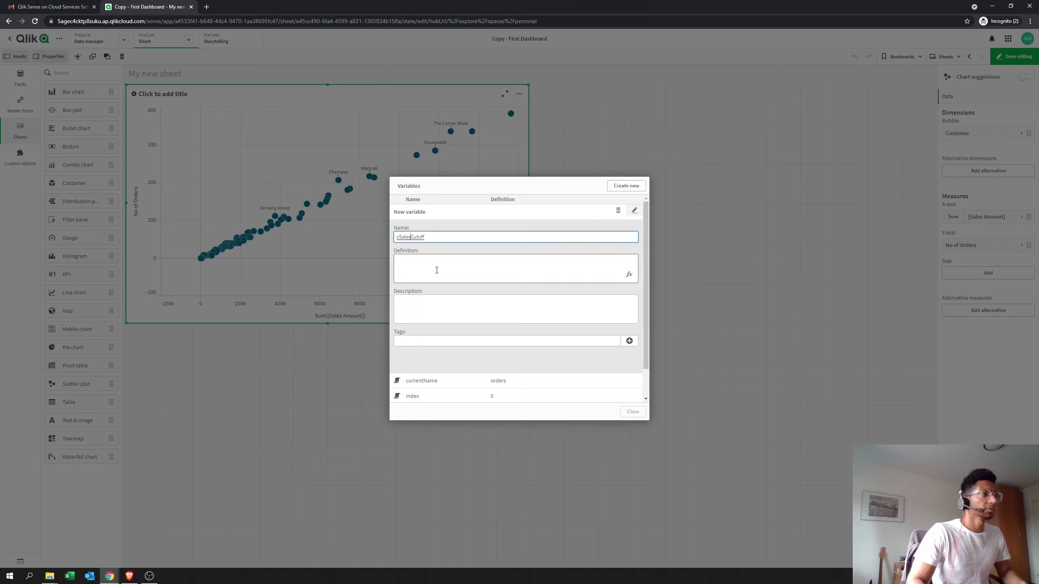
left_click(632, 189)
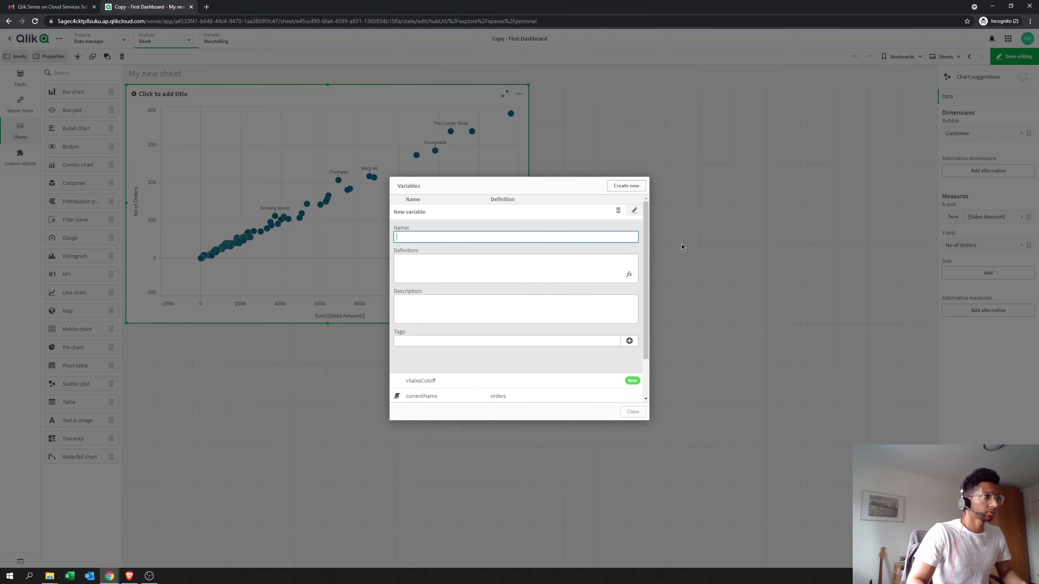
left_click(633, 412)
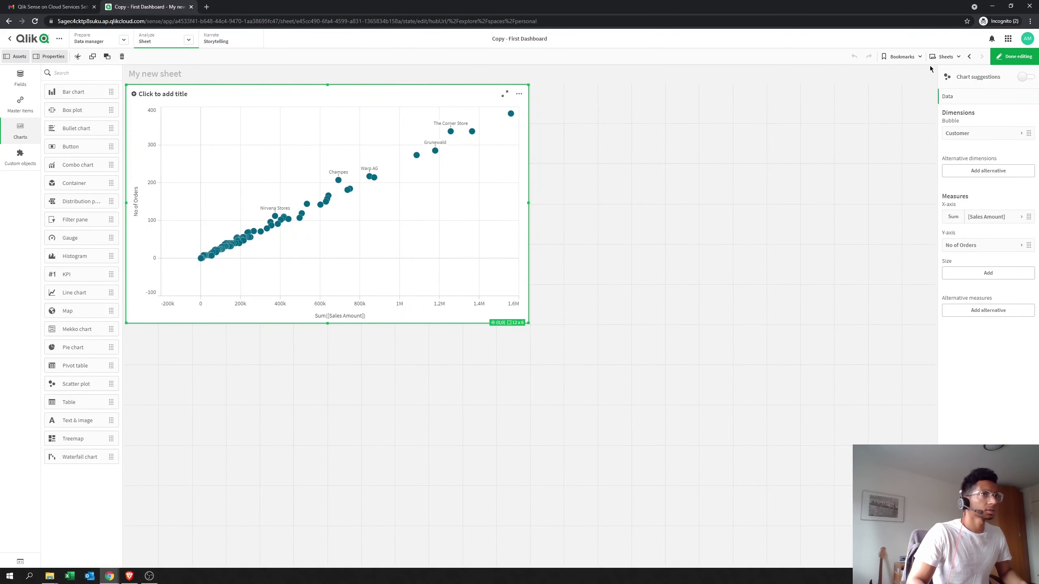
- Add a Variable input object from the Qlik Dashboard bundle beside the scatter plot and shrink it to about 3 by 2 grid cells
left_click(18, 153)
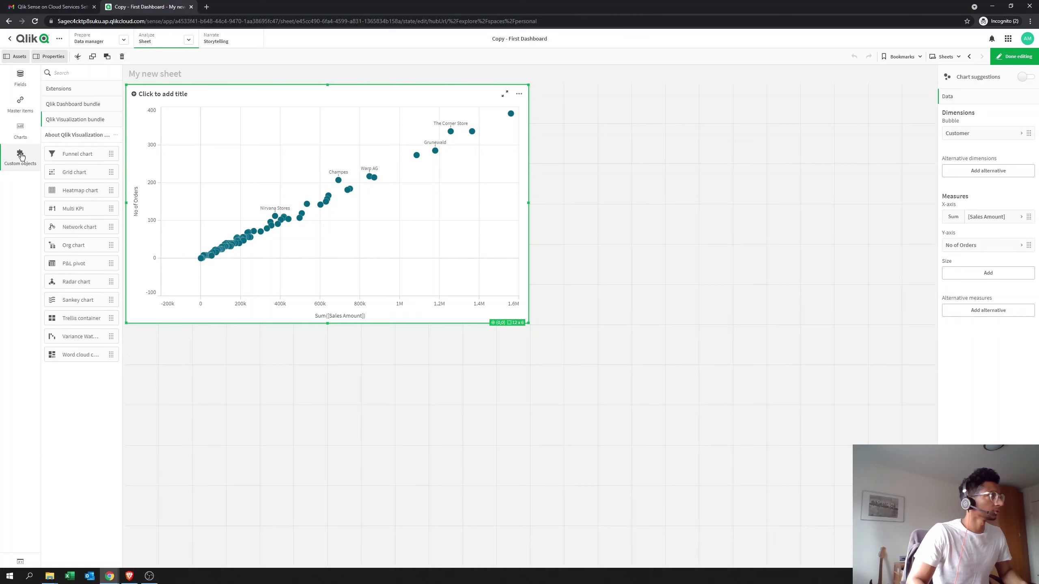
left_click(67, 106)
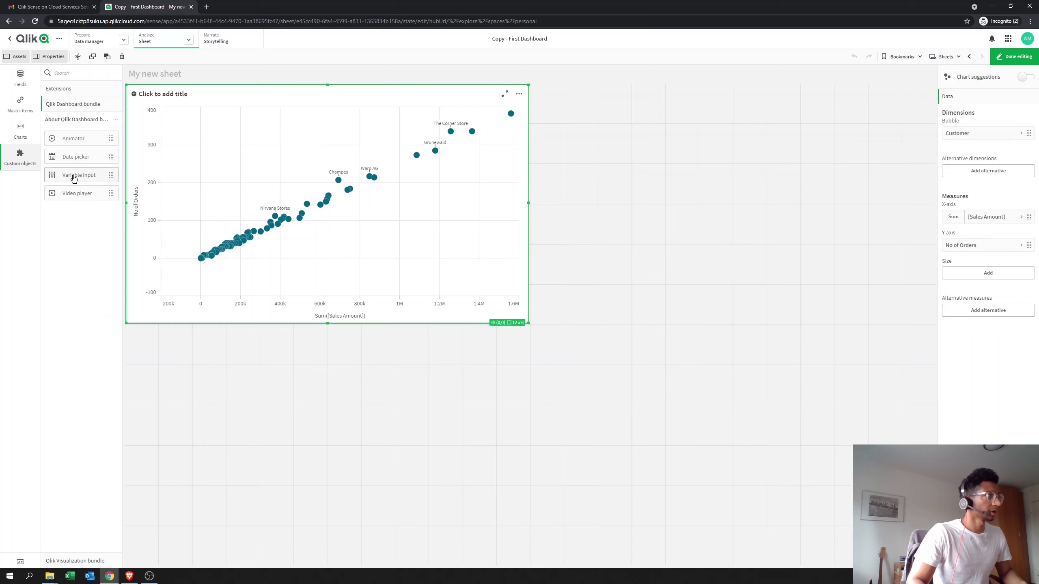
left_click_drag(72, 180, 567, 110)
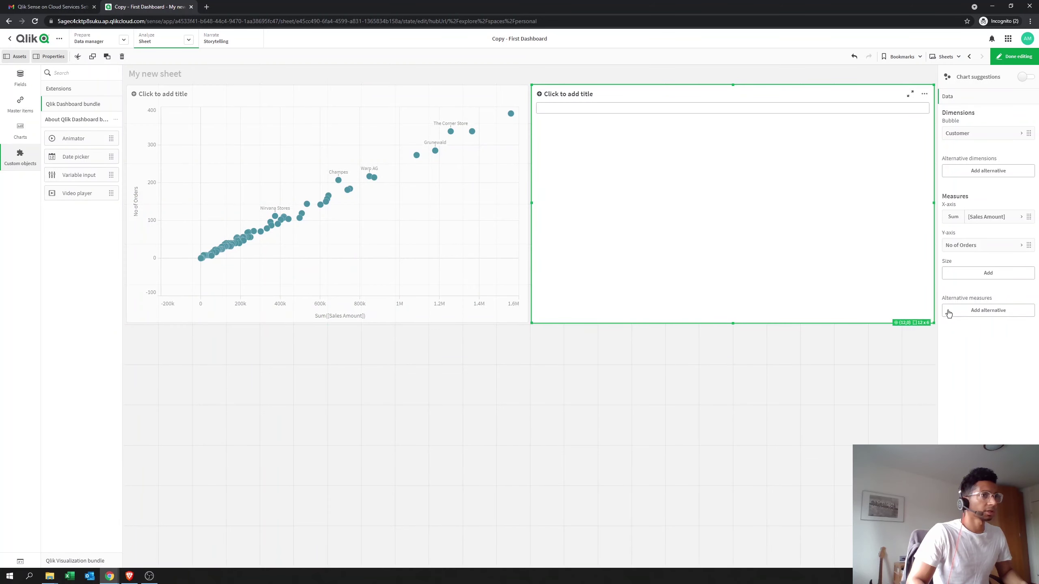
left_click_drag(934, 323, 630, 161)
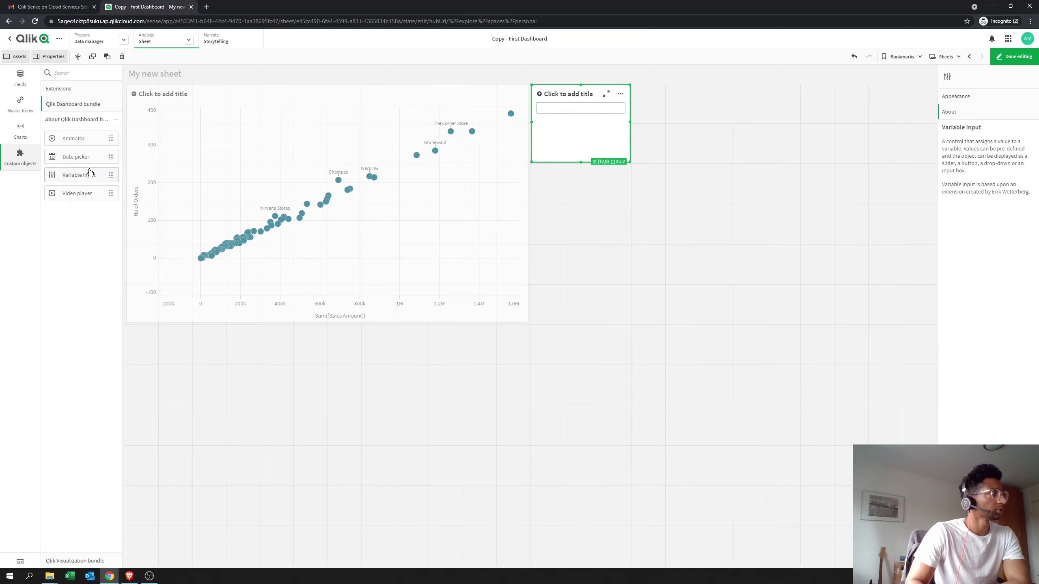
- Link the variable input to vSalesCutoff, show it as a slider and enable updating on drag
left_click(962, 99)
left_click(958, 114)
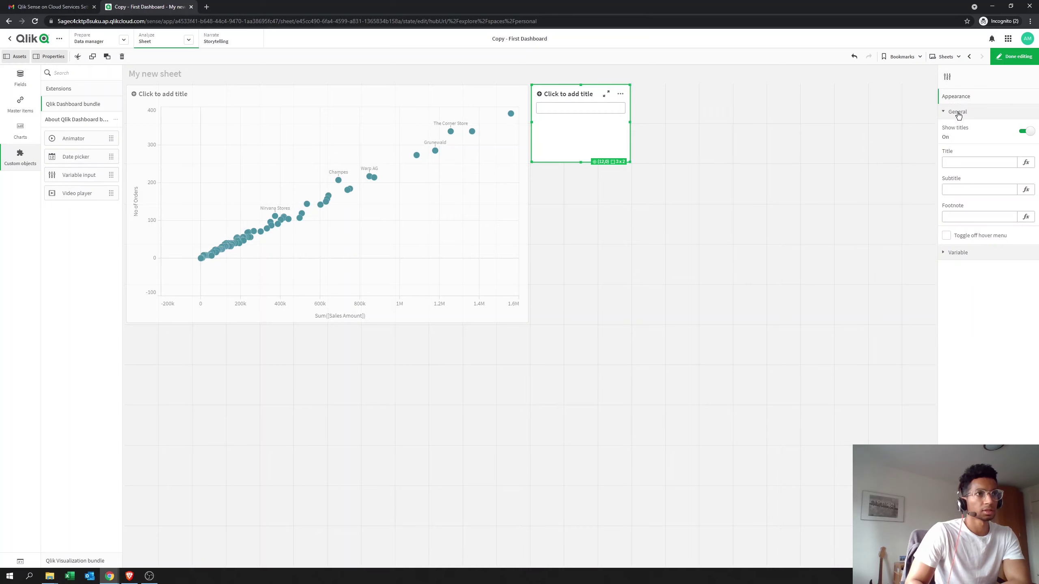
left_click(958, 113)
left_click(959, 128)
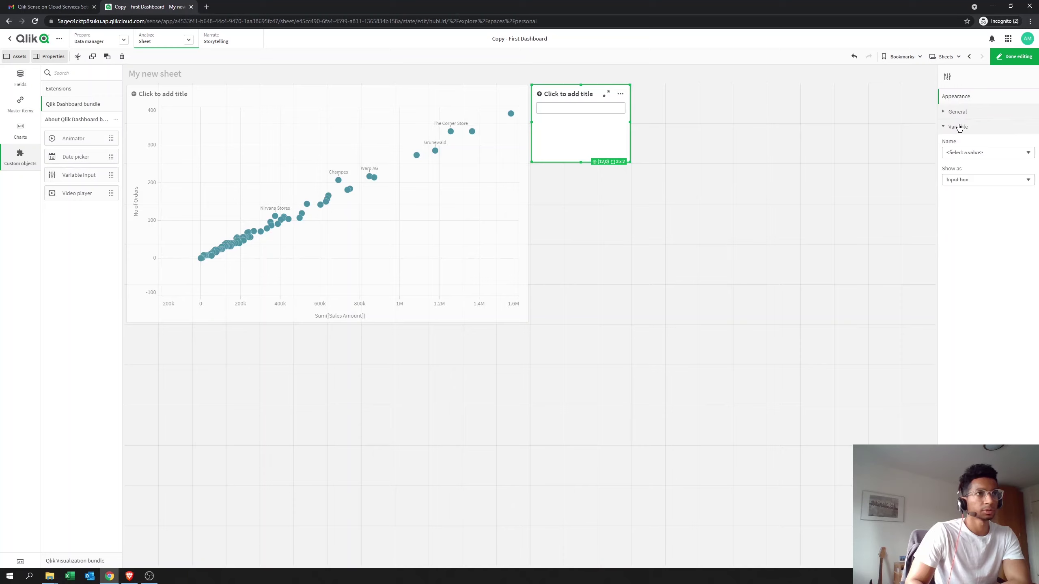
left_click(959, 156)
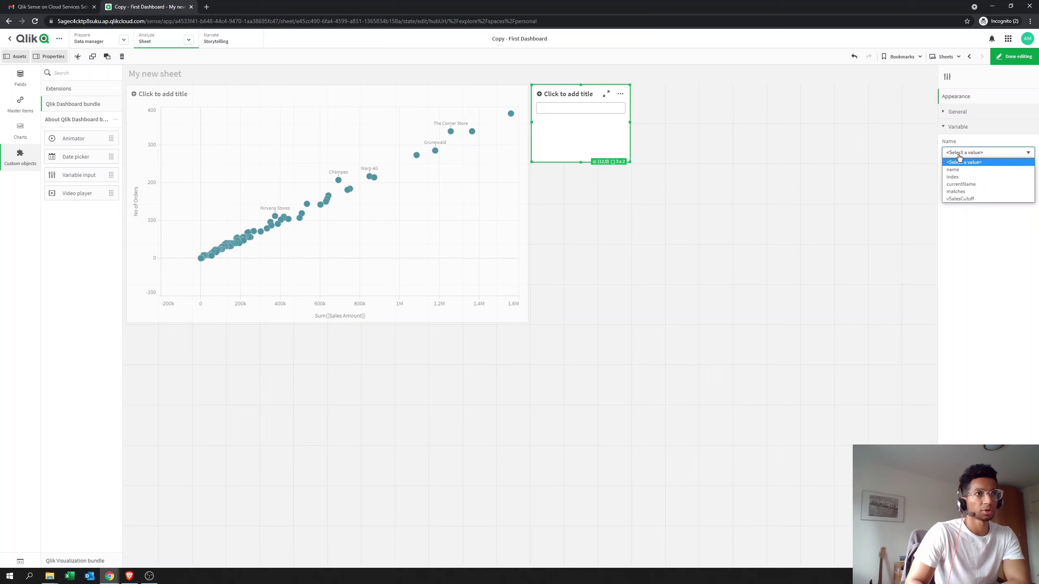
left_click(964, 199)
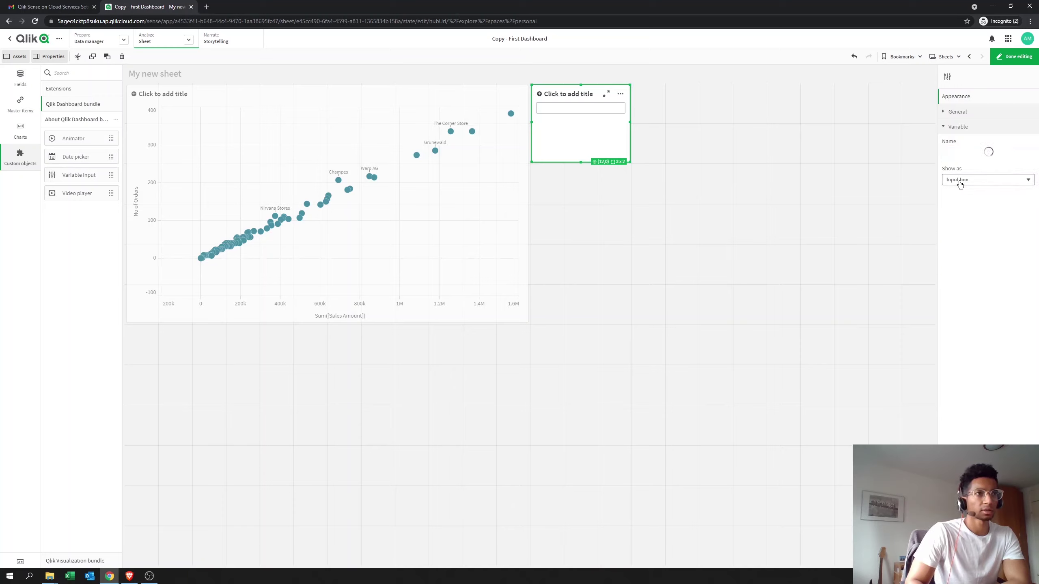
left_click(964, 182)
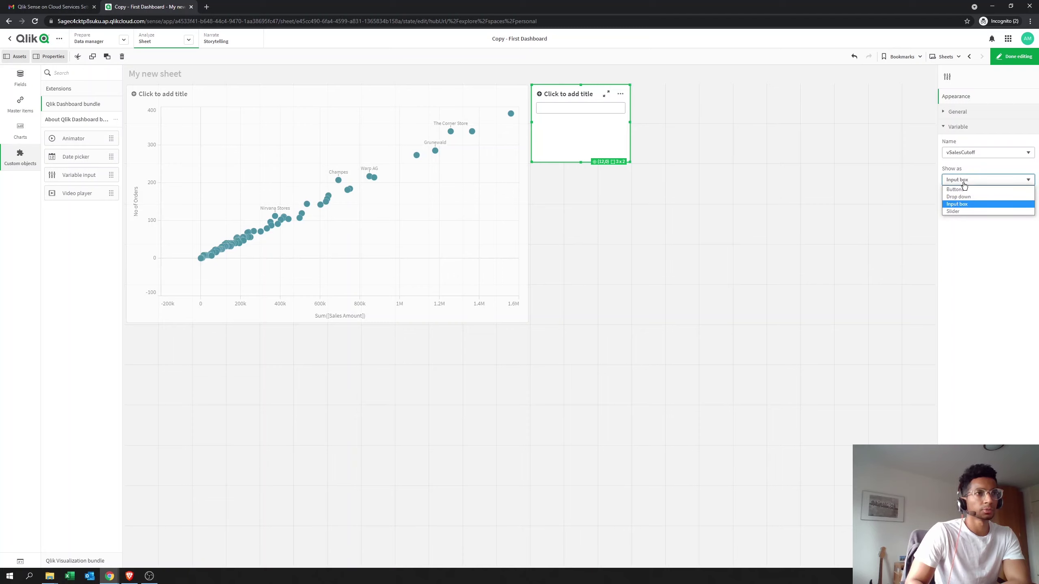
left_click(958, 211)
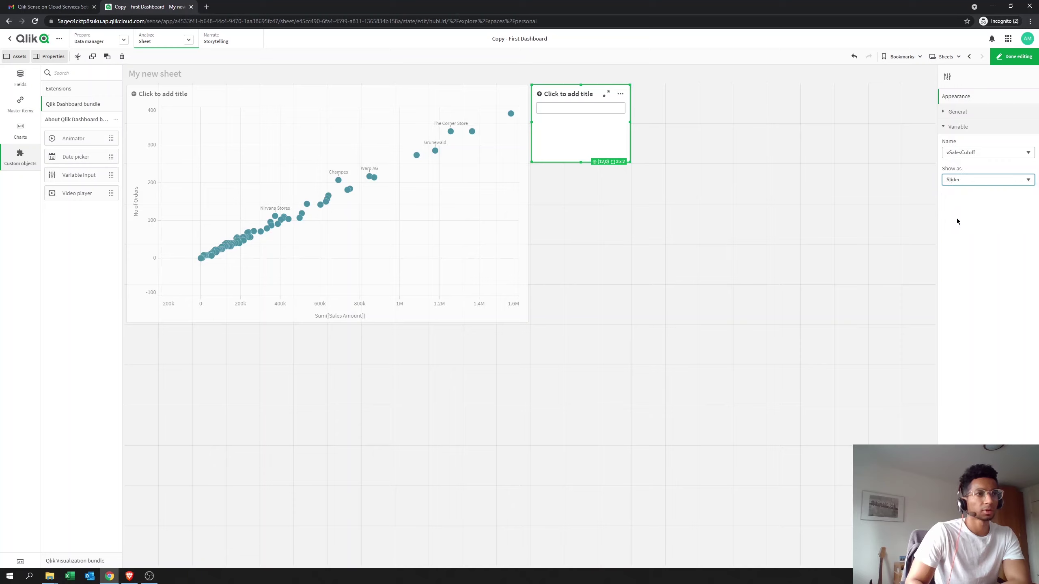
left_click(947, 199)
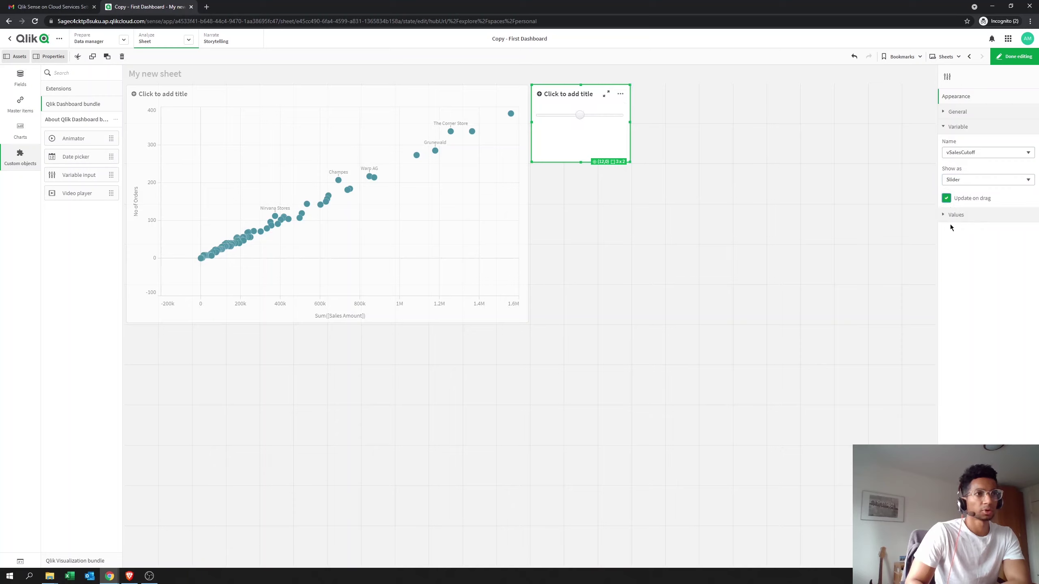
- Set the slider's maximum to 2000000 and its step to 100
left_click(944, 215)
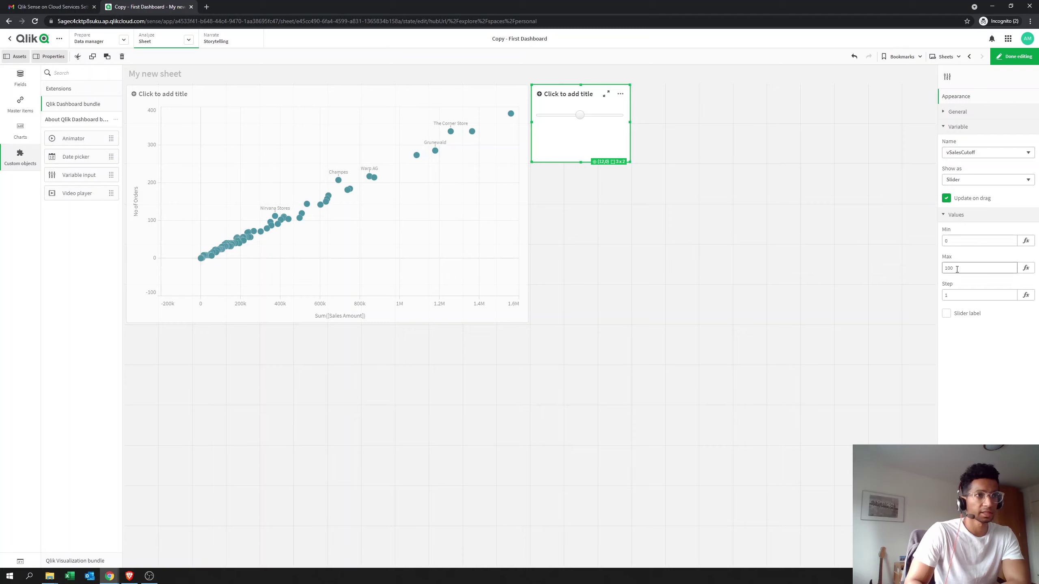
left_click_drag(957, 270, 943, 268)
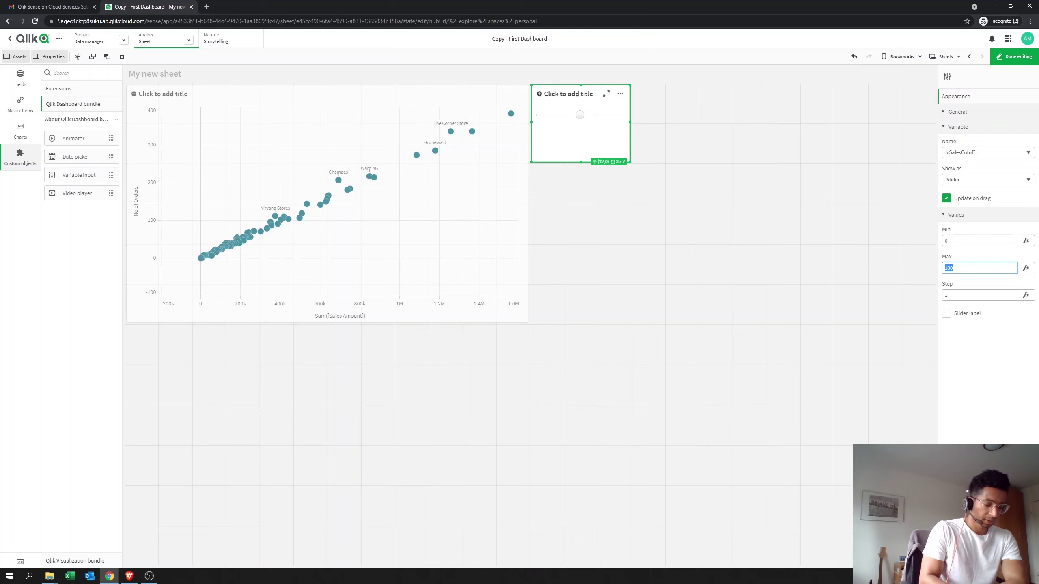
type("16")
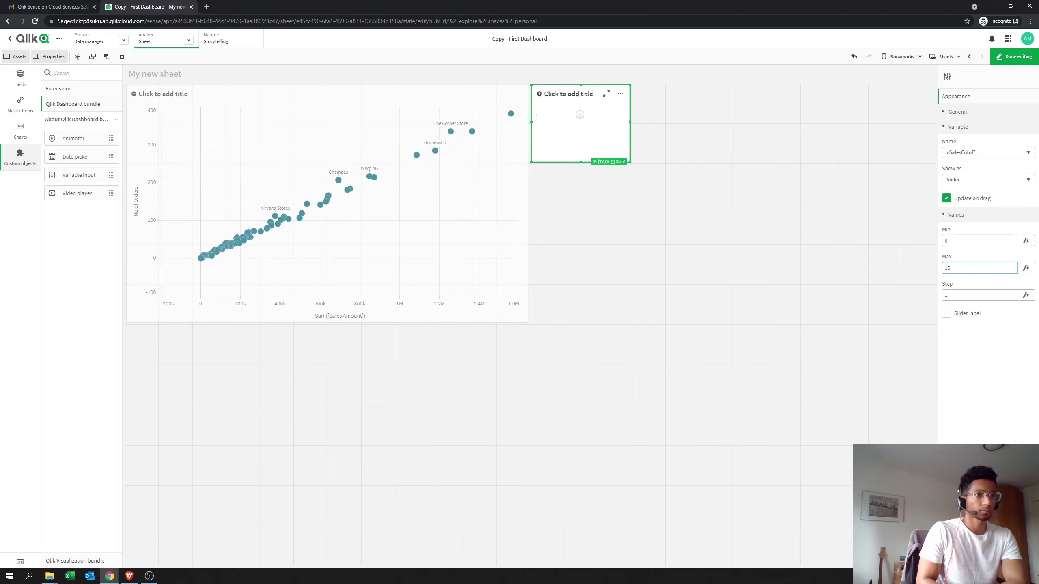
key("BackSpace")
key("BackSpace")
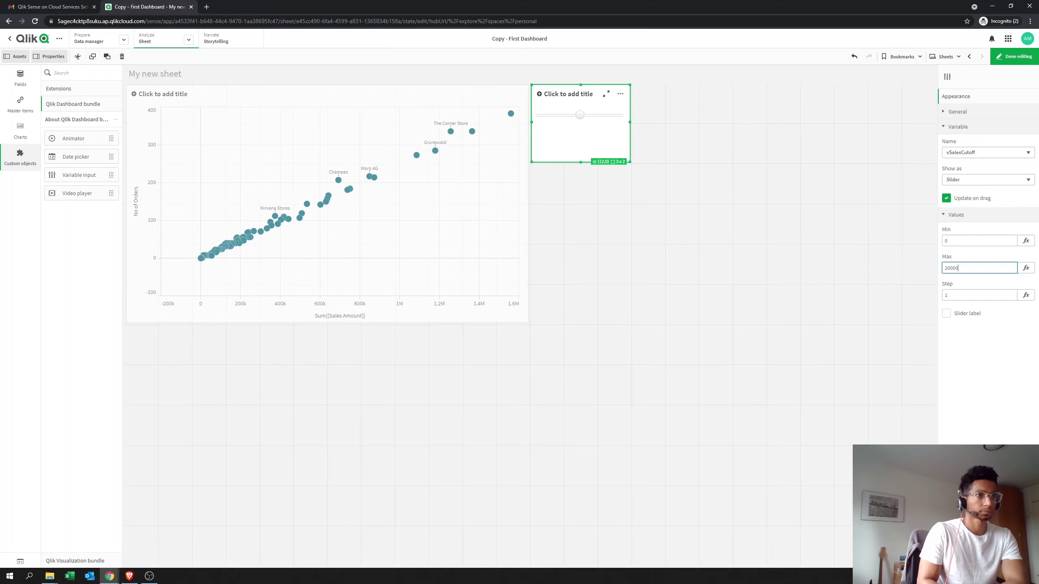
left_click(958, 296)
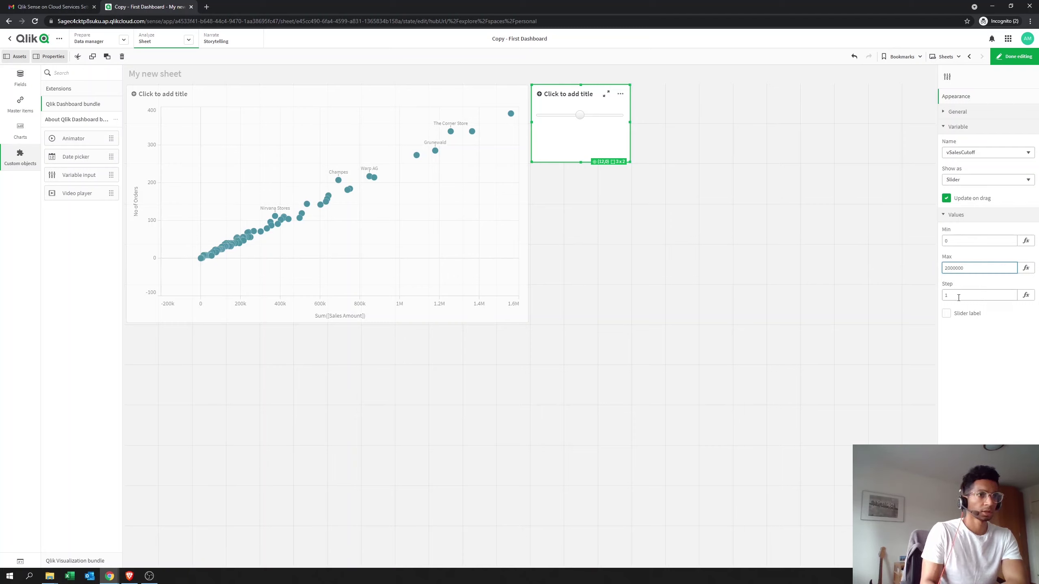
type("00")
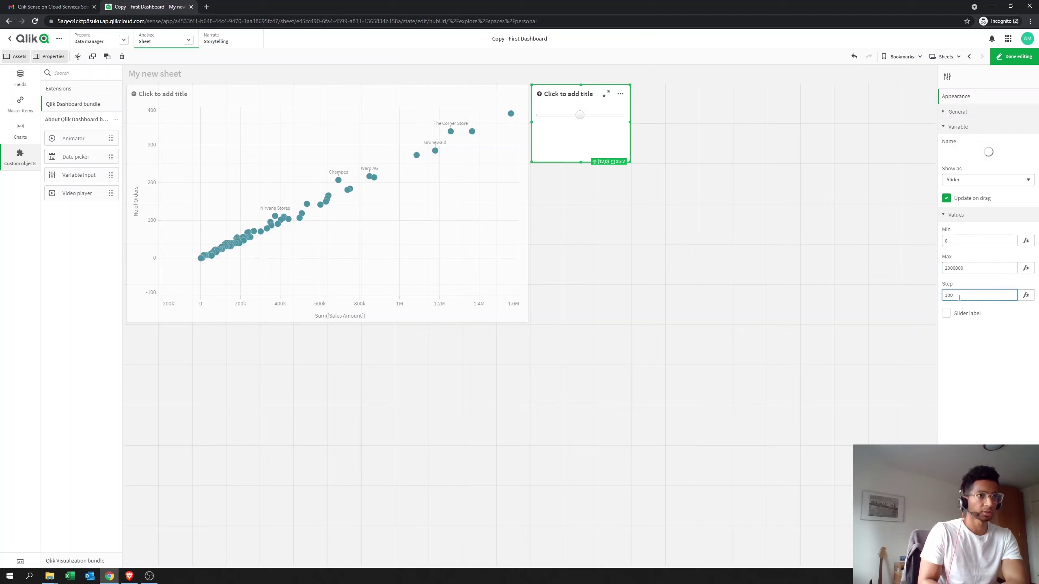
- Set the variable input slider's step to 100000 and turn on its slider label
type("000")
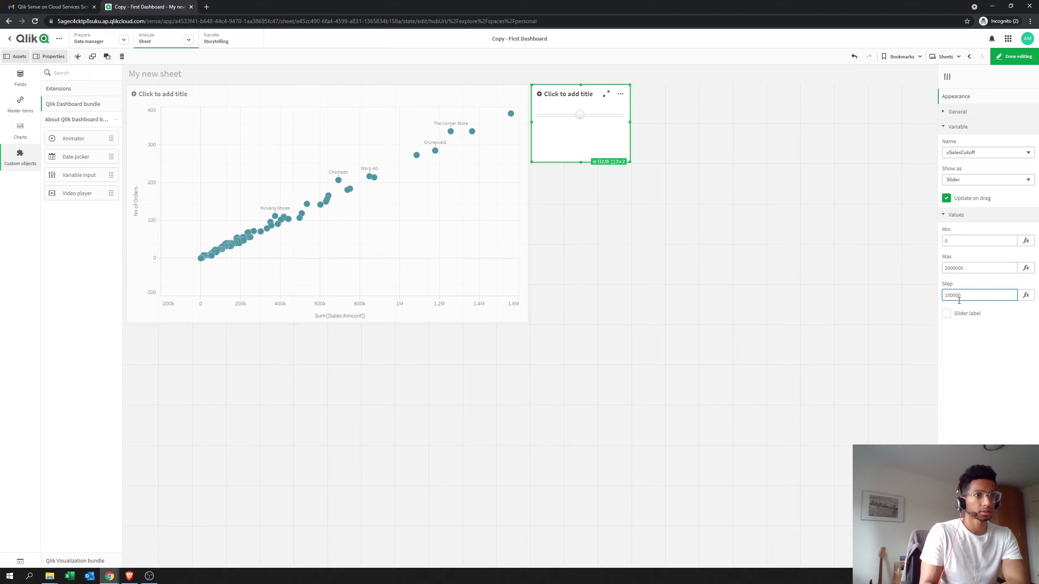
left_click(946, 313)
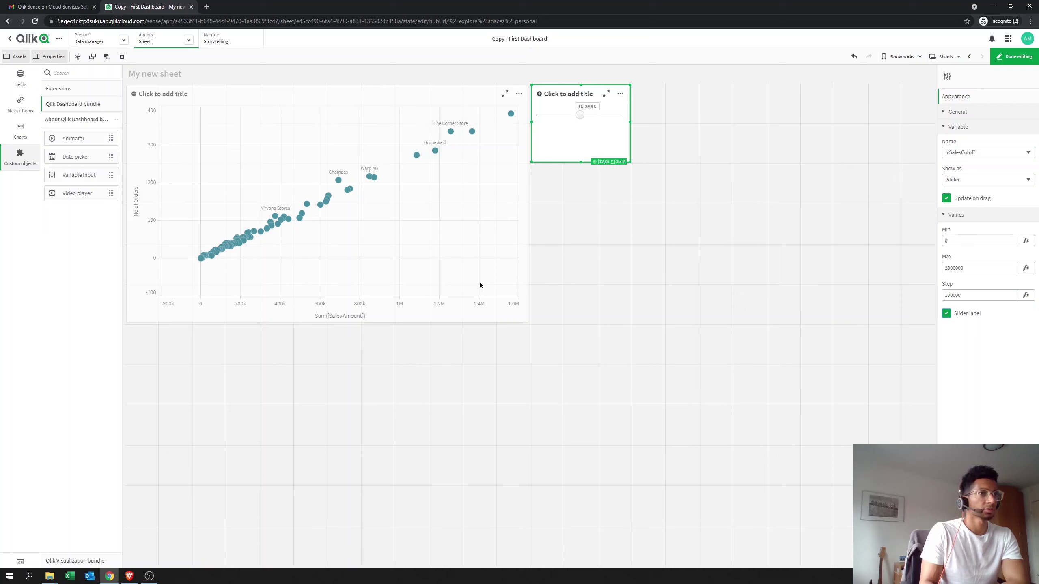
- Title the variable input "Sales Cut Off" and finish editing the sheet
left_click(954, 127)
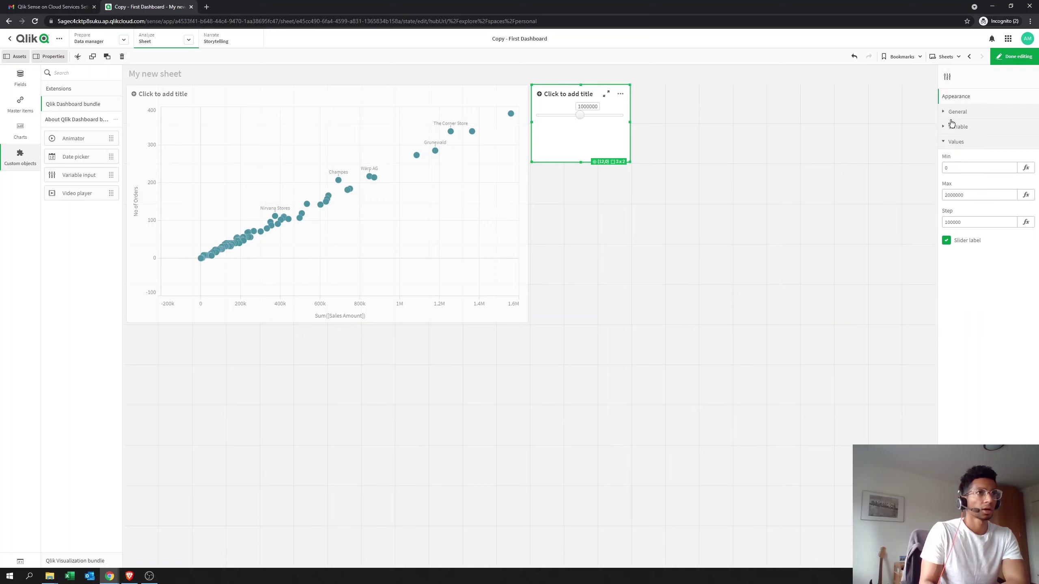
left_click(776, 189)
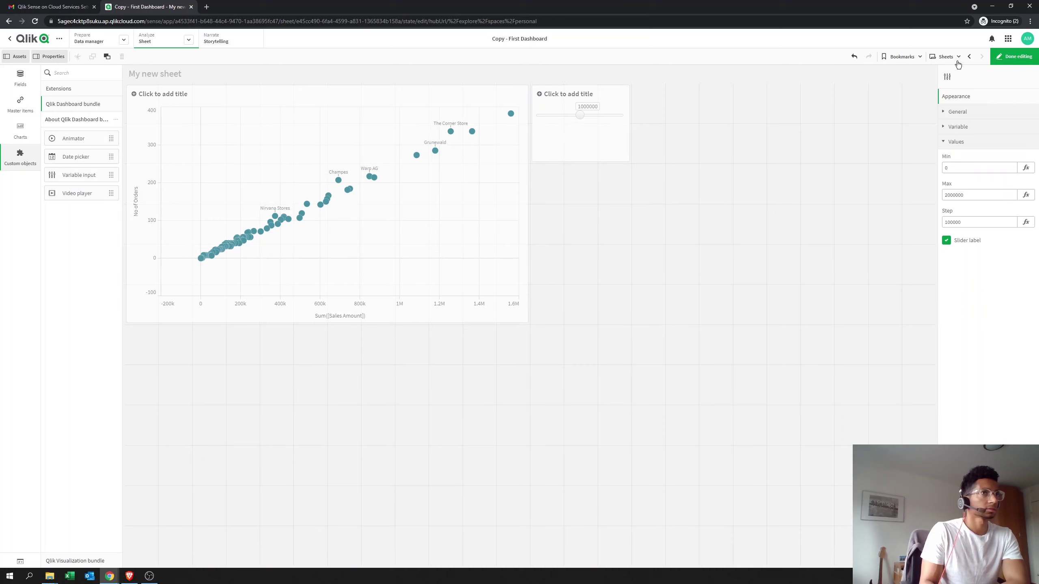
left_click(548, 107)
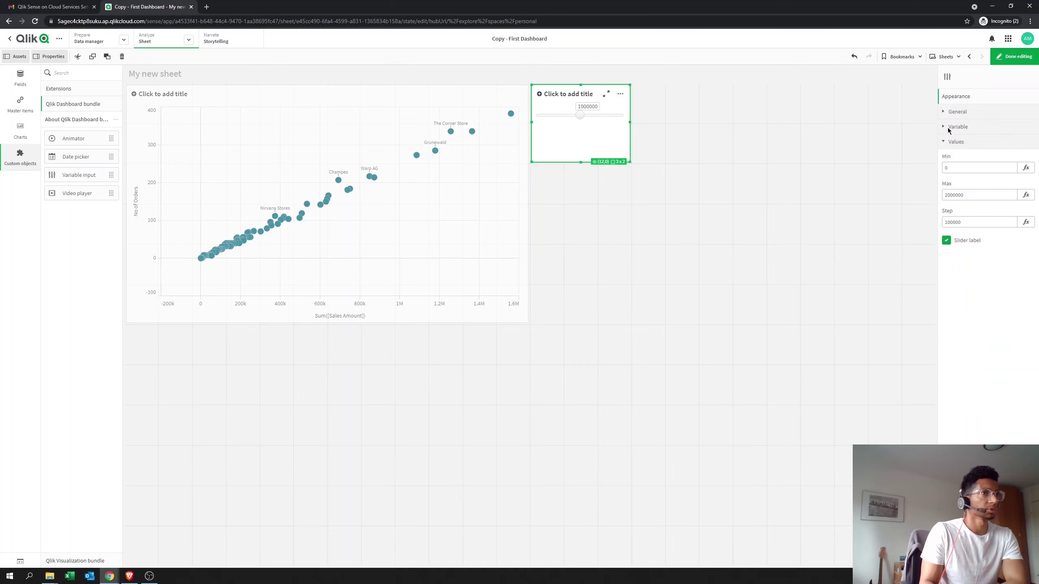
left_click(964, 118)
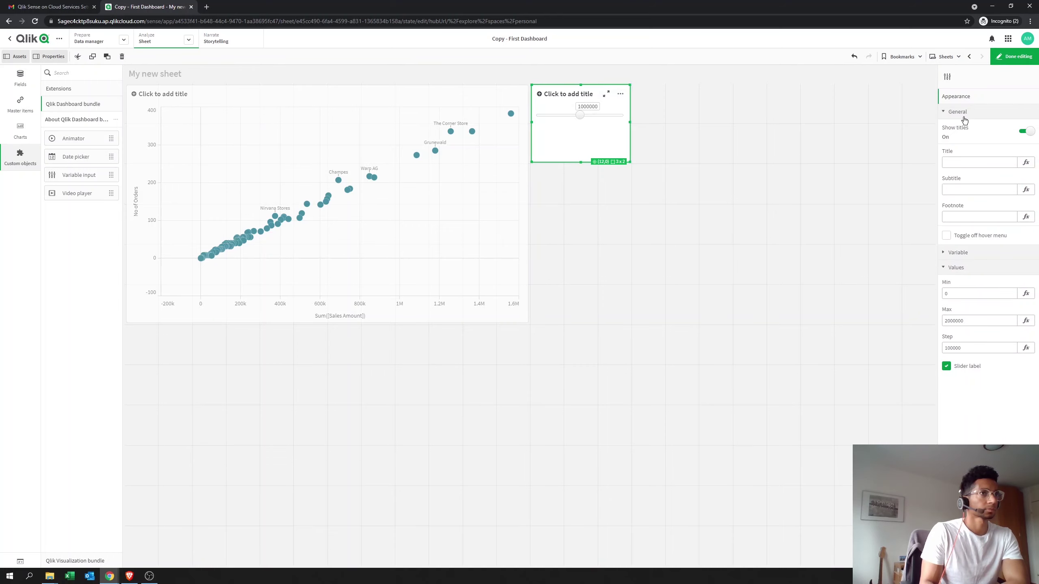
left_click(964, 161)
type("Sale")
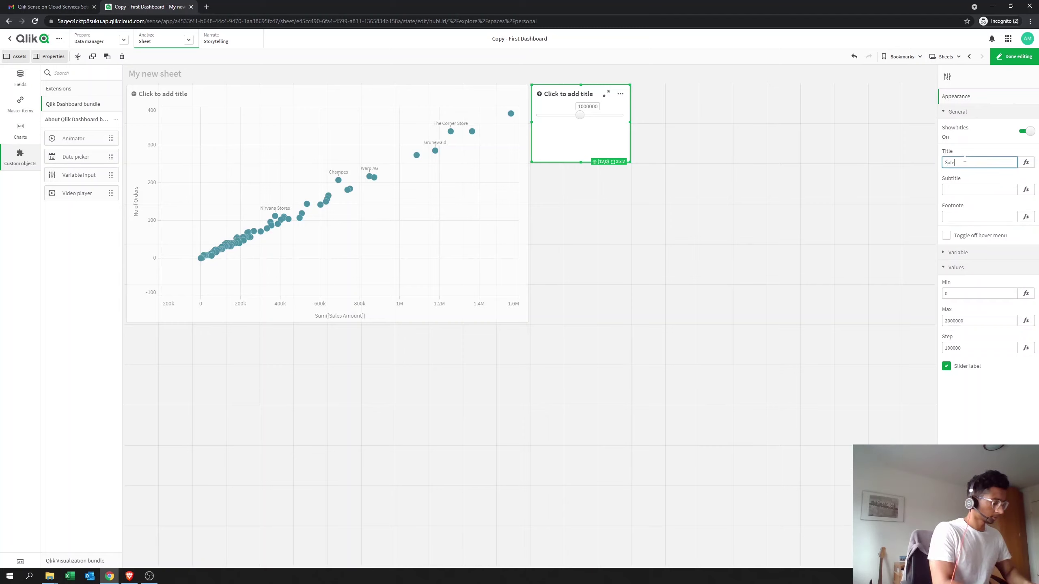
type("s Cut Off")
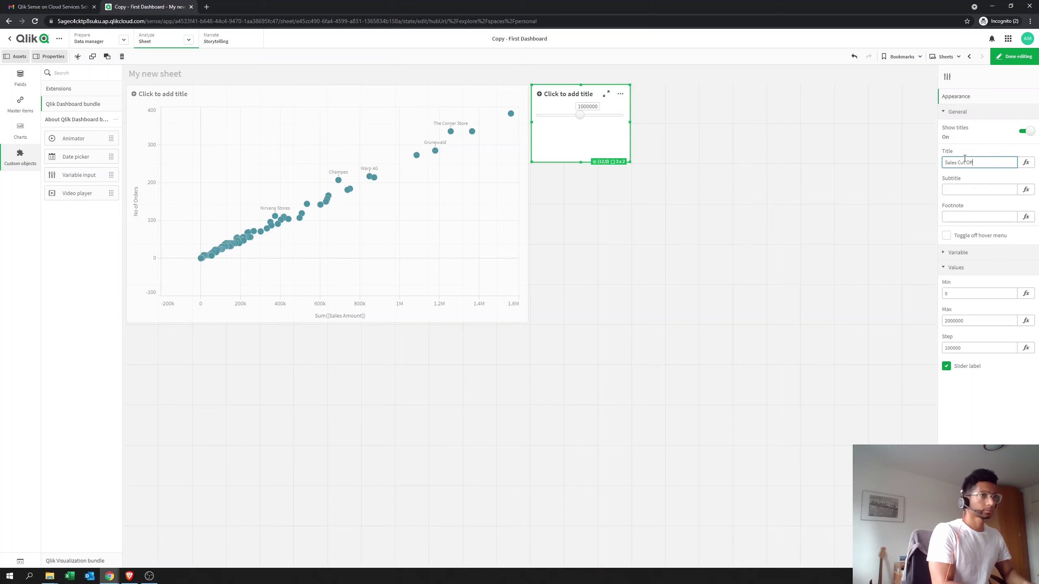
key("Return")
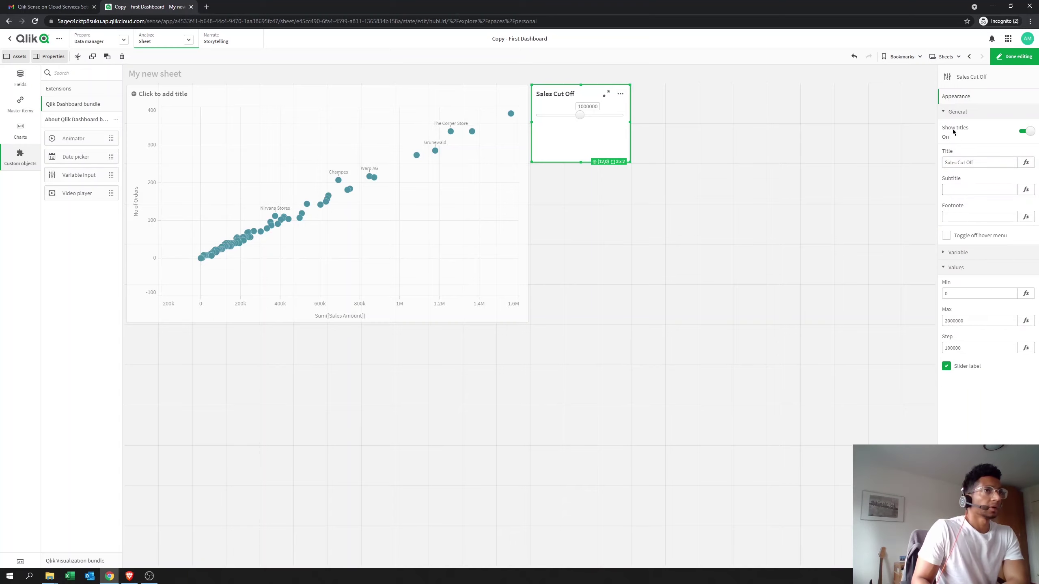
left_click(1014, 57)
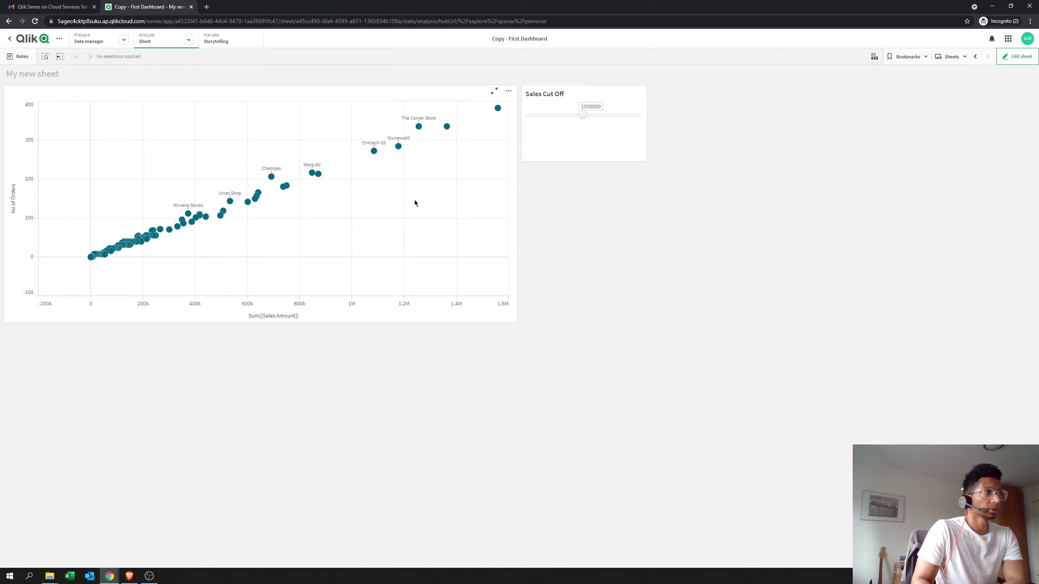
- Reopen the sheet for editing and add an X-axis reference line to the scatter plot
left_click(1018, 56)
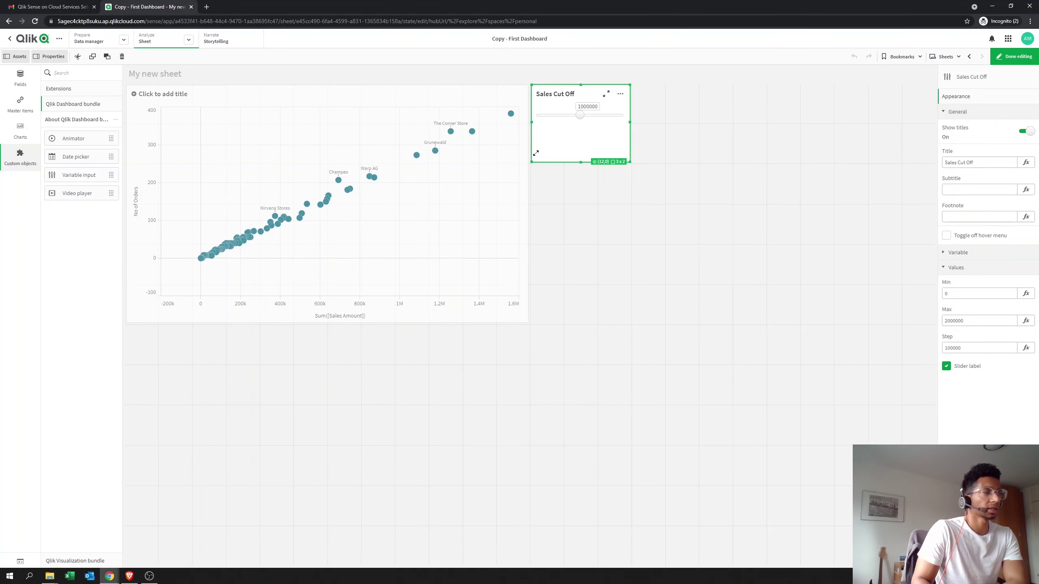
left_click(402, 101)
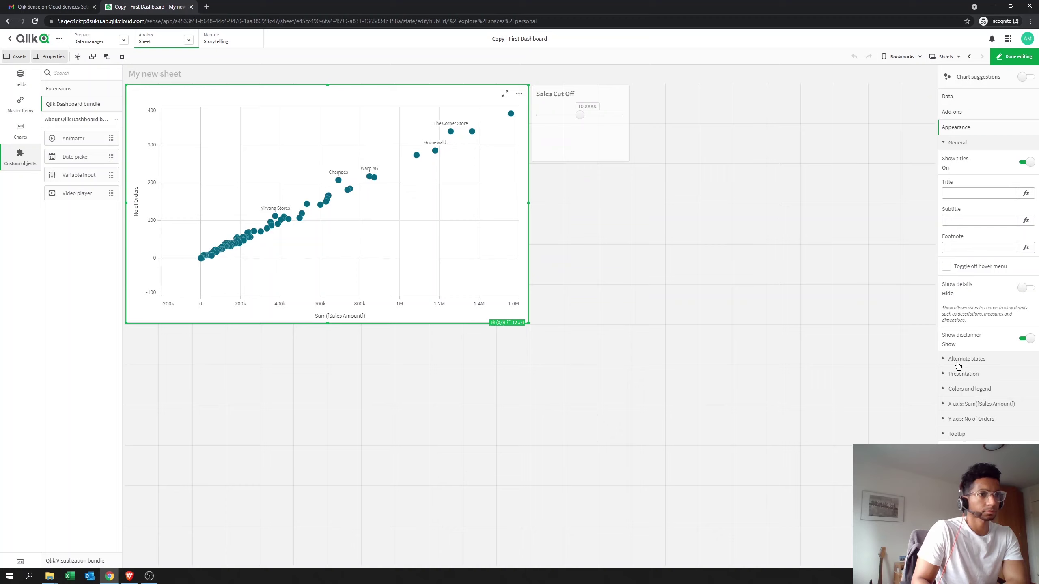
left_click(960, 98)
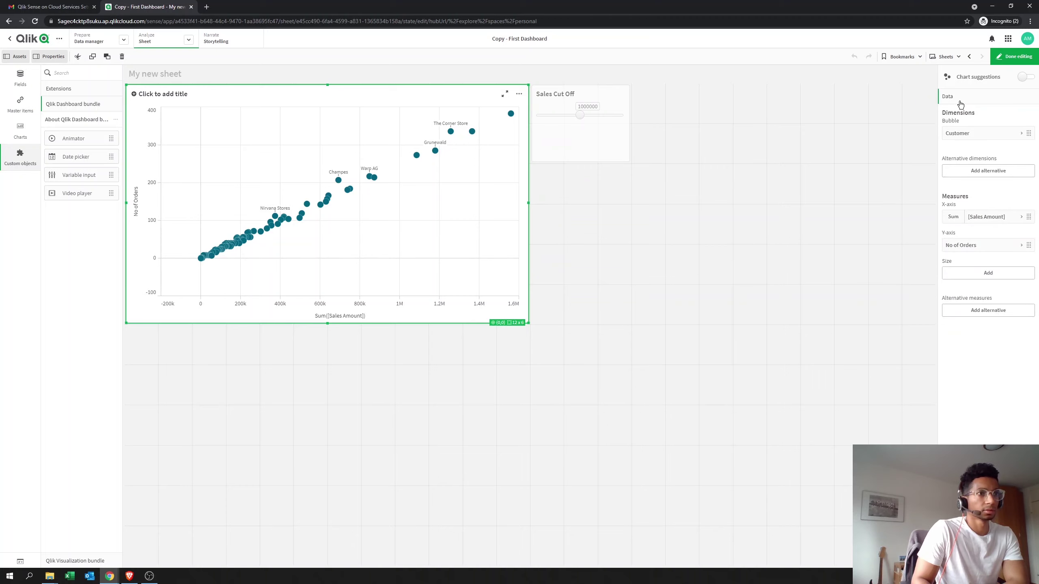
left_click(957, 545)
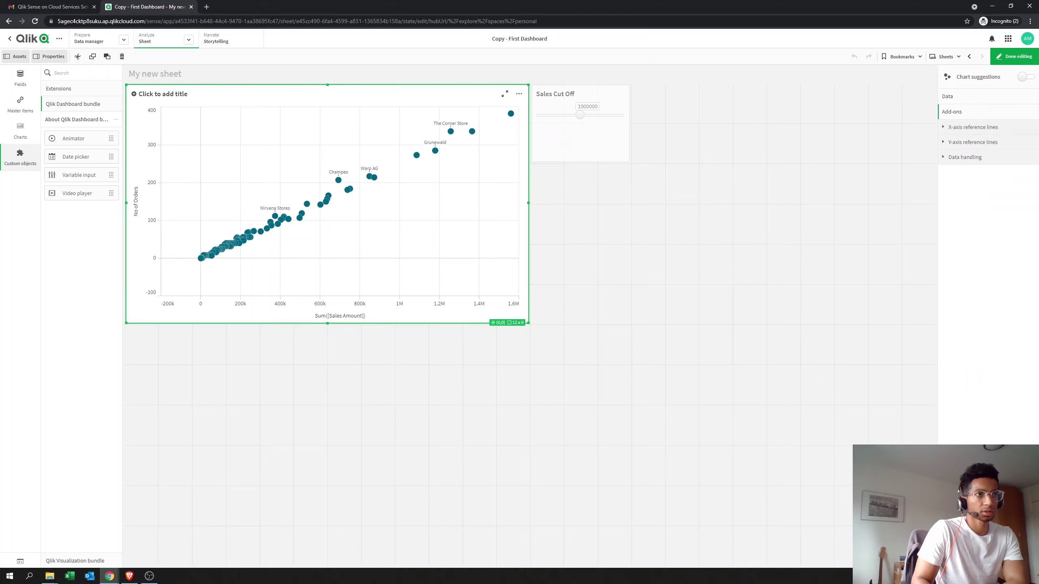
left_click(967, 129)
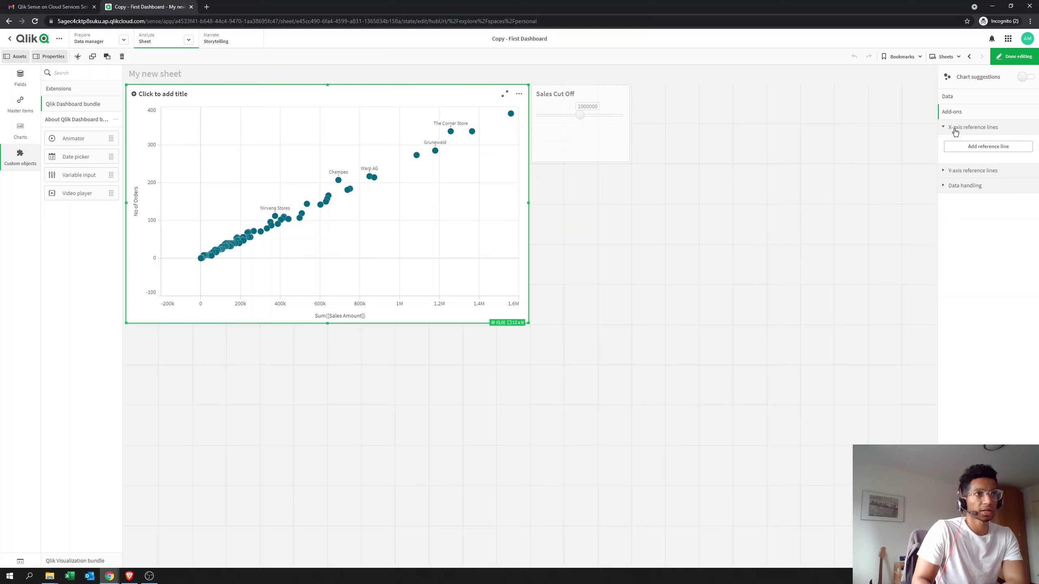
left_click(966, 147)
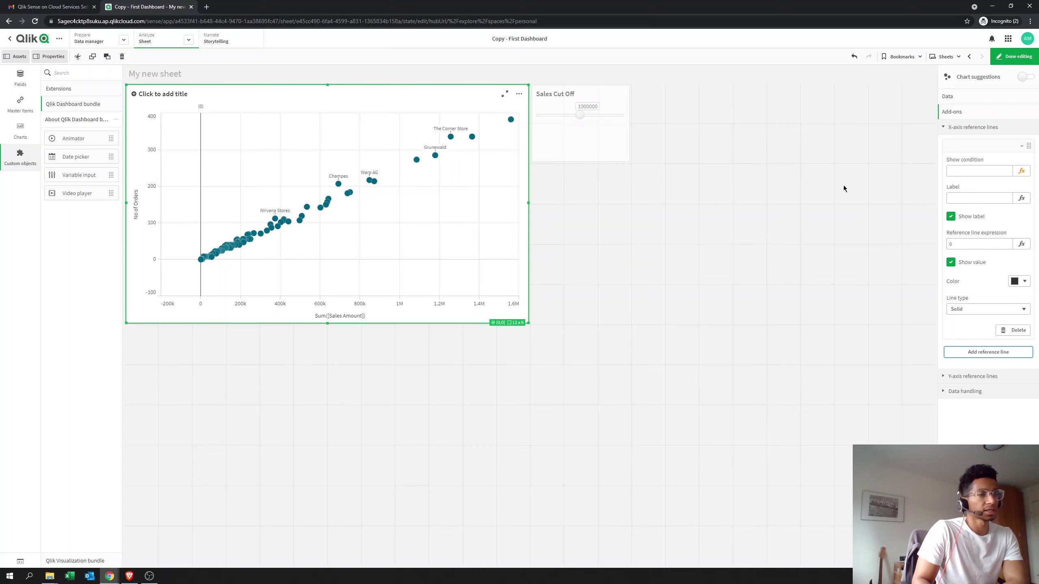
- Set the X-axis reference line's expression to $(vSalesCutoff)
left_click(1016, 247)
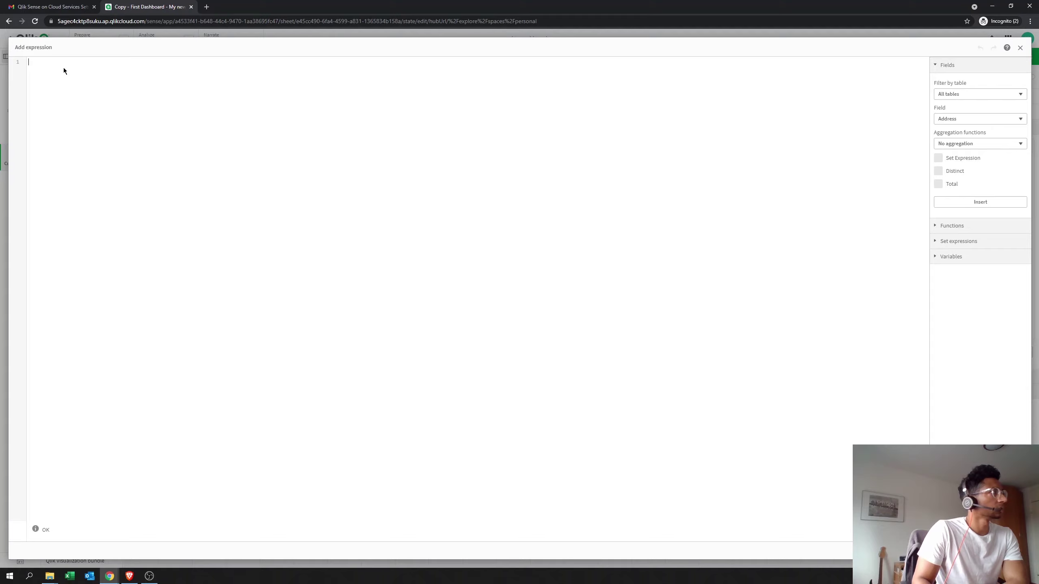
type("=")
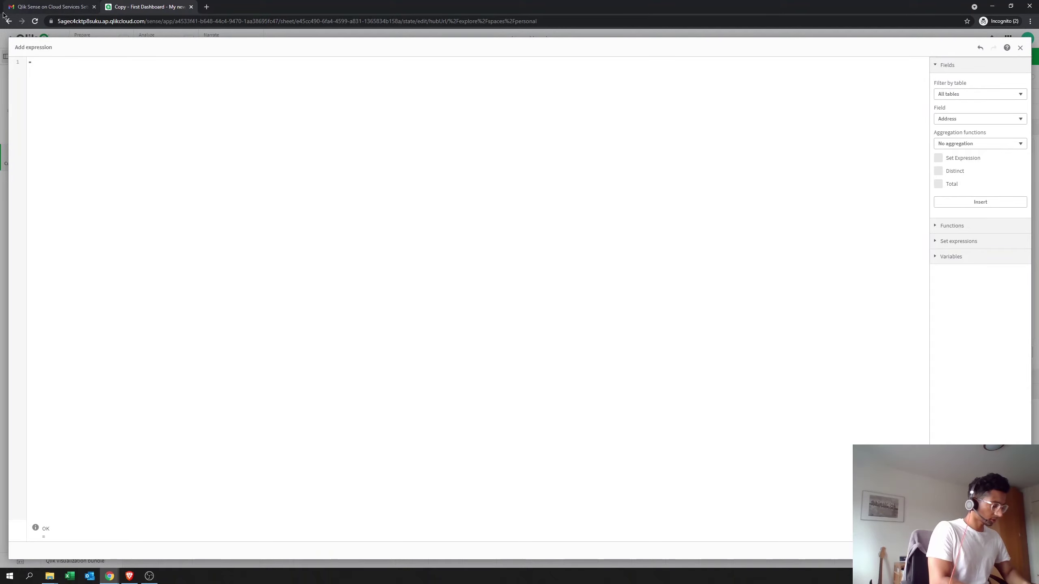
type("$(v")
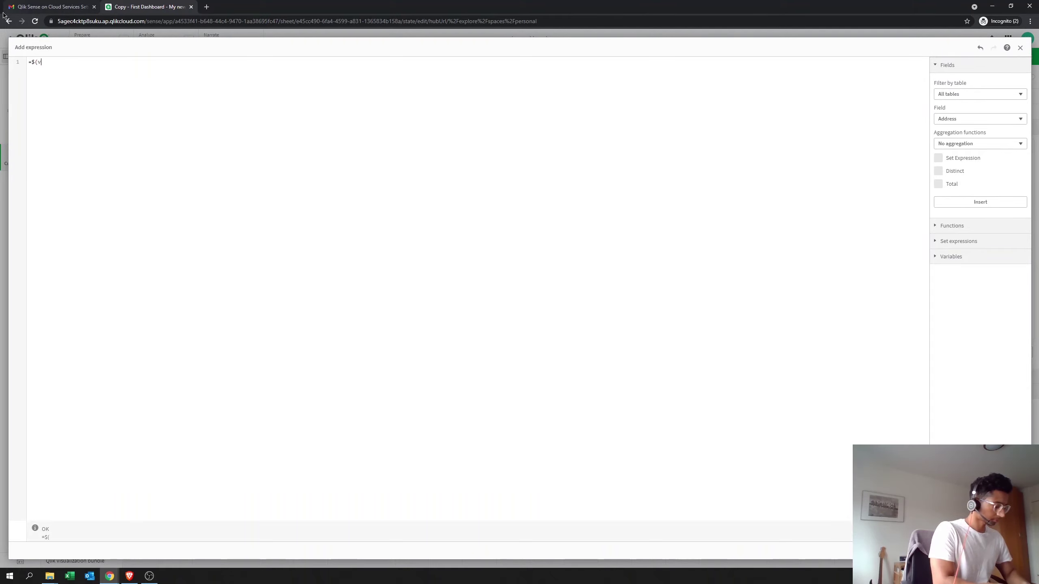
key("Down")
key("Down")
key("Down")
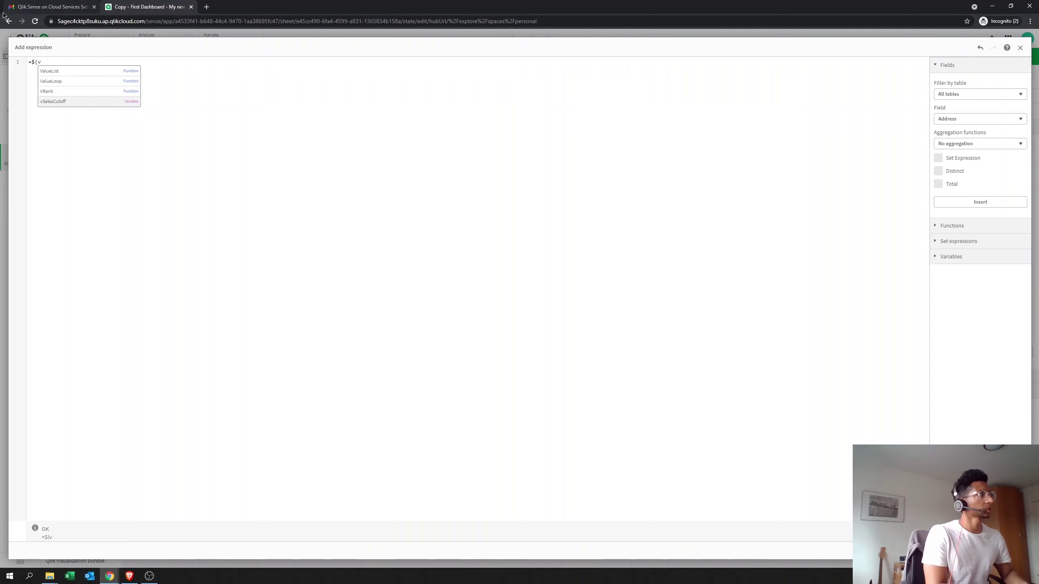
key("Return")
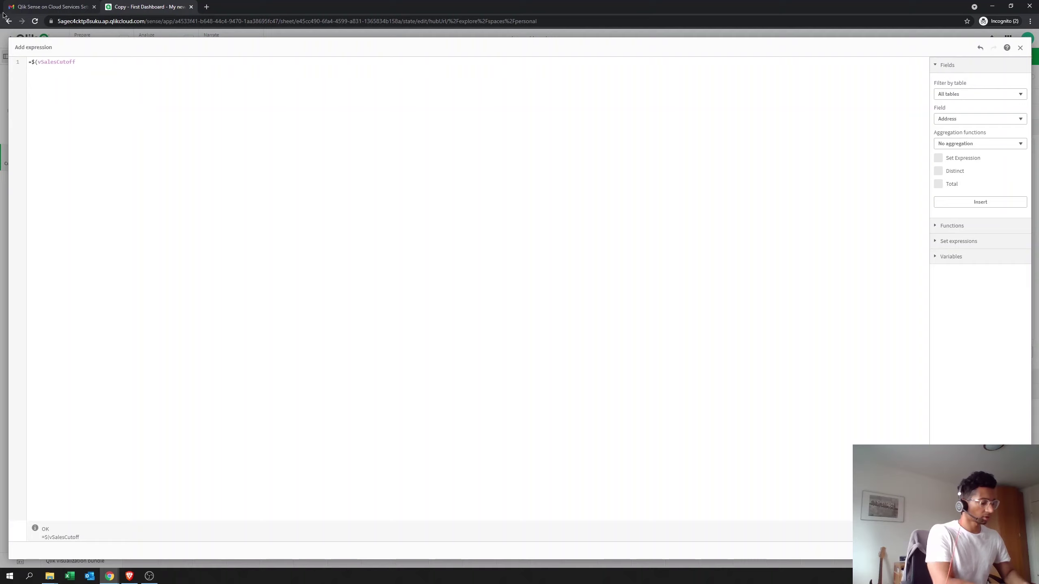
type(")")
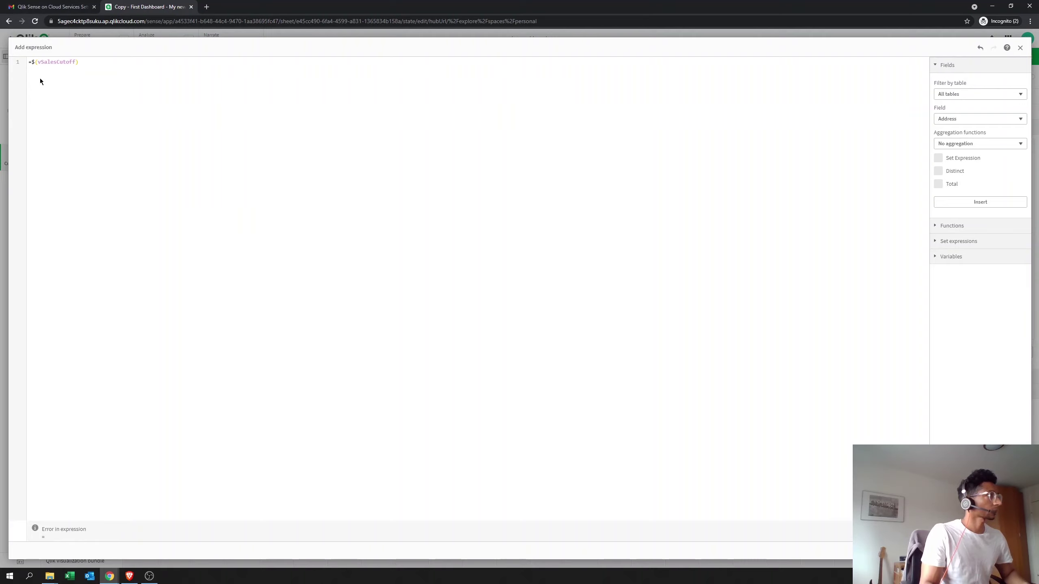
left_click(31, 61)
key("BackSpace")
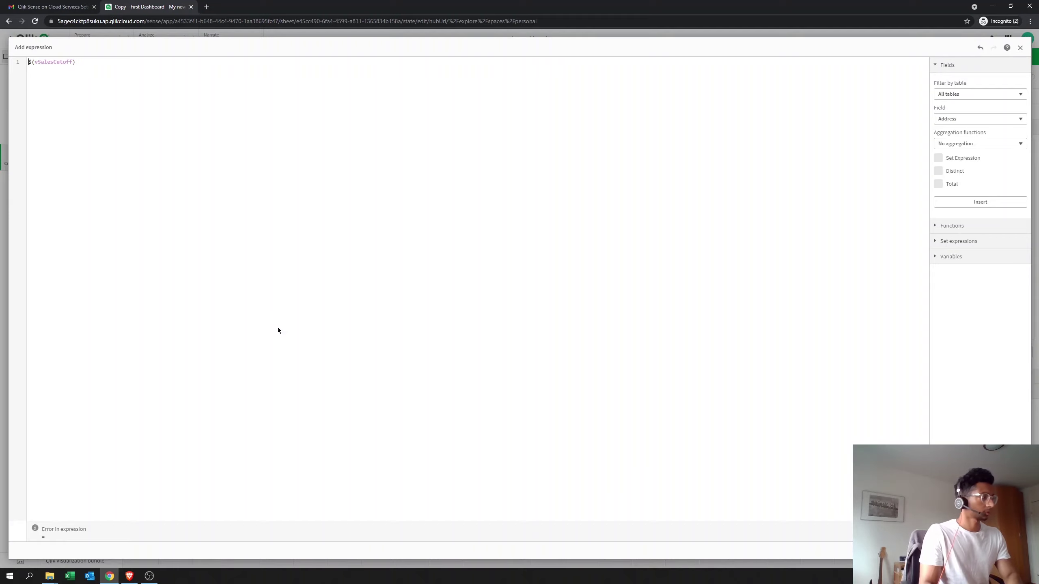
left_click(752, 383)
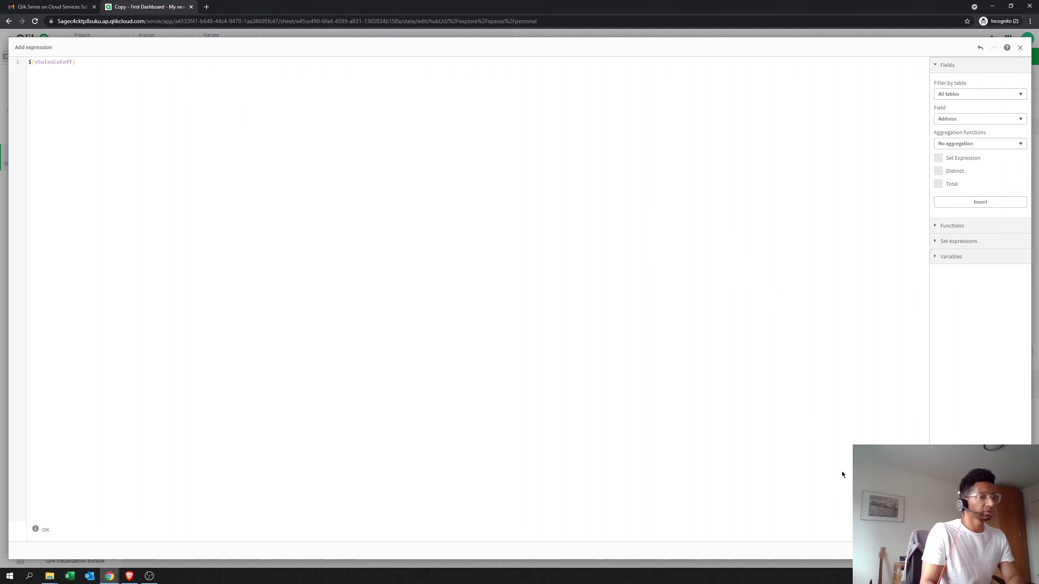
left_click(1015, 551)
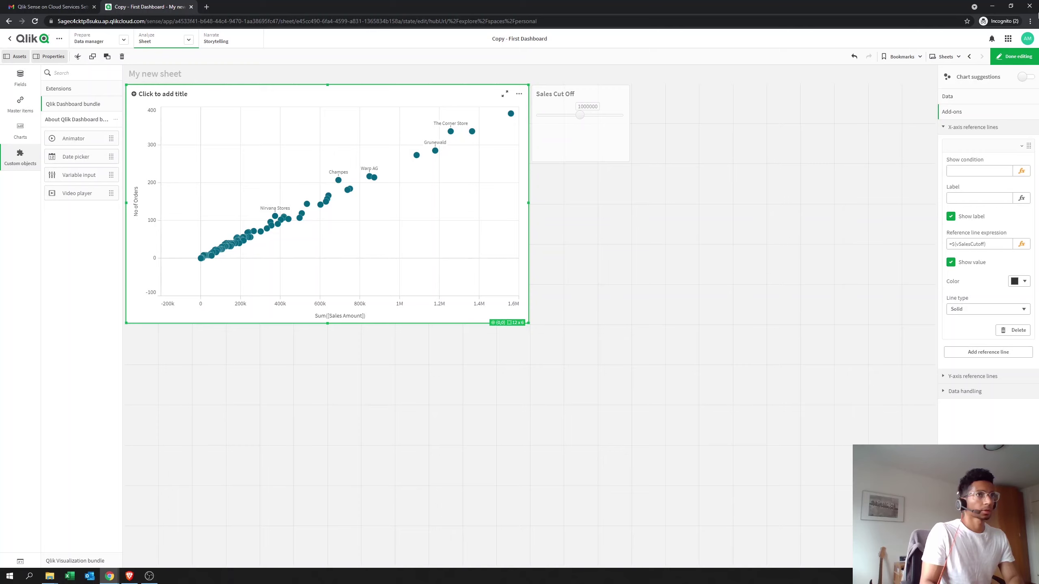
- Finish editing and test the reference line by moving the Sales Cut Off slider to 700000, 900000 and 1100000
left_click(1015, 56)
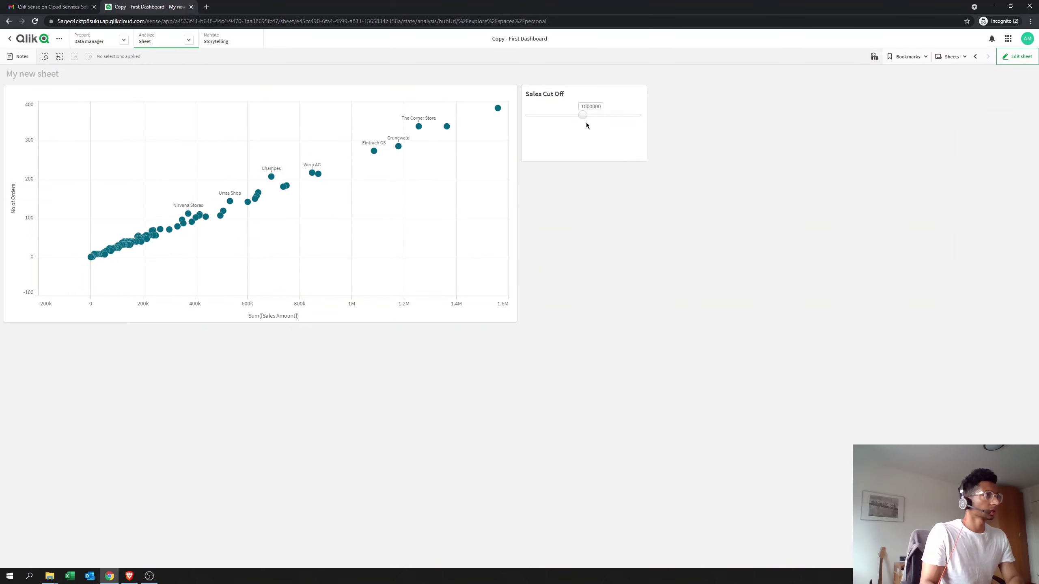
left_click(567, 116)
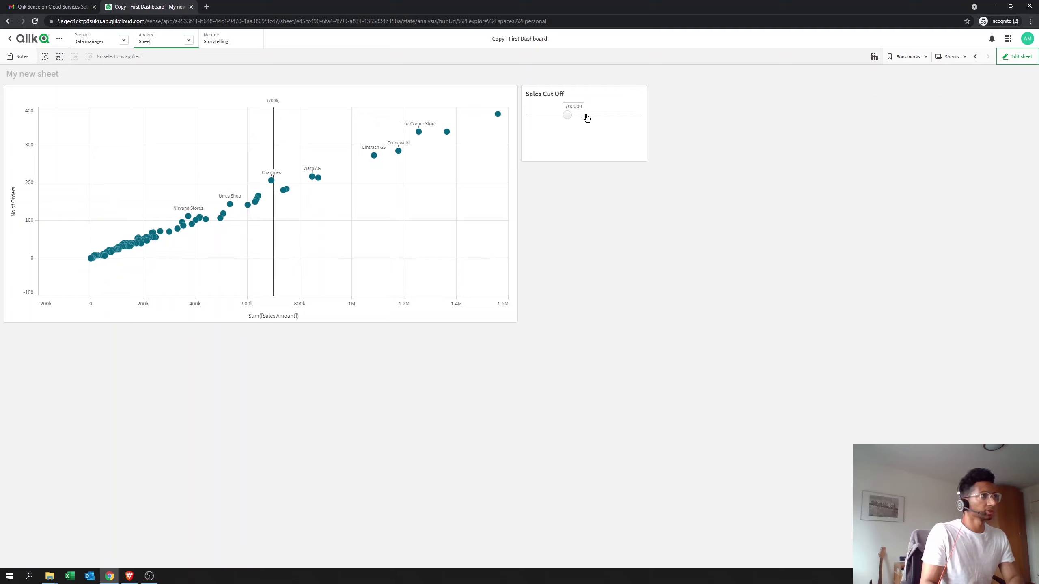
left_click(577, 115)
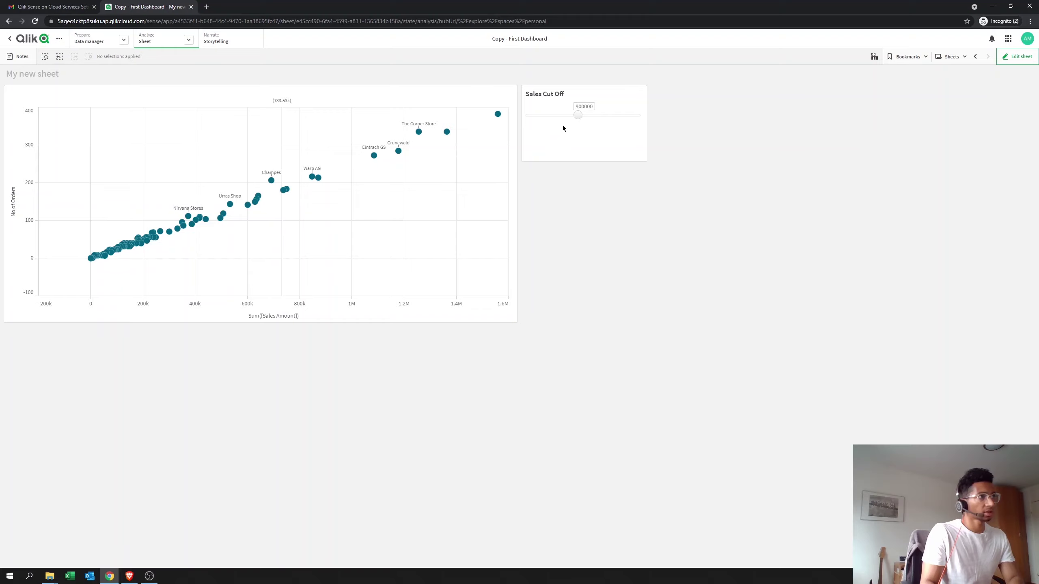
left_click(587, 115)
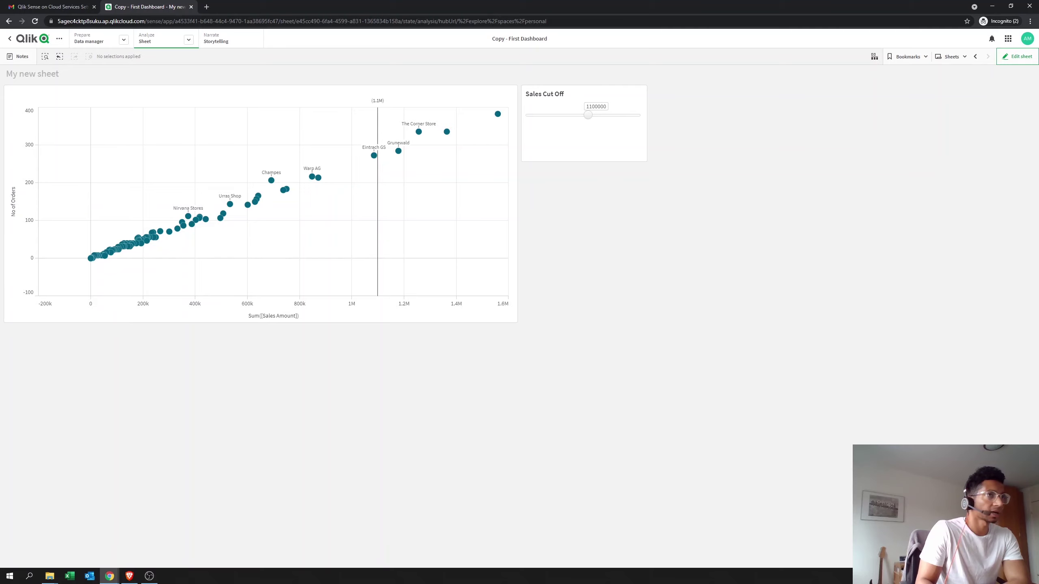
- Reopen the sheet for editing and create a new variable named vOrderCutoff
left_click(1018, 56)
left_click(200, 242)
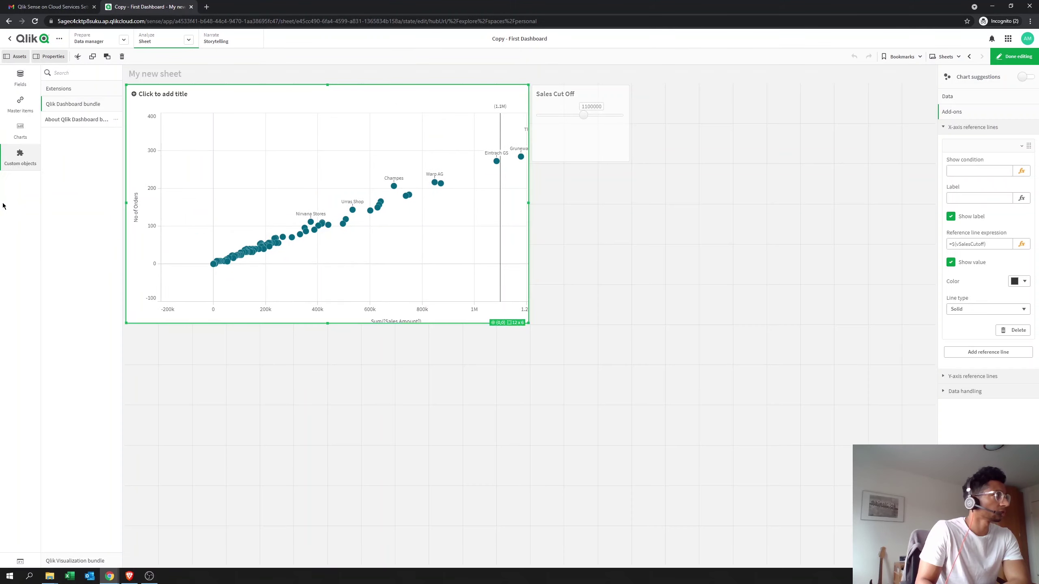
left_click(20, 561)
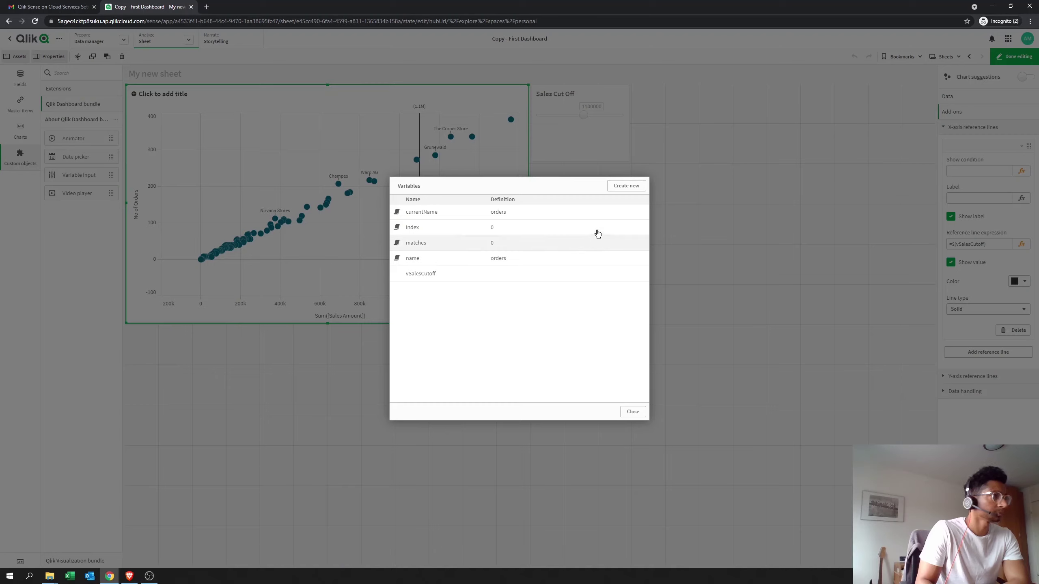
left_click(626, 185)
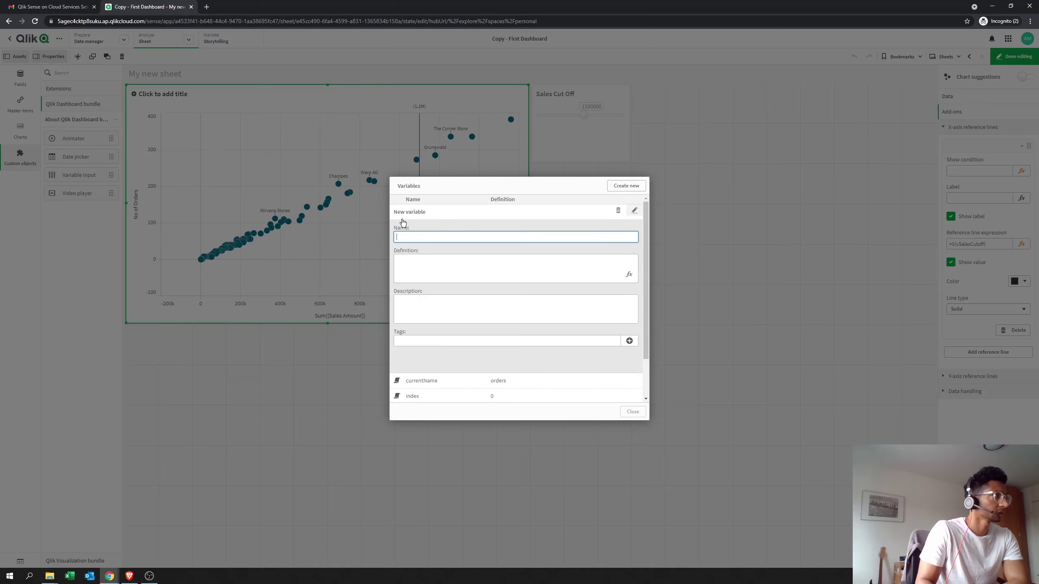
type("v")
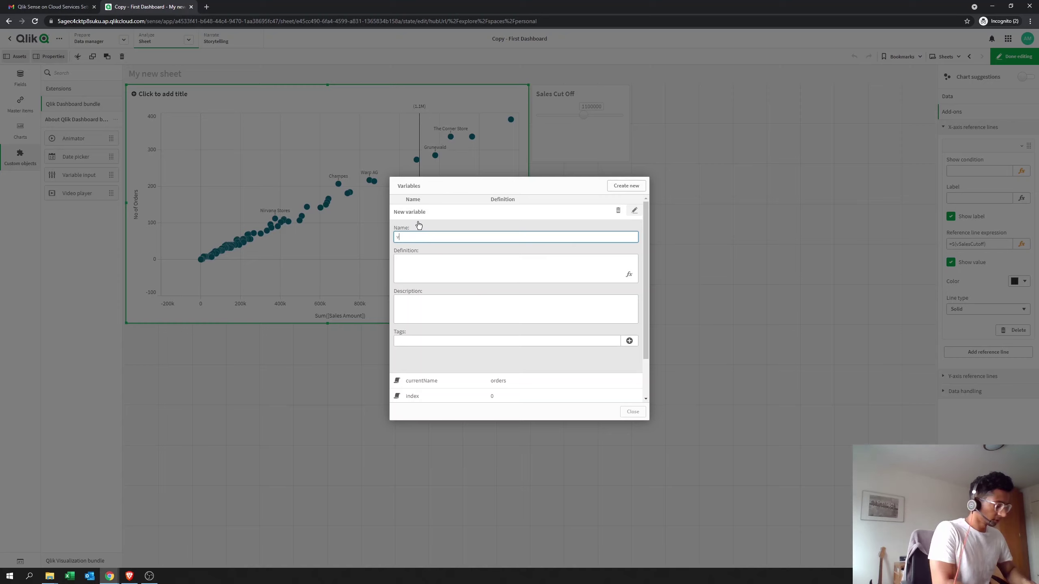
type("Order")
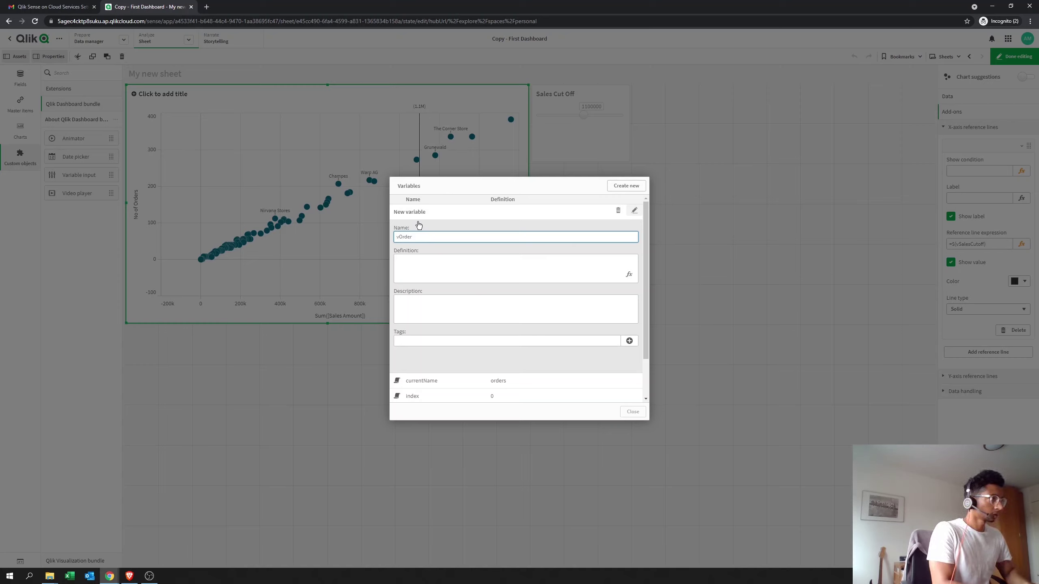
type("Cutoff")
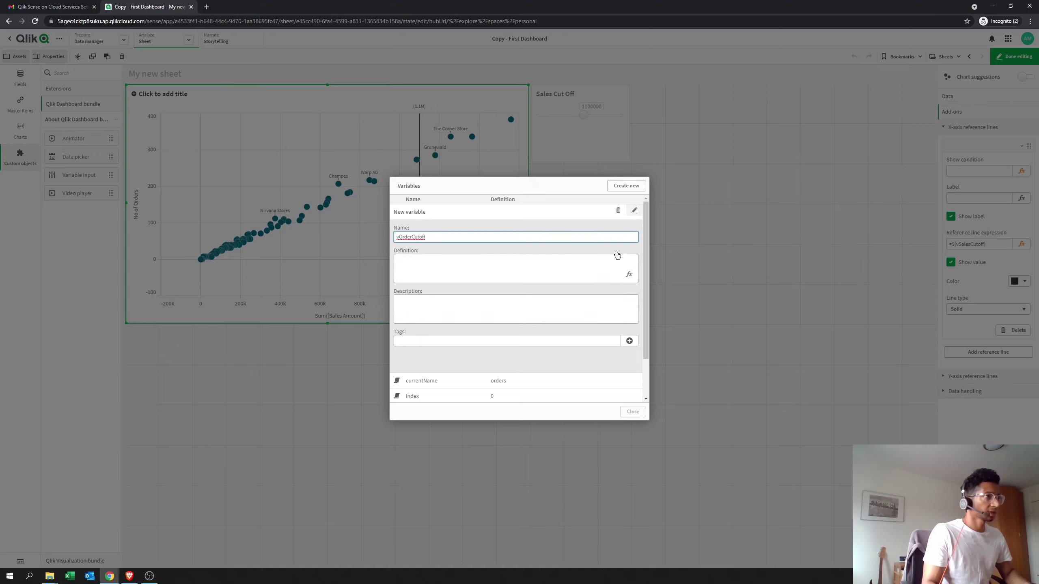
left_click(625, 186)
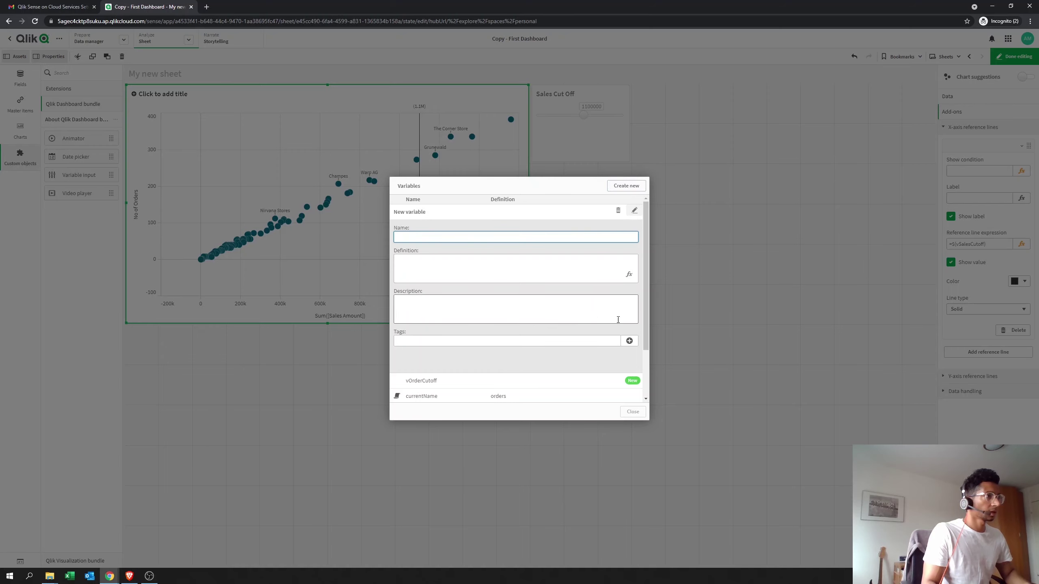
left_click(687, 398)
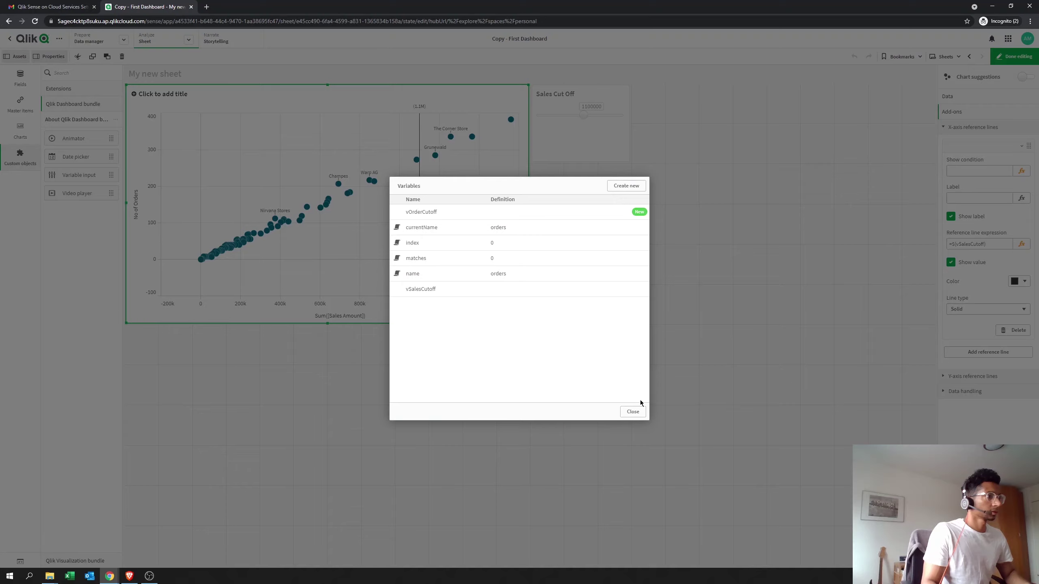
left_click(634, 411)
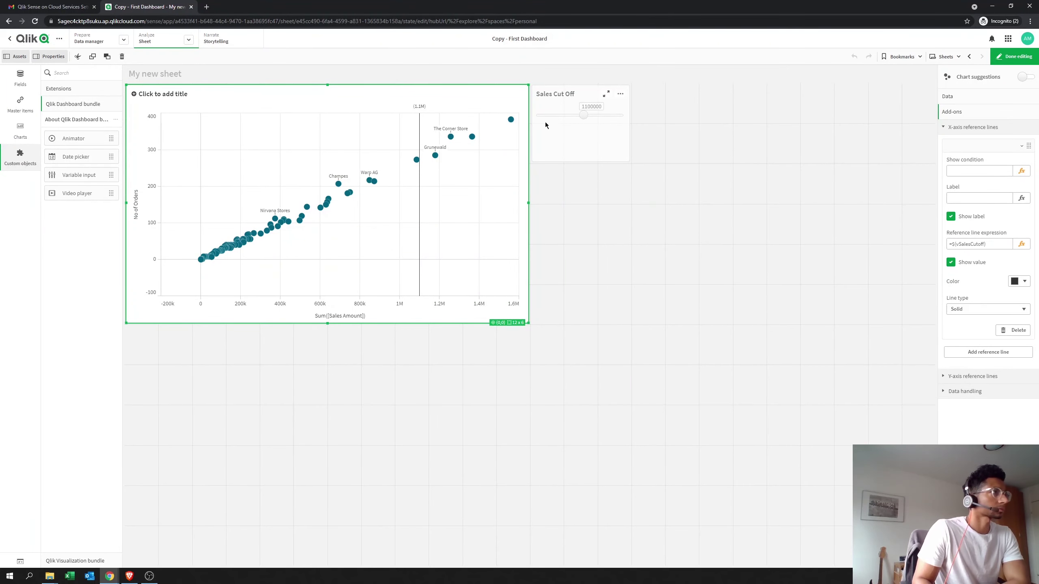
- Add a variable input object below the Sales Cut Off object and shorten it to the same height
left_click(589, 206)
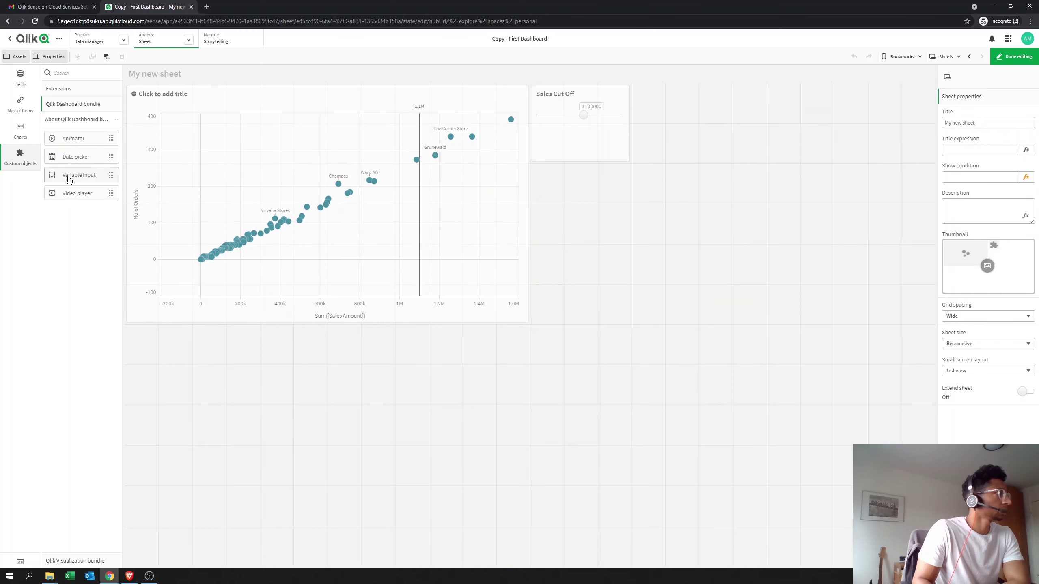
left_click_drag(68, 179, 593, 242)
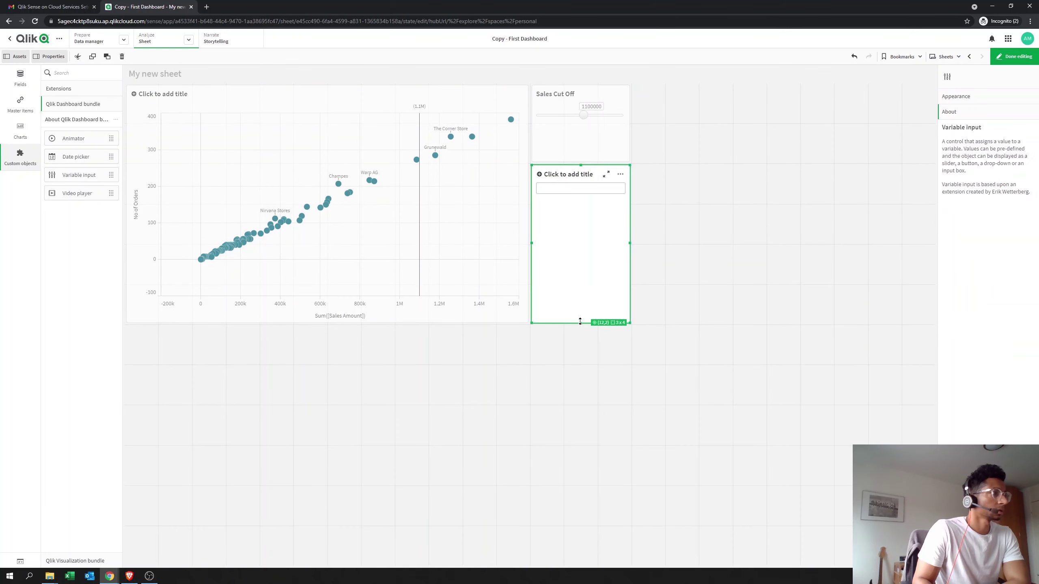
left_click_drag(577, 323, 576, 229)
- Assign the vOrderCutoff variable to the new variable input and show it as a slider
left_click(956, 96)
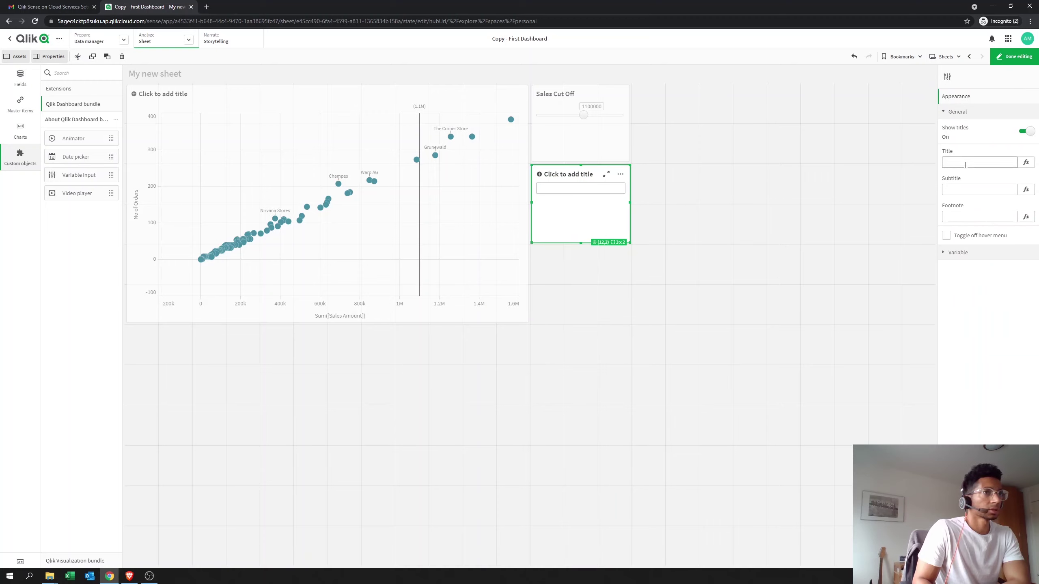
left_click(958, 252)
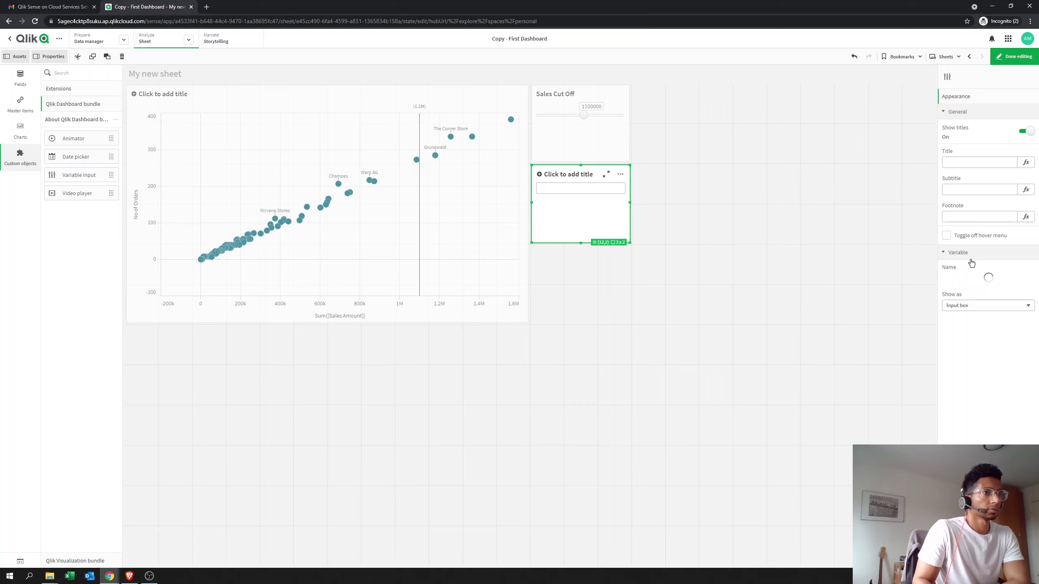
left_click(975, 280)
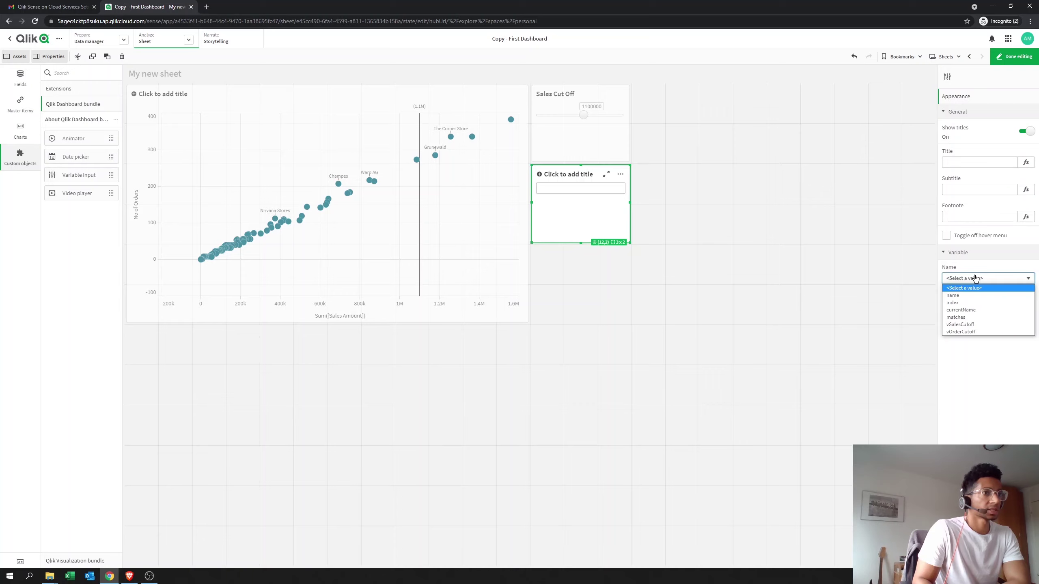
left_click(965, 332)
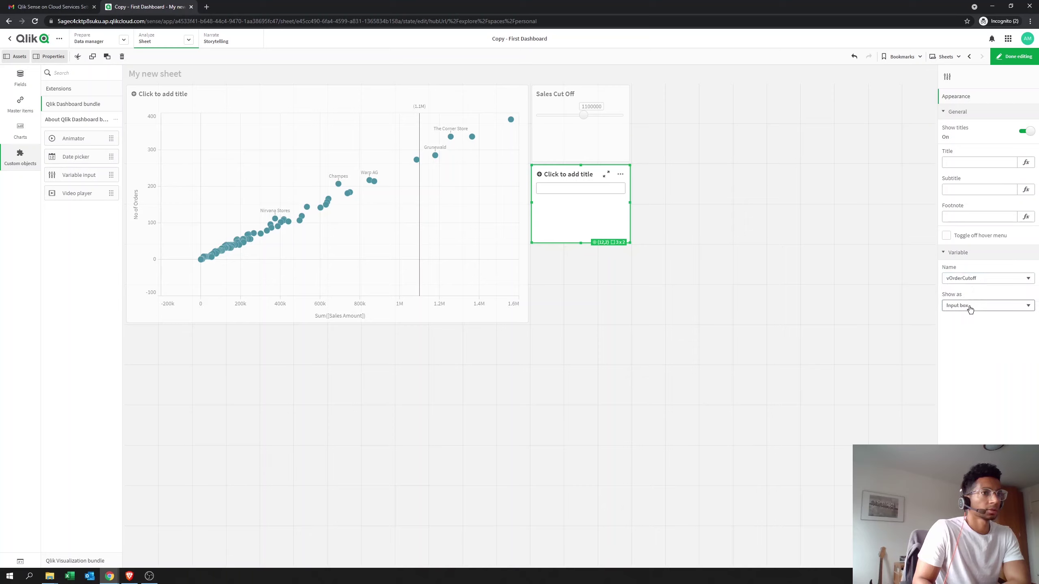
left_click(970, 306)
left_click(965, 331)
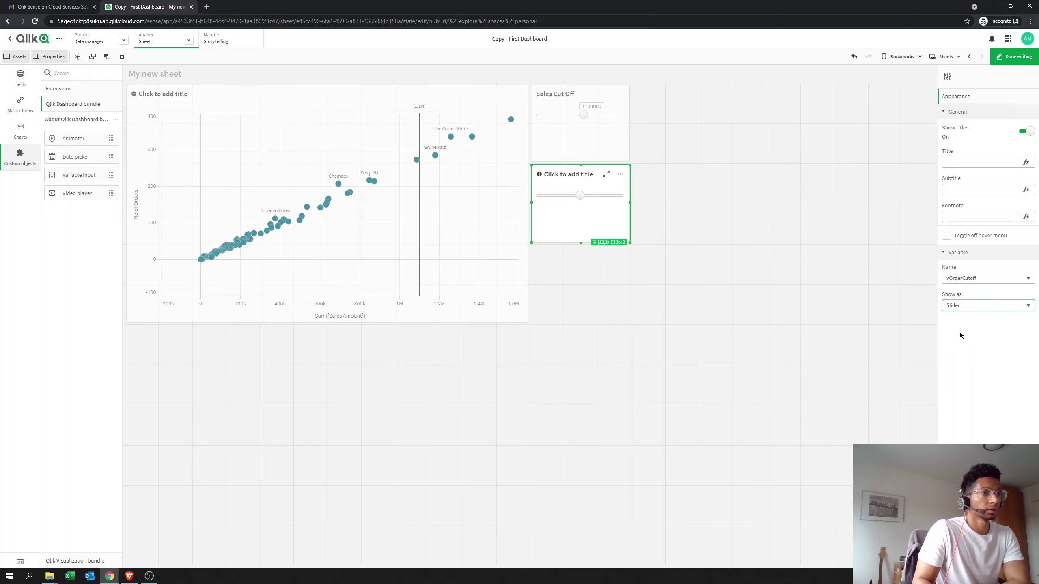
- Set the slider's maximum to 600 and step to 100, with update on drag and the slider label enabled
double_click(956, 396)
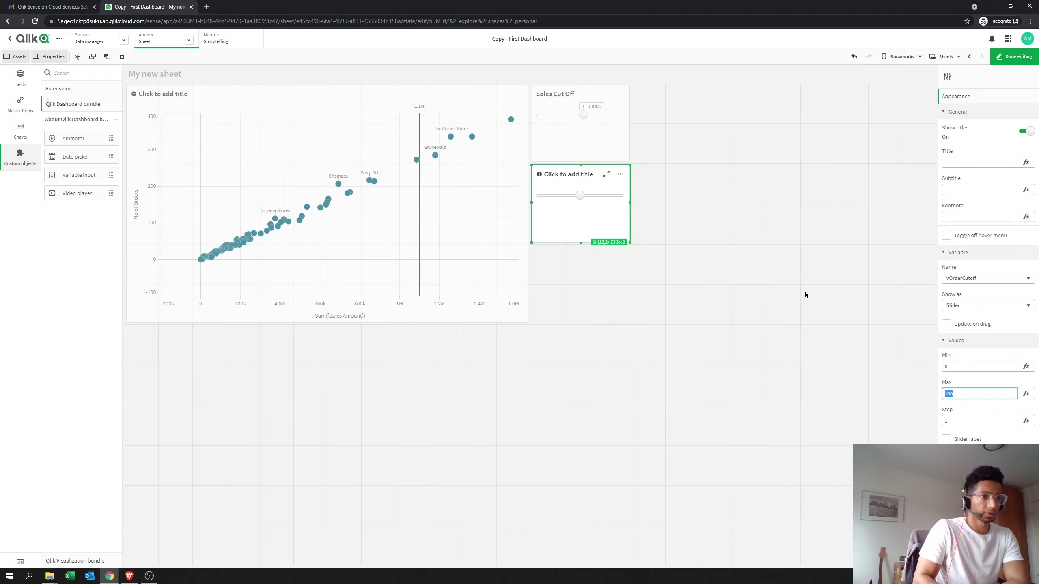
type("600")
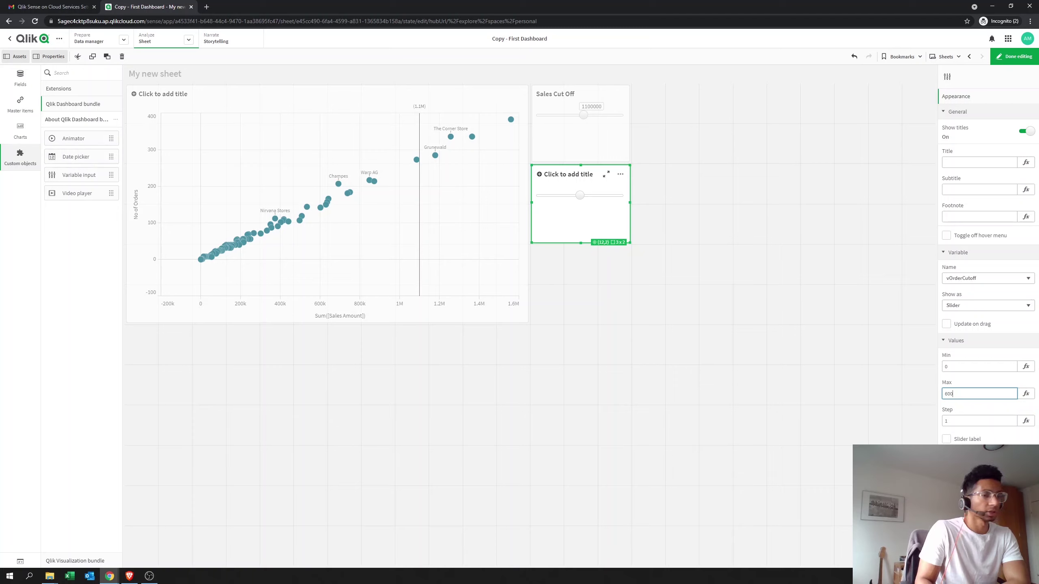
key("Tab")
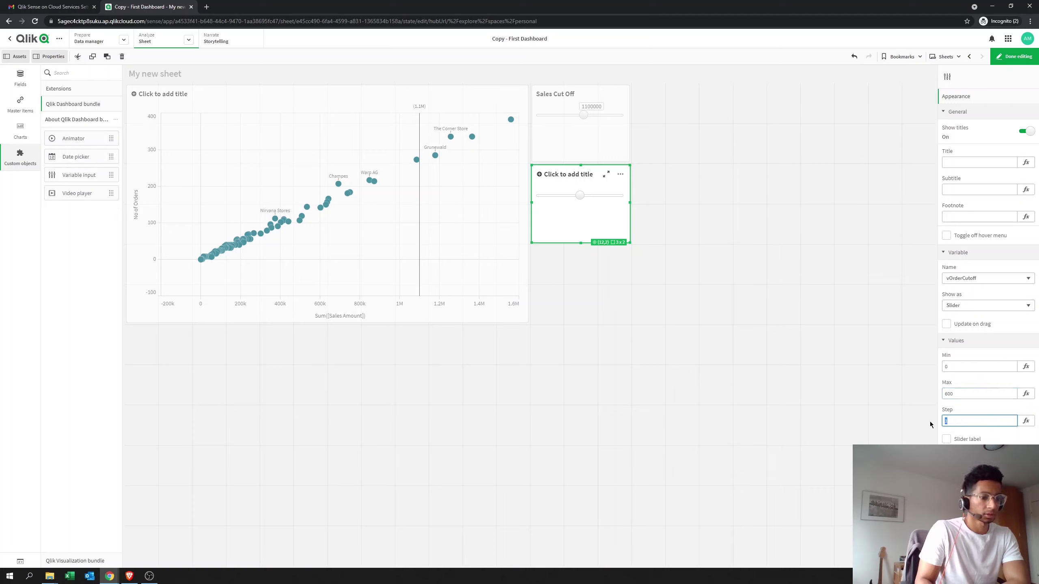
type("100")
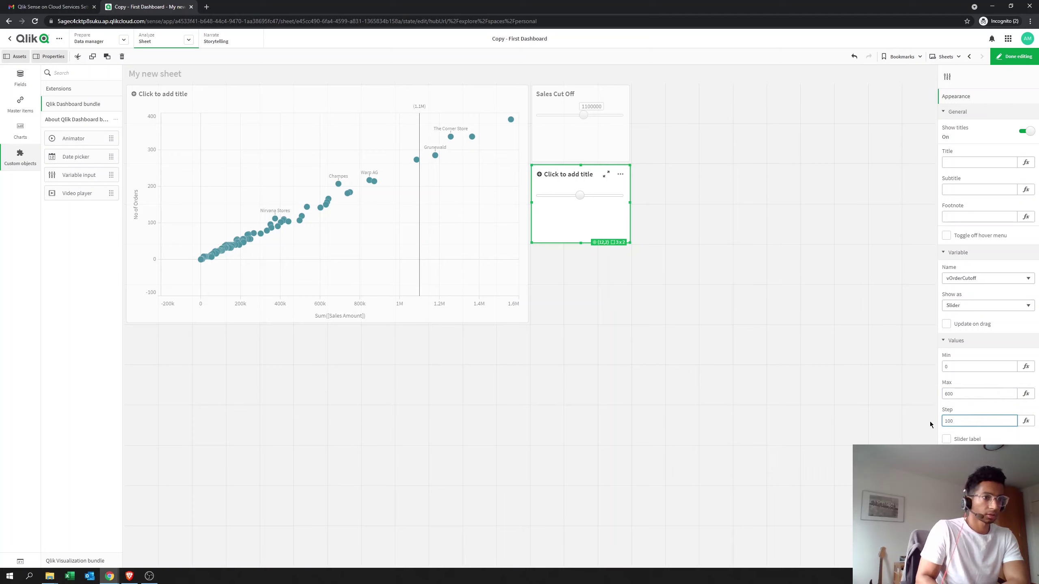
left_click(947, 440)
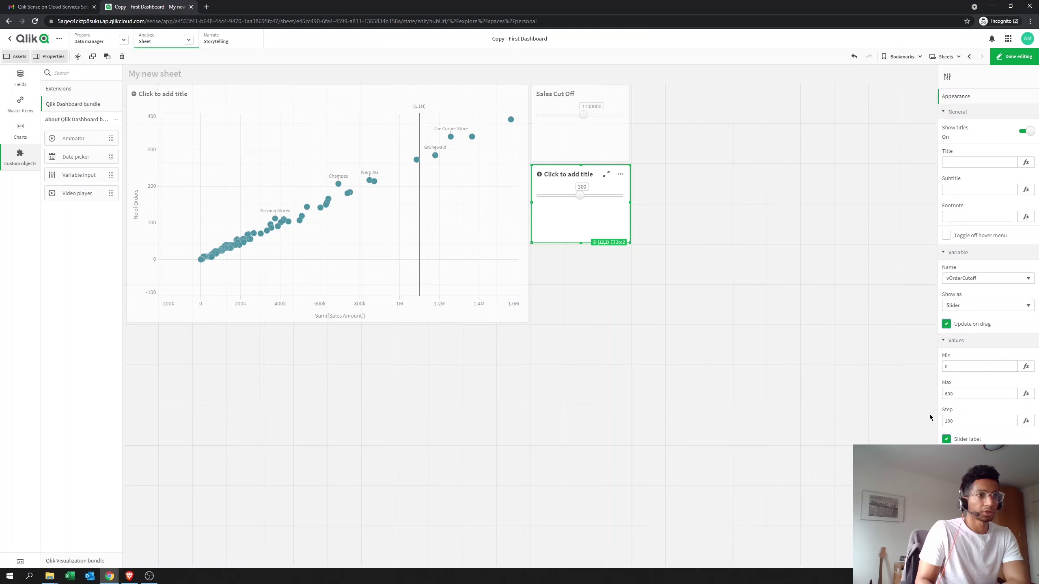
- Title the new variable input "Order Cut Off" and finish editing the sheet
left_click(947, 163)
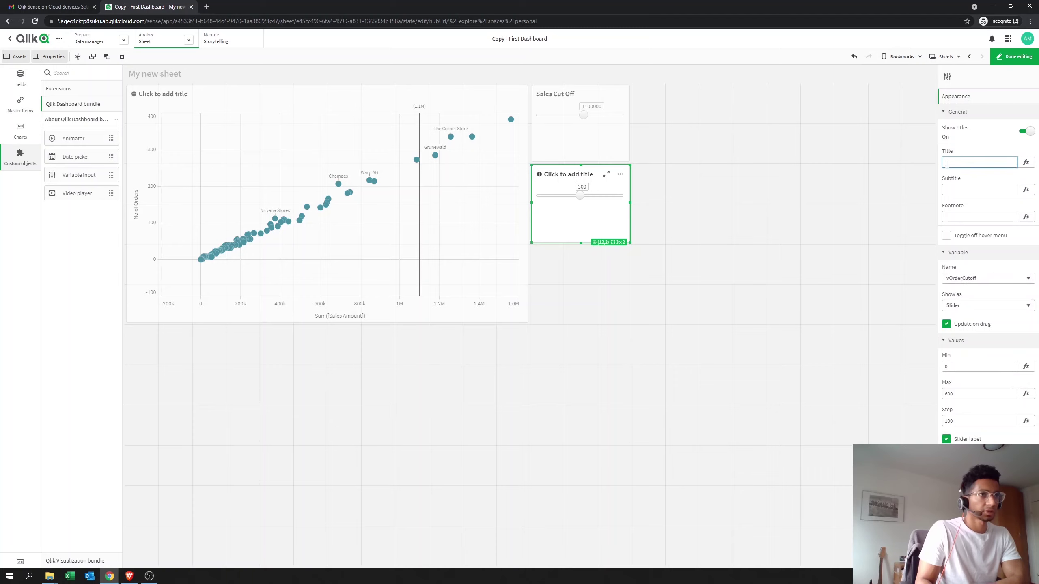
type("Order")
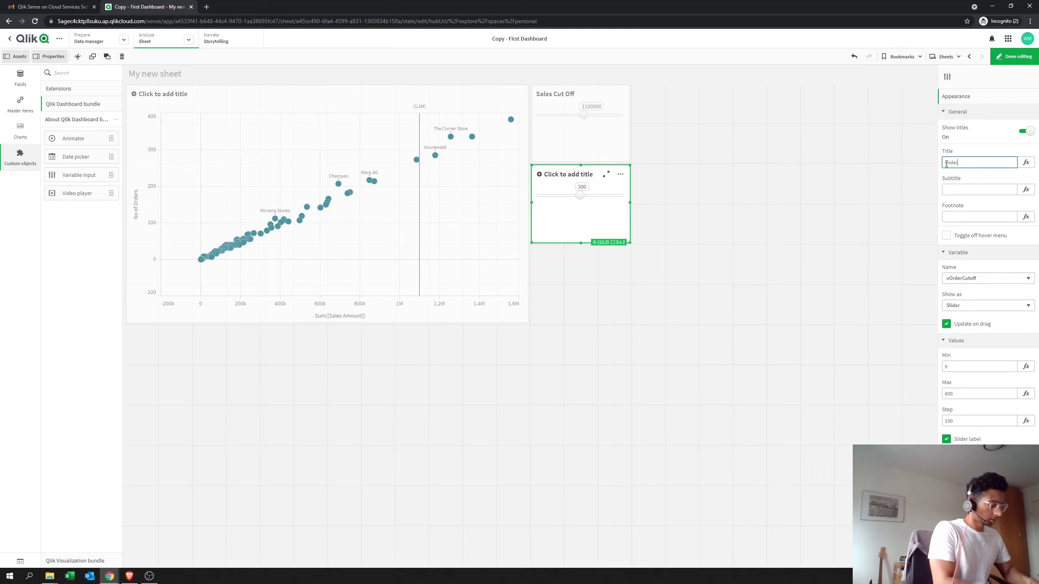
type(" Cut")
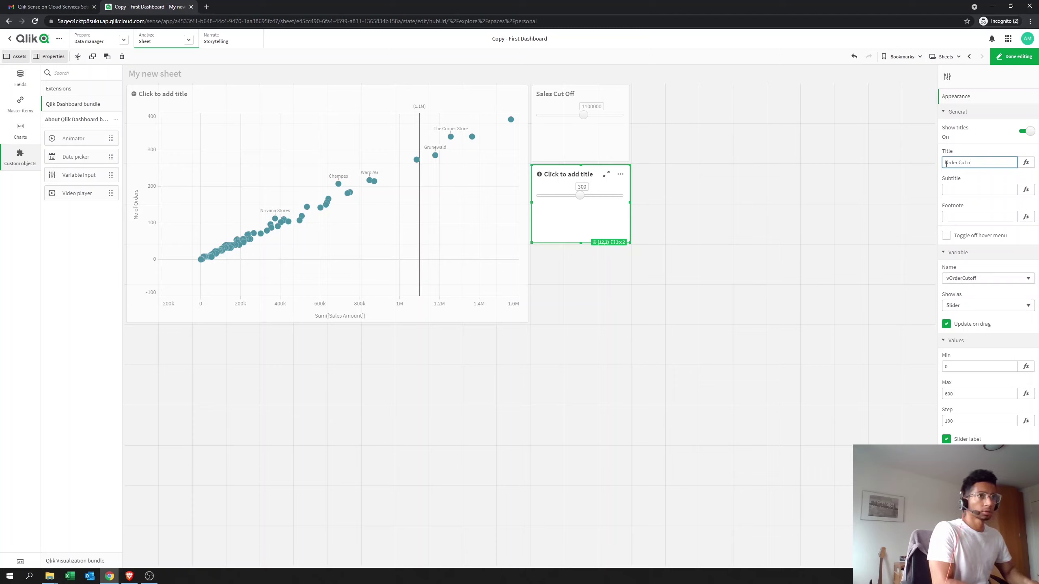
type(" Off")
key("Return")
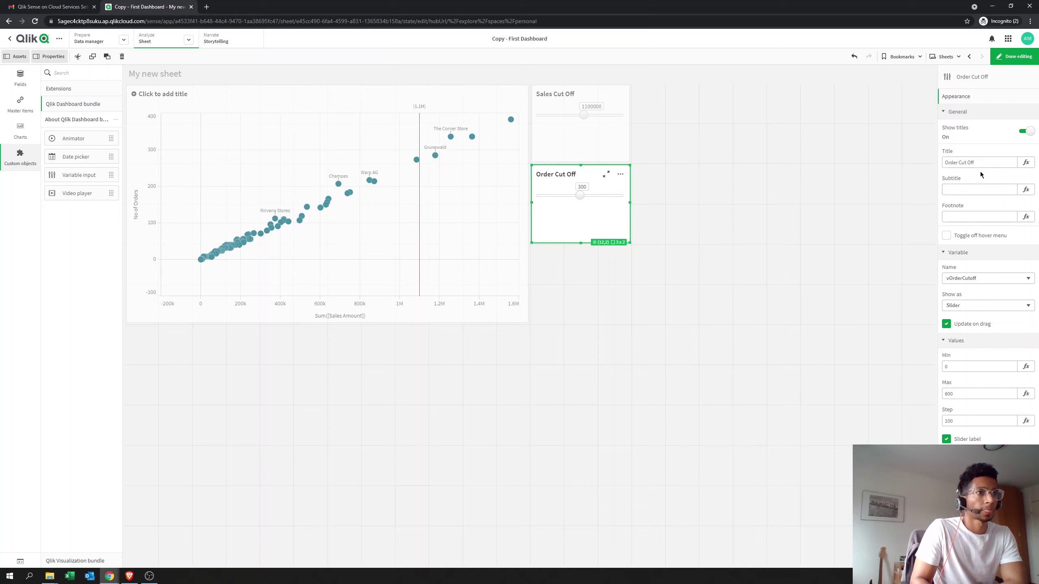
left_click(957, 112)
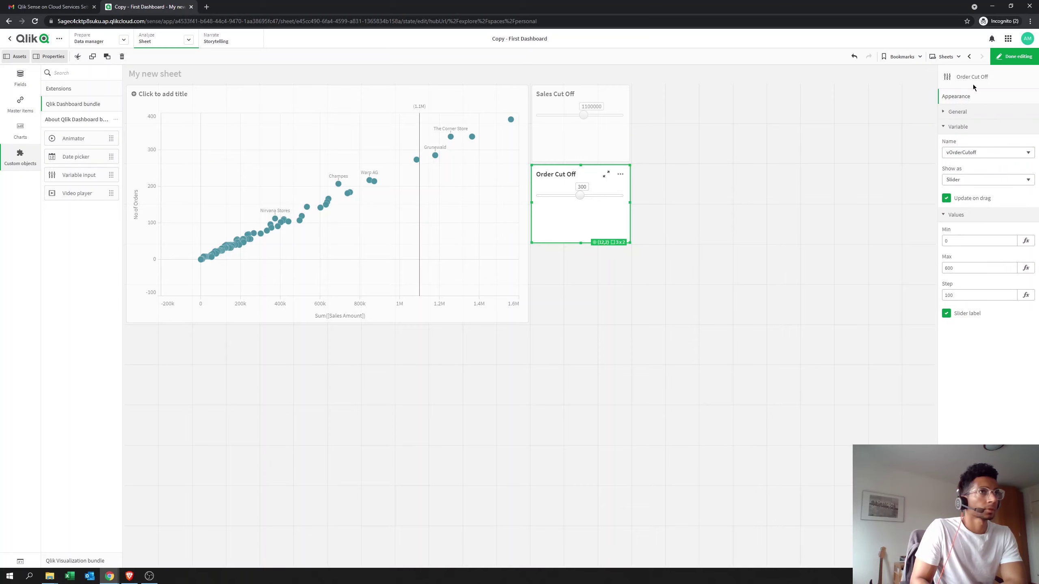
left_click(1001, 58)
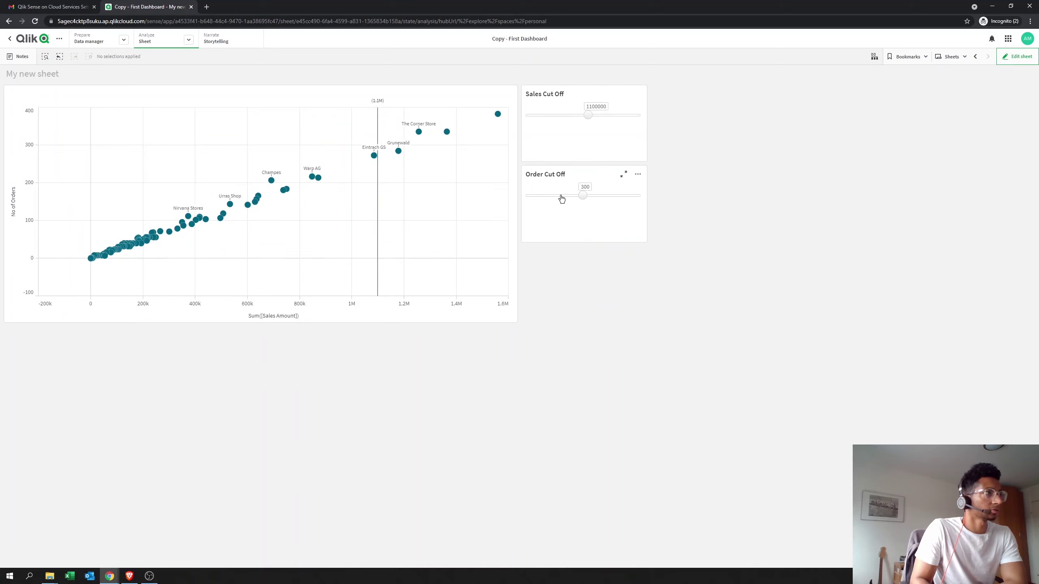
- Test the Order Cut Off slider at 0 and 300, leaving it at 100
left_click(565, 195)
left_click(531, 199)
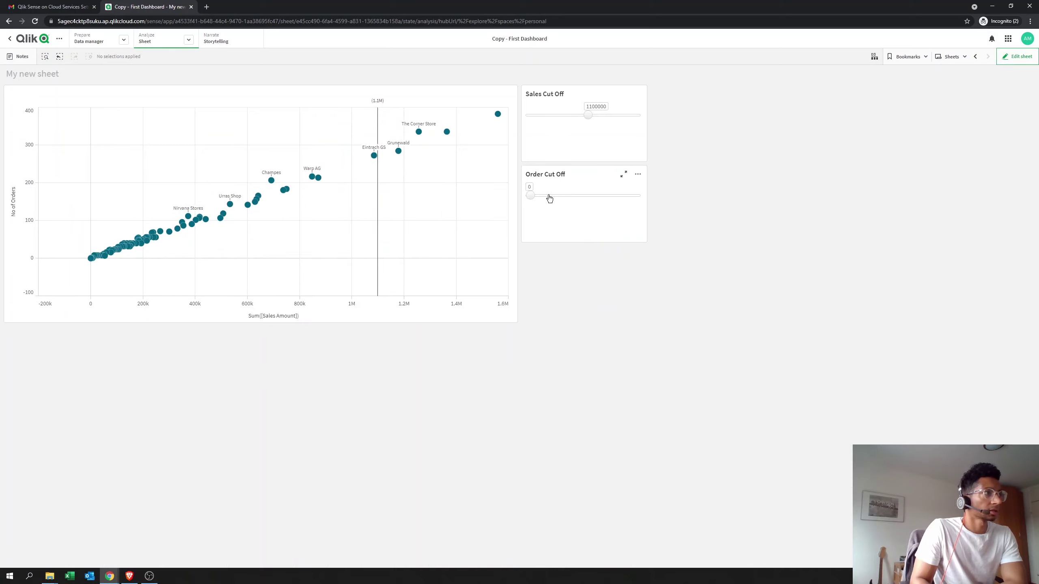
left_click(562, 199)
left_click(577, 200)
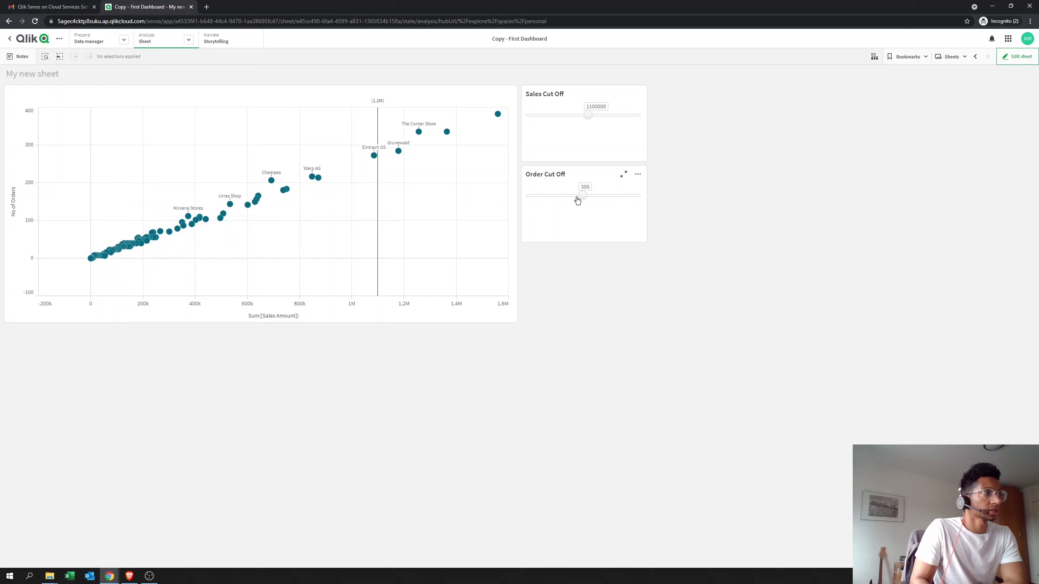
left_click(550, 199)
- Reopen the sheet for editing and add a Y-axis reference line to the scatter plot
left_click(1013, 60)
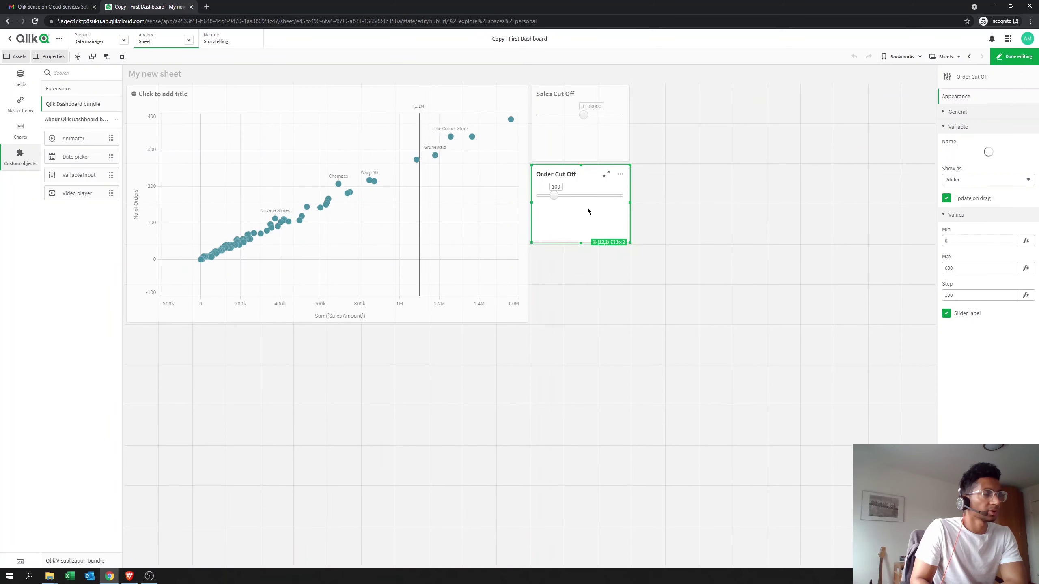
left_click(446, 191)
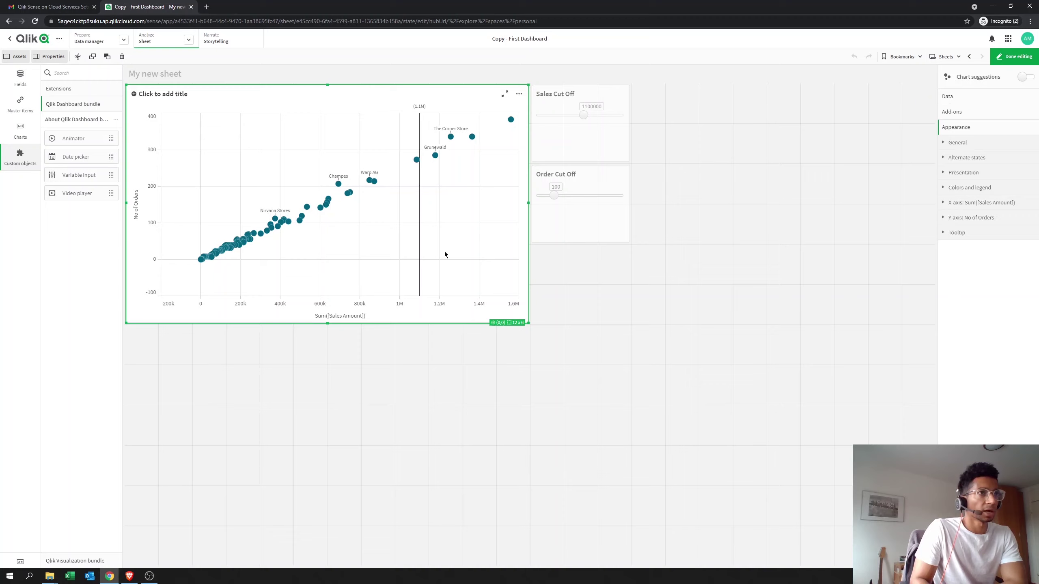
left_click(942, 118)
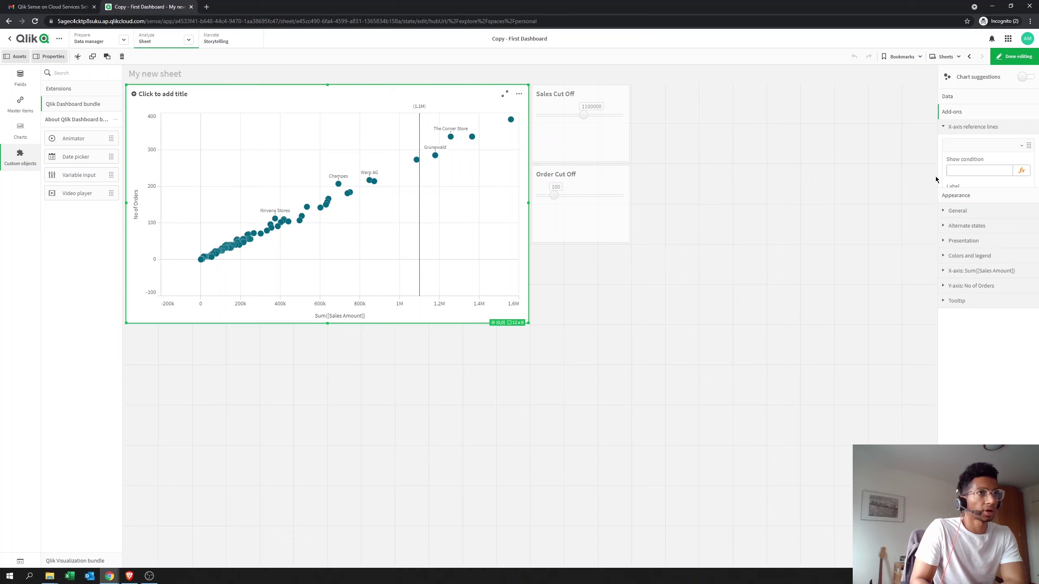
left_click(972, 137)
left_click(971, 143)
left_click(975, 164)
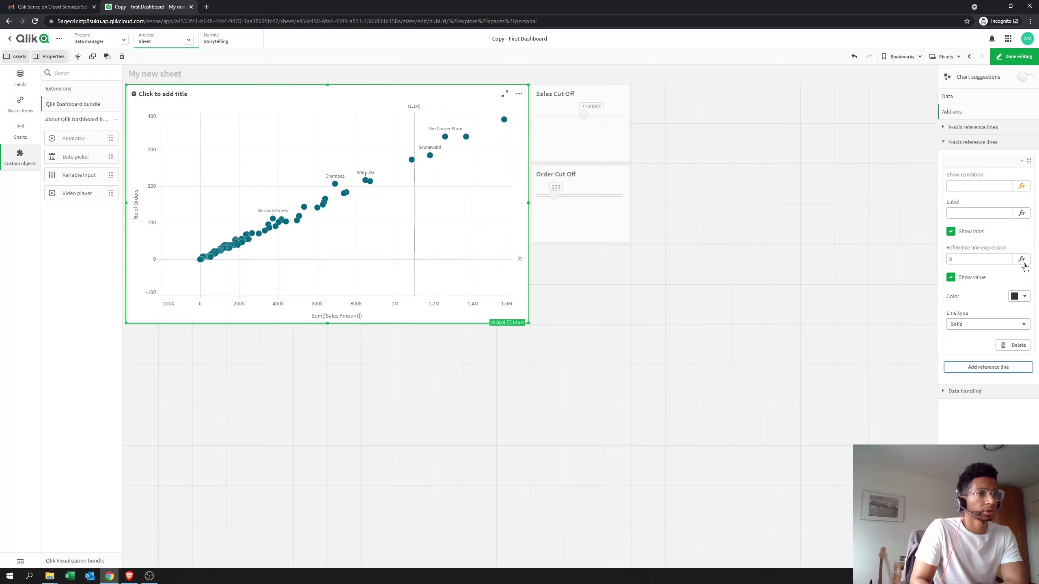
- Set the Y-axis reference line expression to $(vOrderCutoff) and finish editing the sheet
left_click(1023, 261)
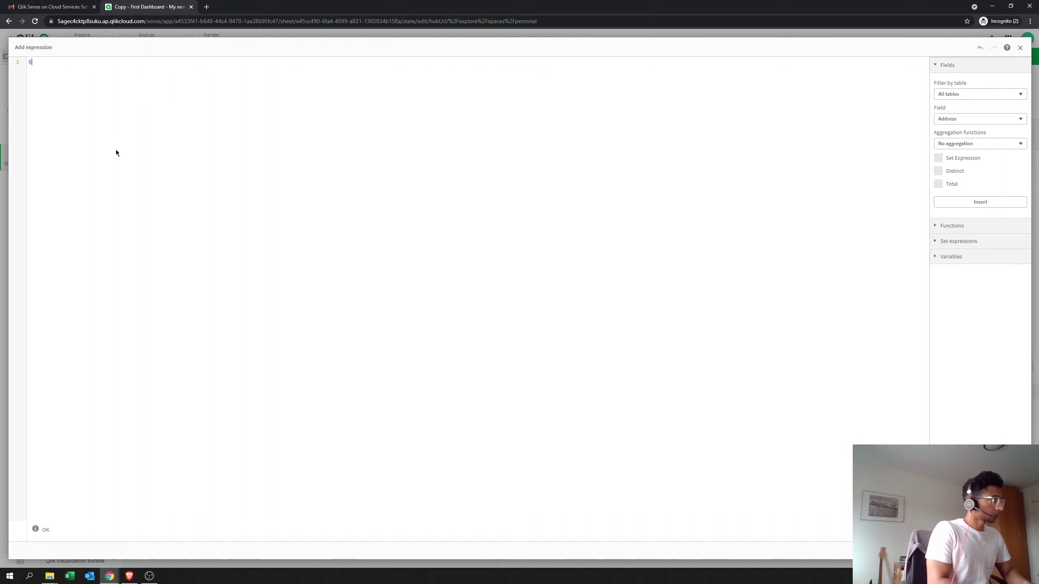
type("$(v")
key("Down")
key("Down")
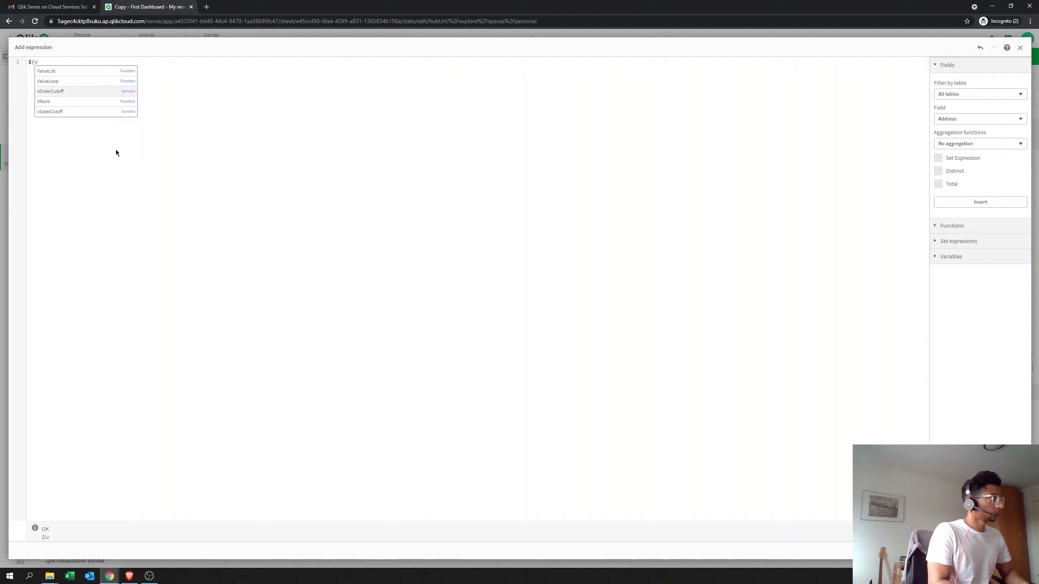
key("Return")
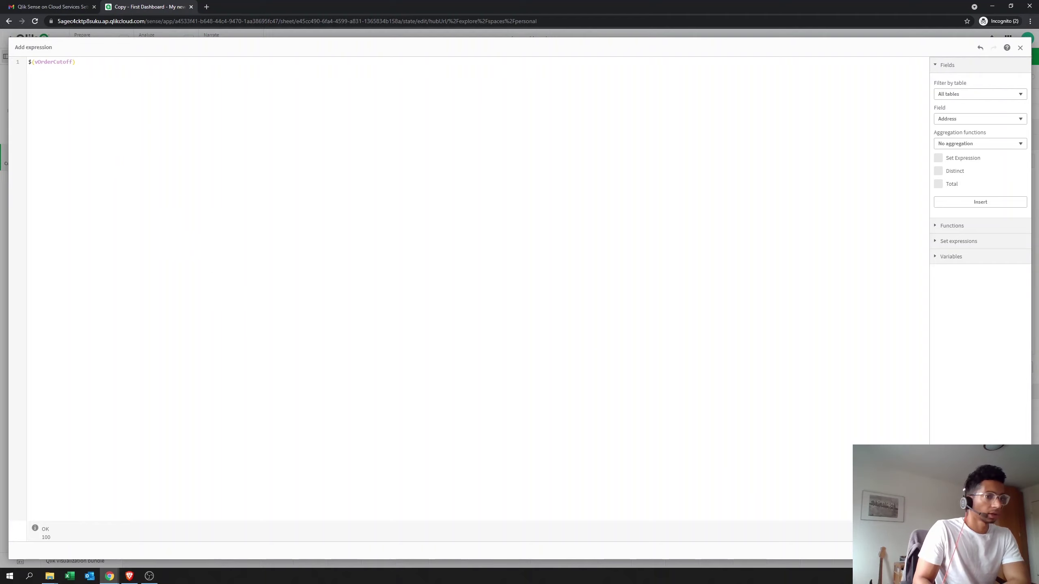
left_click(1017, 551)
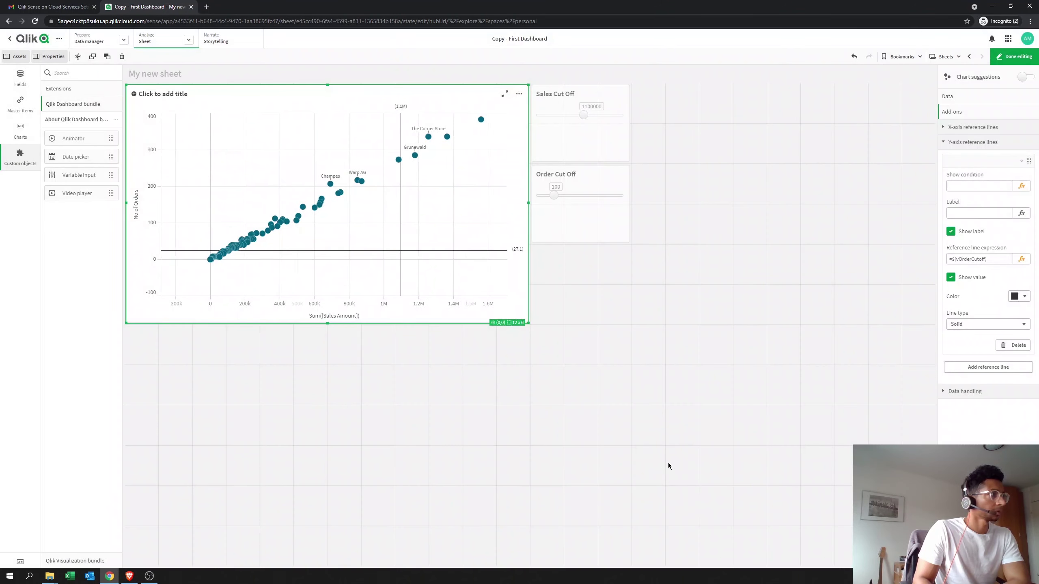
left_click(1006, 63)
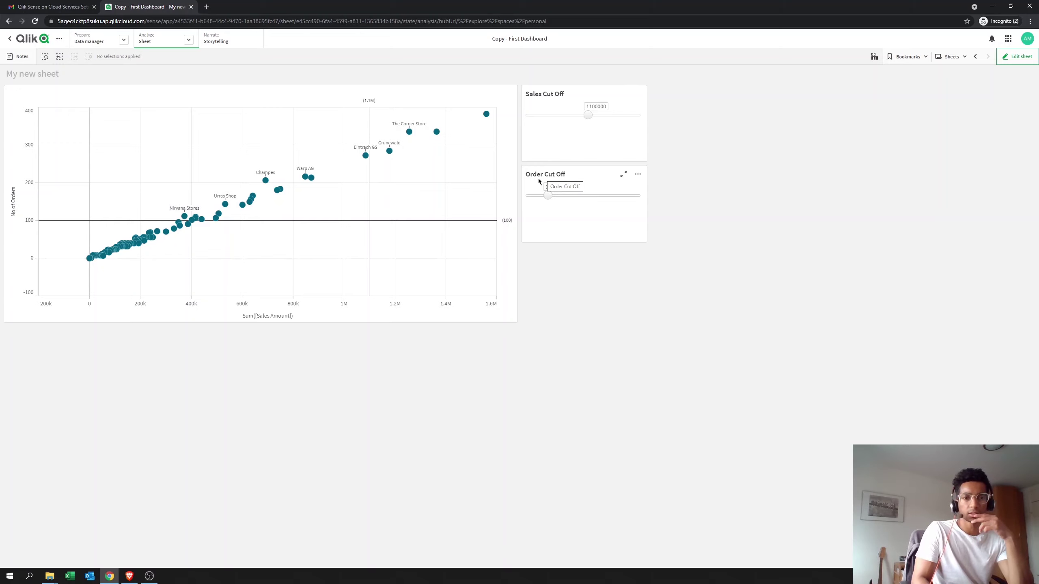
- Test both reference lines by setting the Sales Cut Off slider to 1300000 and the Order Cut Off slider to 300
left_click(1031, 22)
left_click(1005, 88)
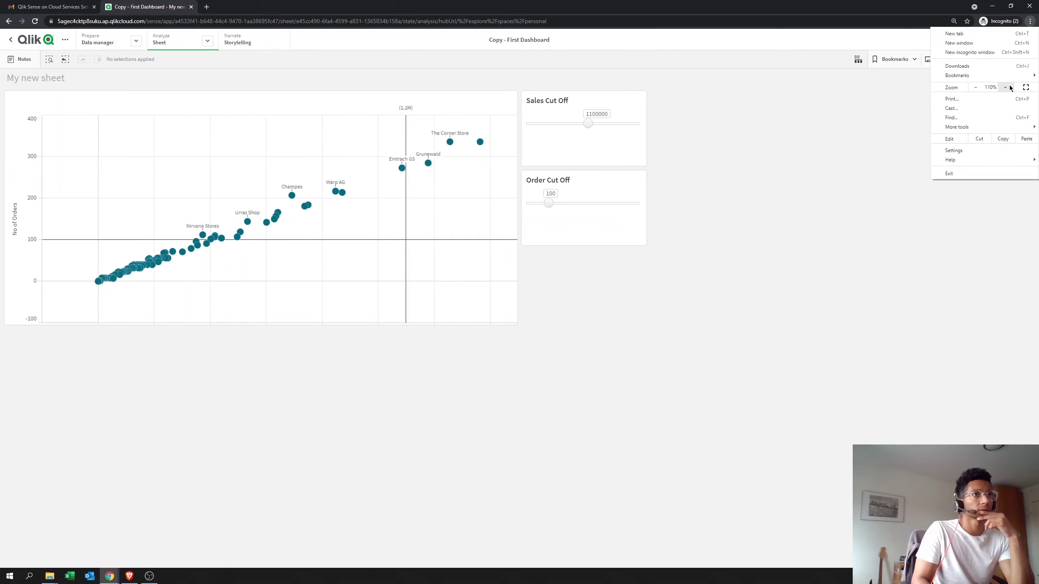
left_click(1006, 88)
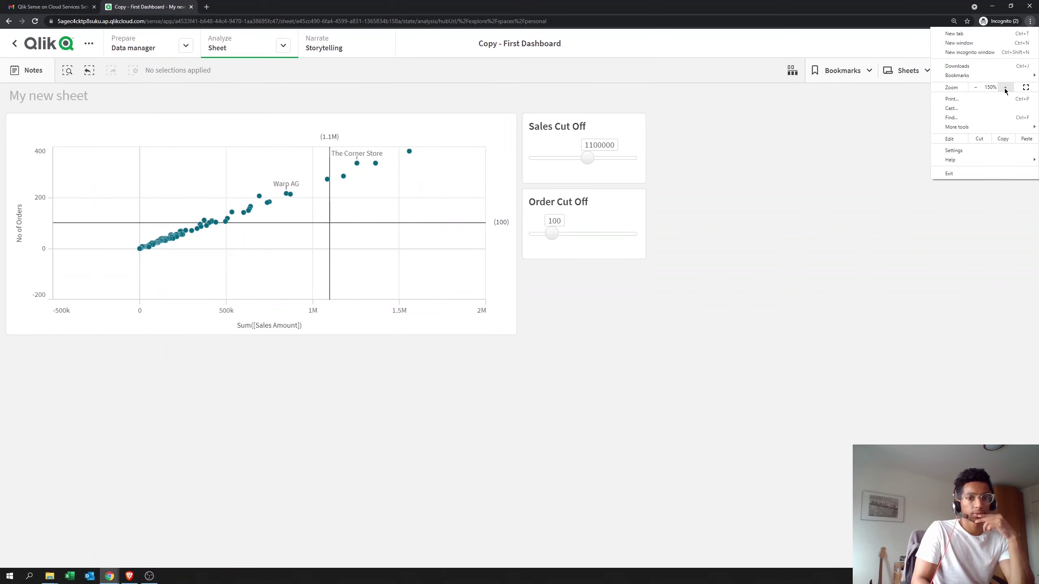
left_click(933, 274)
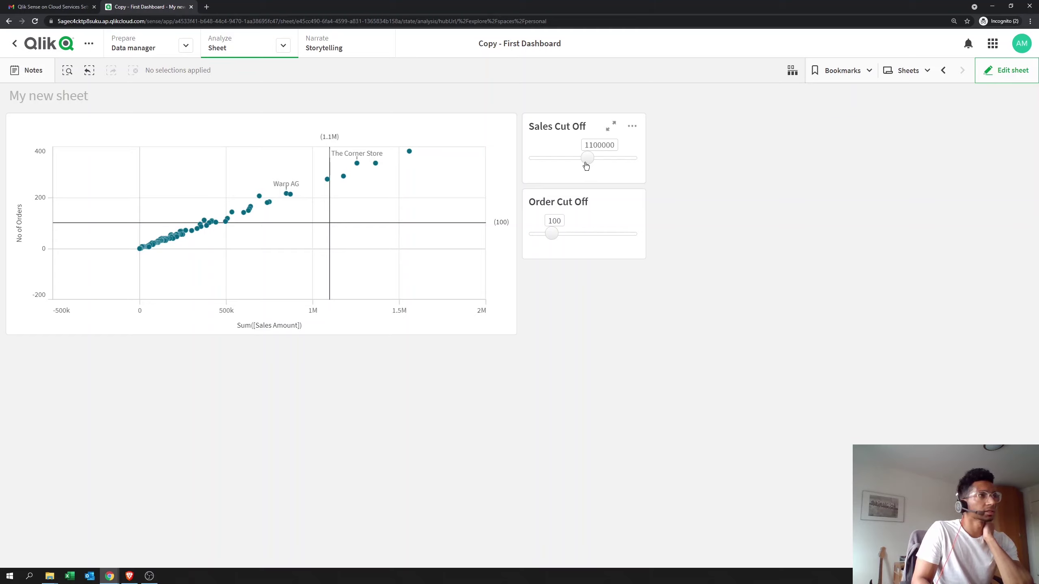
left_click_drag(584, 162, 597, 159)
left_click(583, 235)
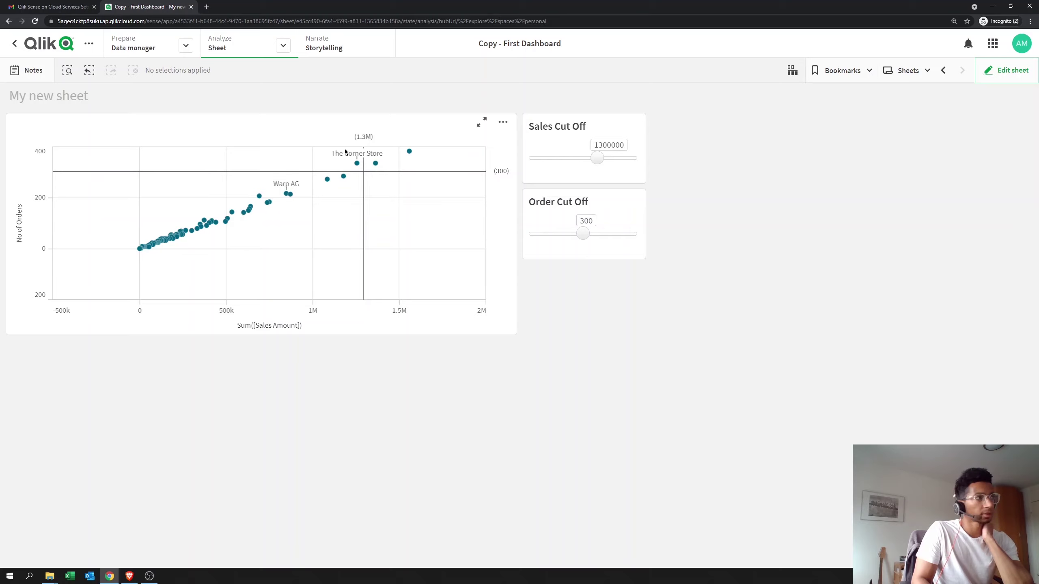
mouse_move(409, 153)
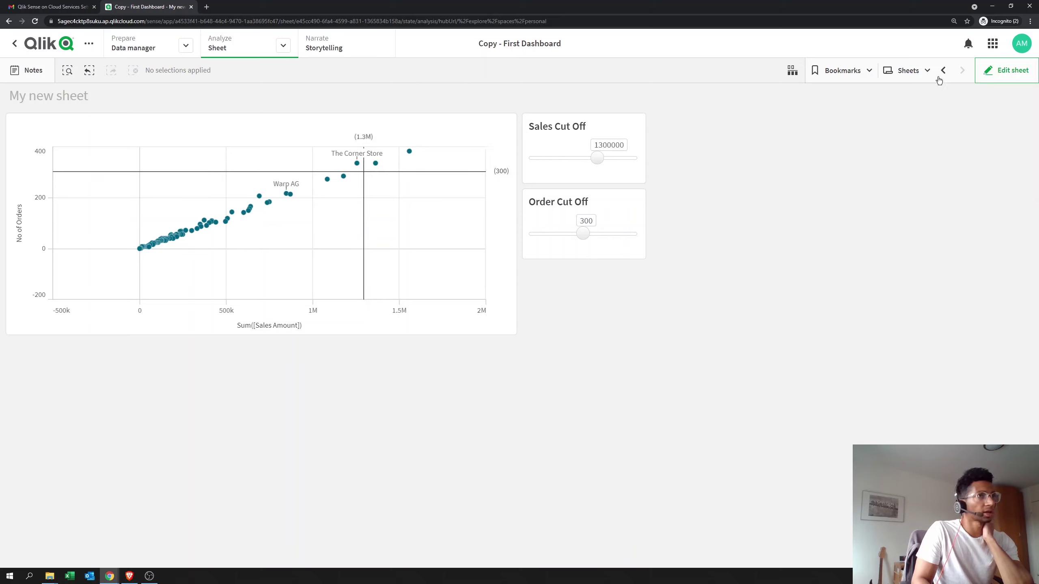
key("ctrl+minus")
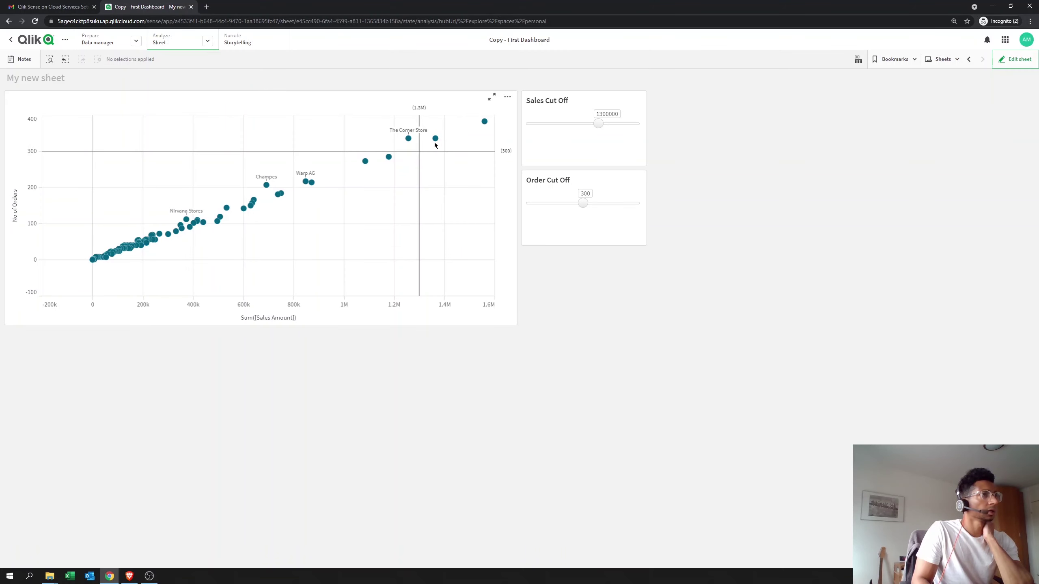
- Reopen the sheet for editing and add Sum([Sales Amount]) as the scatter plot's bubble size measure
left_click(1015, 58)
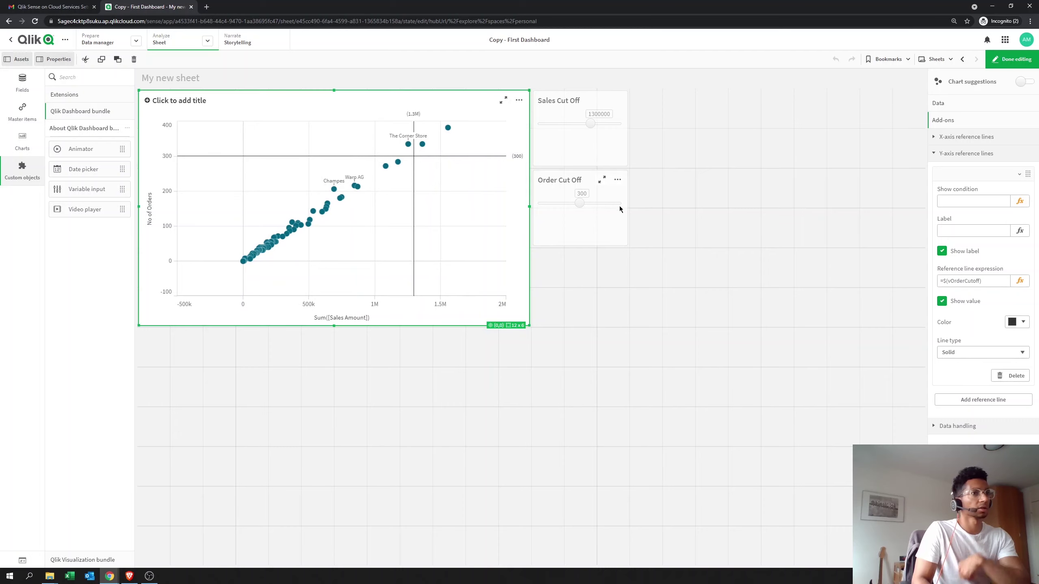
left_click(965, 154)
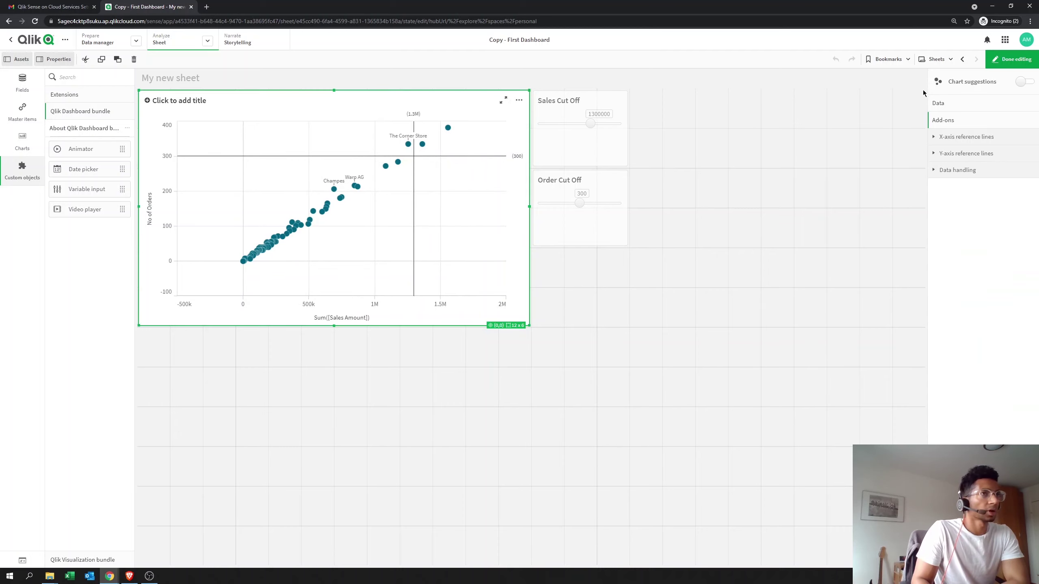
left_click(946, 108)
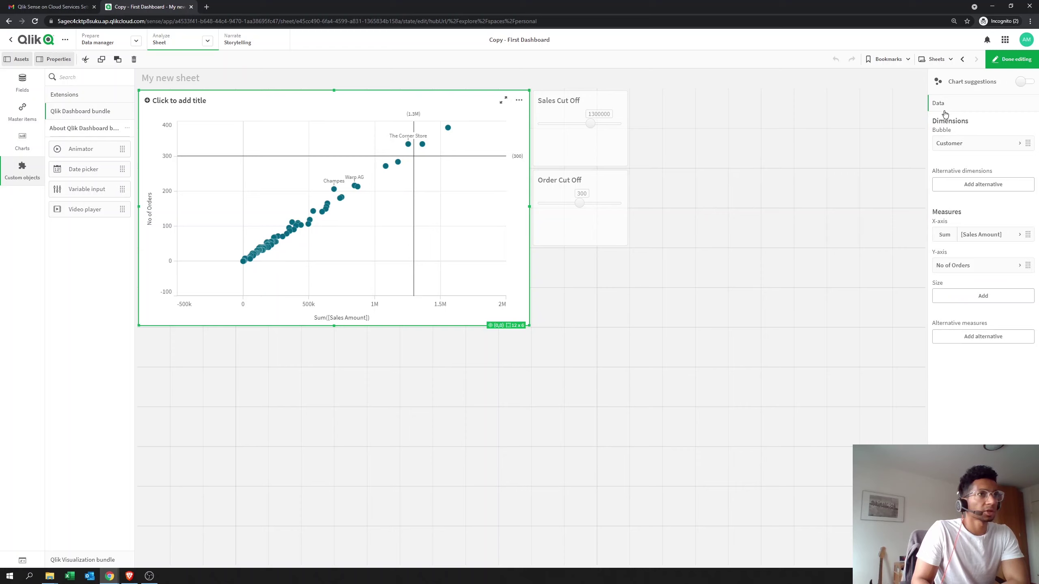
left_click(952, 301)
scroll(958, 391, "down", 2)
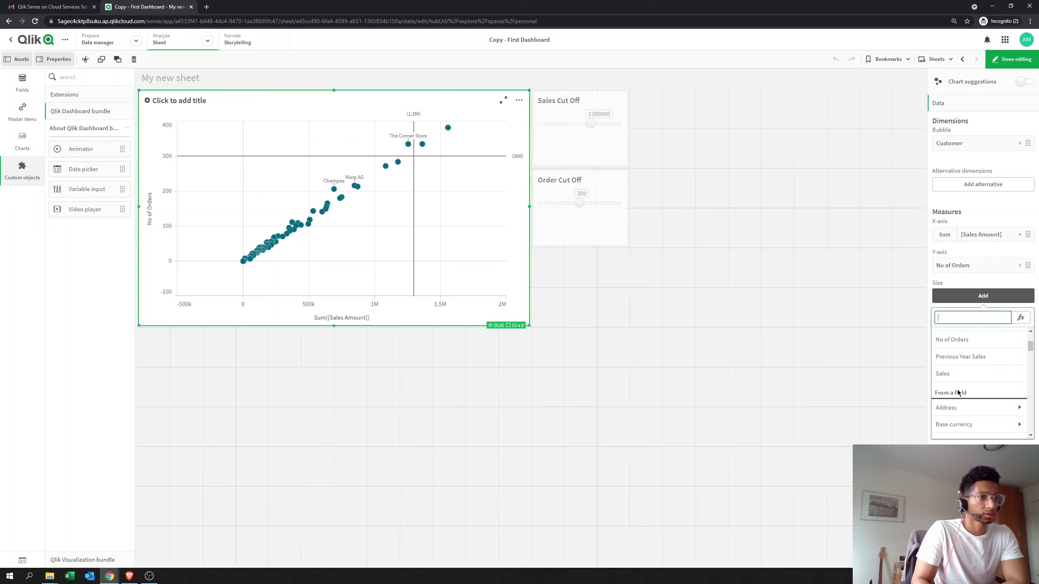
type("s")
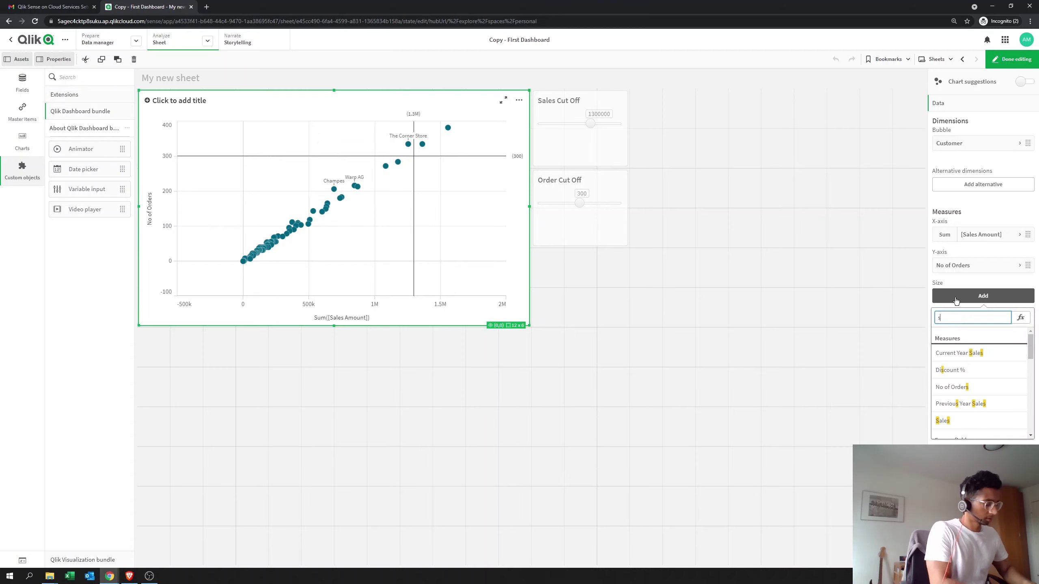
type("ales")
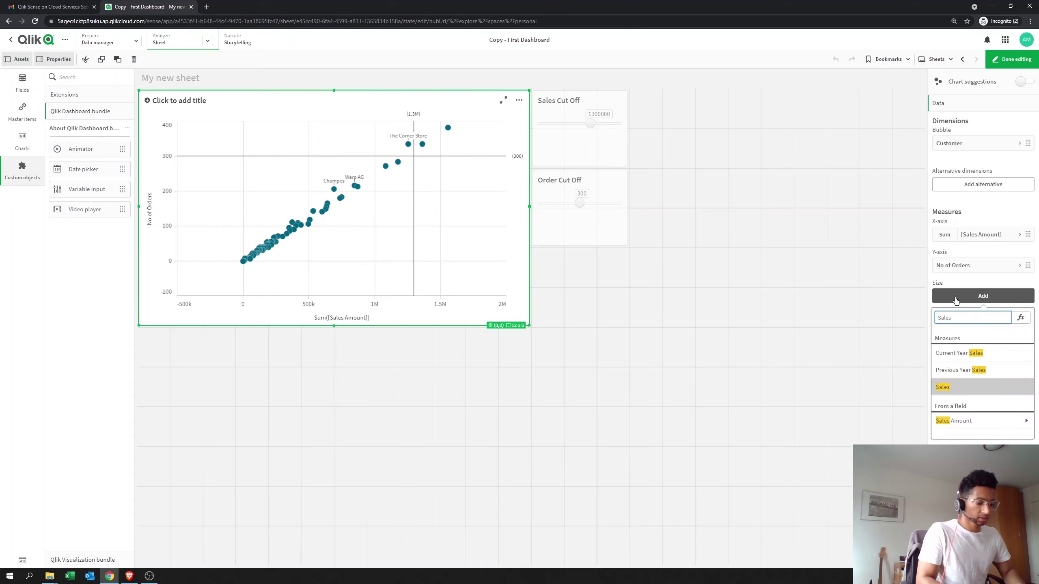
key("Down")
key("Down")
key("Return")
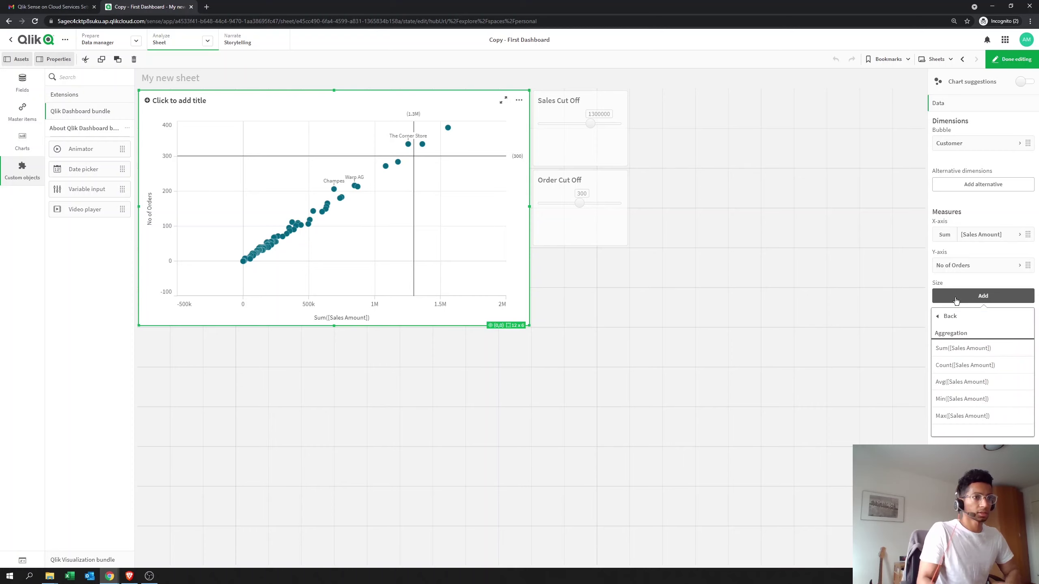
left_click(964, 352)
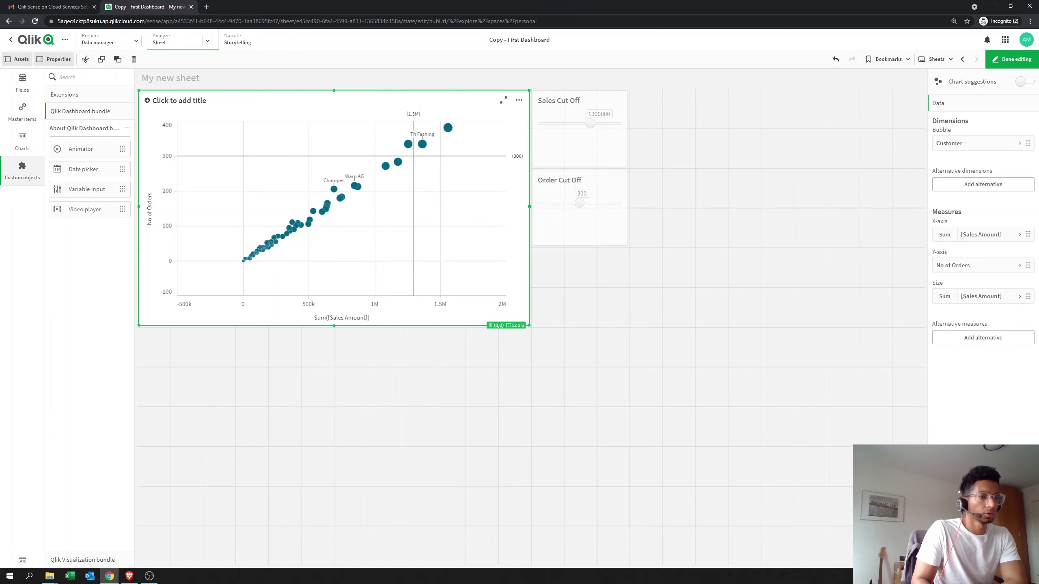
- Try showing all bubble labels in the scatter plot's presentation settings and return the label option to Auto
left_click(945, 352)
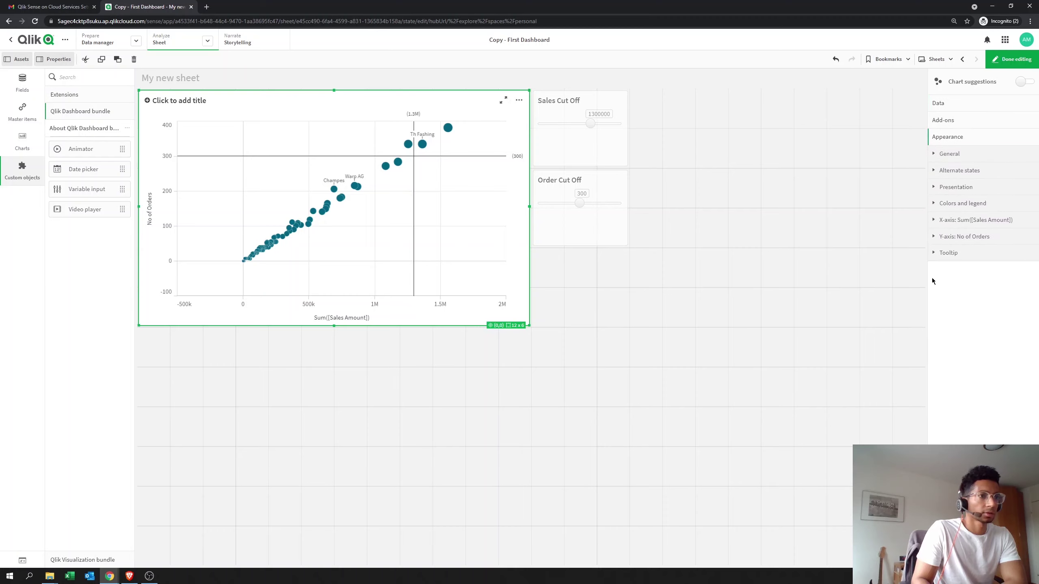
left_click(970, 192)
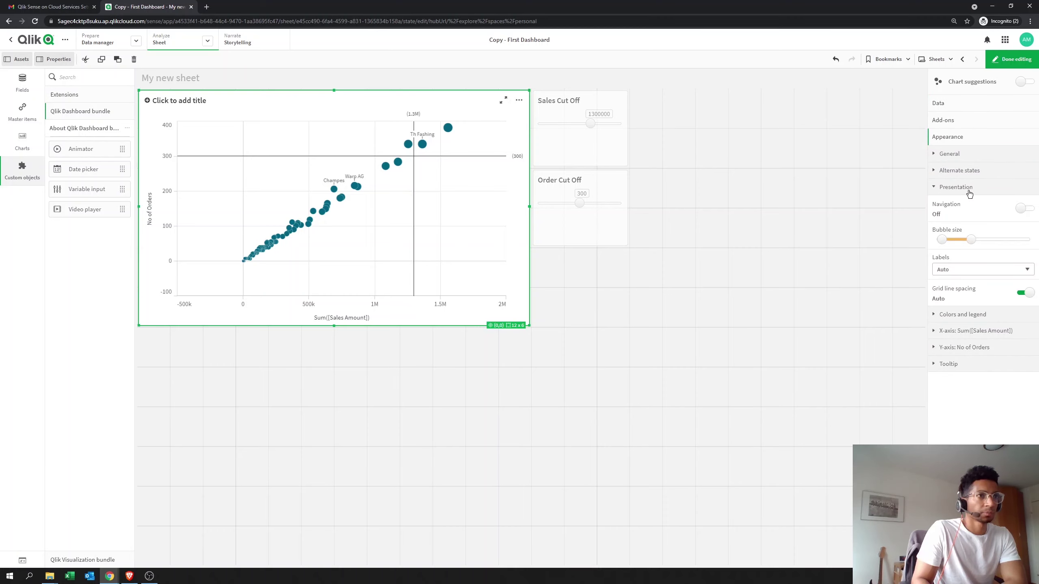
left_click(969, 192)
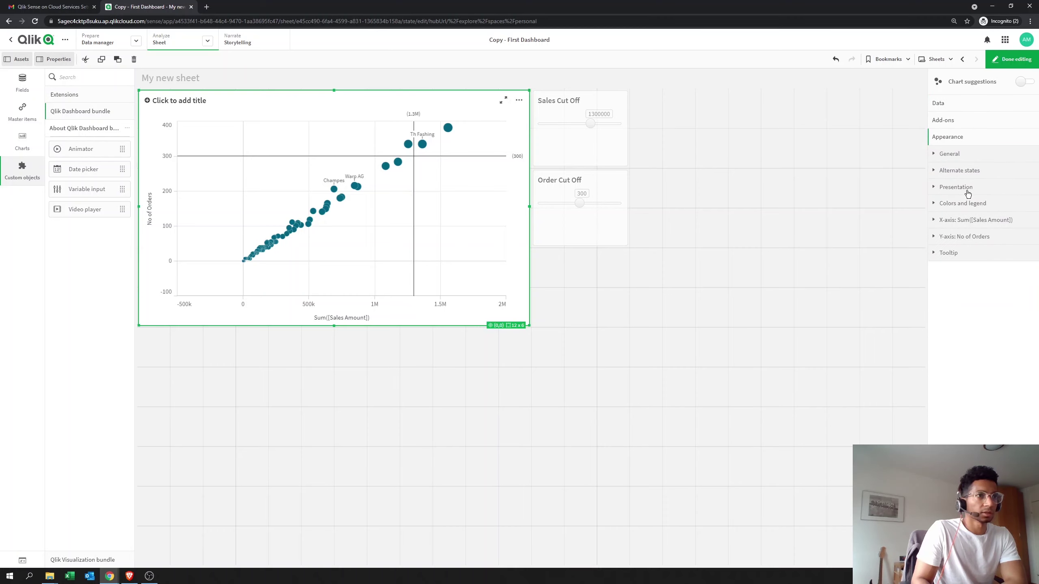
left_click(970, 191)
left_click(970, 270)
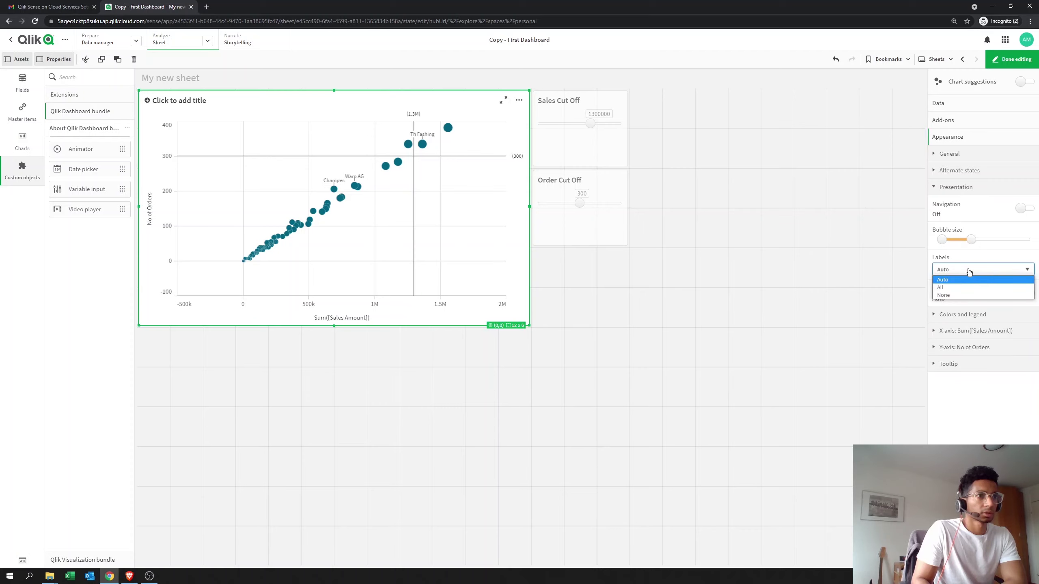
left_click(966, 287)
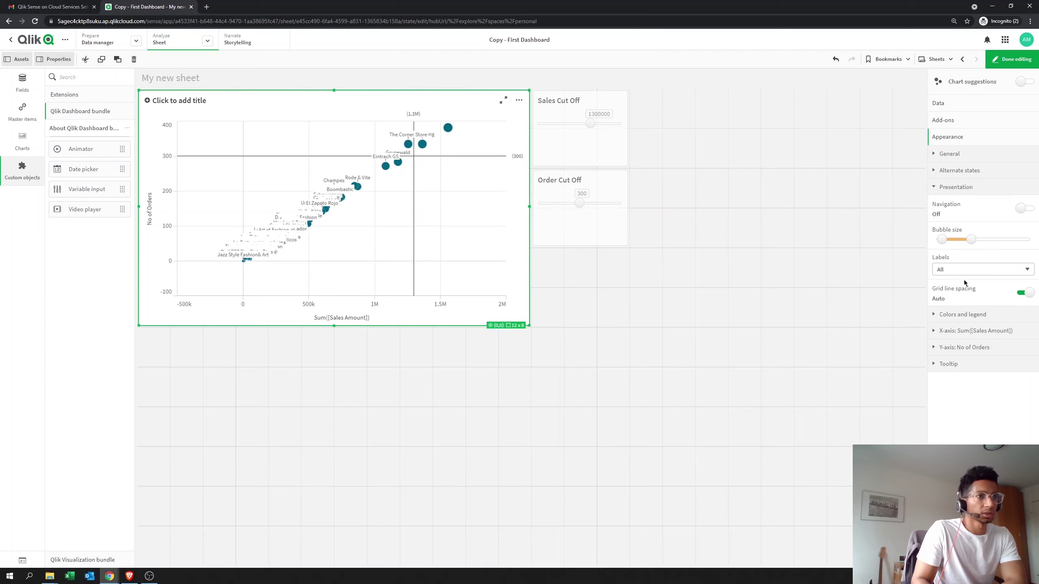
left_click(966, 270)
left_click(966, 282)
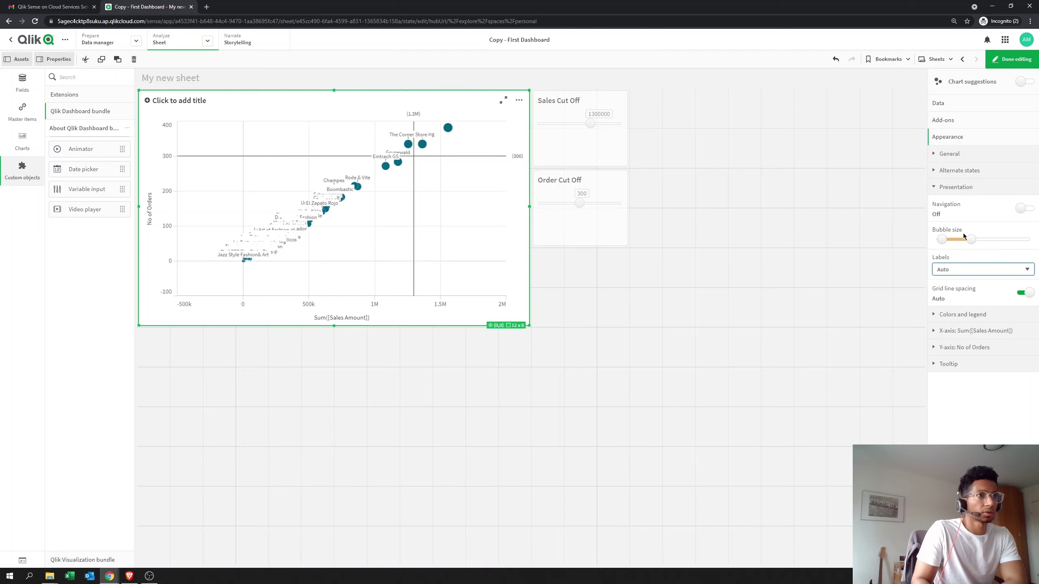
left_click(949, 190)
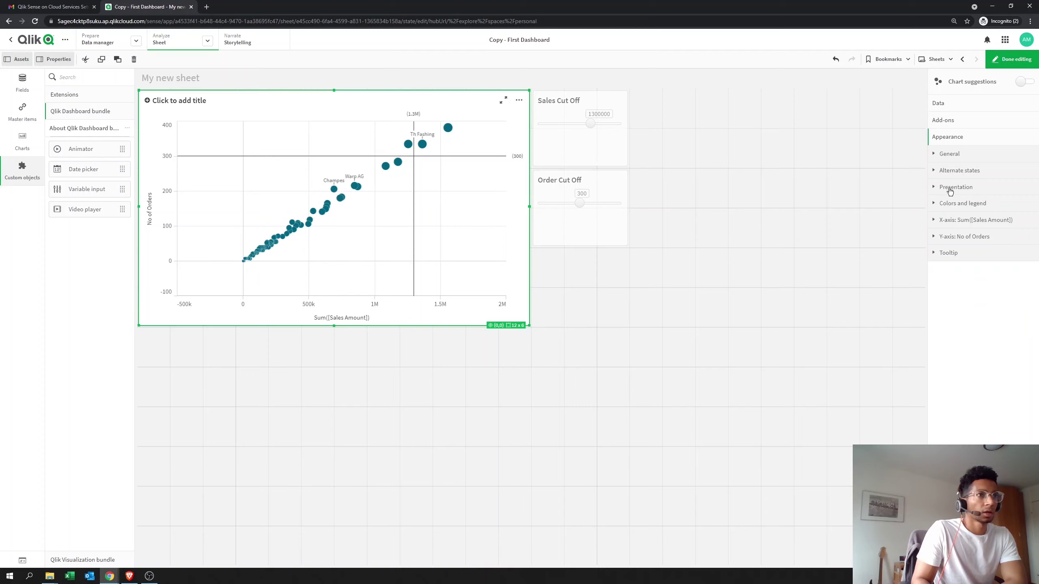
- Switch the scatter plot's colors from automatic to custom and color the bubbles by expression
left_click(946, 205)
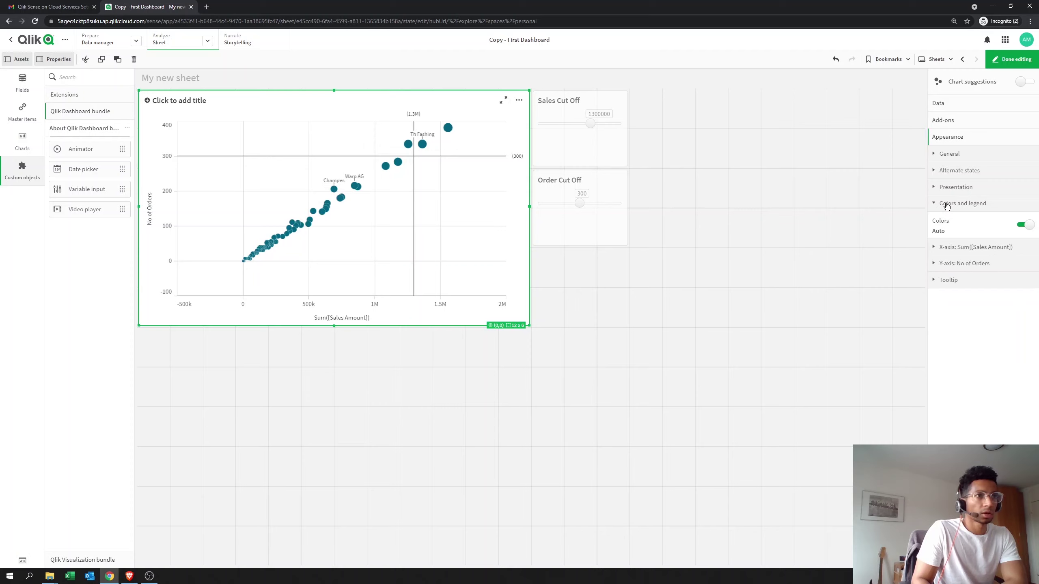
left_click(1022, 226)
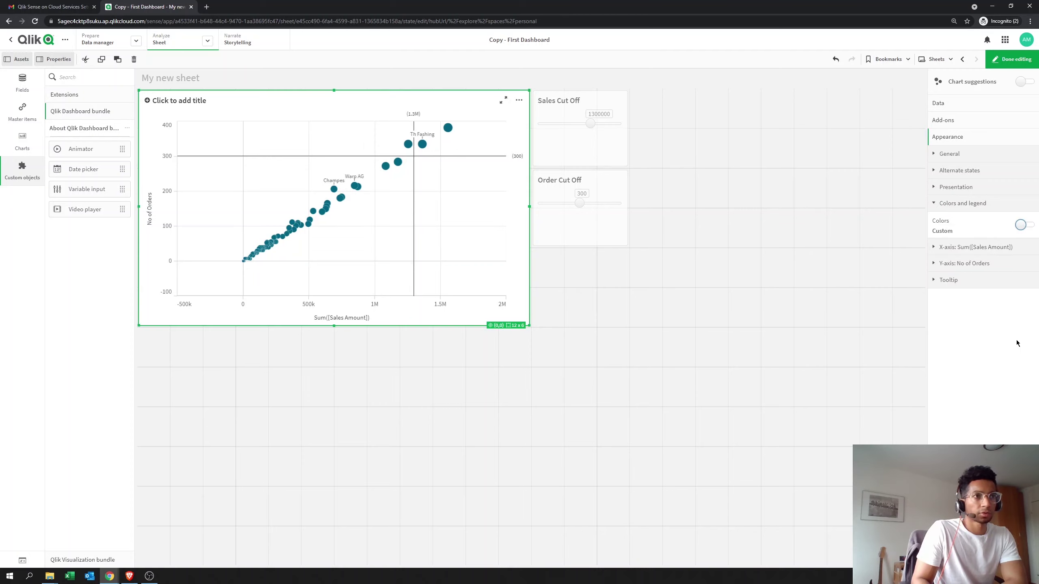
left_click(954, 253)
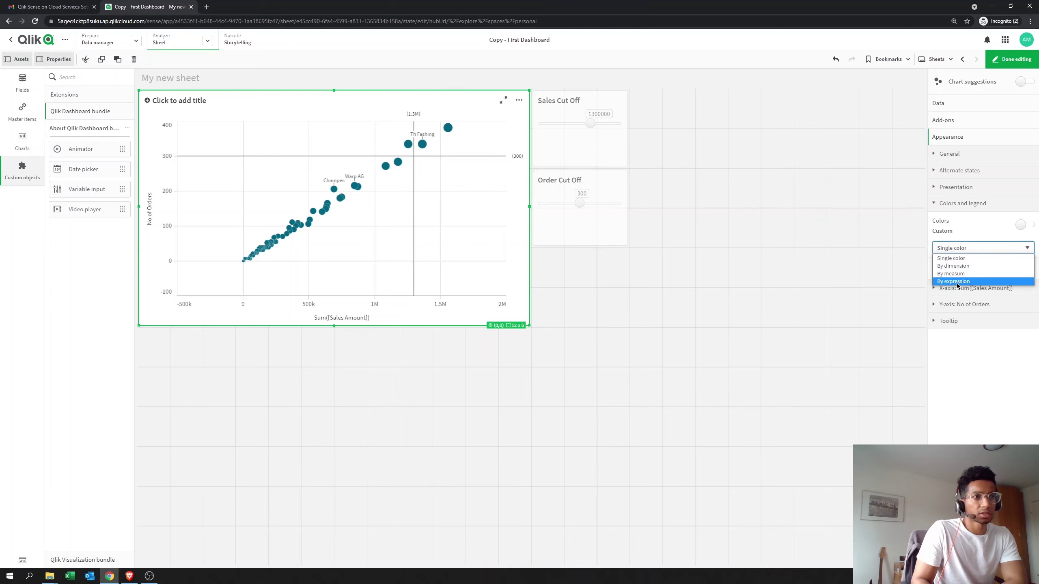
left_click(957, 282)
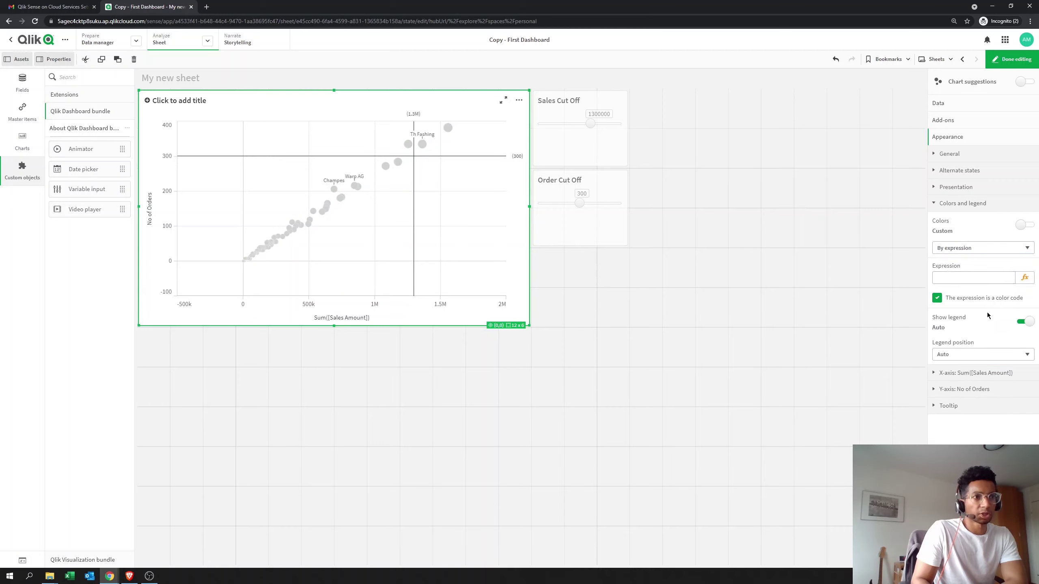
- Open the bubble color expression for editing and begin it with If(sum([Sales Amount])
left_click(1025, 278)
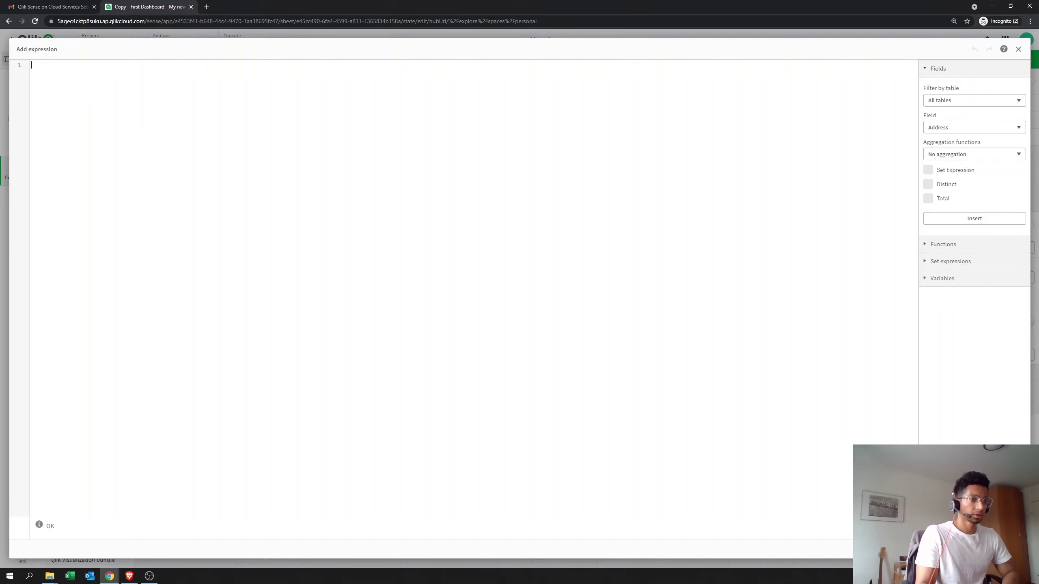
key("Escape")
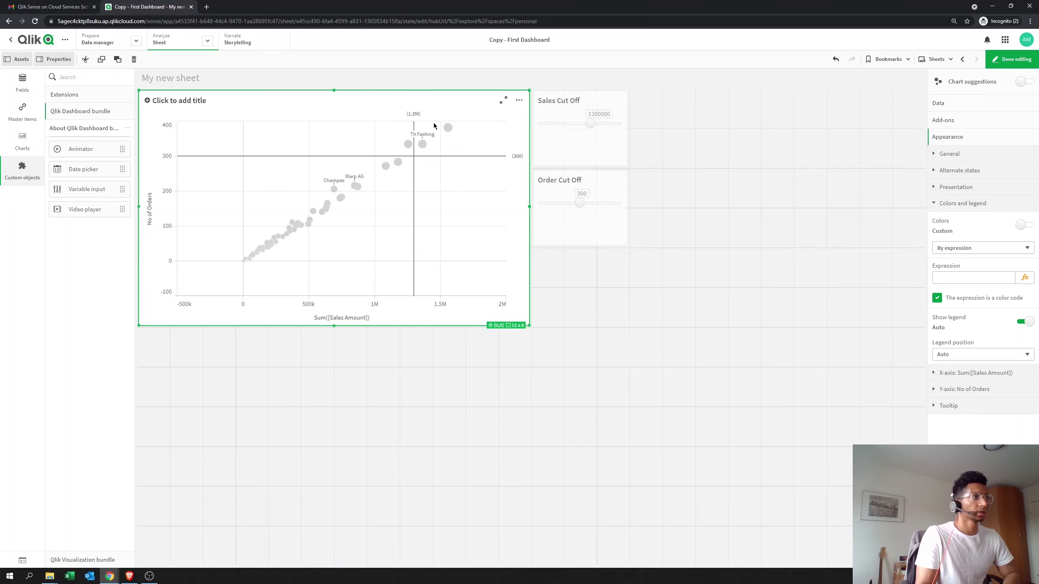
left_click(1026, 278)
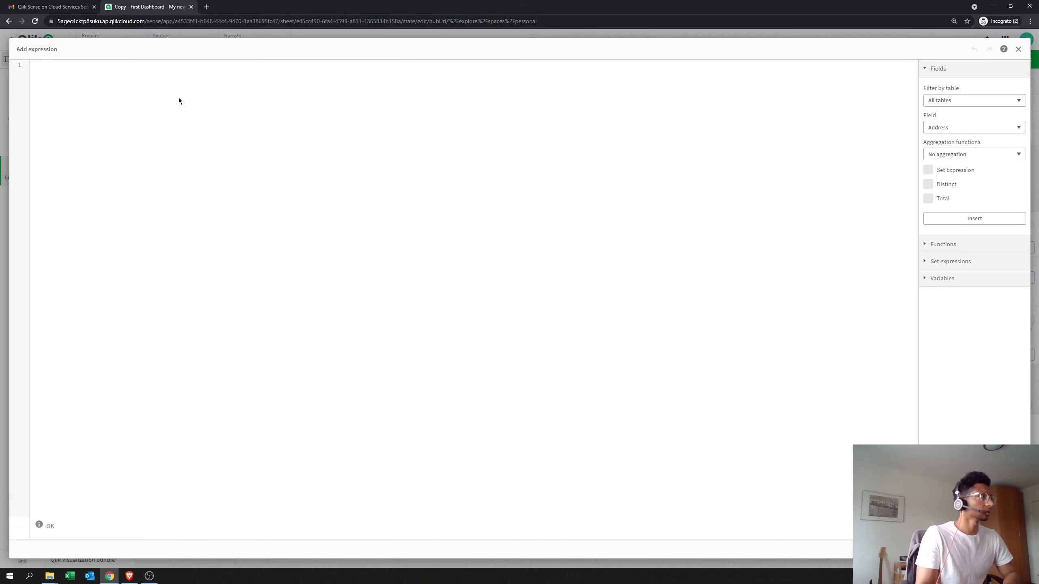
type("If(")
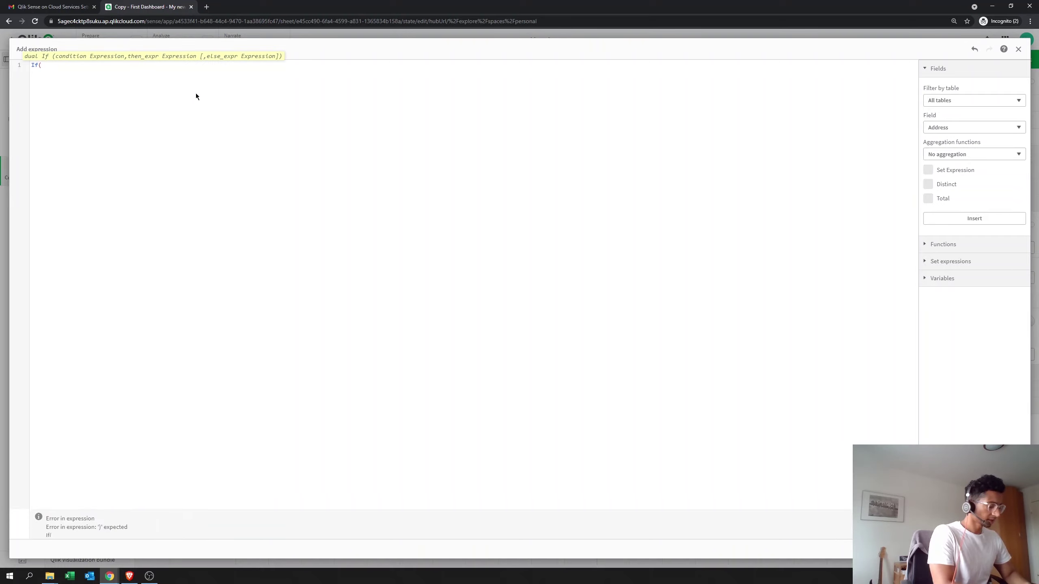
type(" sum(")
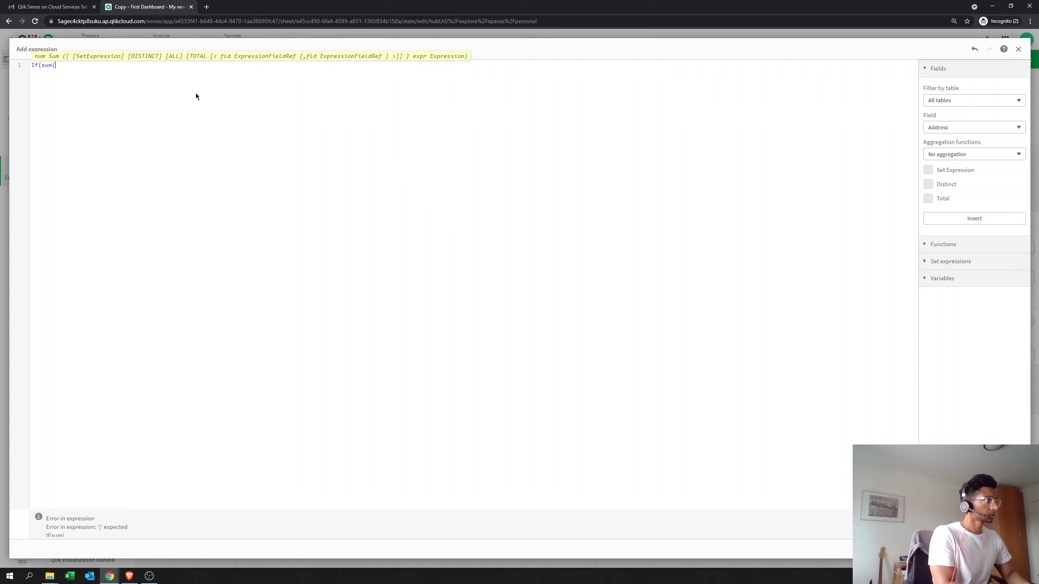
type("sa")
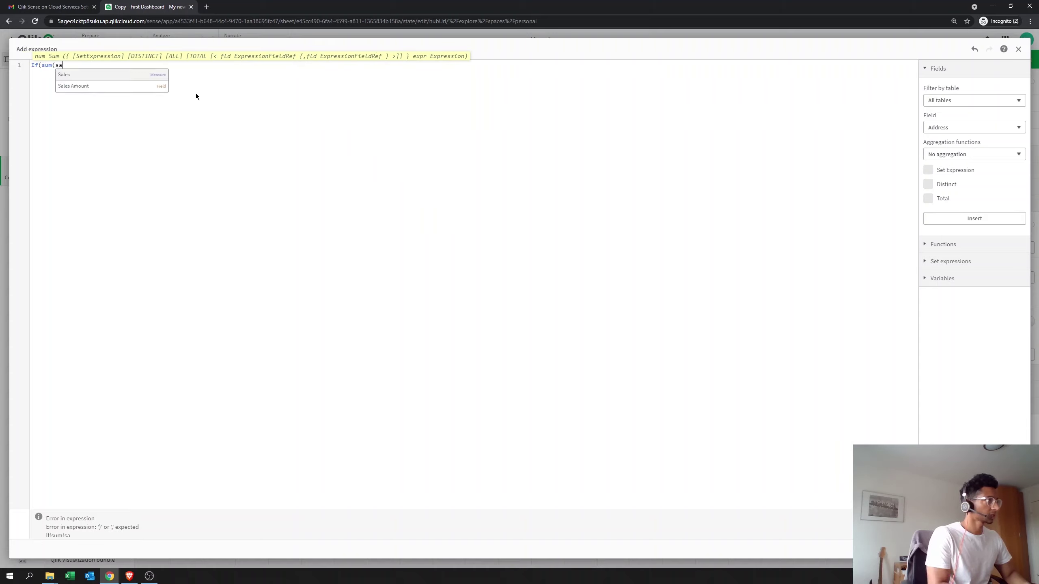
key("Down")
key("Return")
type(")")
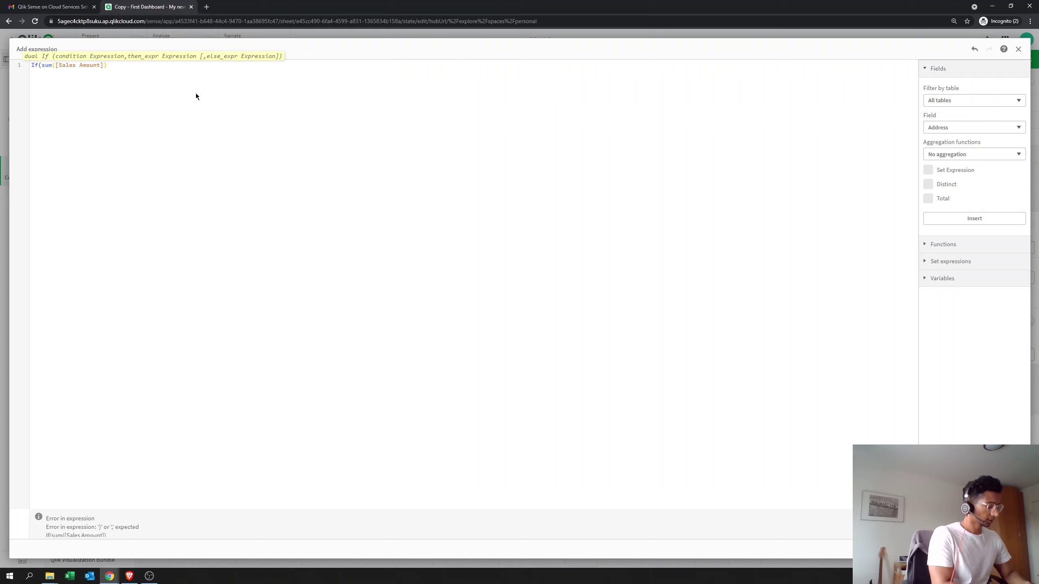
- Extend the expression's condition so the sales sum must exceed the sales variable, using > $(vSalesCutoff)
type("> sal")
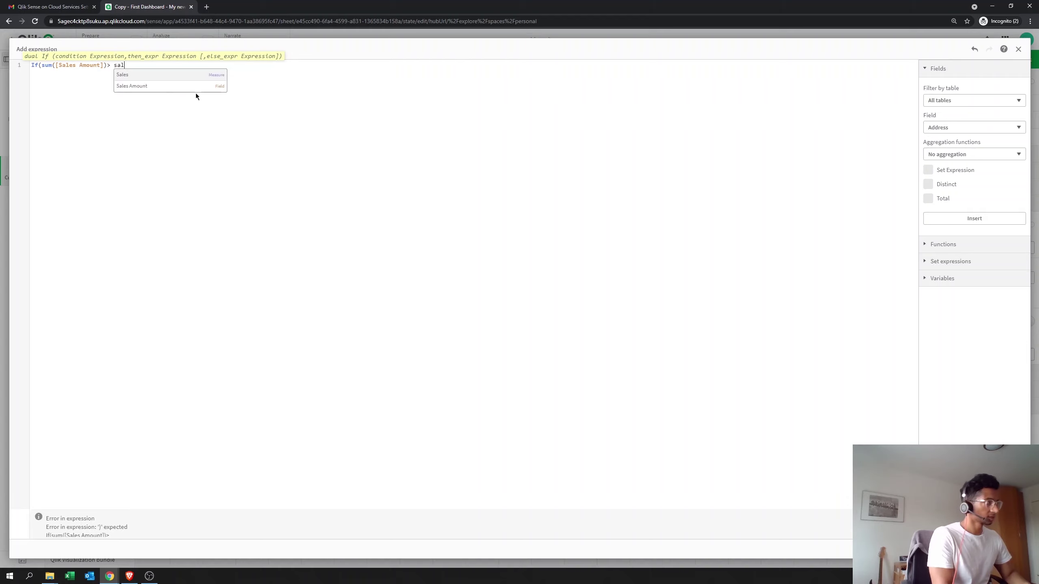
type("es")
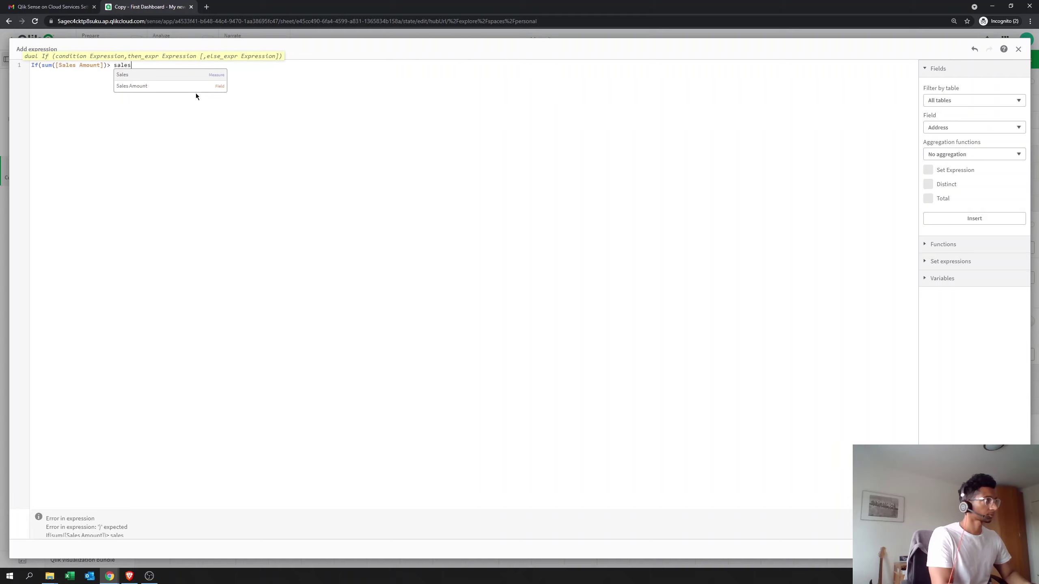
key("BackSpace")
key("BackSpace")
key("BackSpace")
key("BackSpace")
key("BackSpace")
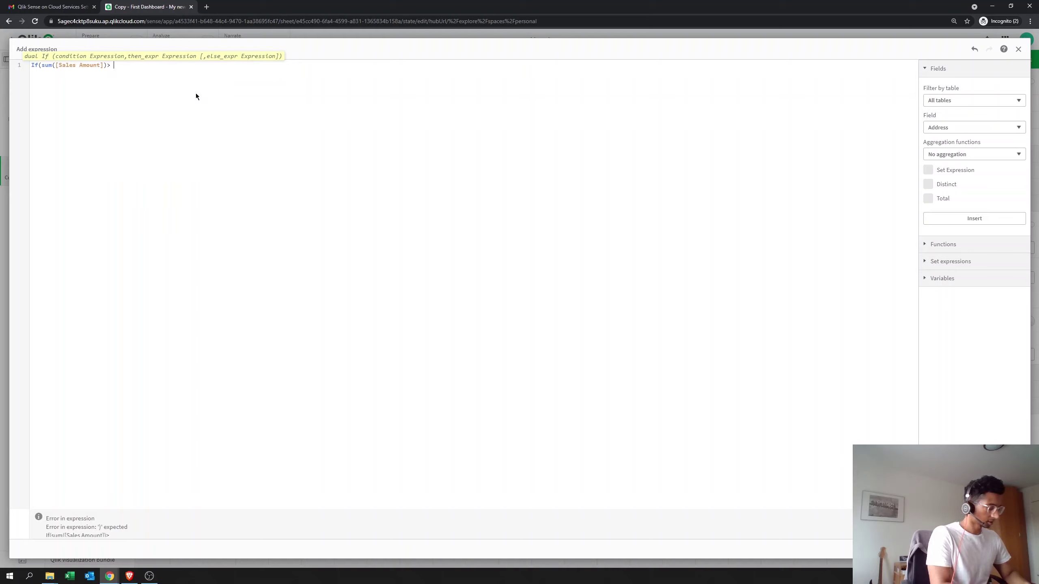
type("$")
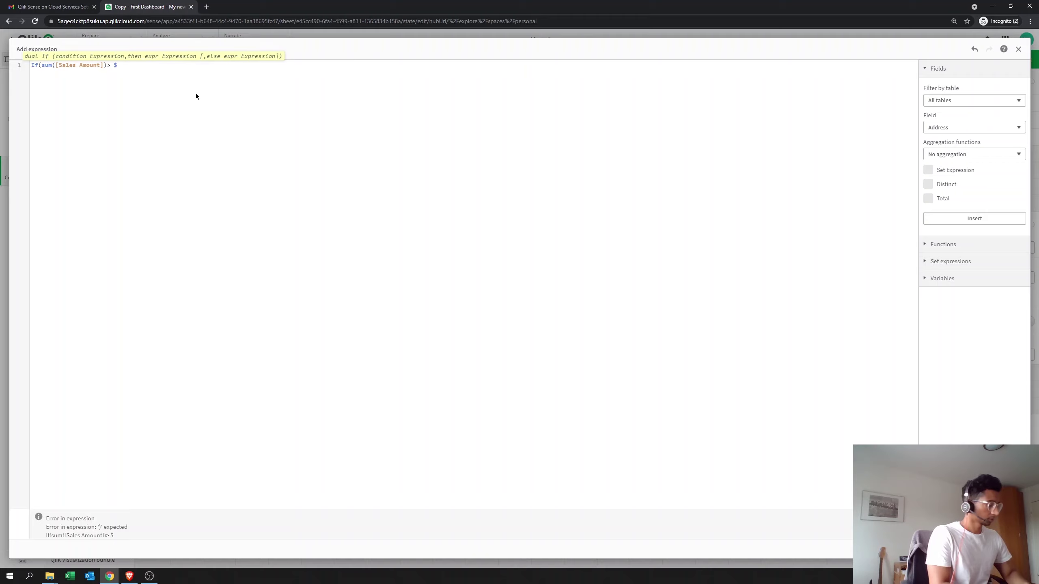
type("v")
key("BackSpace")
key("BackSpace")
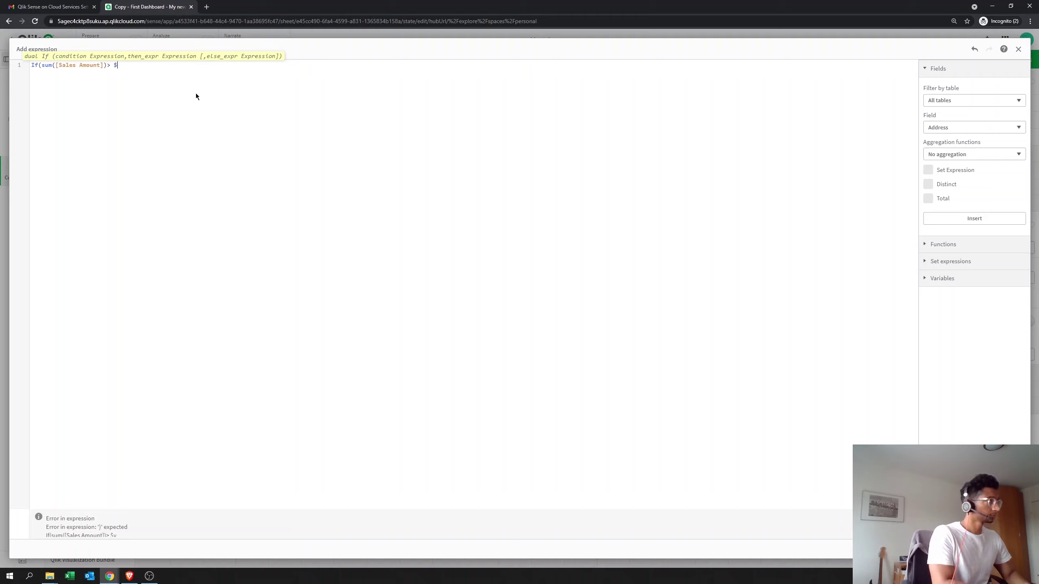
type("$(vsa")
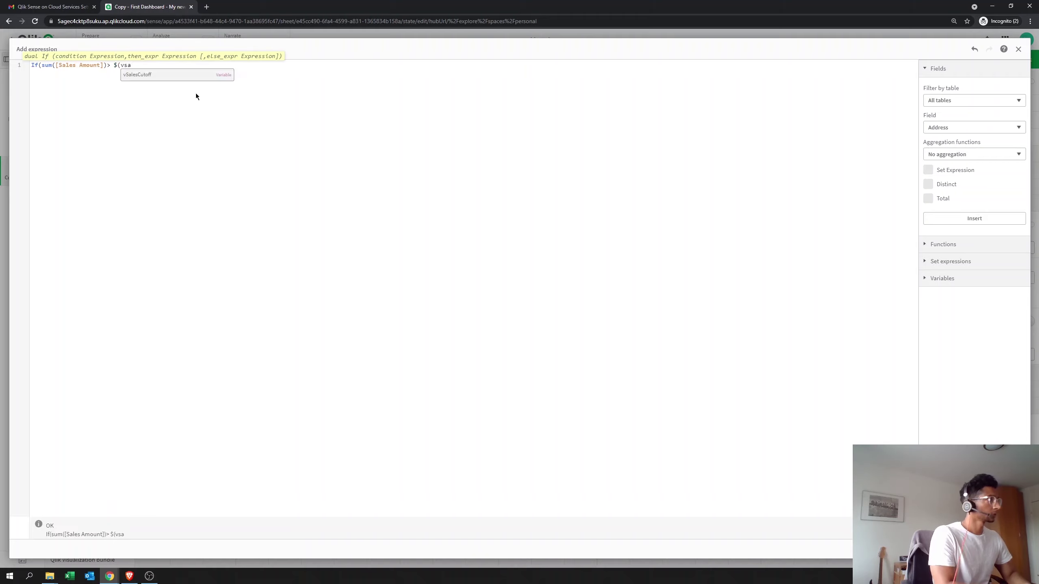
key("Return")
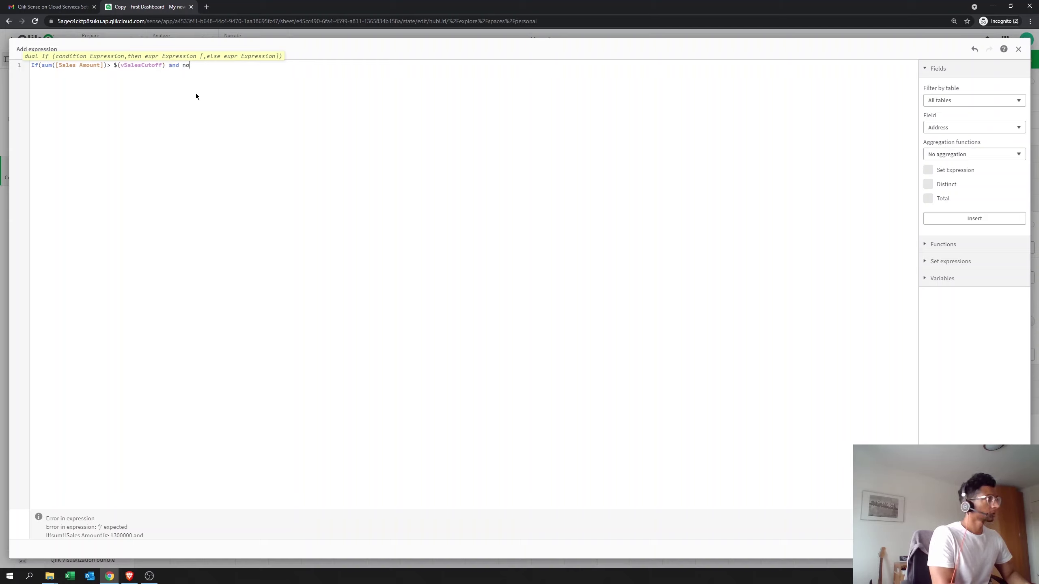
- Add the second condition to the color expression: and [No of Orders] > $(vOrderCutoff)
key("Up")
key("Up")
key("Return")
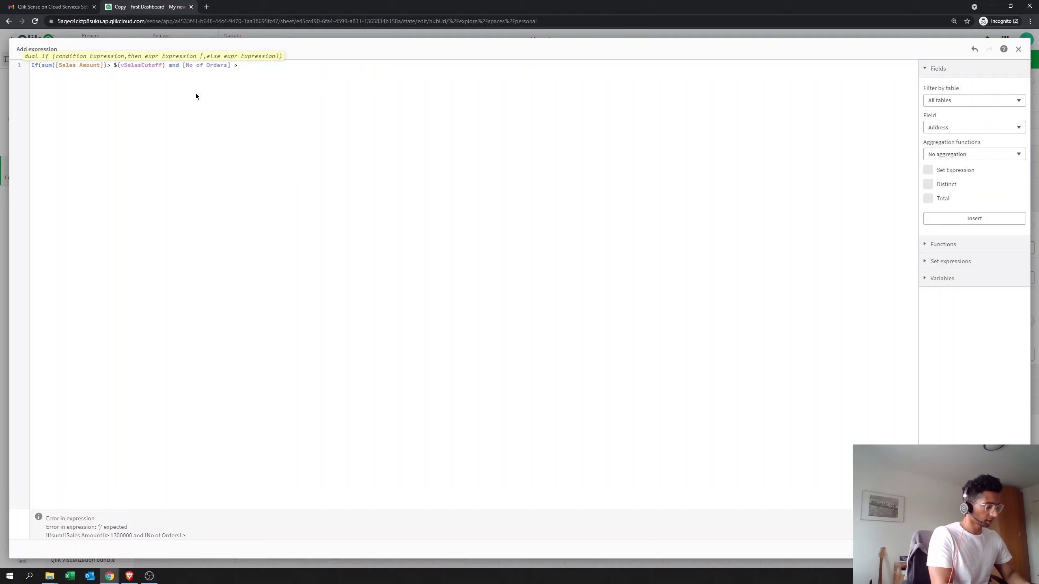
type("> ")
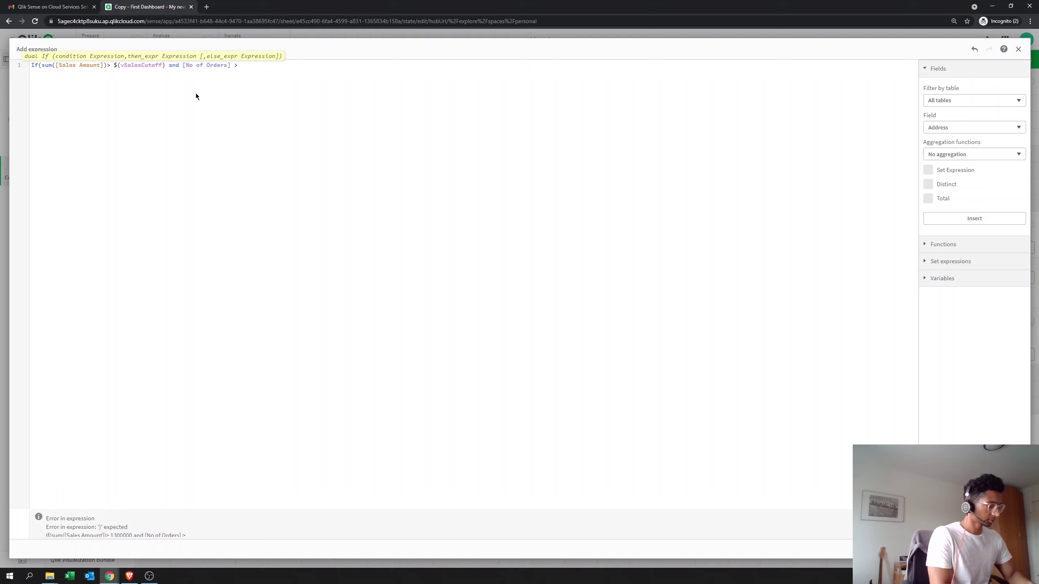
type("$(v")
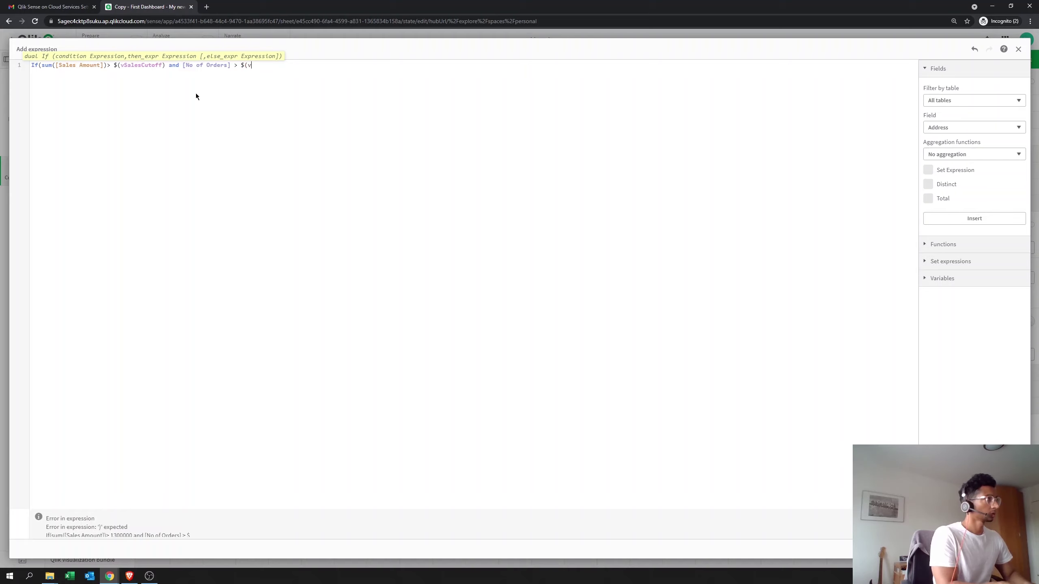
key("Down")
key("Return")
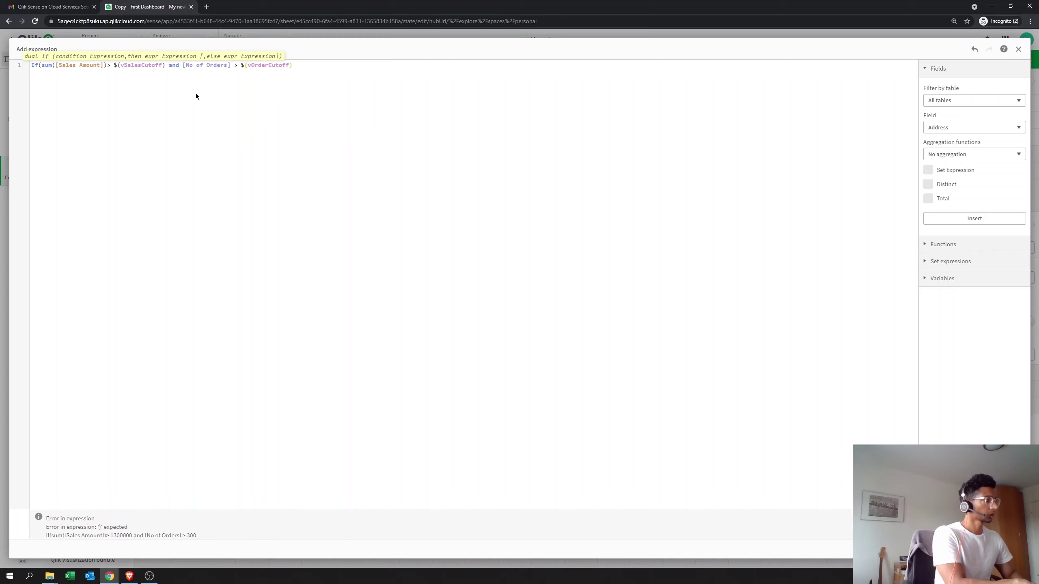
- Complete the If expression with Red() for customers meeting both conditions and blue() for the rest, and apply it
type(")")
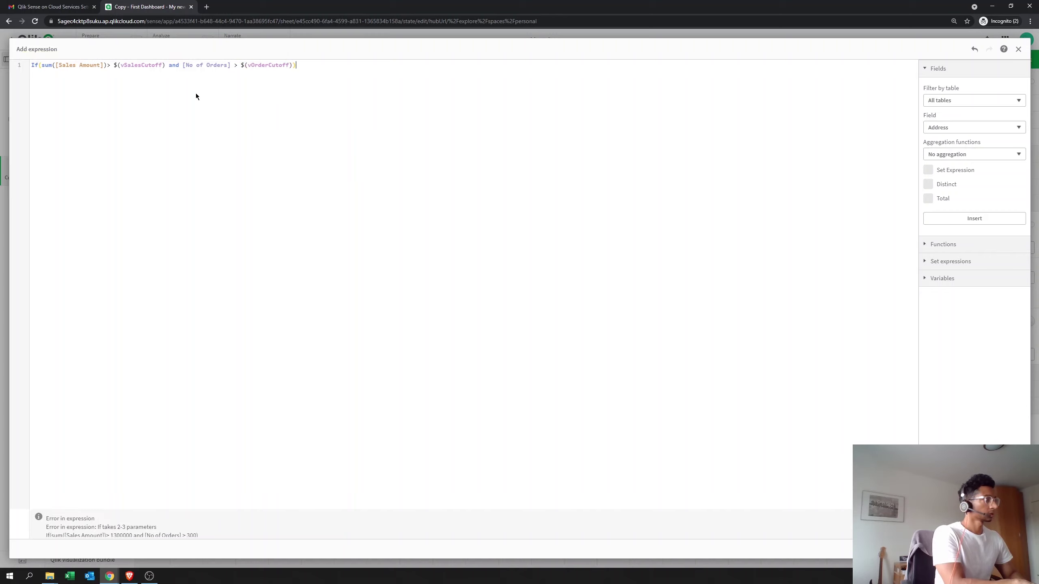
key("BackSpace")
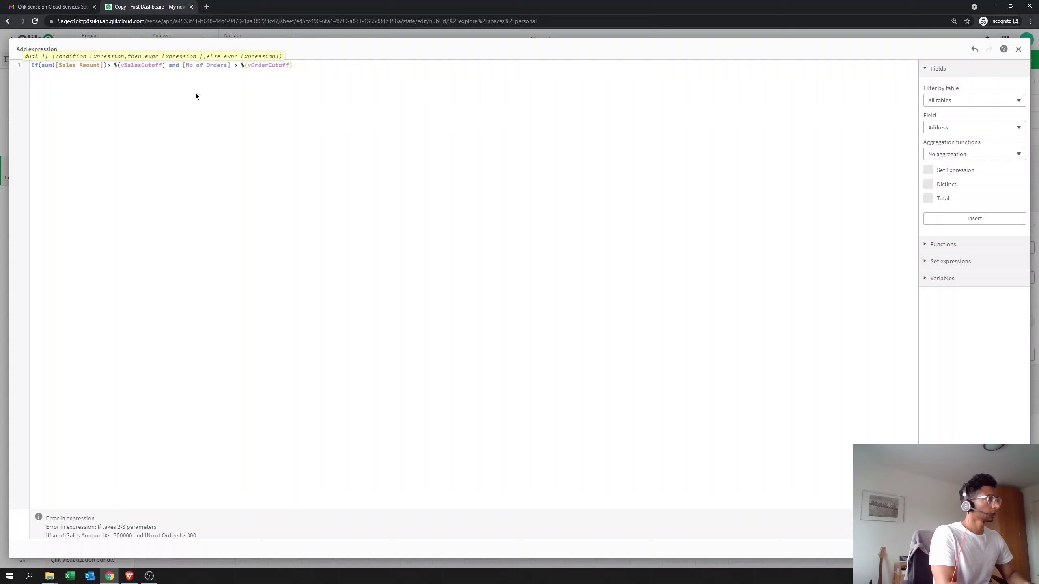
type(",")
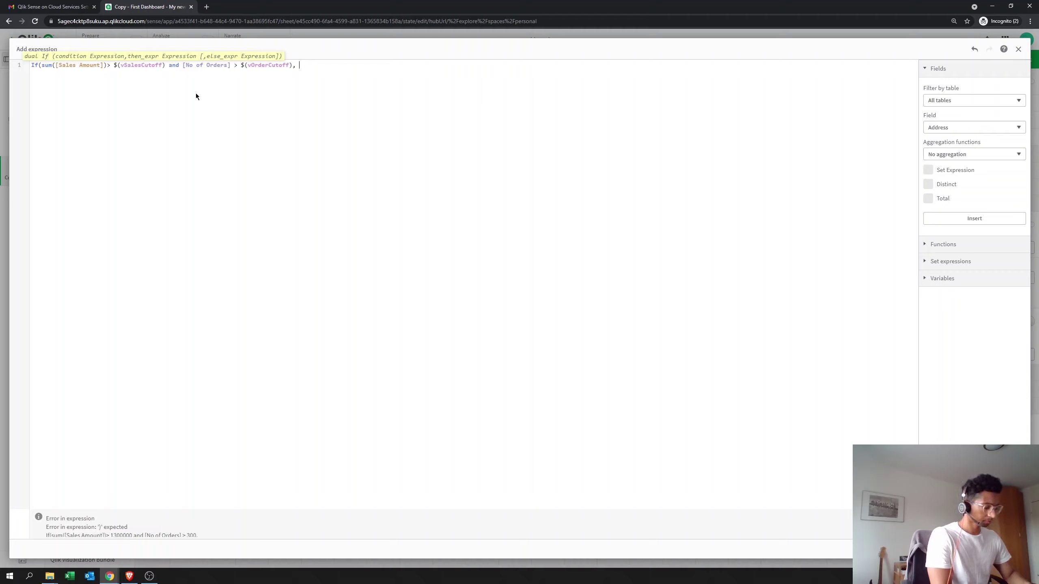
type("Red")
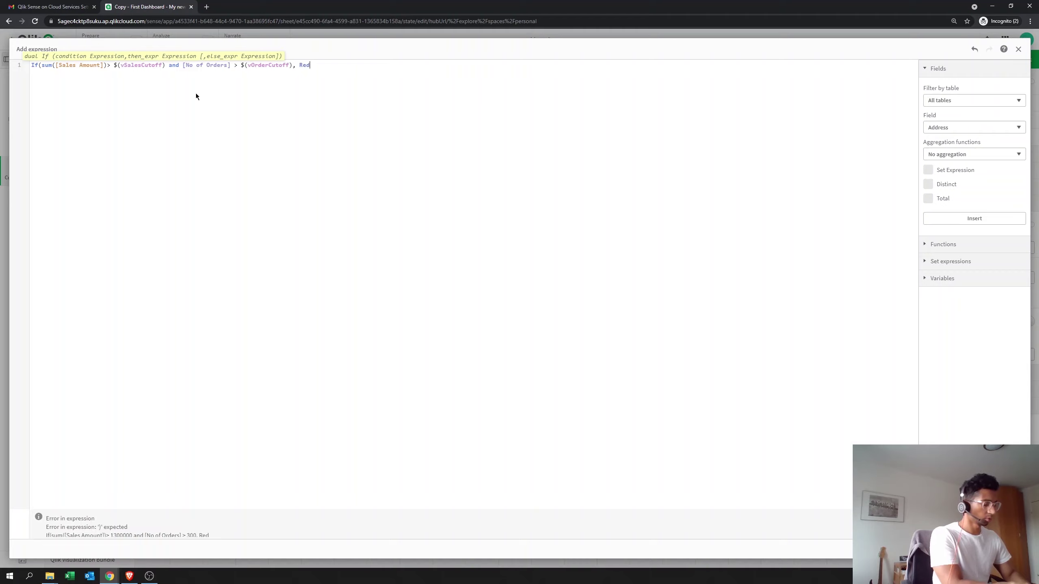
type("(), ")
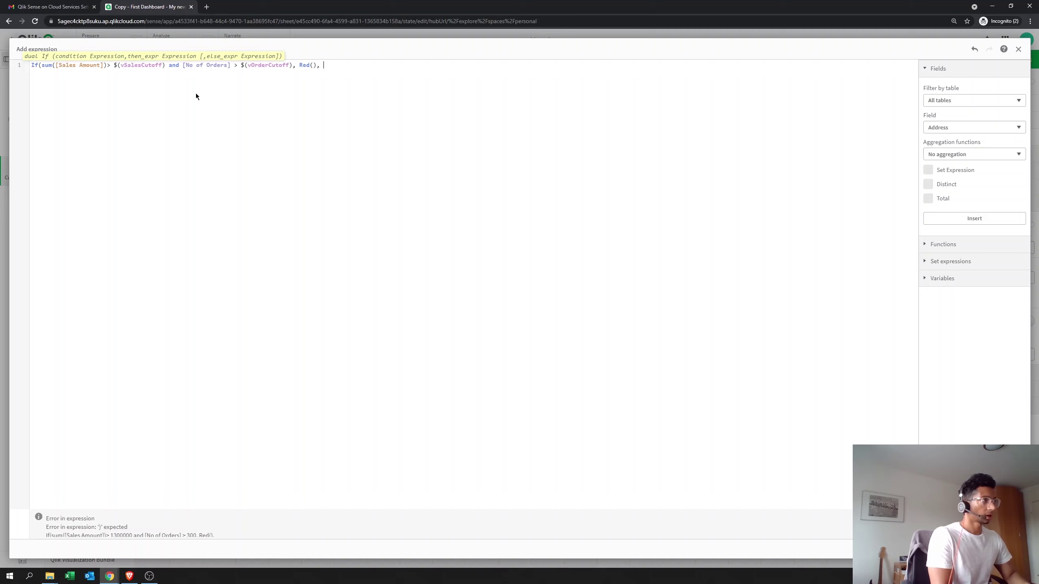
type("b")
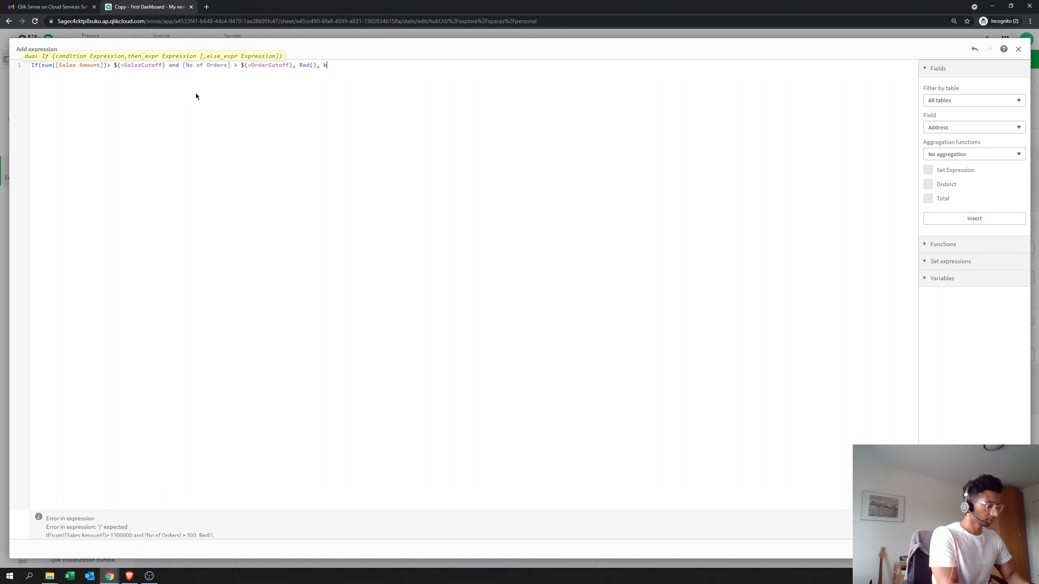
type("lue())")
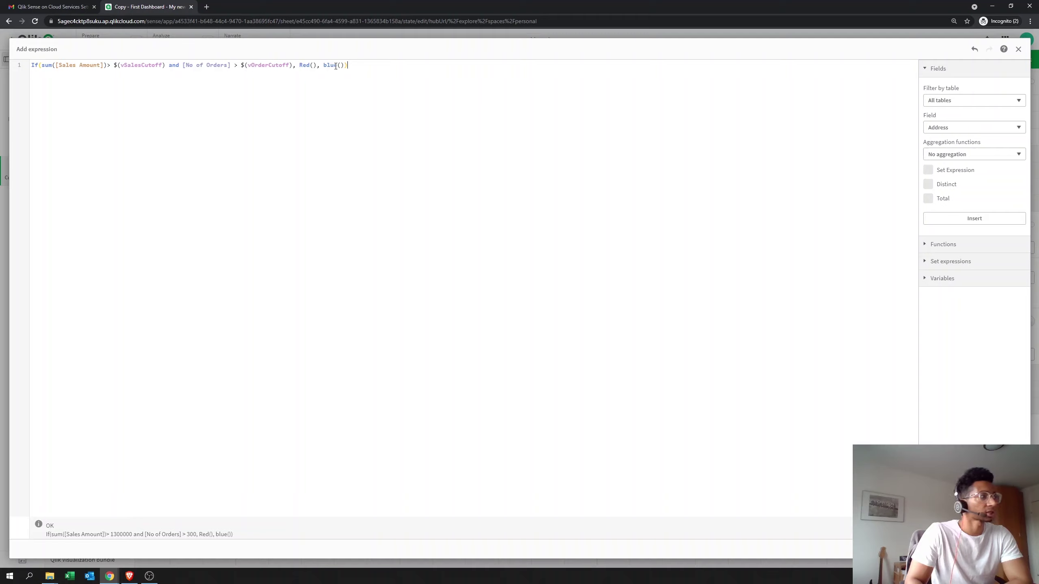
left_click(1014, 549)
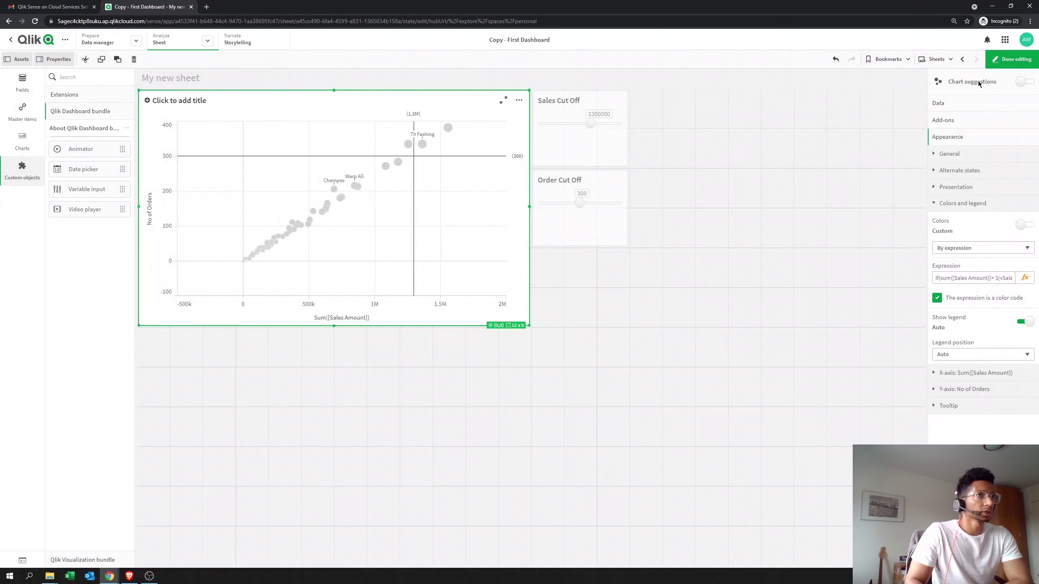
- Finish editing the sheet and test the bubble coloring with Sales Cut Off at 1000000 and 700000 and Order Cut Off at 200
left_click(1004, 61)
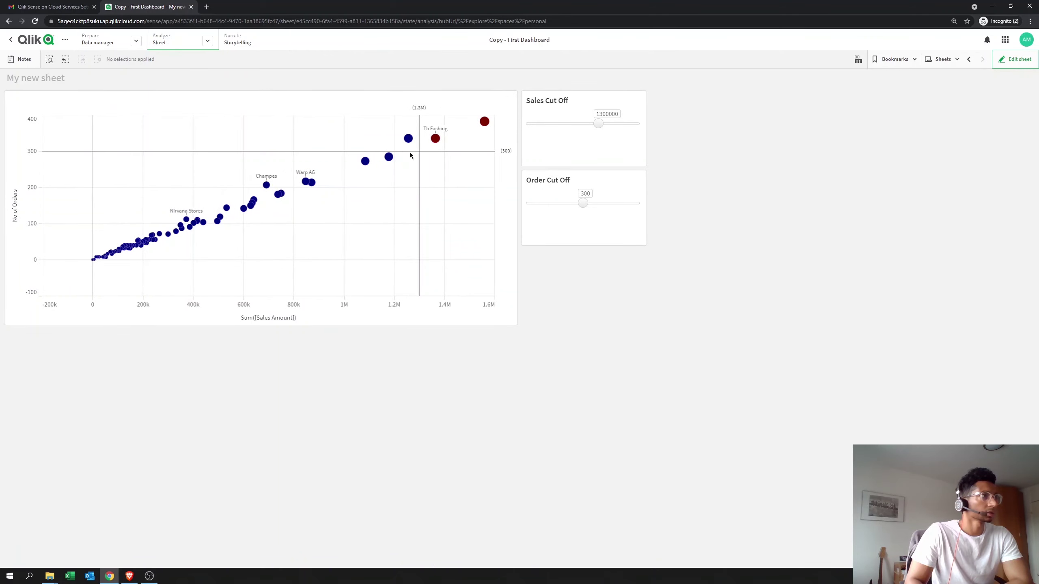
mouse_move(487, 124)
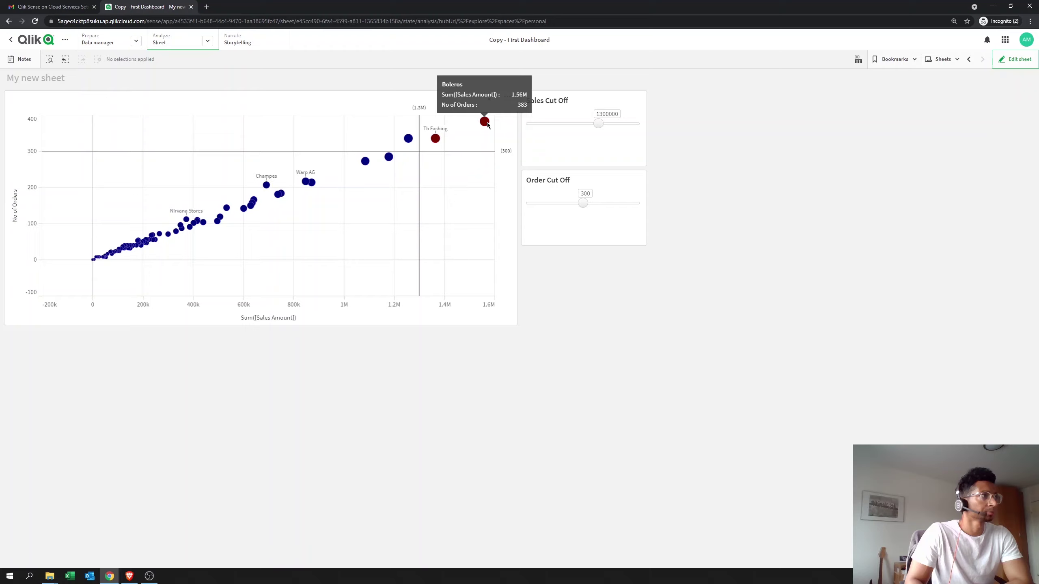
left_click(582, 127)
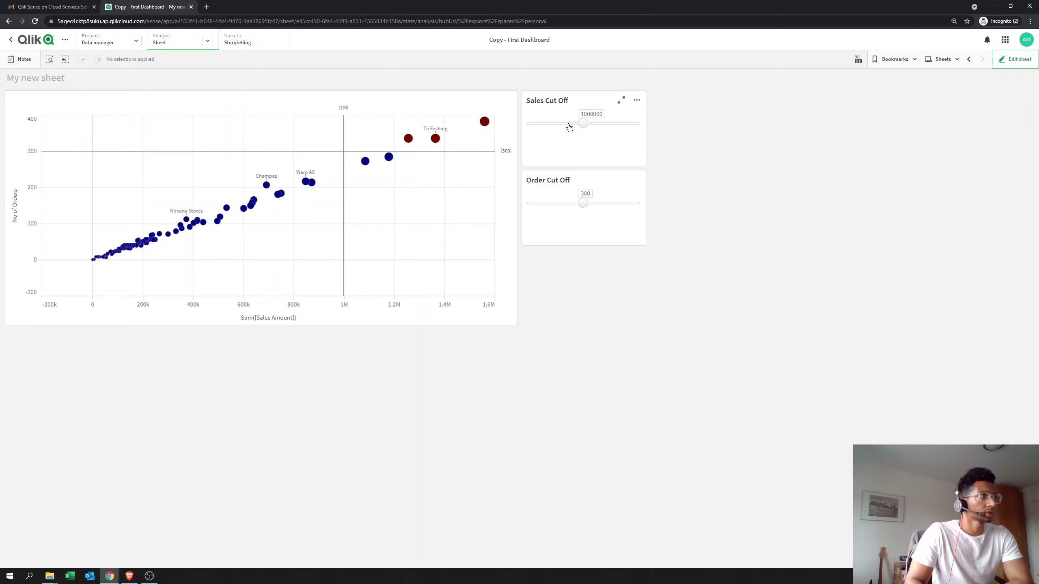
left_click(552, 129)
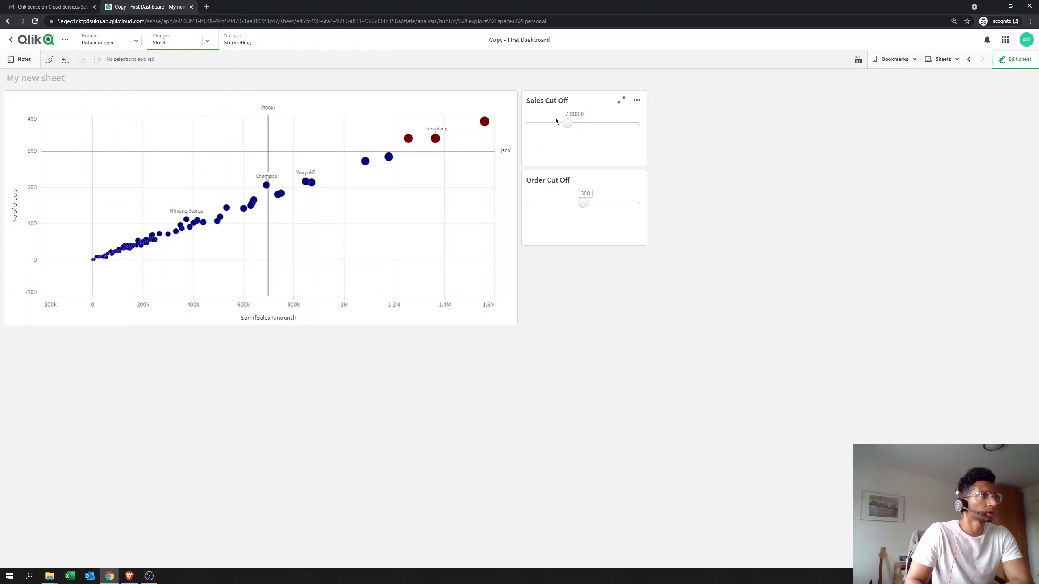
left_click(559, 208)
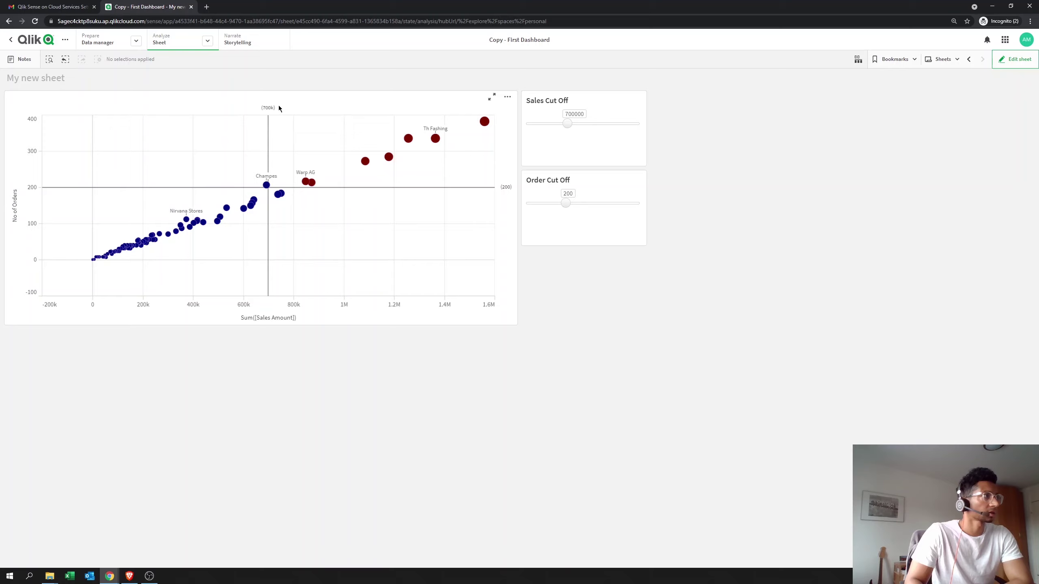
- Zoom and pan the scatter plot to examine the customers above both cutoff lines
left_click_drag(424, 176, 472, 238)
scroll(471, 235, "up", 5)
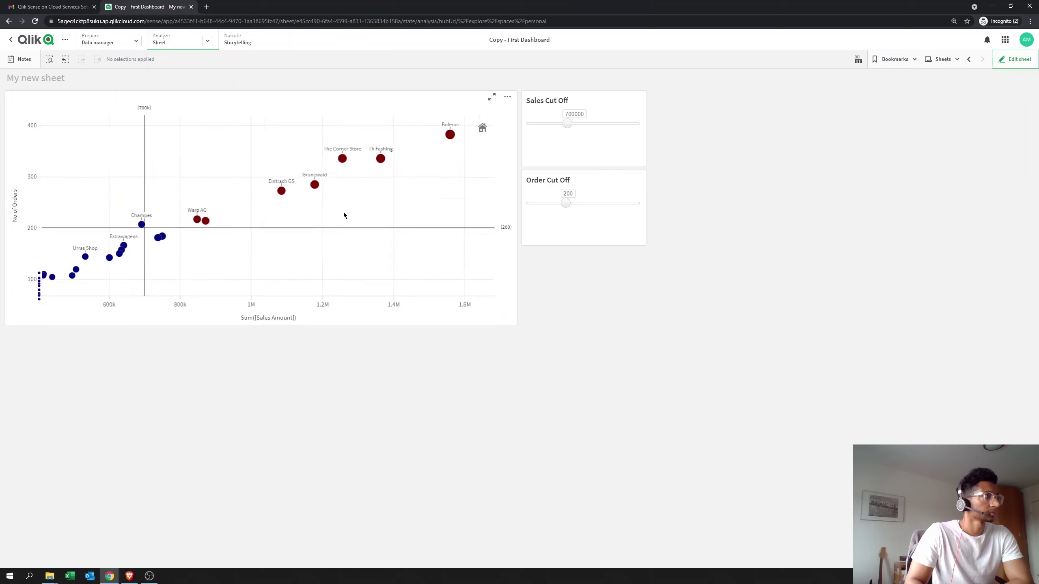
left_click_drag(336, 236, 273, 230)
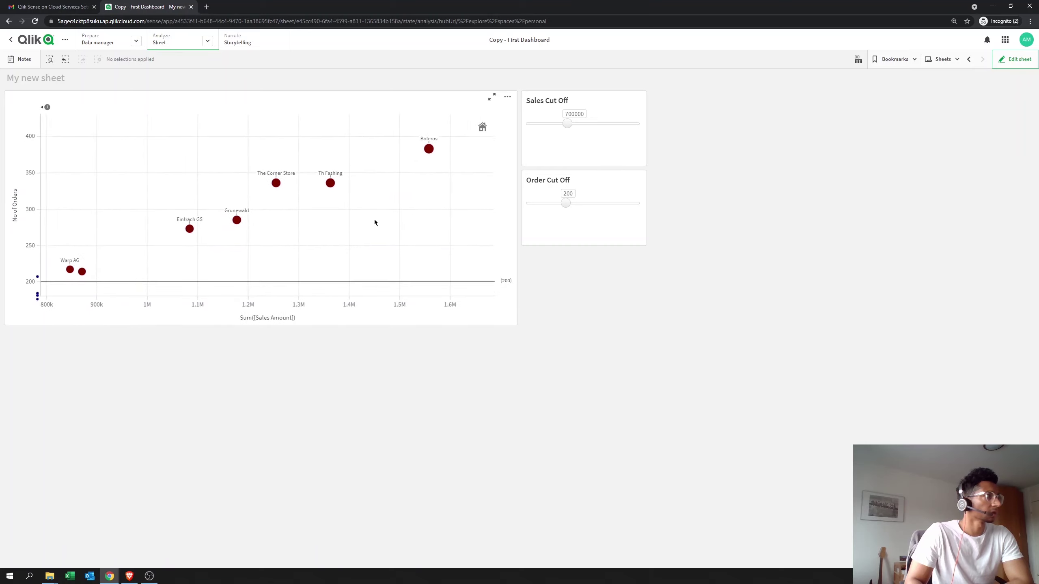
scroll(342, 230, "down", 8)
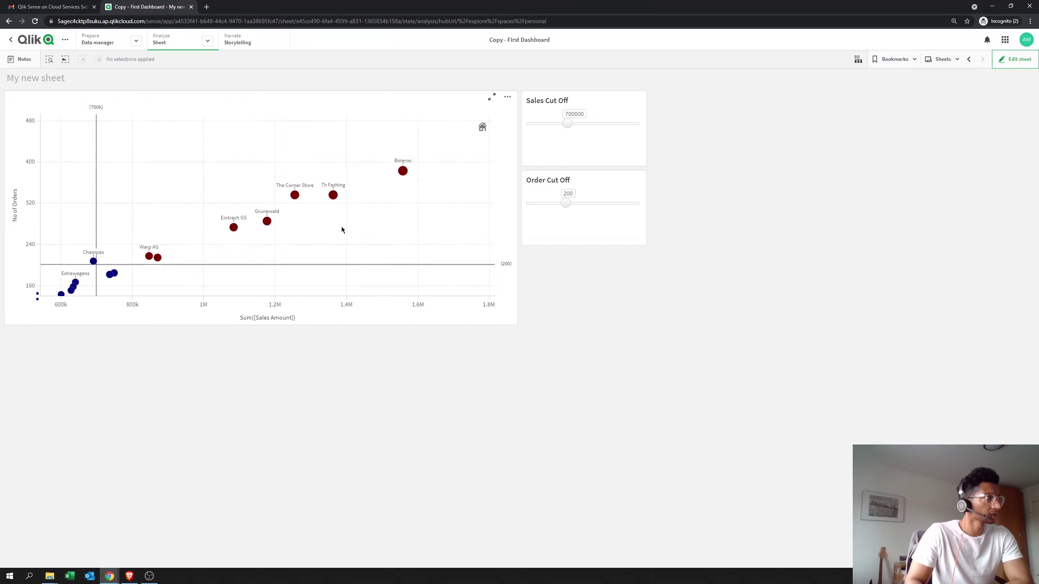
scroll(342, 229, "up", 8)
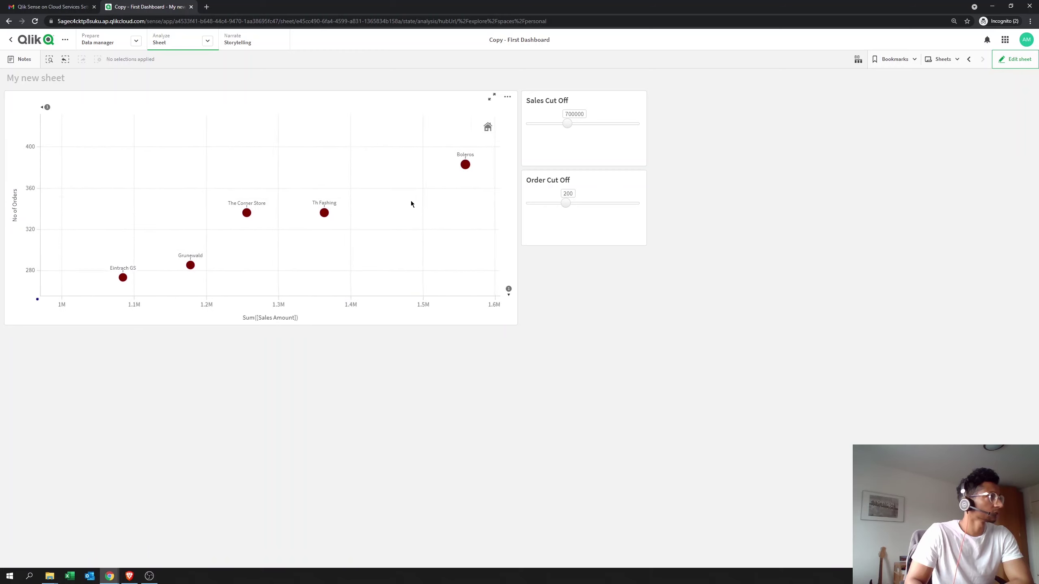
- Examine the customer bubbles on both sides of the cutoff lines at several zoom levels
mouse_move(421, 164)
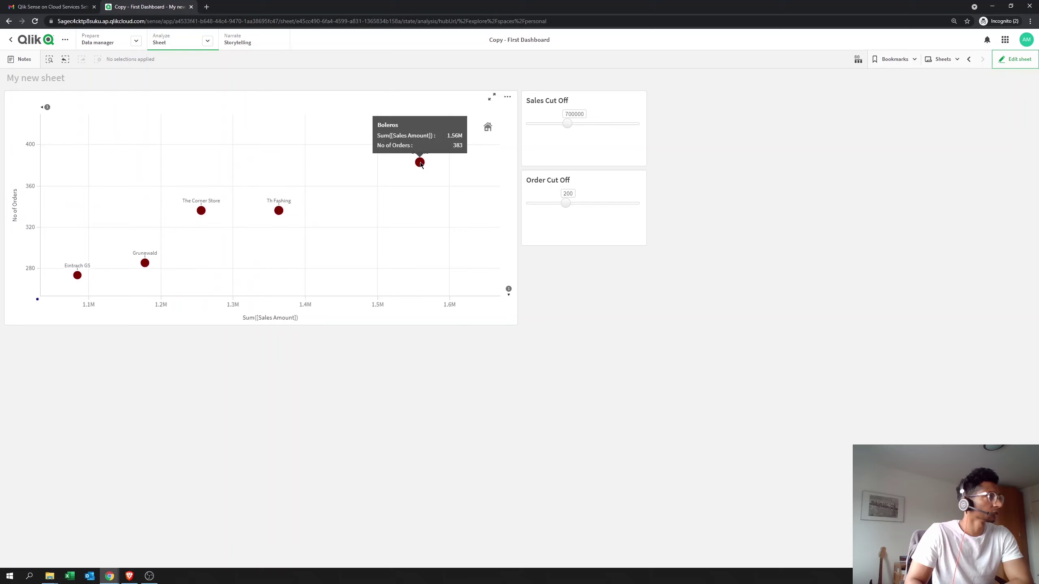
scroll(332, 229, "down", 5)
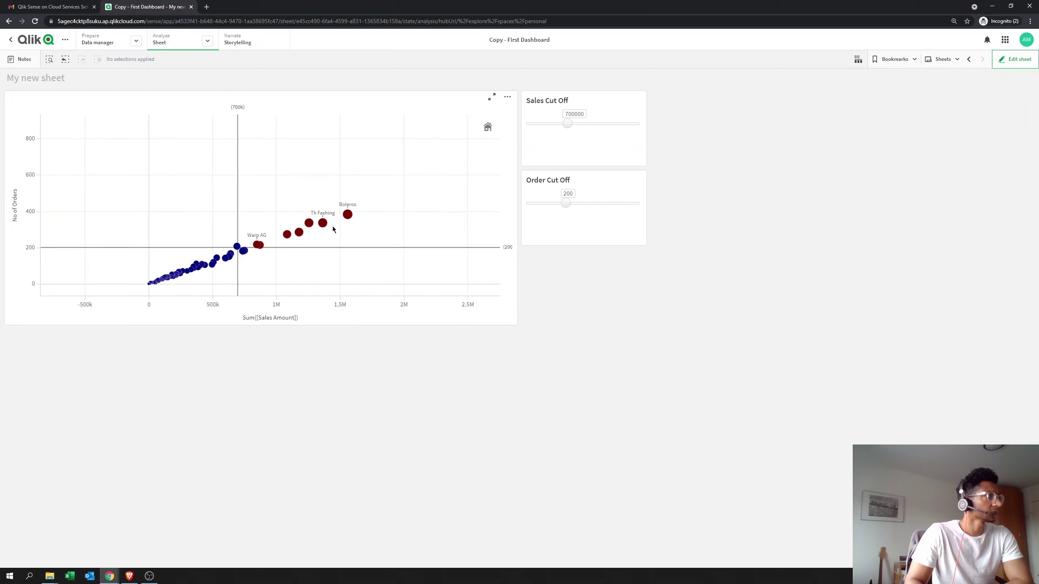
scroll(362, 245, "down", 2)
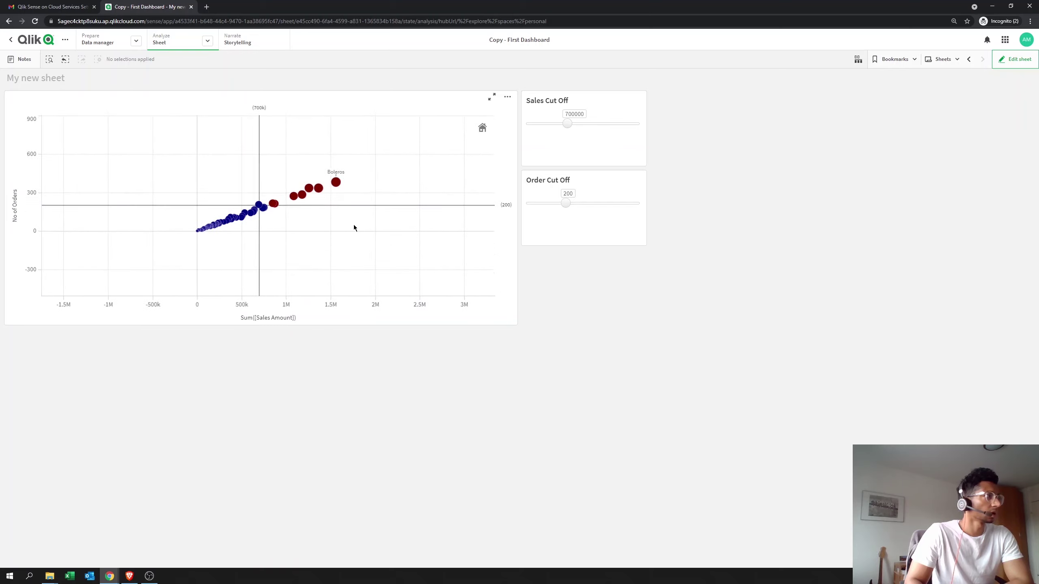
scroll(354, 224, "up", 2)
scroll(317, 220, "up", 2)
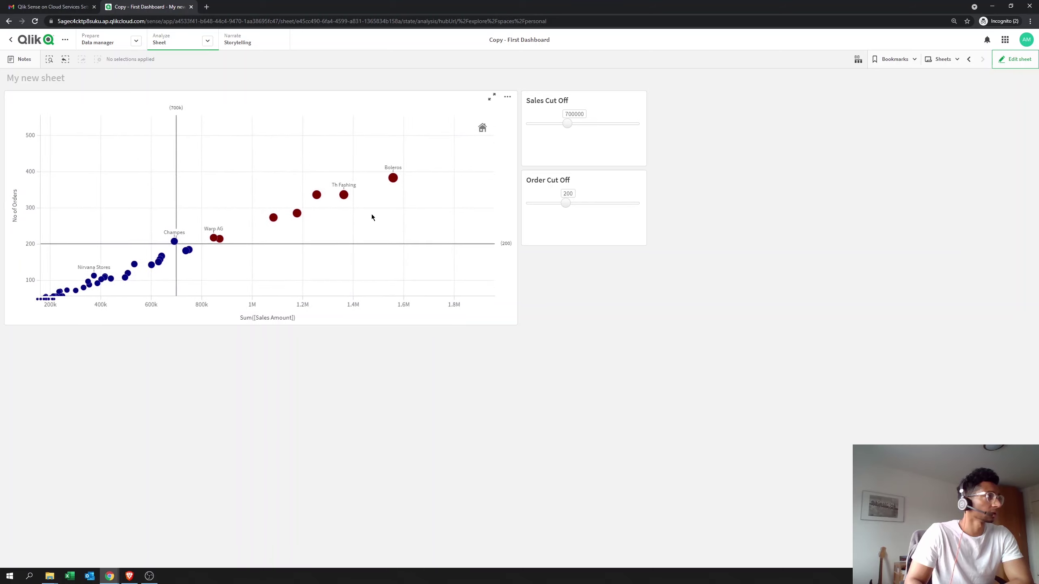
scroll(371, 214, "up", 1)
scroll(371, 215, "down", 1)
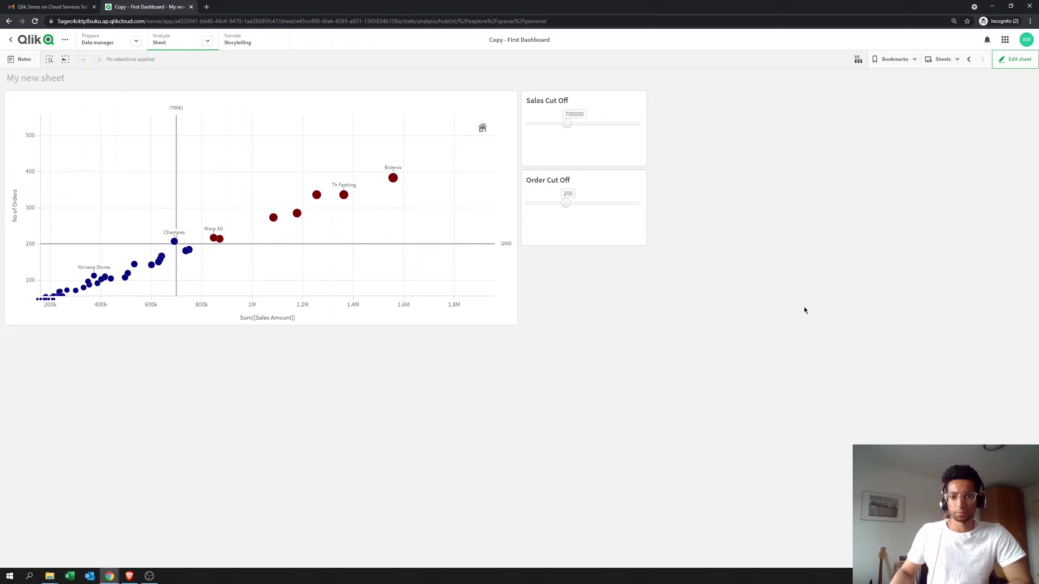
- Reopen the sheet for editing and add a line chart beside the sliders with OrderDate.YearMonth as its dimension
left_click(1017, 60)
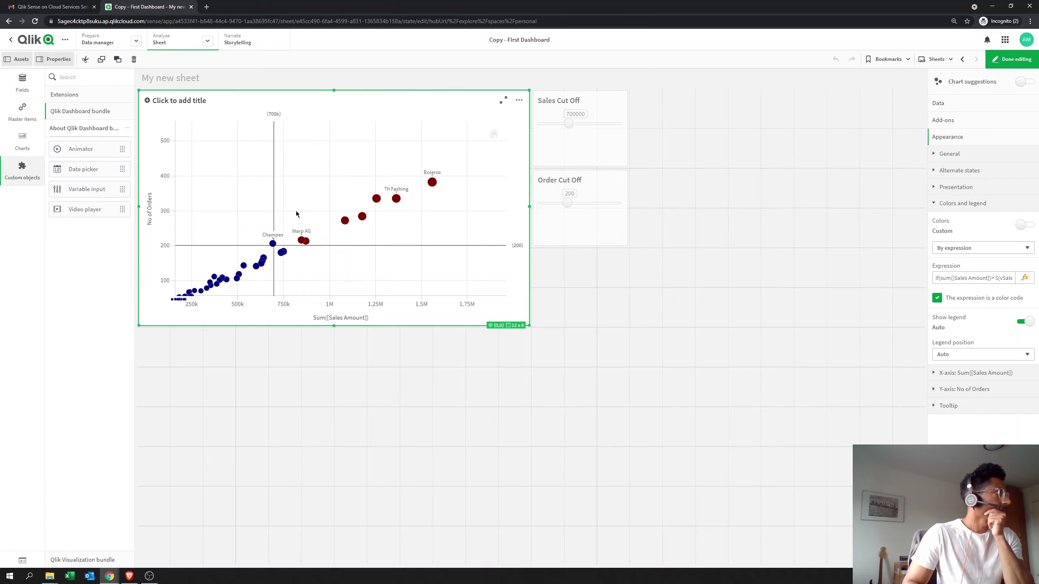
left_click(21, 116)
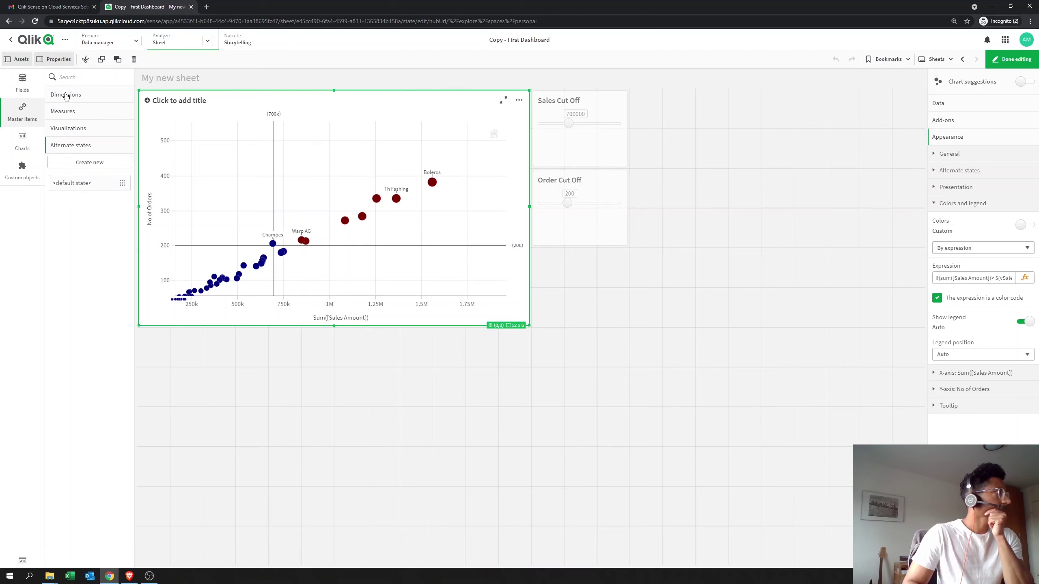
left_click(21, 140)
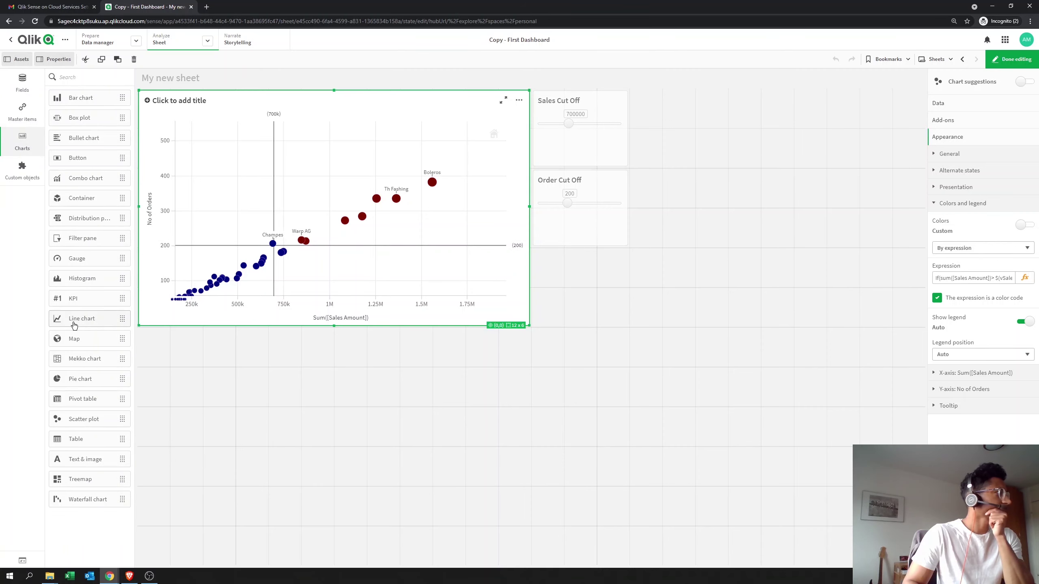
left_click_drag(443, 407, 728, 211)
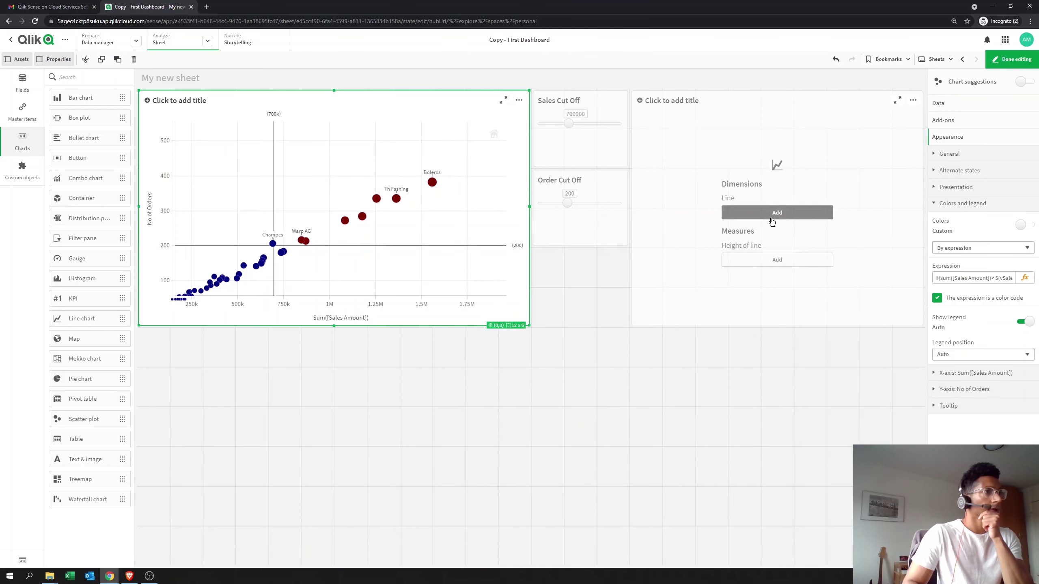
left_click(771, 216)
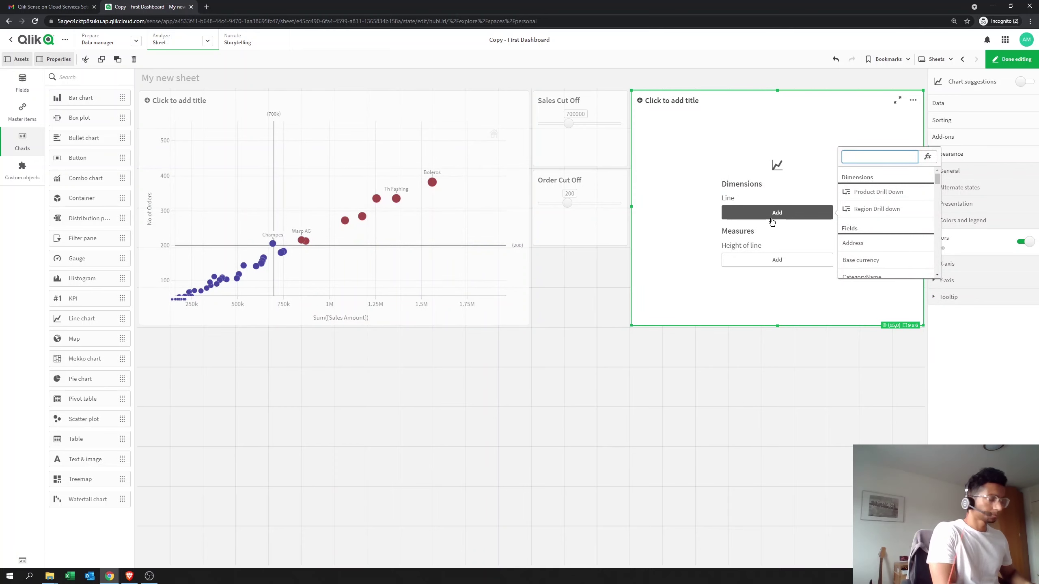
type("YearMonth")
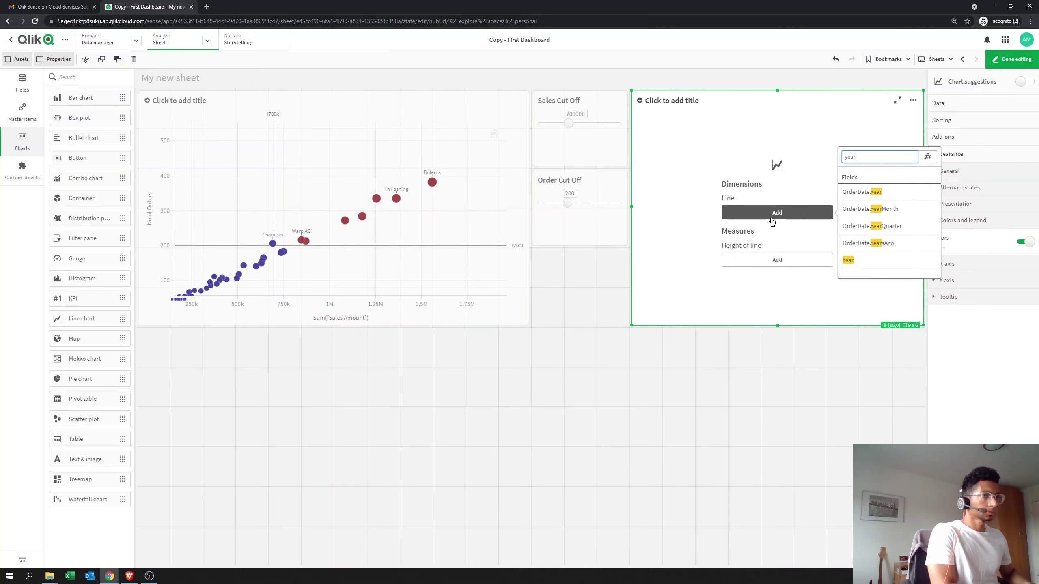
key("Return")
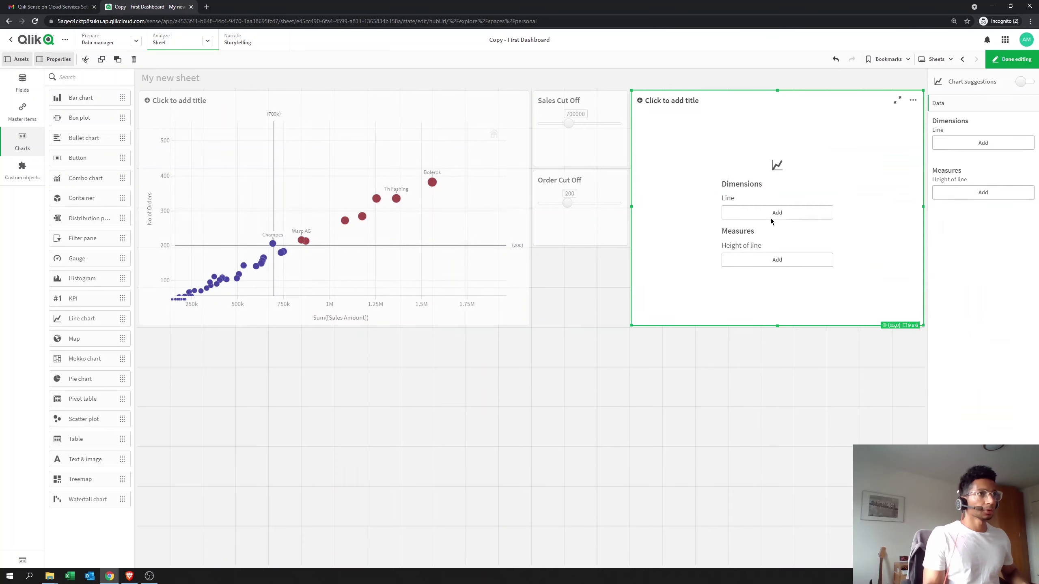
- Add Sum([Sales Amount]) as the line chart's measure
left_click(771, 260)
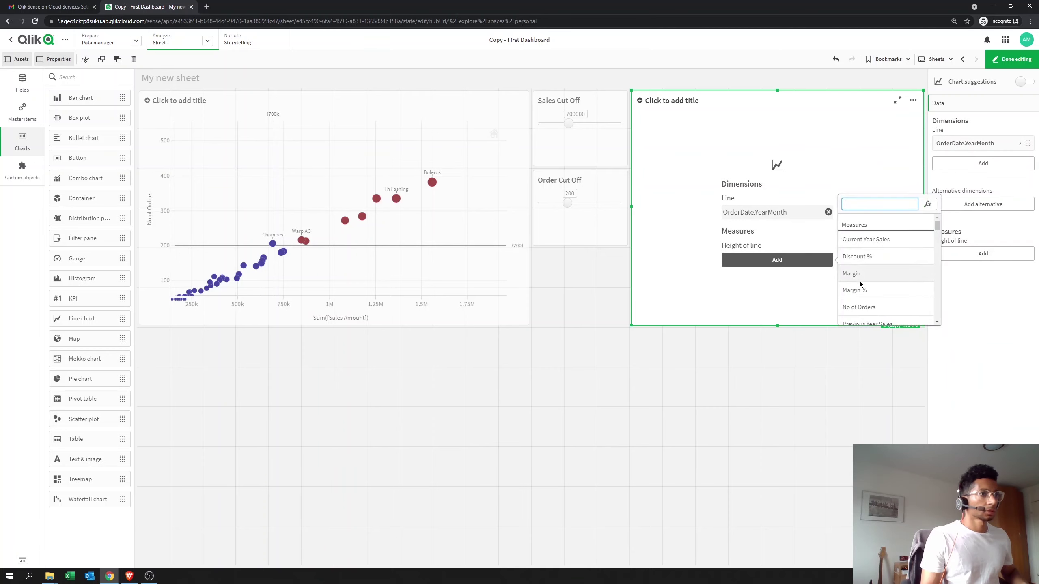
type("sa")
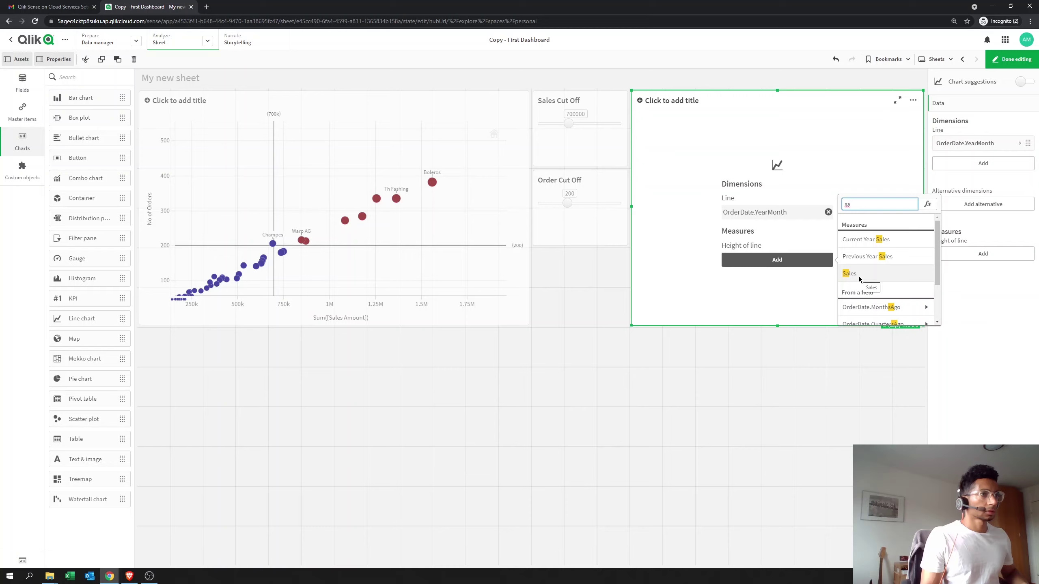
key("BackSpace")
key("BackSpace")
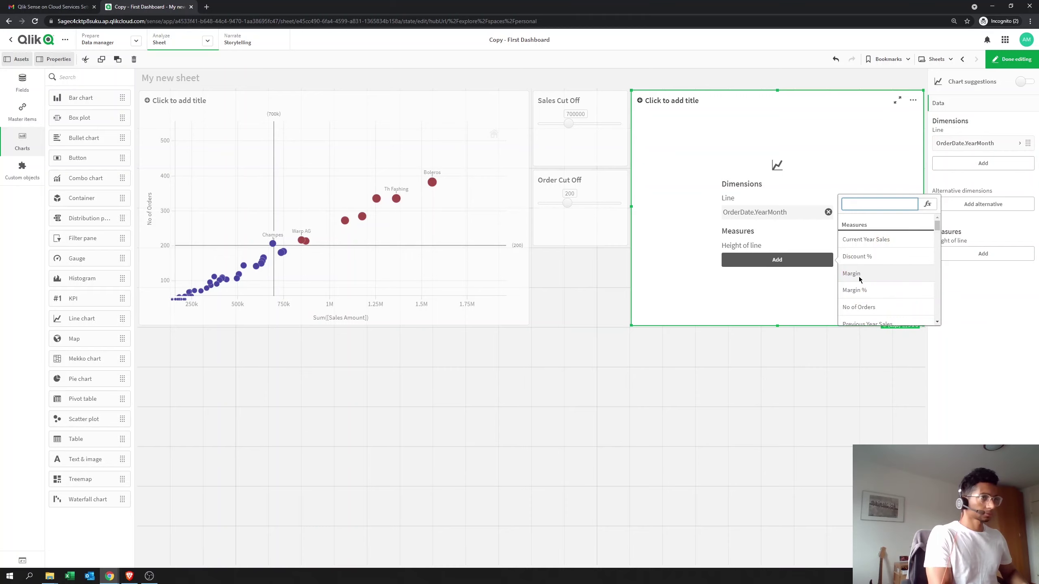
type("amoun")
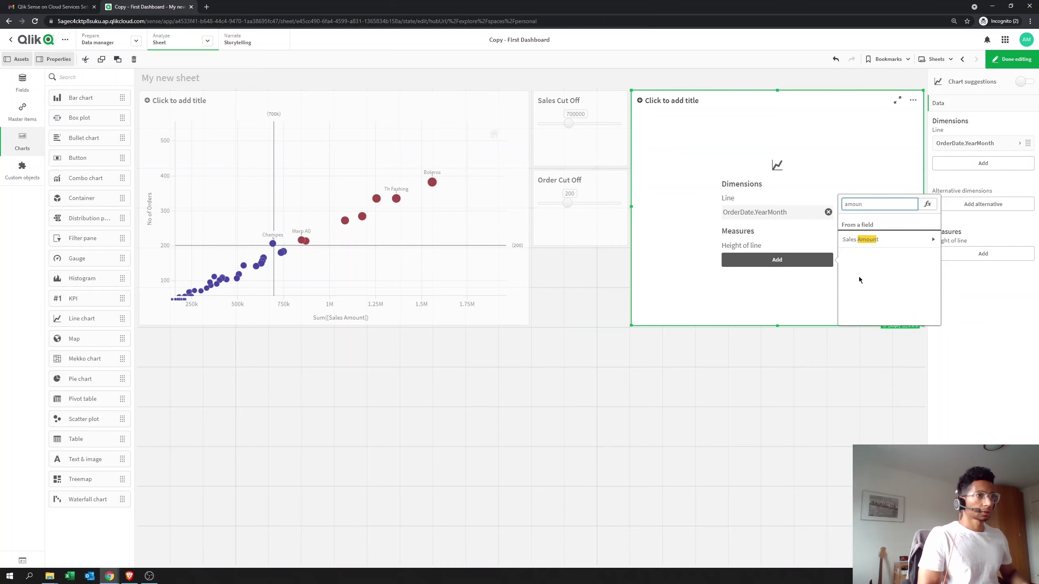
key("Down")
left_click(877, 243)
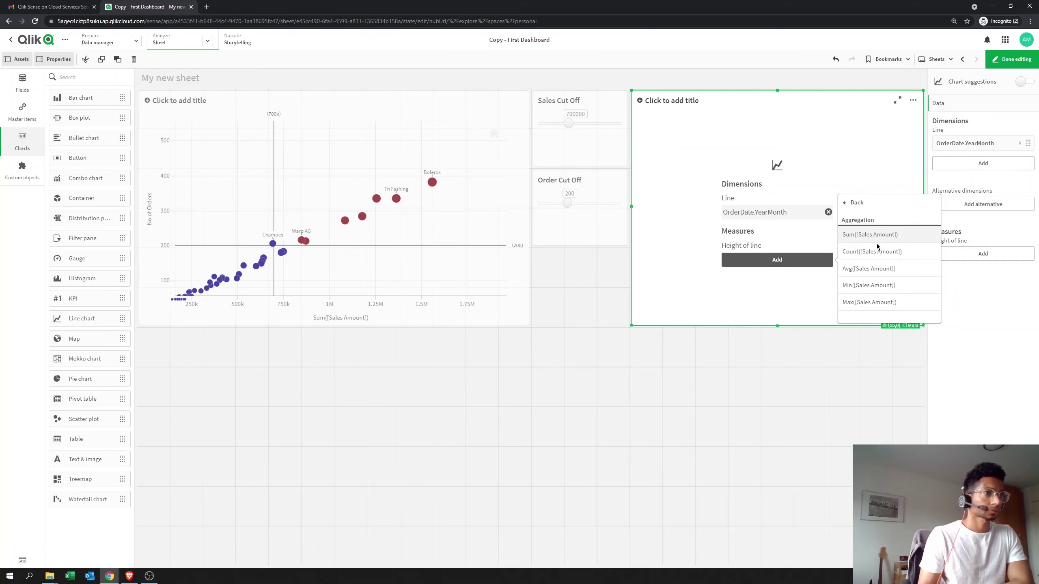
left_click(872, 235)
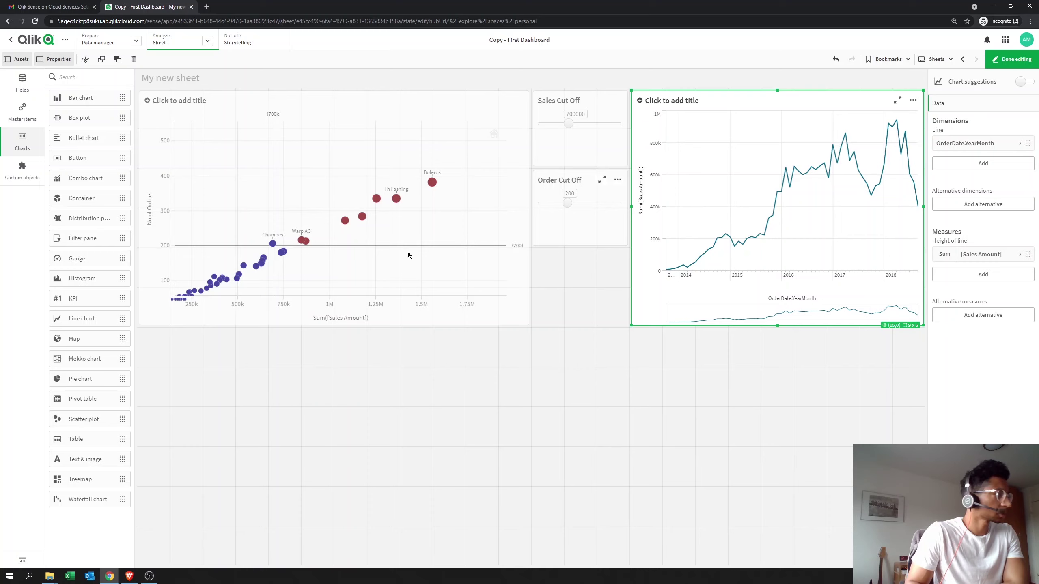
- Create a variable named vFactor with an empty definition and close the variables list
left_click(22, 562)
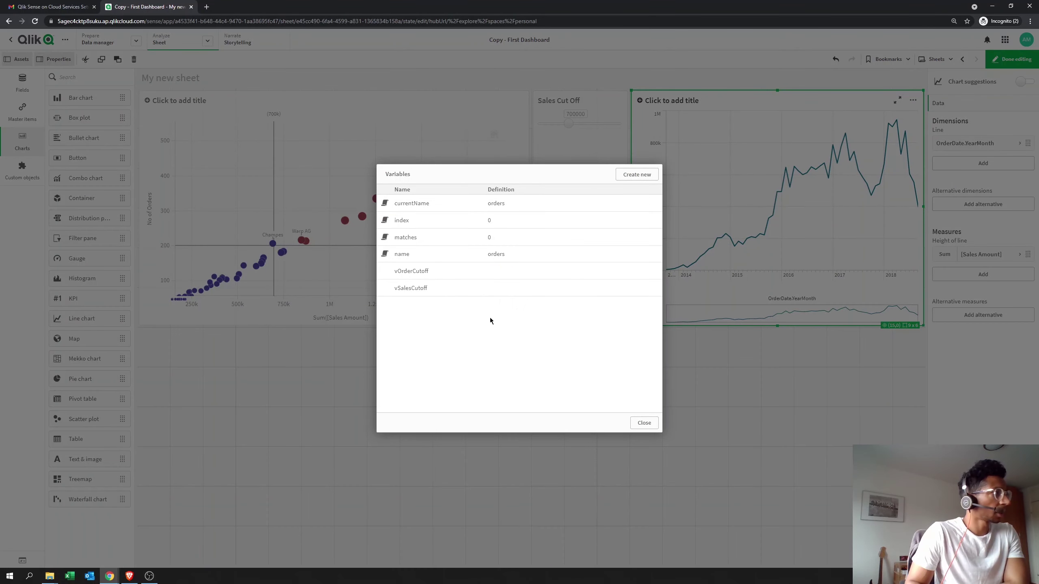
left_click(637, 176)
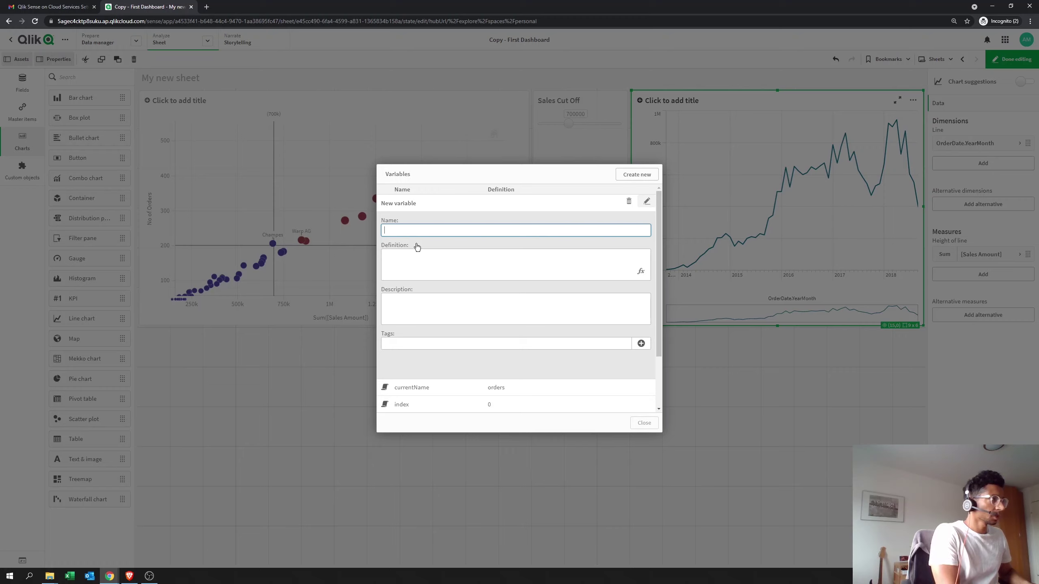
type("vFat")
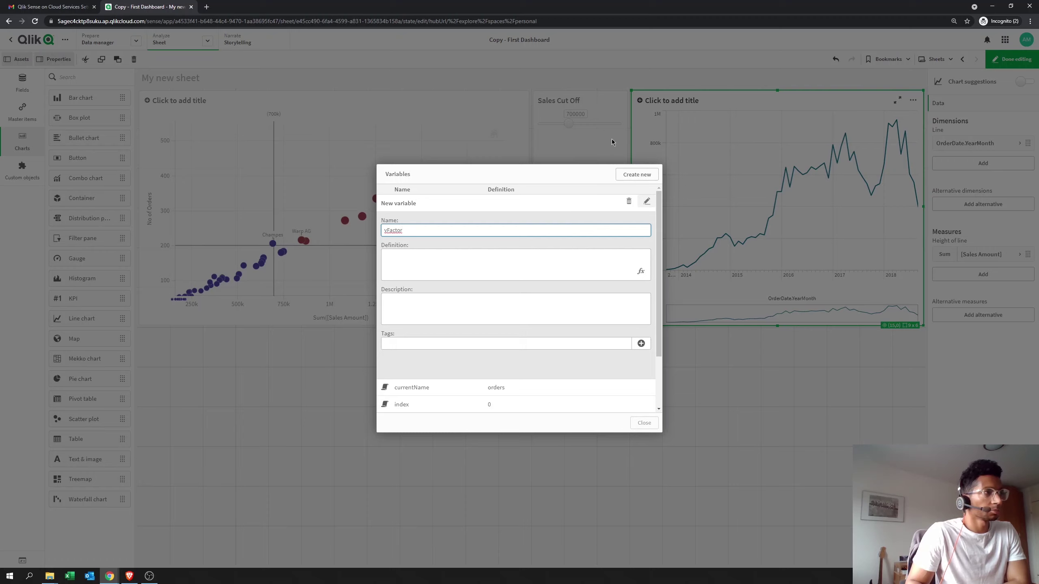
left_click(515, 317)
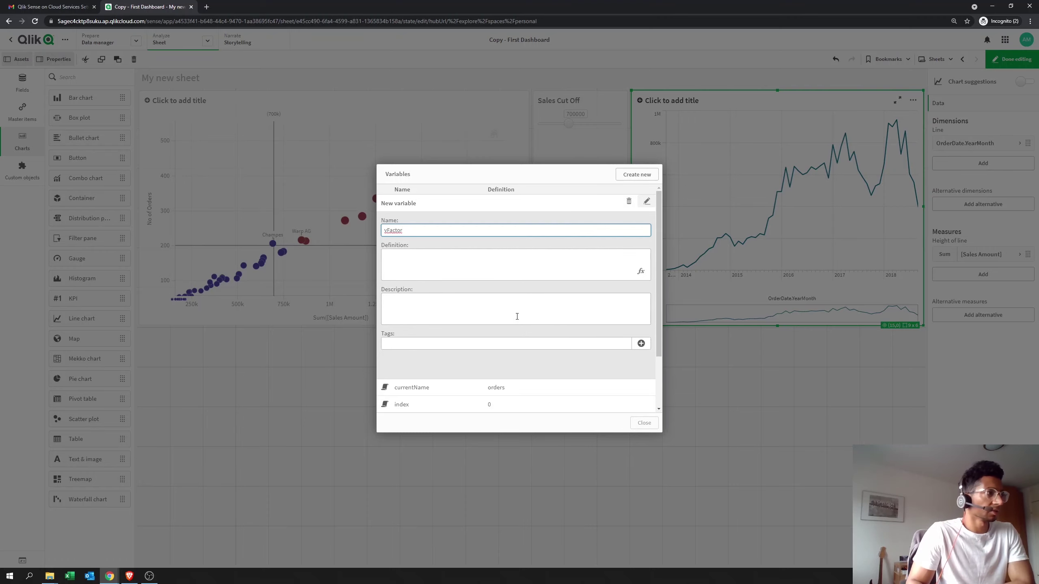
left_click(507, 263)
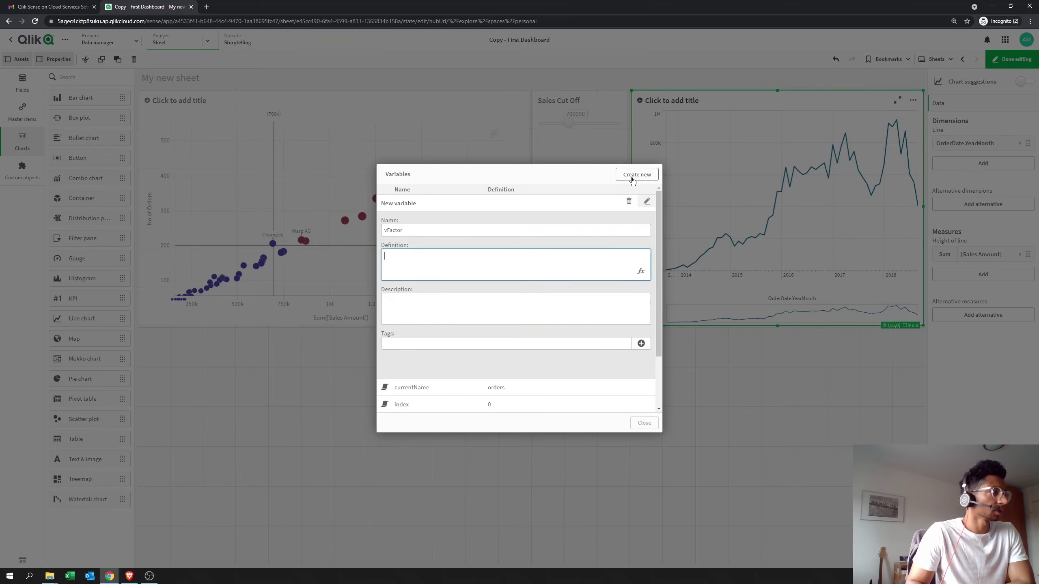
left_click(632, 180)
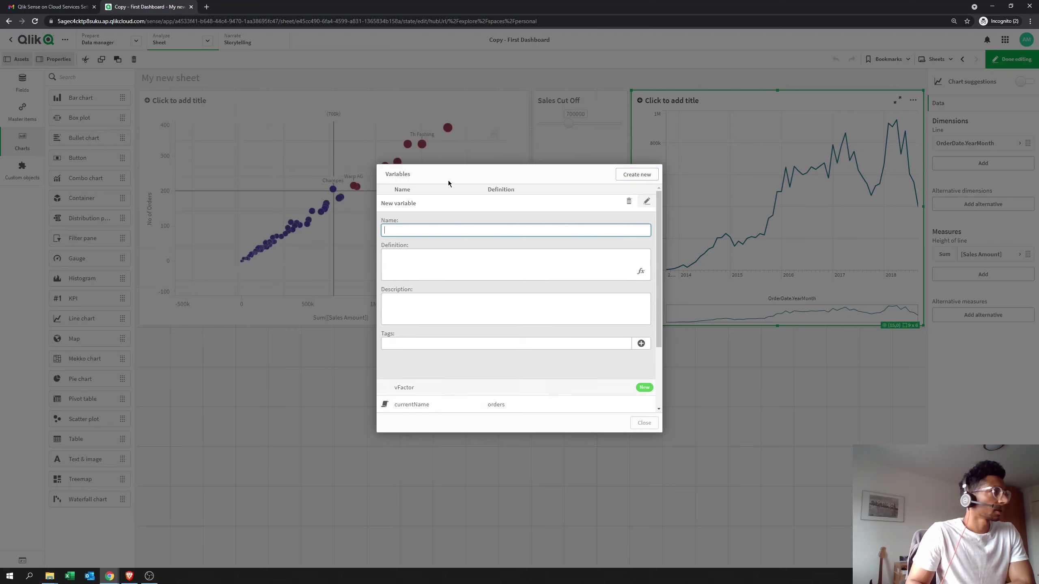
left_click(643, 421)
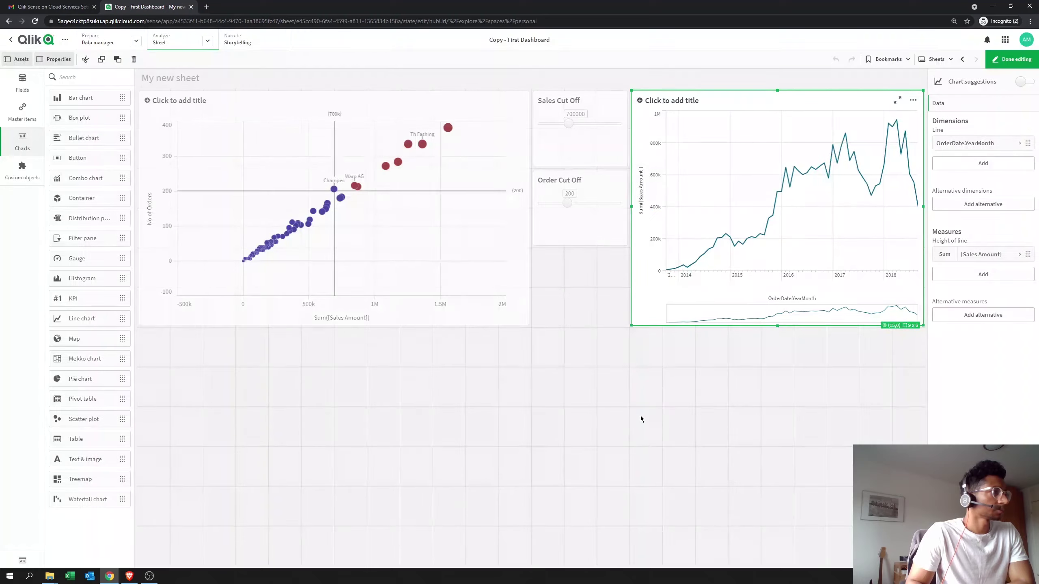
- Place a new Variable input object below the Order Cut Off slider and cut it for reuse elsewhere on the sheet
left_click(580, 290)
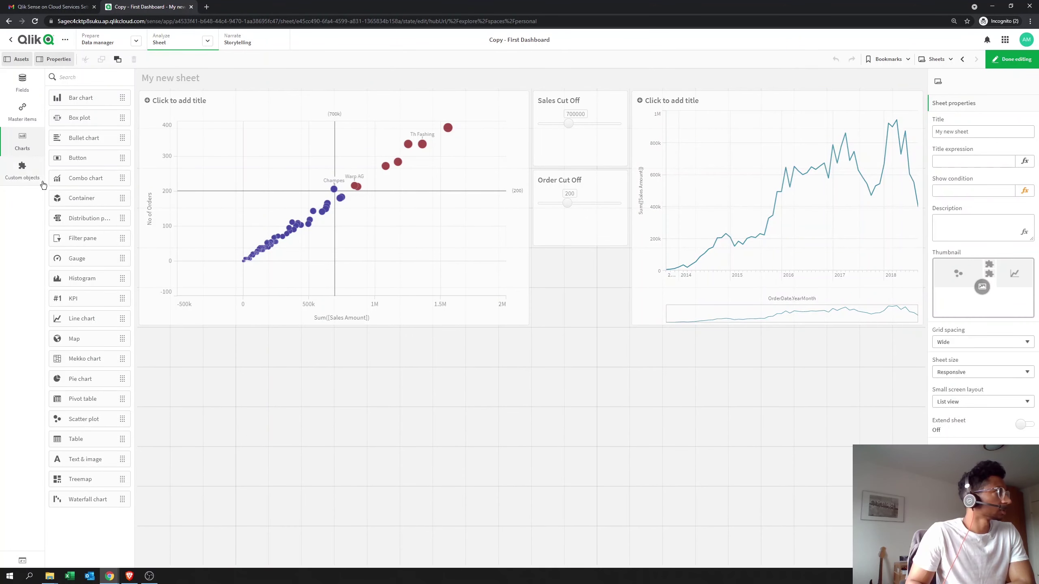
left_click(23, 171)
left_click_drag(81, 189, 600, 306)
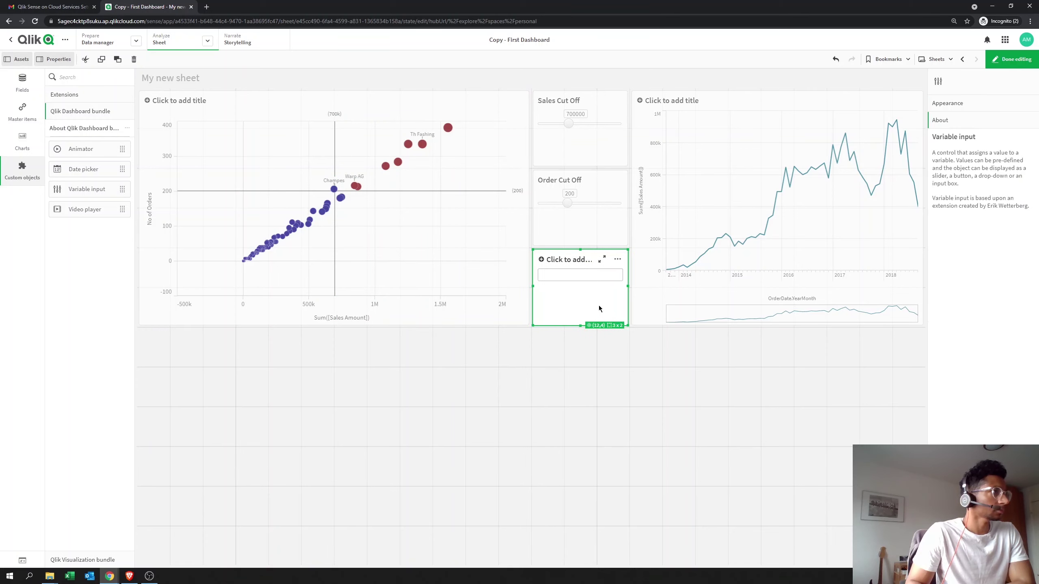
right_click(596, 297)
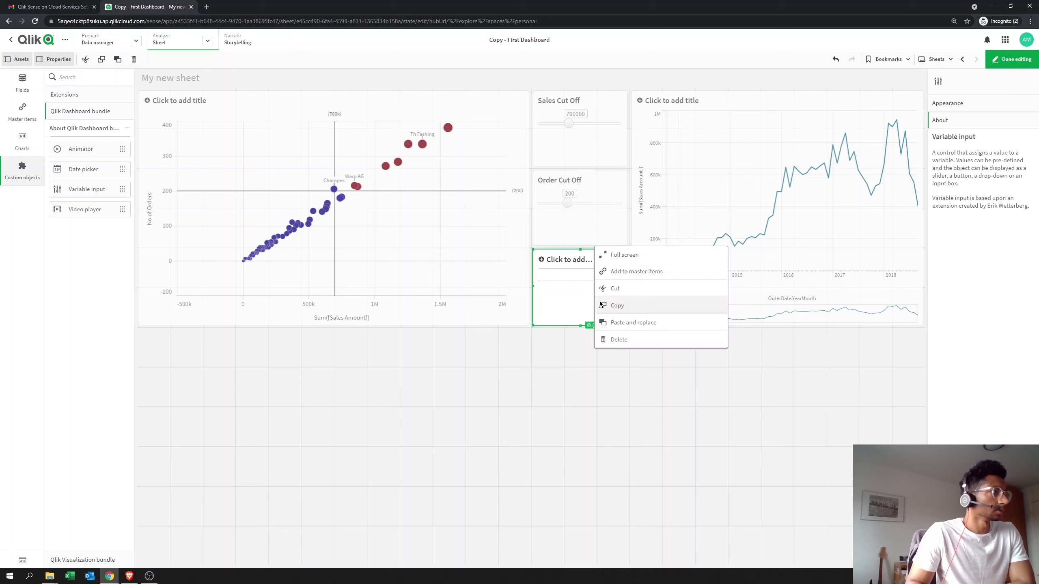
left_click(629, 257)
- Resize the line chart to 12 x 5 grid cells and place it under the scatter plot, leaving a one-row gap between them
left_click(634, 93)
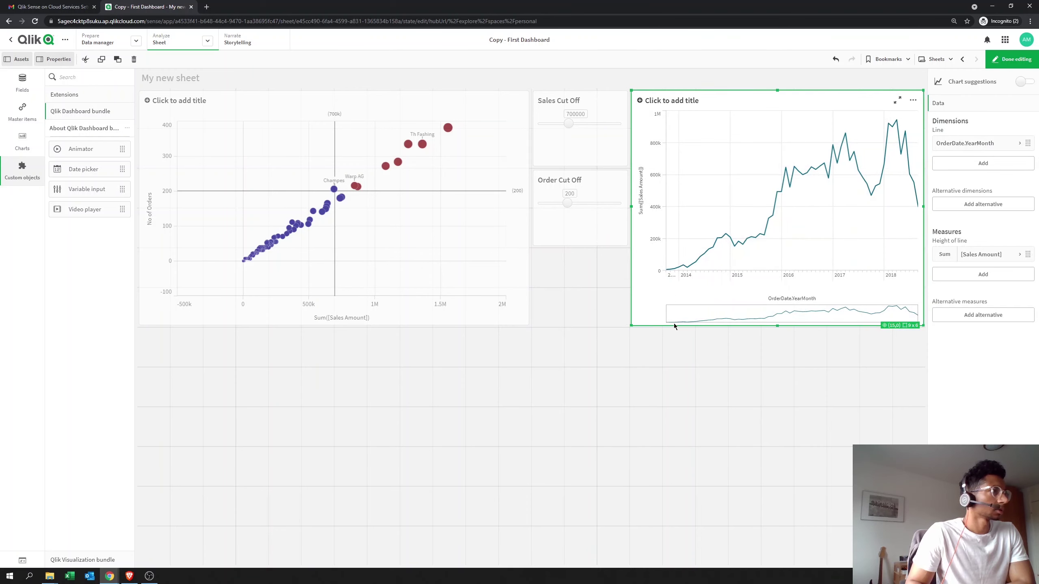
left_click_drag(626, 329, 598, 564)
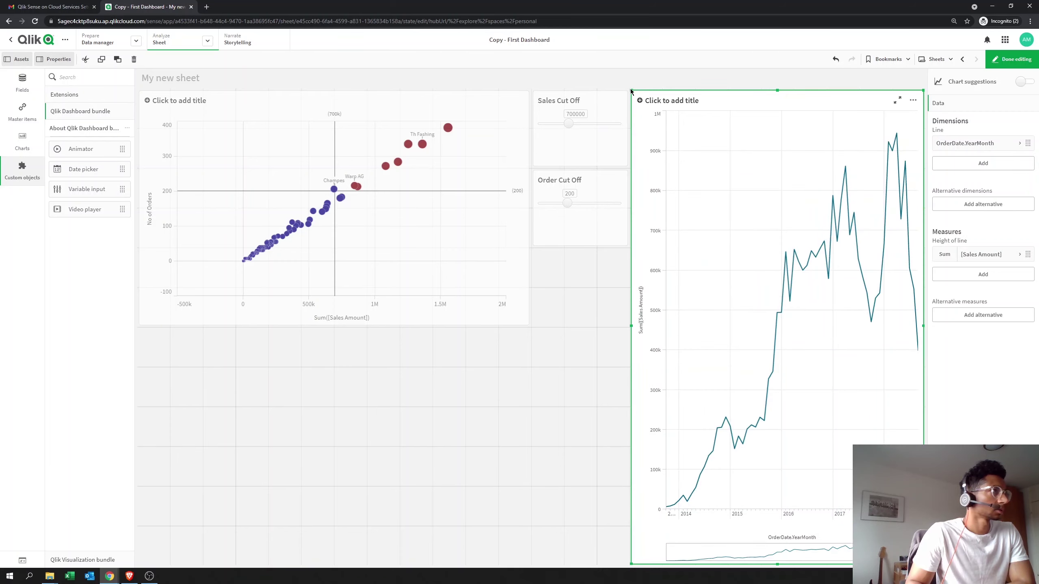
left_click_drag(631, 90, 599, 328)
left_click_drag(326, 378, 139, 368)
left_click_drag(924, 465, 531, 433)
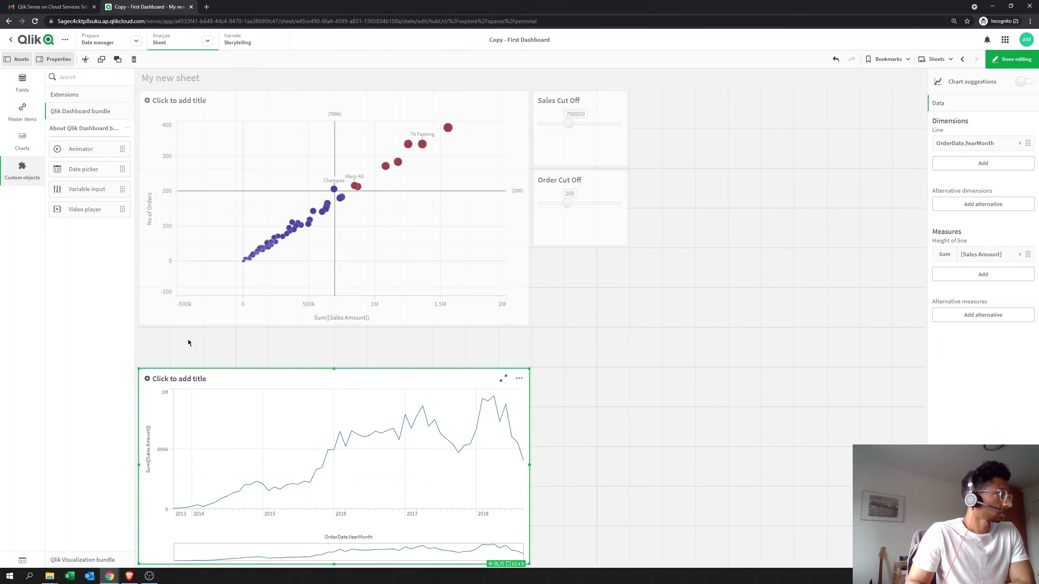
- Paste the variable input into the gap between the scatter plot and the line chart, keeping it 12 x 1 grid cells
right_click(172, 326)
left_click(180, 332)
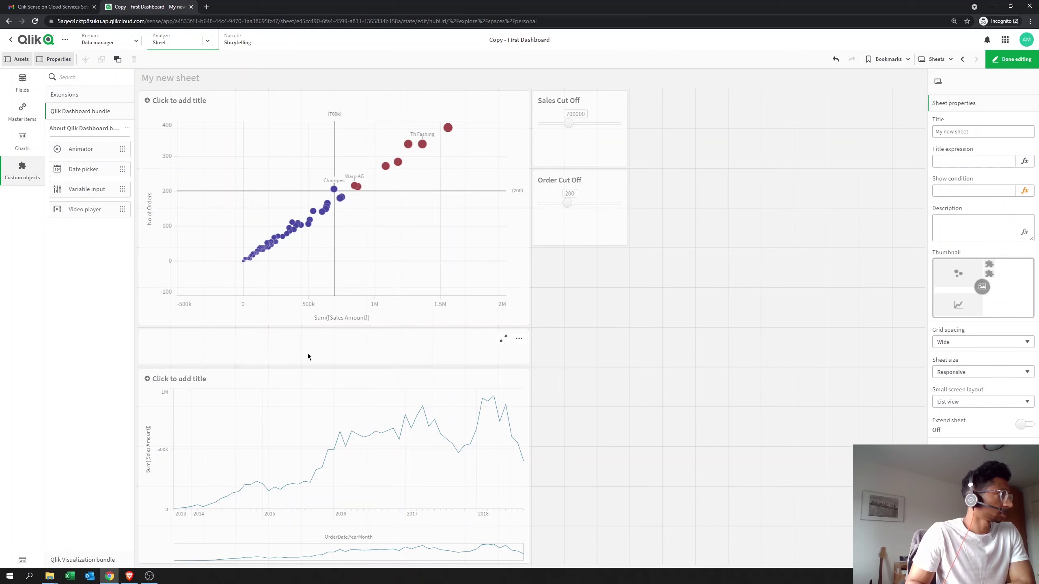
left_click(485, 360)
left_click_drag(529, 346, 239, 346)
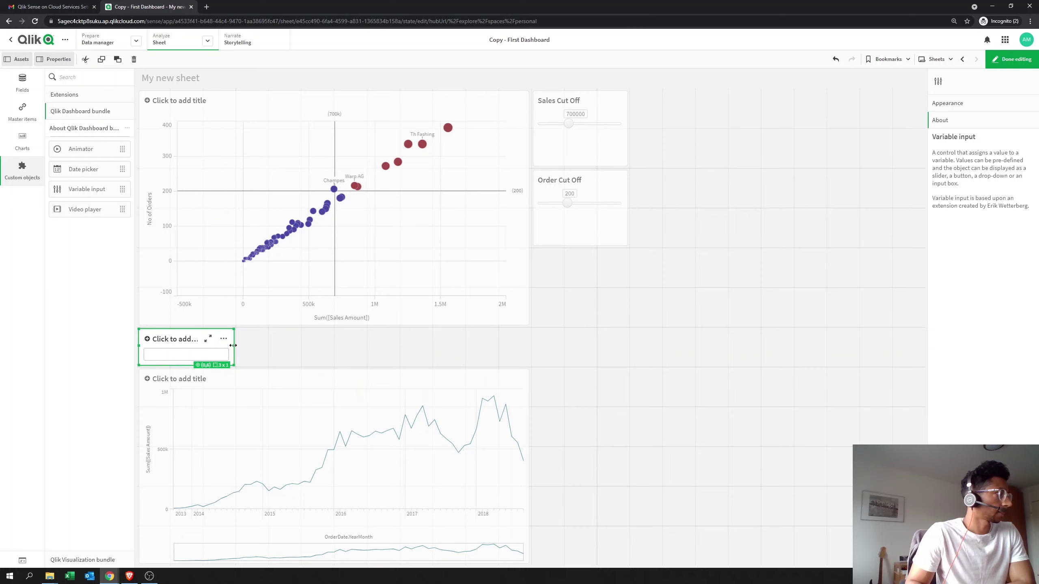
left_click_drag(232, 346, 528, 353)
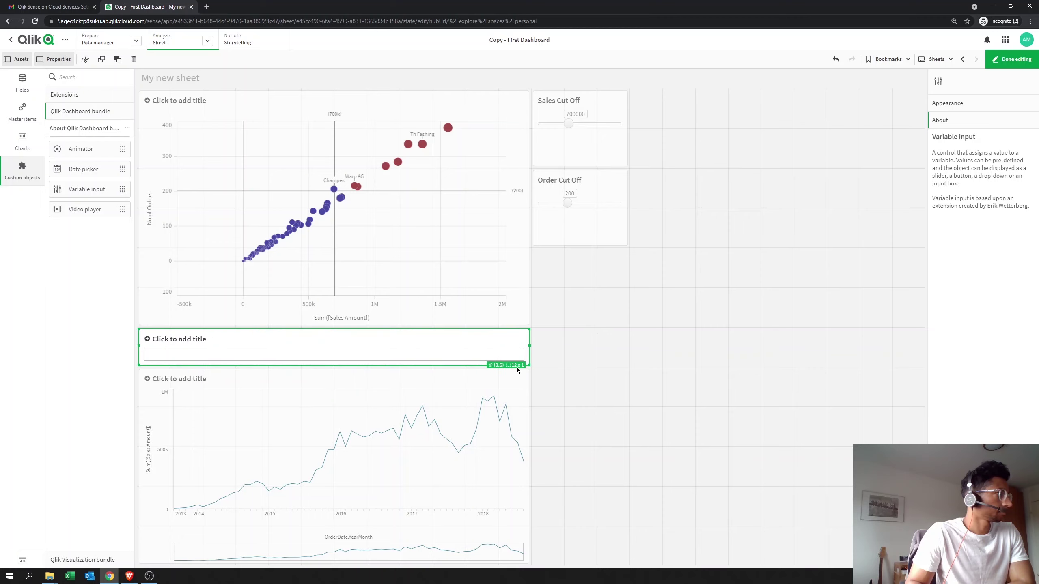
- Link the variable input between the scatter plot and the line chart to the vFactor variable
left_click(327, 338)
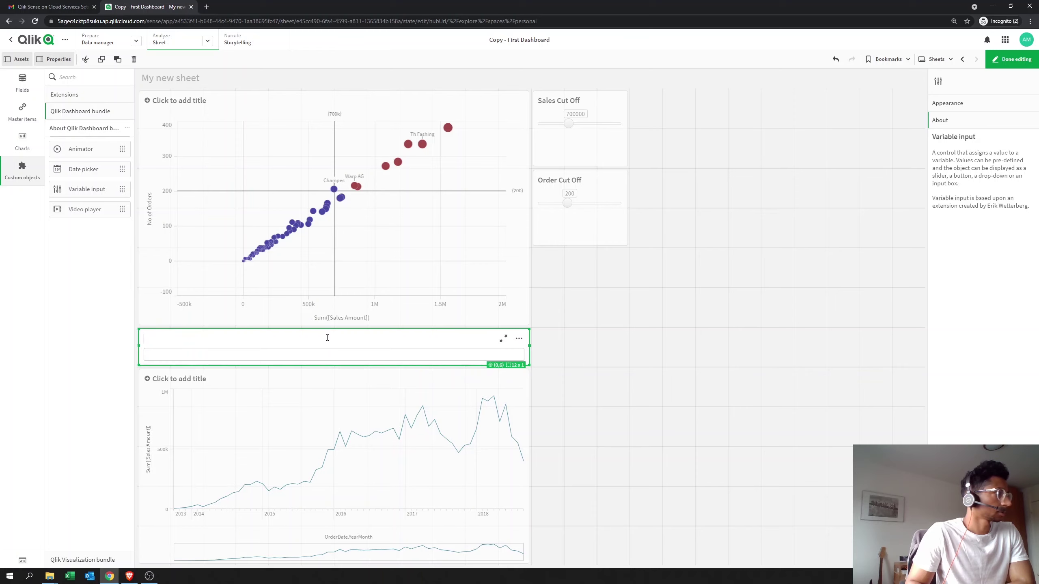
left_click(677, 348)
left_click(390, 338)
left_click(953, 111)
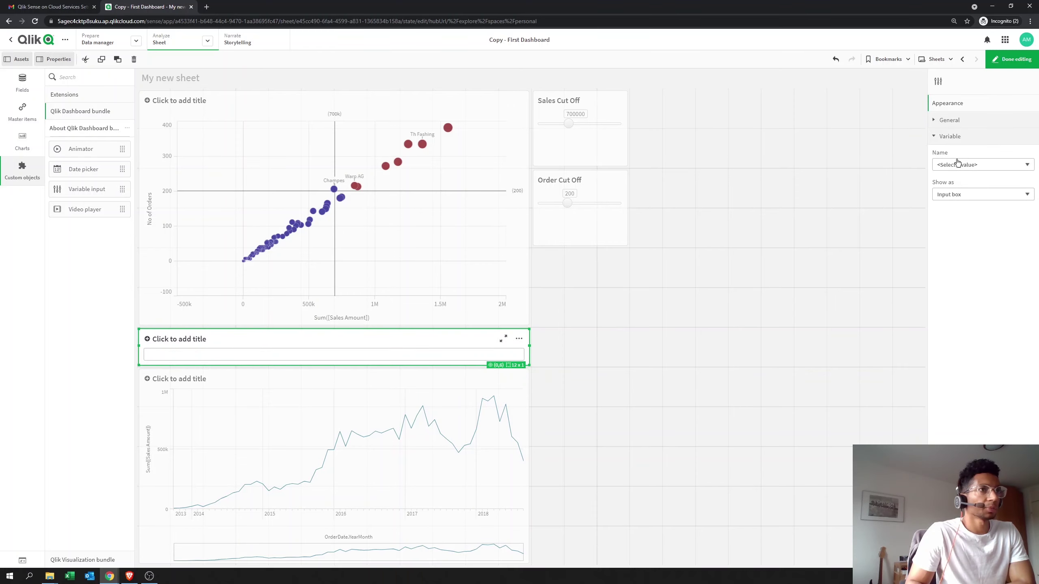
left_click(957, 170)
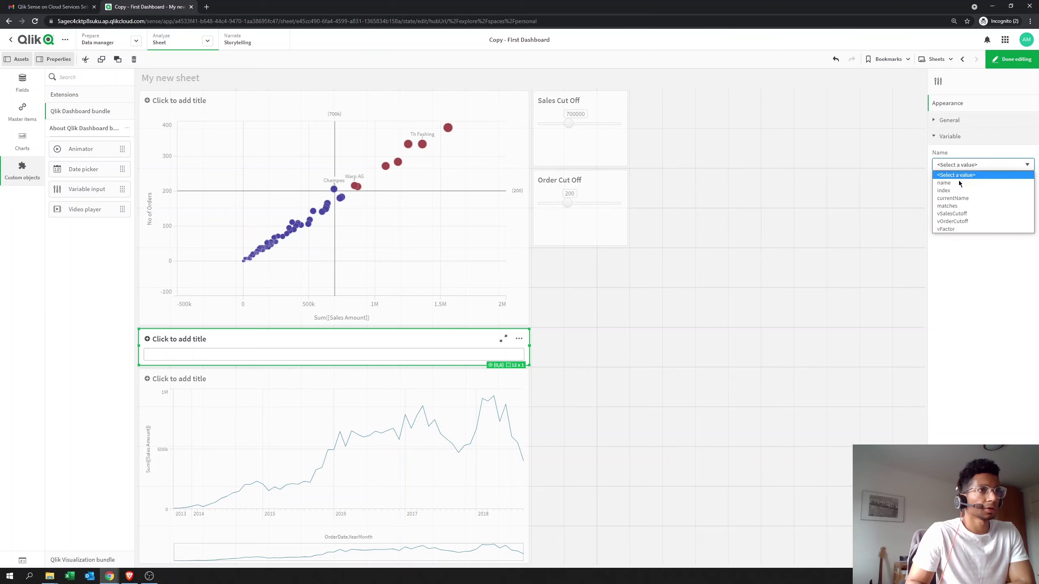
left_click(951, 231)
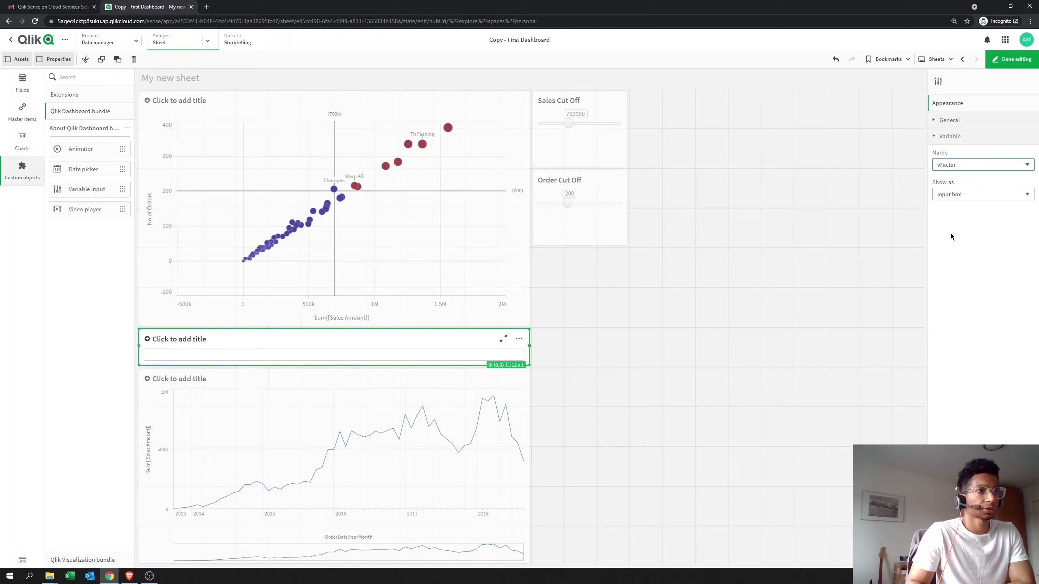
- Show the vFactor variable input as buttons, keeping the row display and fixed values
left_click(947, 196)
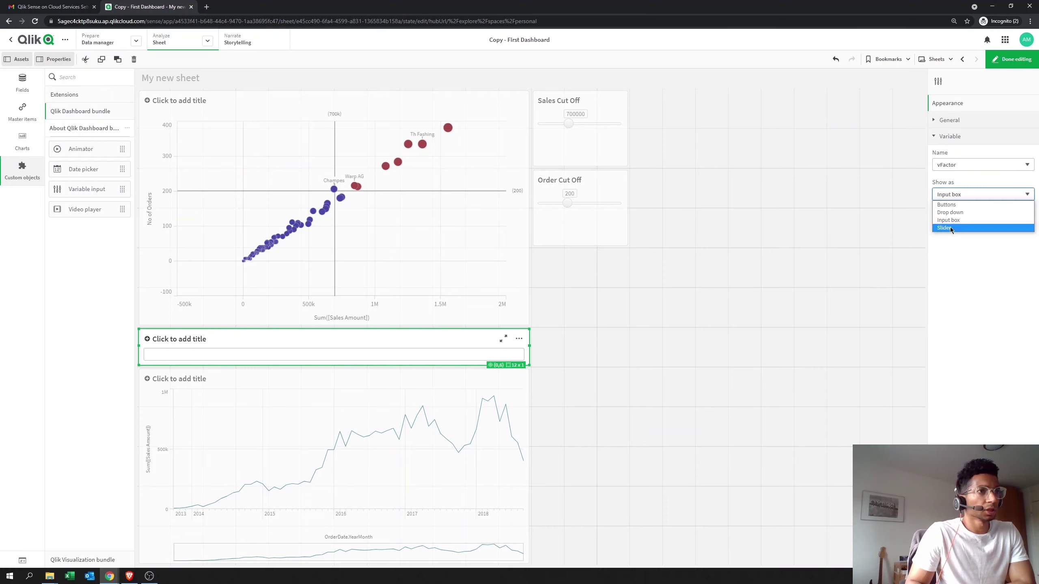
left_click(953, 205)
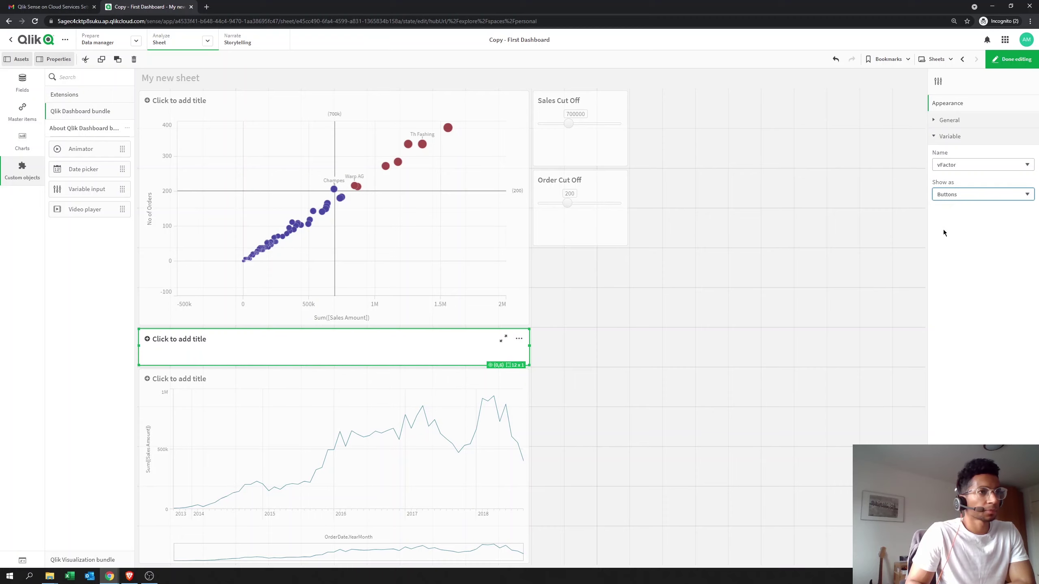
left_click(944, 227)
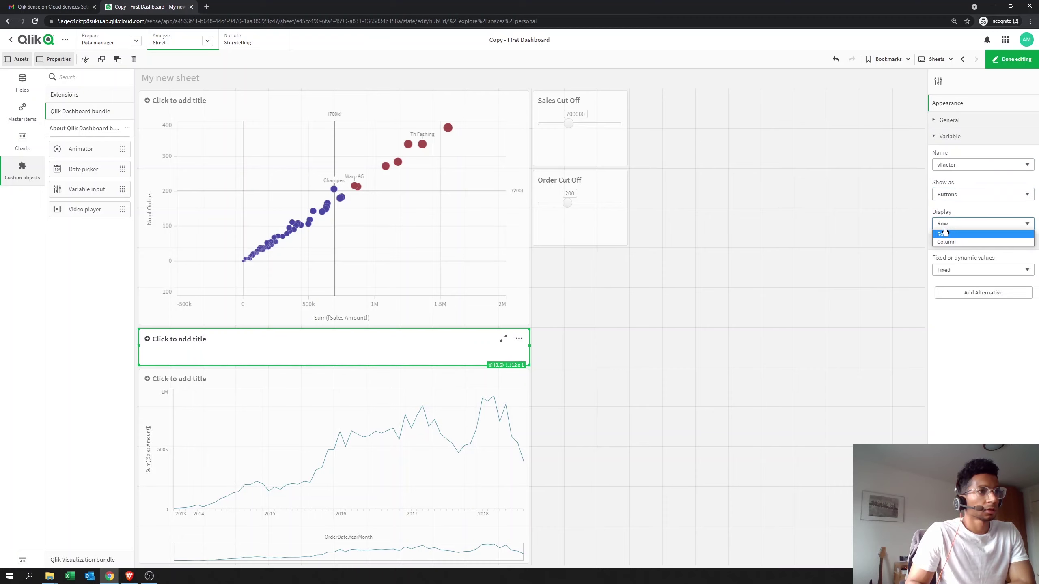
left_click(953, 311)
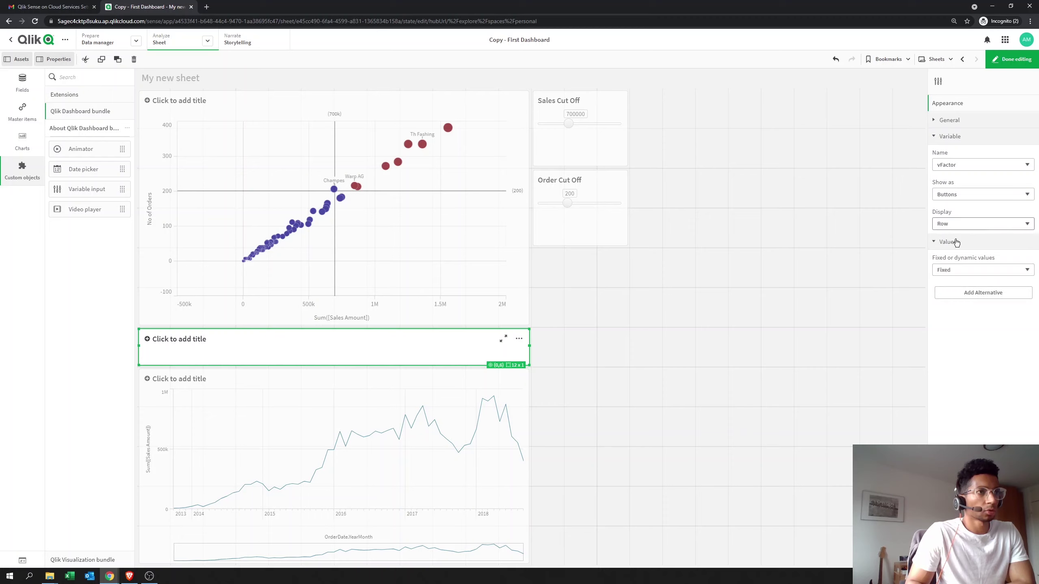
left_click(958, 273)
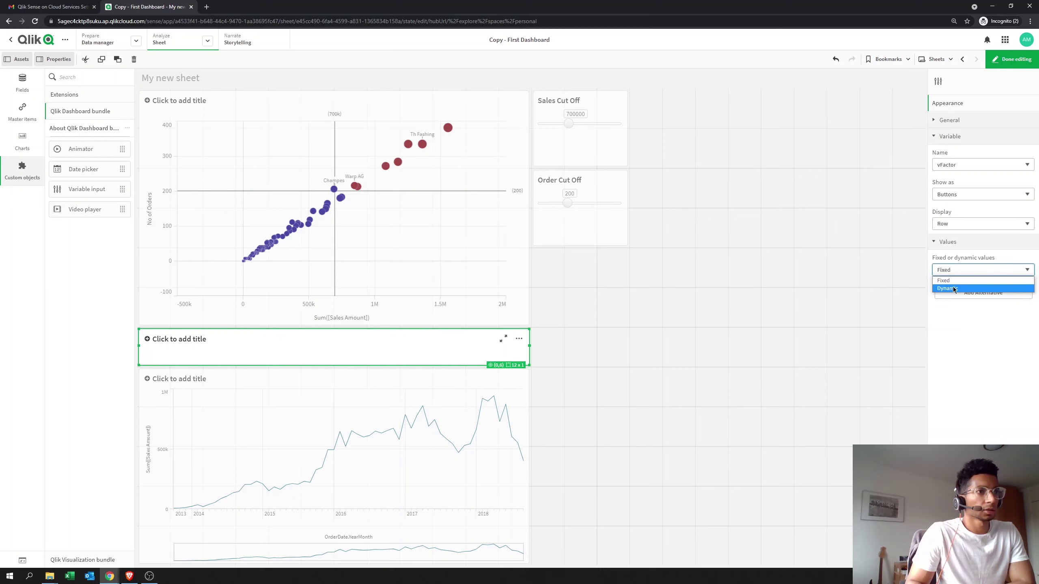
left_click(955, 286)
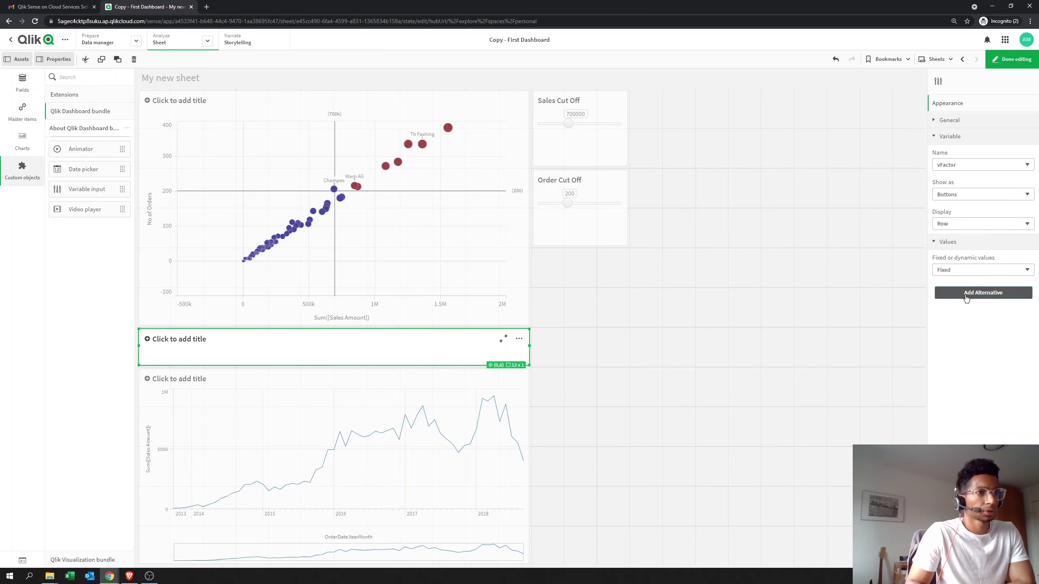
- Add a first button alternative to the variable input with value -0.2 and label -20%
left_click(968, 293)
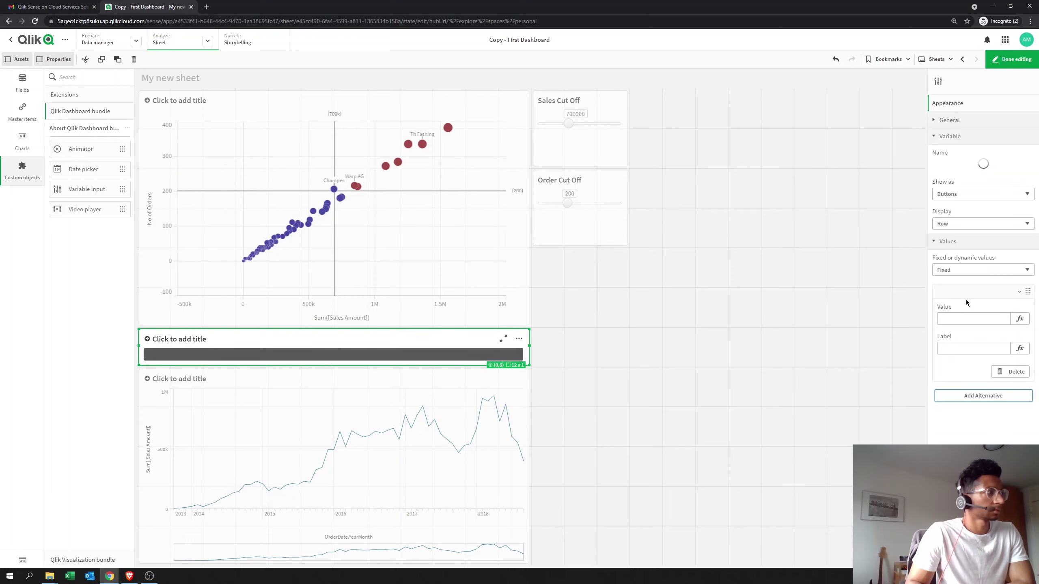
left_click(952, 321)
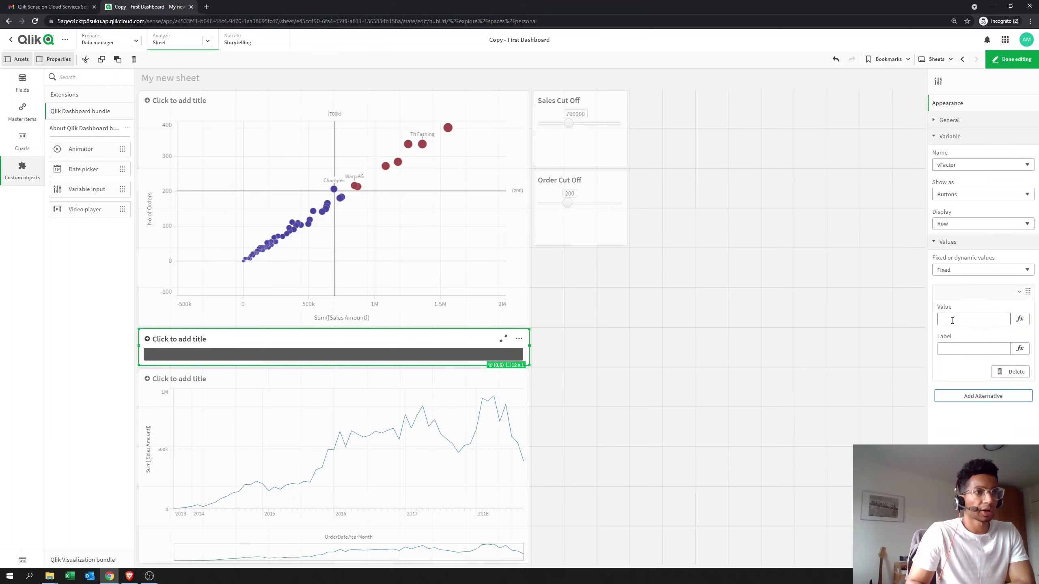
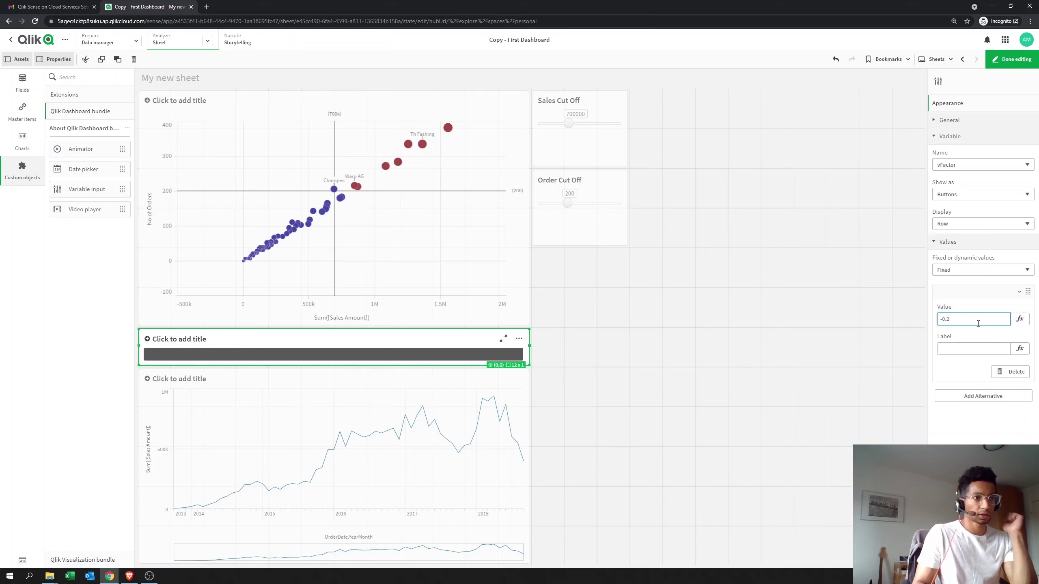
left_click(965, 350)
type("-")
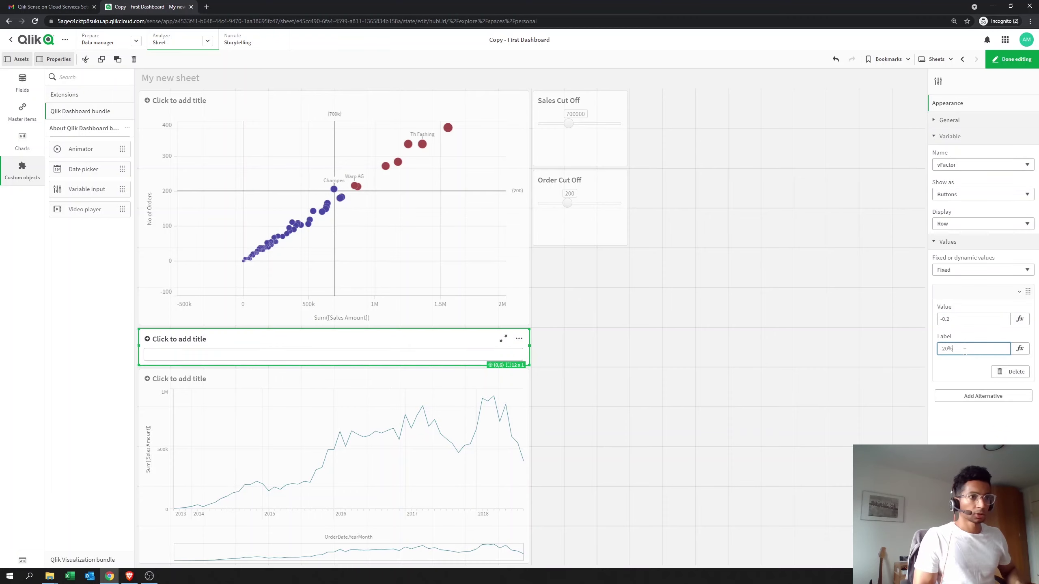
type("20%")
key("Return")
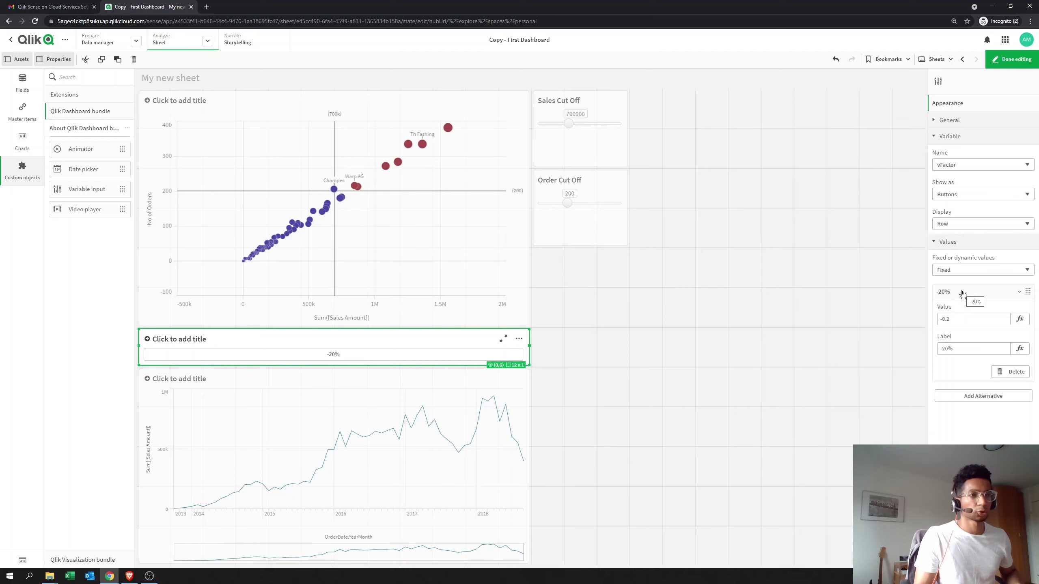
left_click(951, 319)
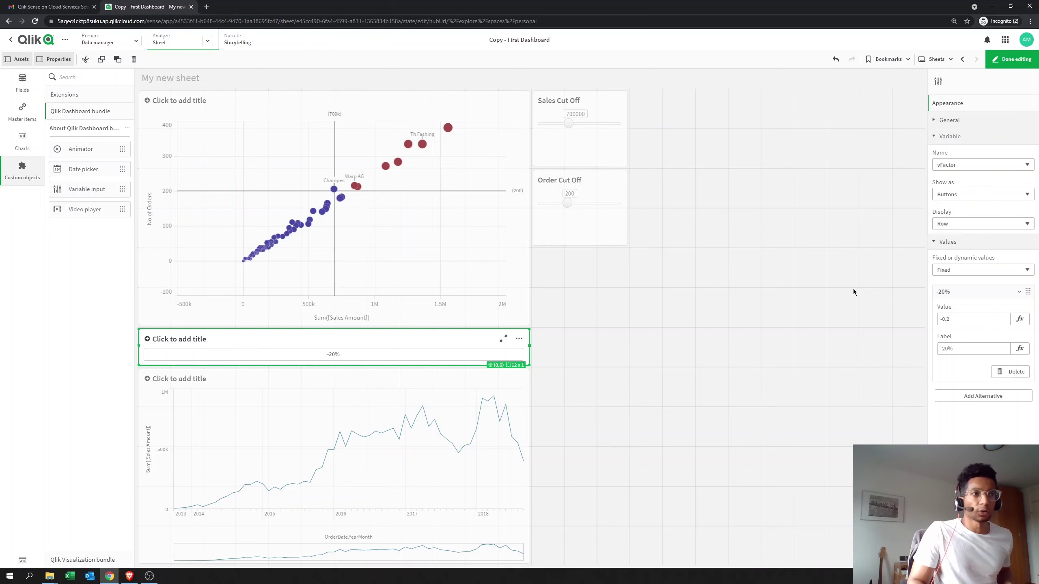
left_click(961, 292)
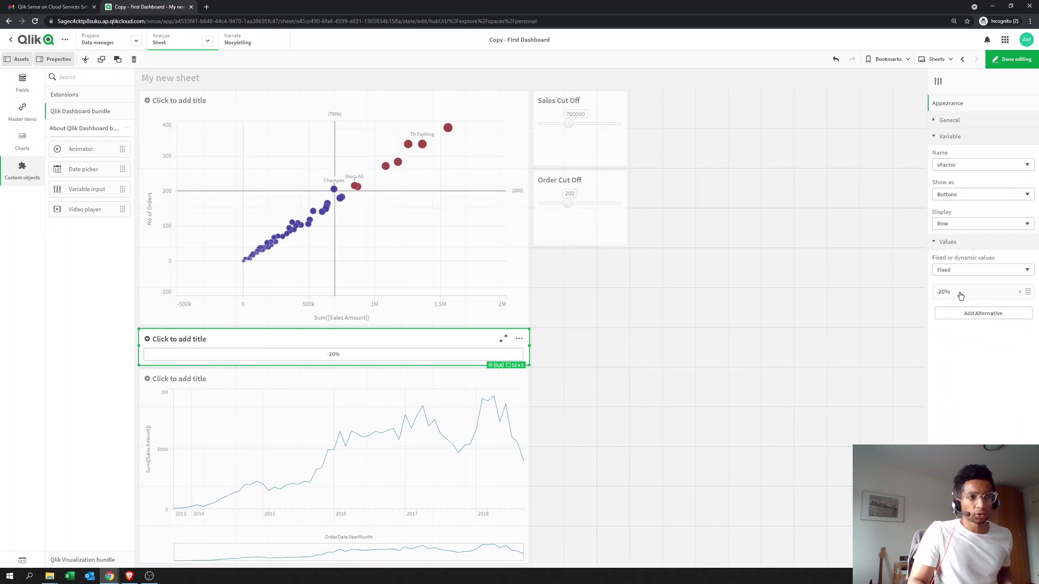
left_click(942, 294)
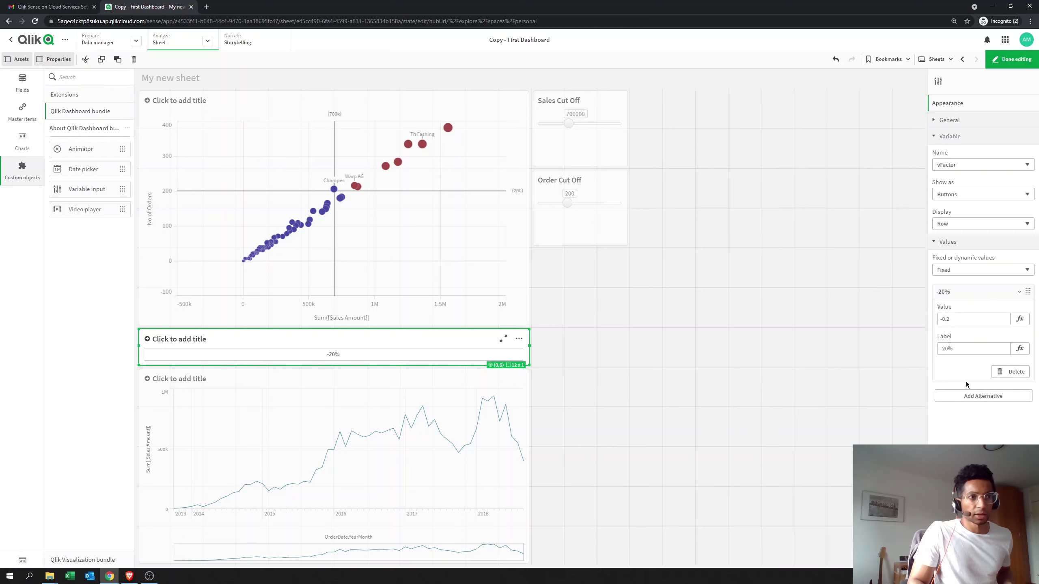
left_click(957, 292)
- Add a second button alternative with value -0.1 and label -10%
left_click(963, 311)
left_click(957, 338)
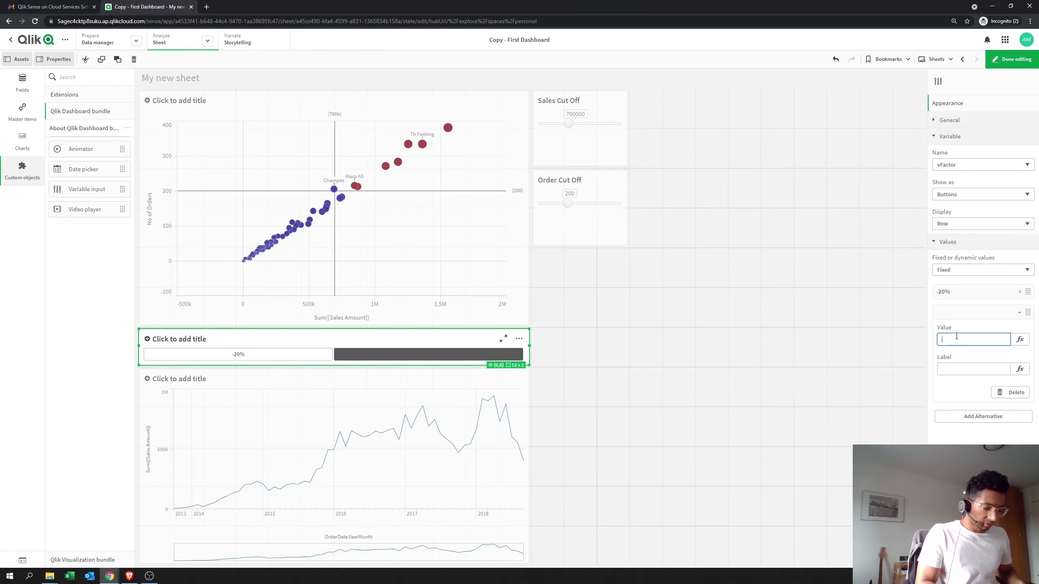
type("-0.1")
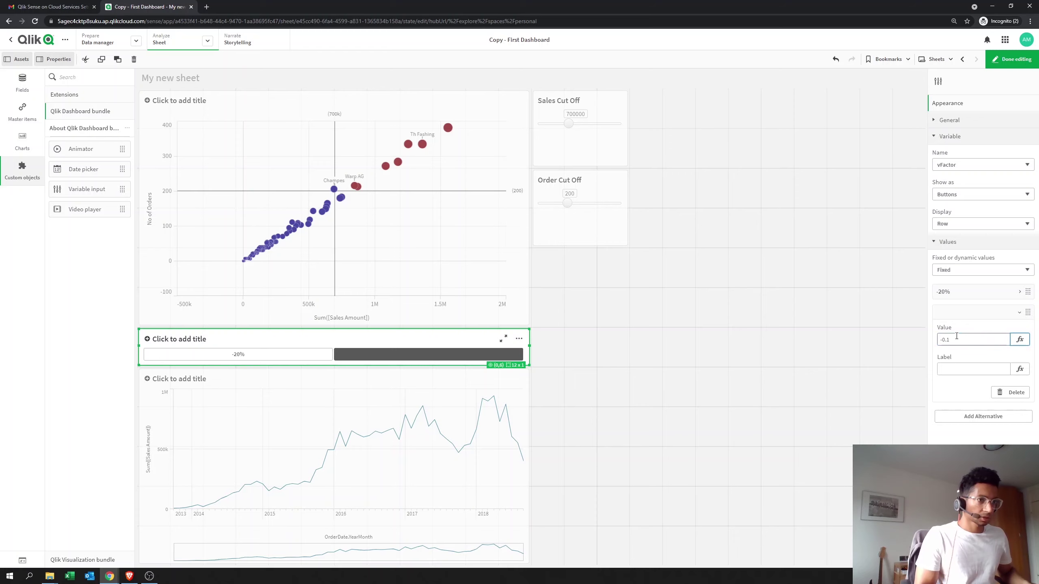
key("Tab")
type("-10%")
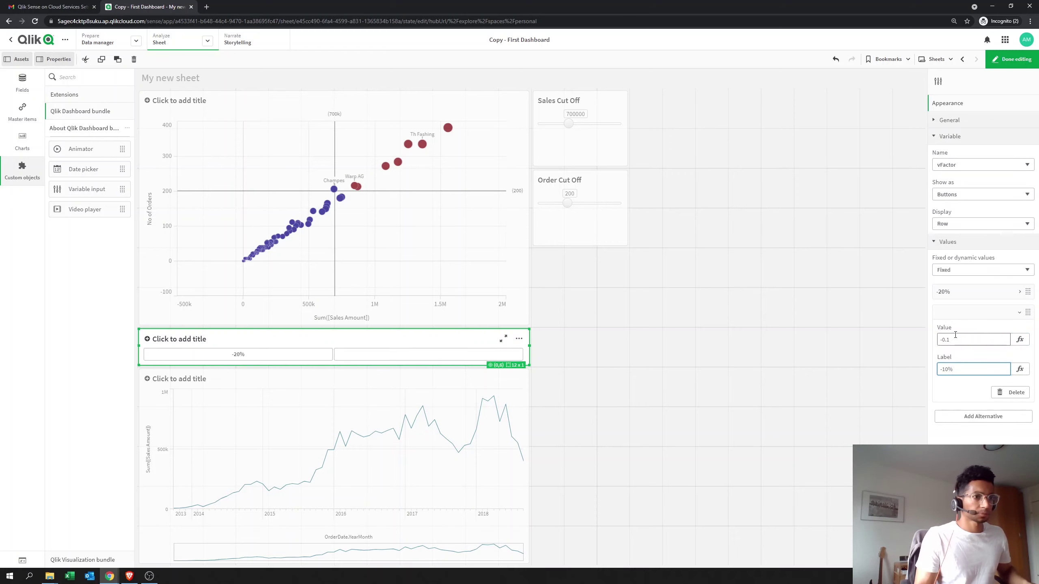
- Add a third button alternative with value 0 and label 0
left_click(990, 418)
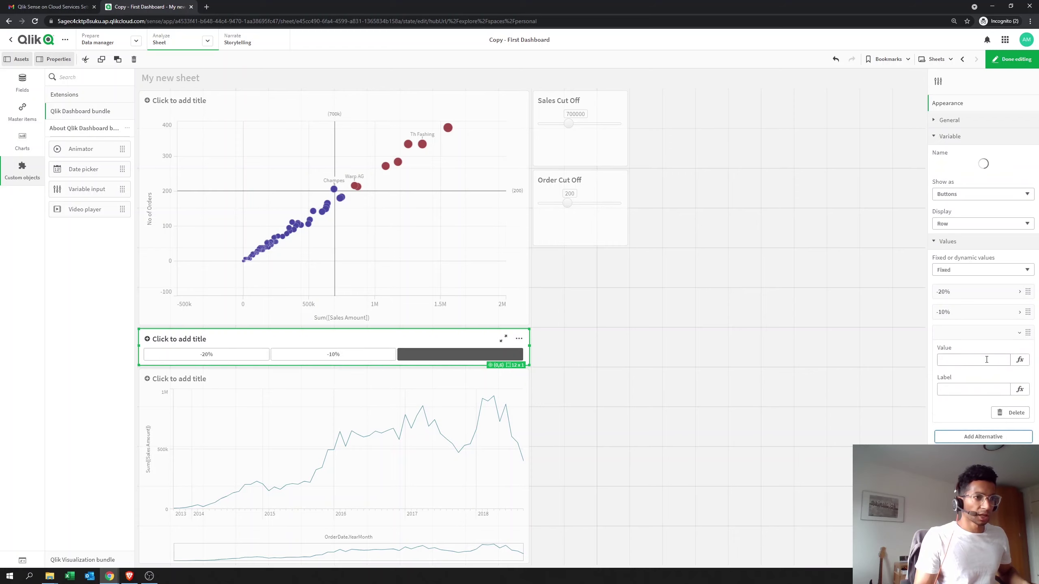
left_click(974, 360)
type("0")
key("Tab")
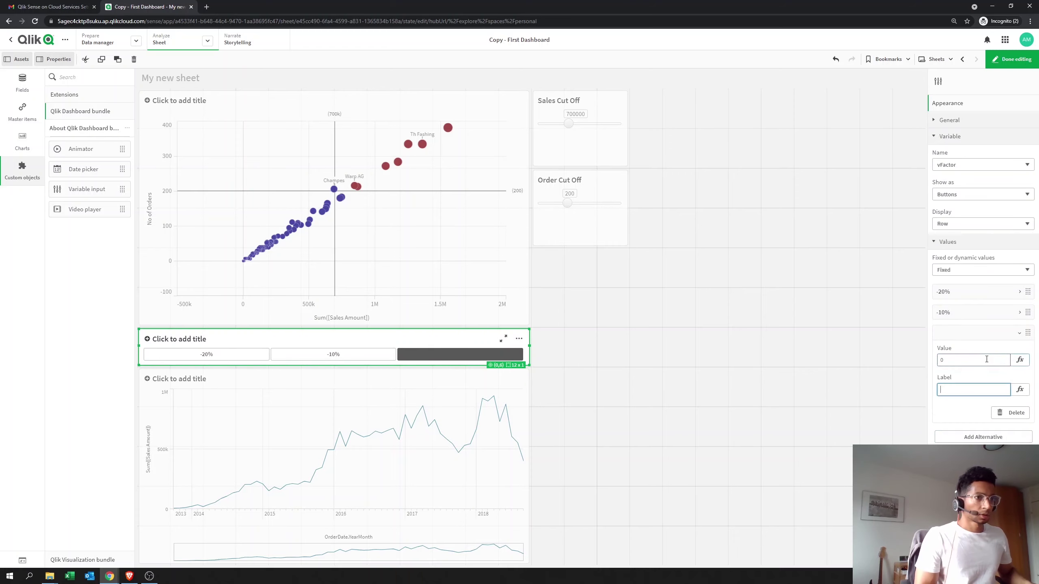
type("0")
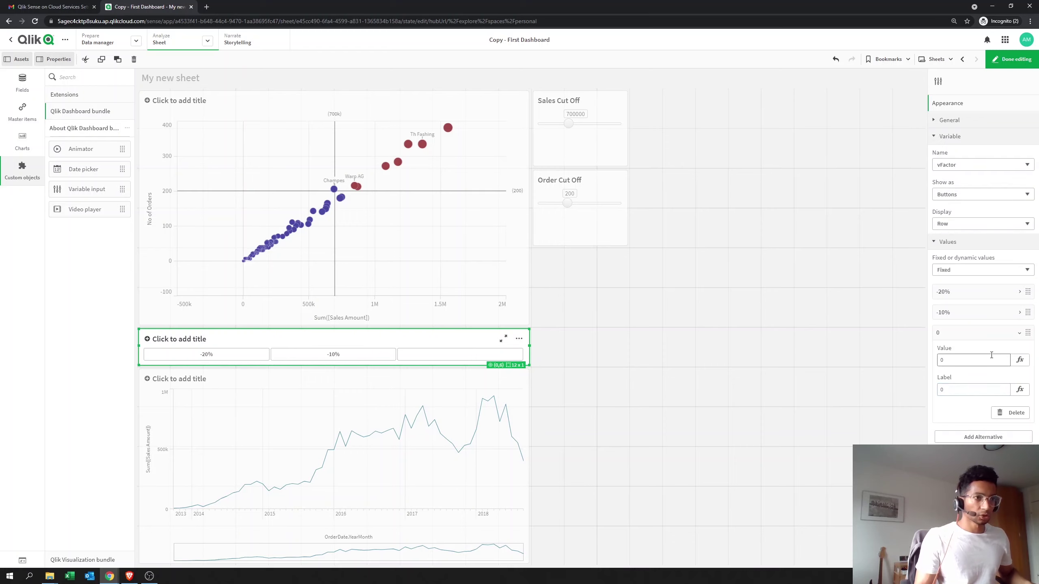
left_click(975, 337)
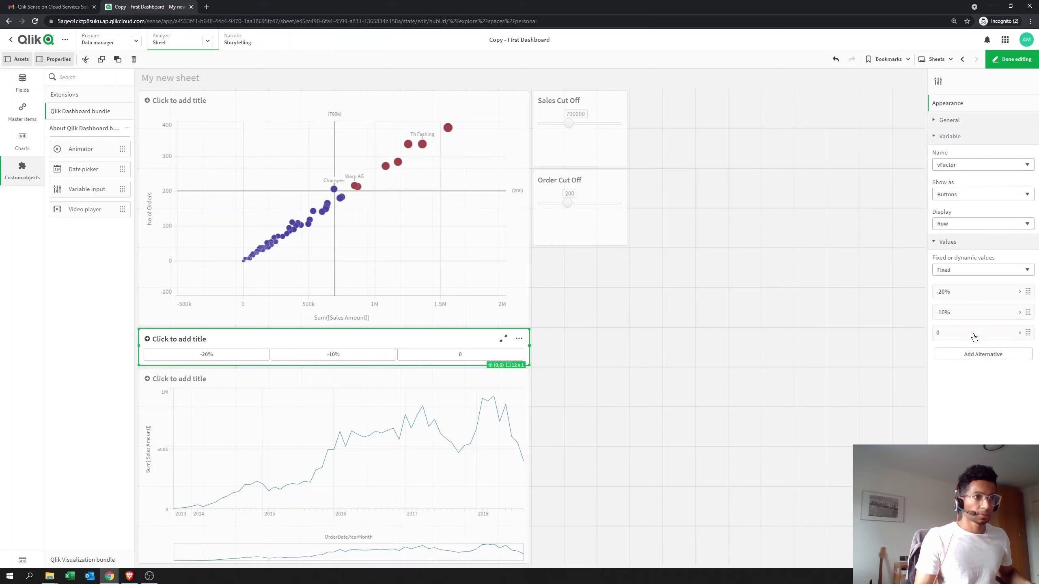
- Add a fourth button alternative with value 0.1 and label 10%
left_click(973, 354)
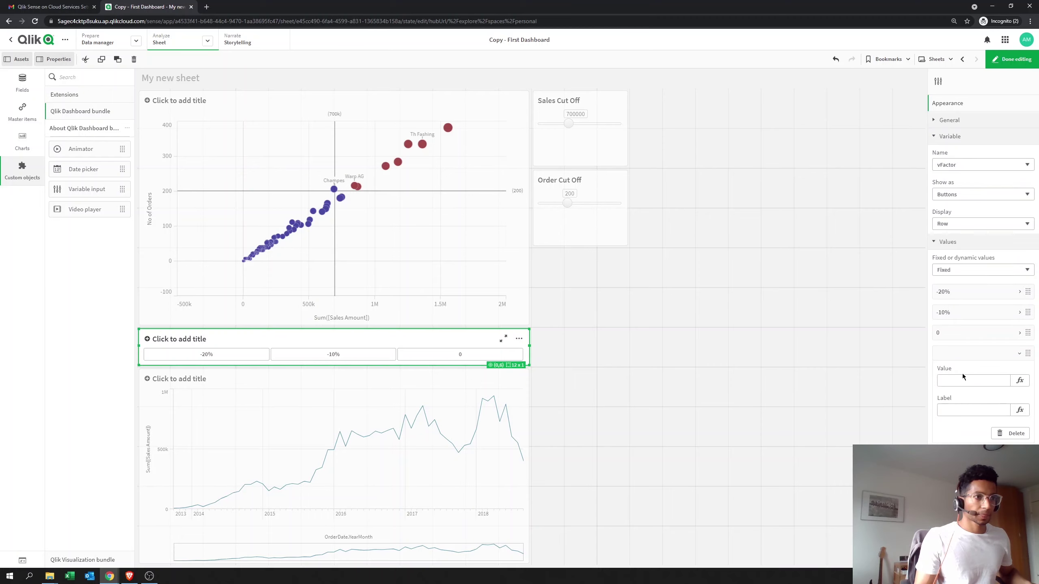
left_click(957, 384)
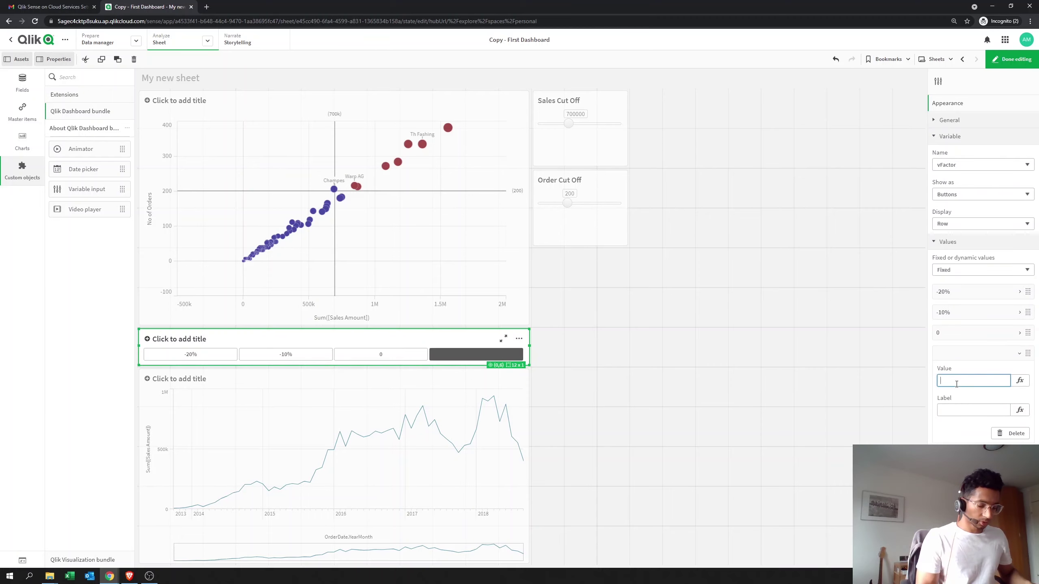
type("0.1")
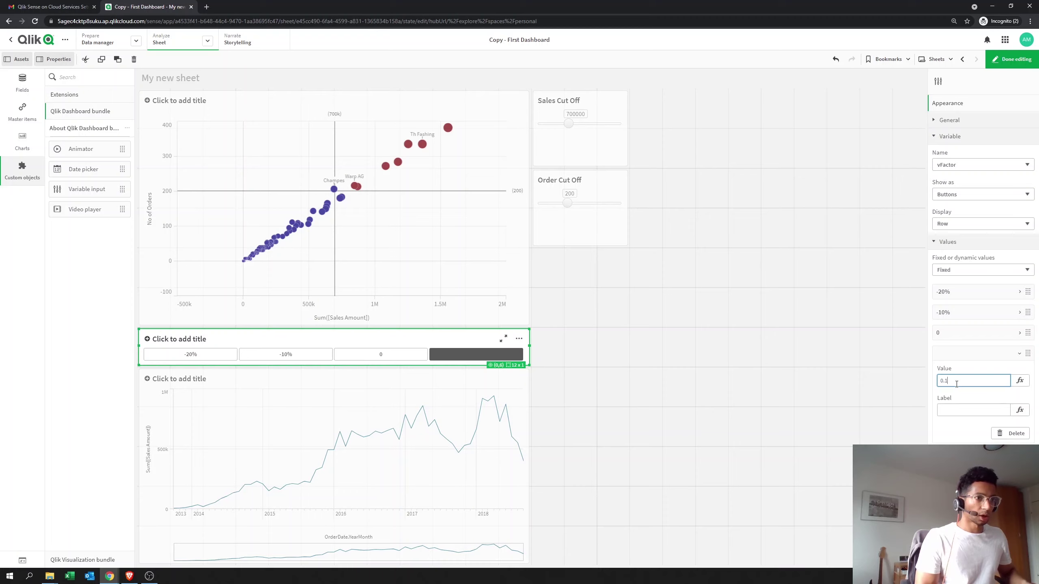
left_click(956, 410)
type("10")
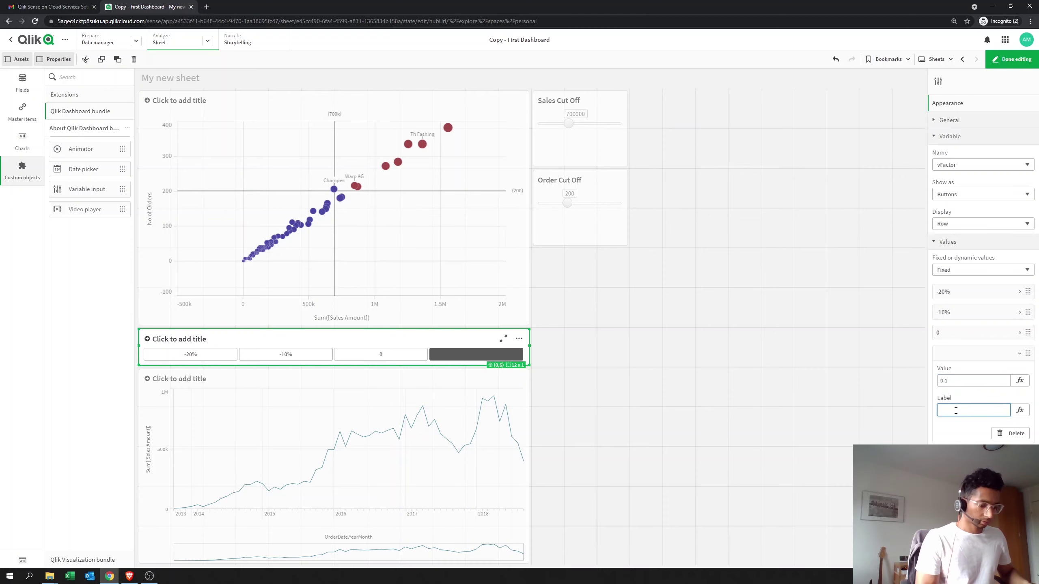
type("%")
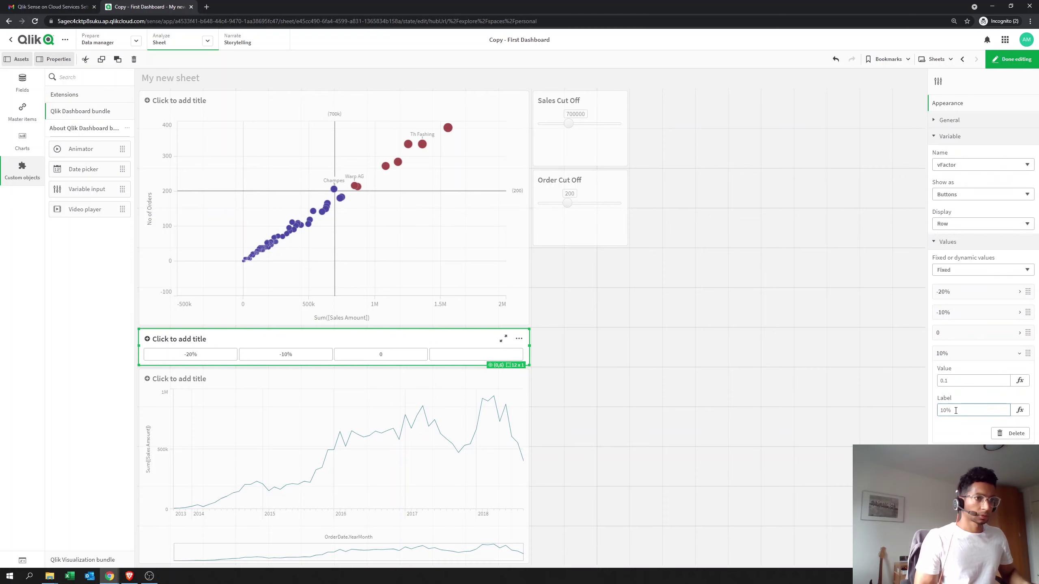
left_click(950, 353)
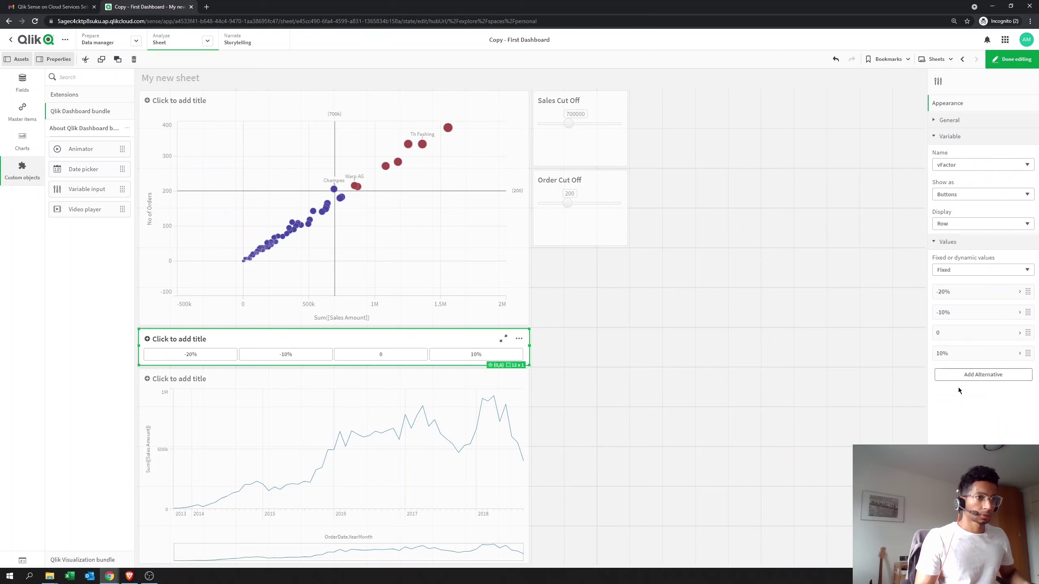
- Add a fifth button alternative with value 0.2 and label 20%
left_click(971, 376)
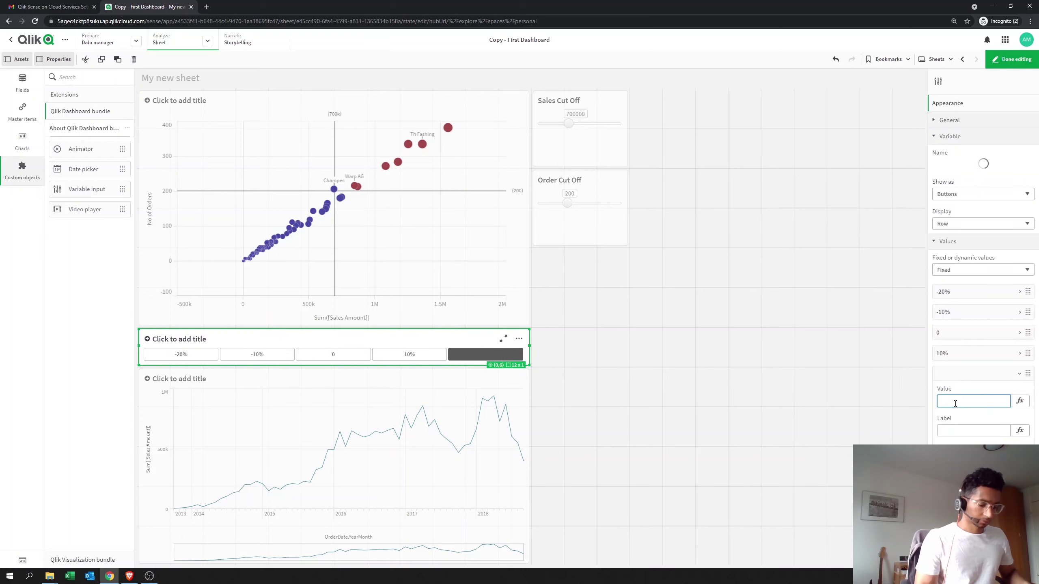
type("0.2")
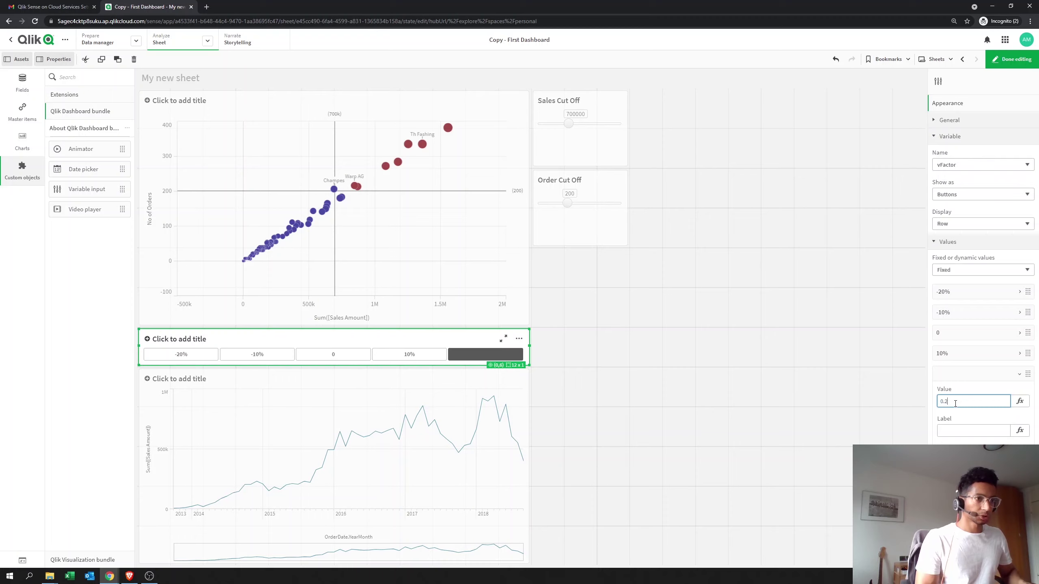
left_click(971, 430)
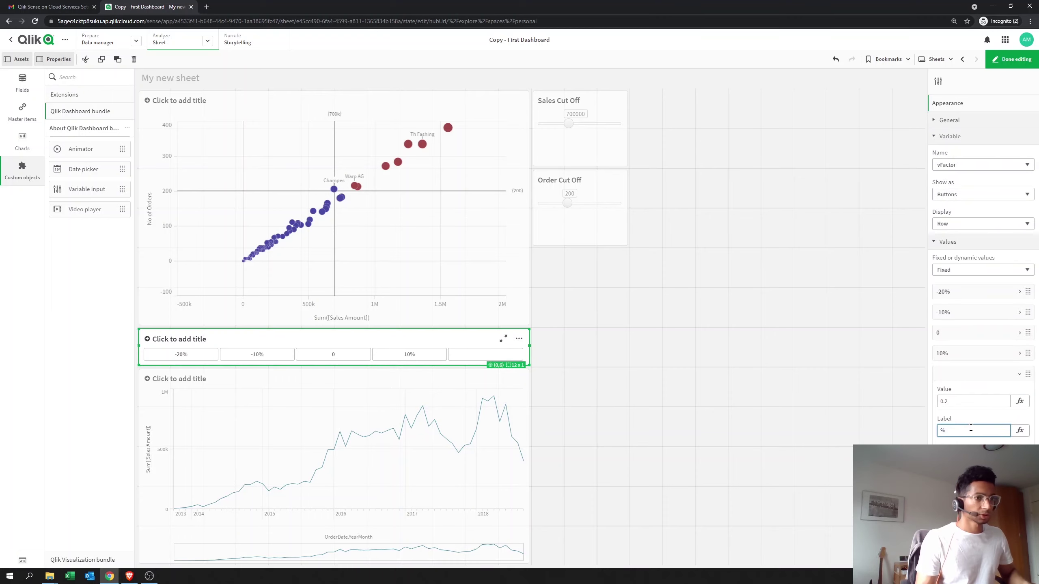
type("20%")
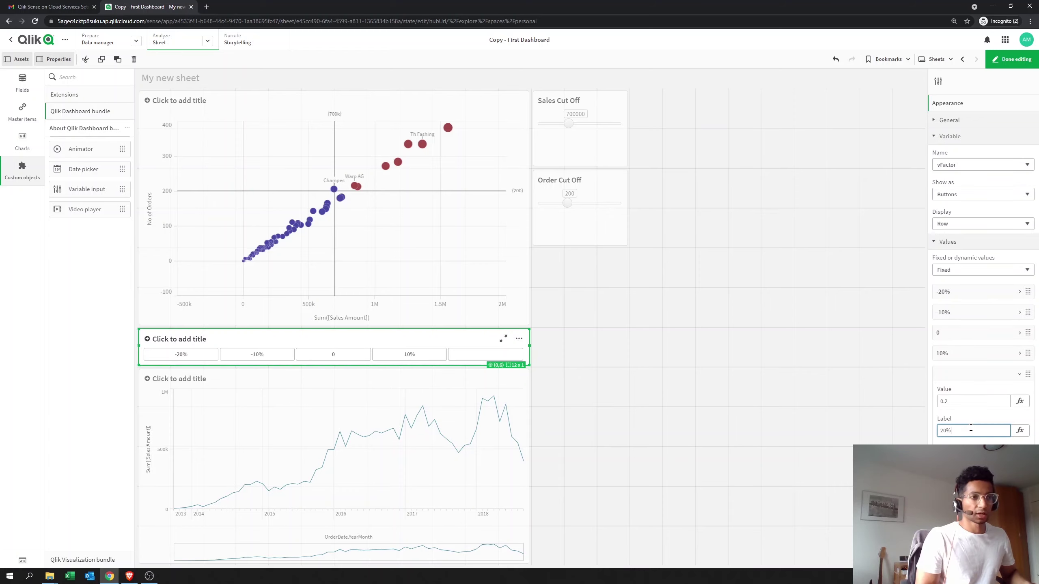
- Apply the 20% label to the fifth button alternative and finish editing the sheet
key("Return")
left_click(953, 373)
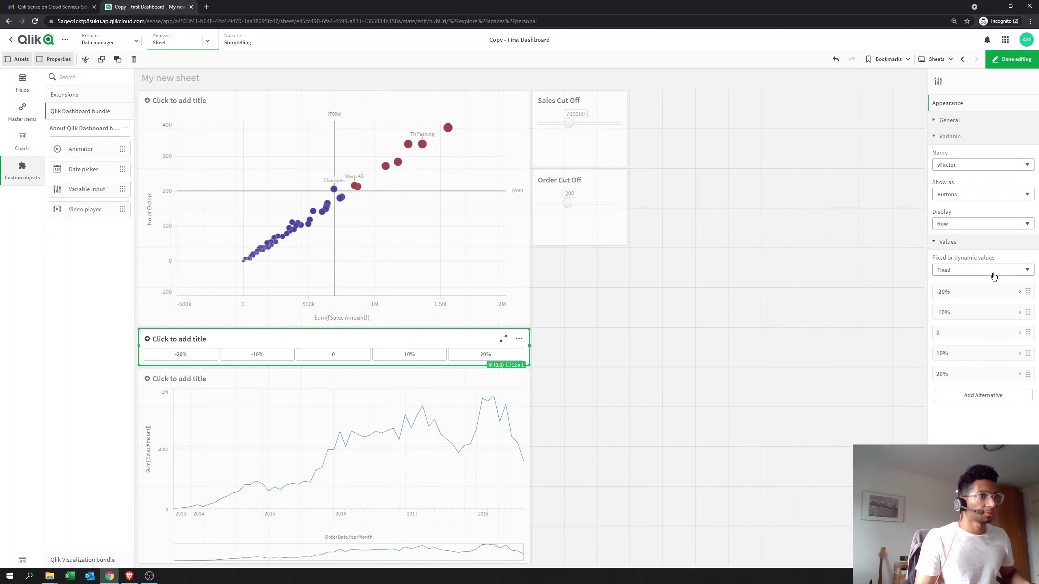
left_click(977, 244)
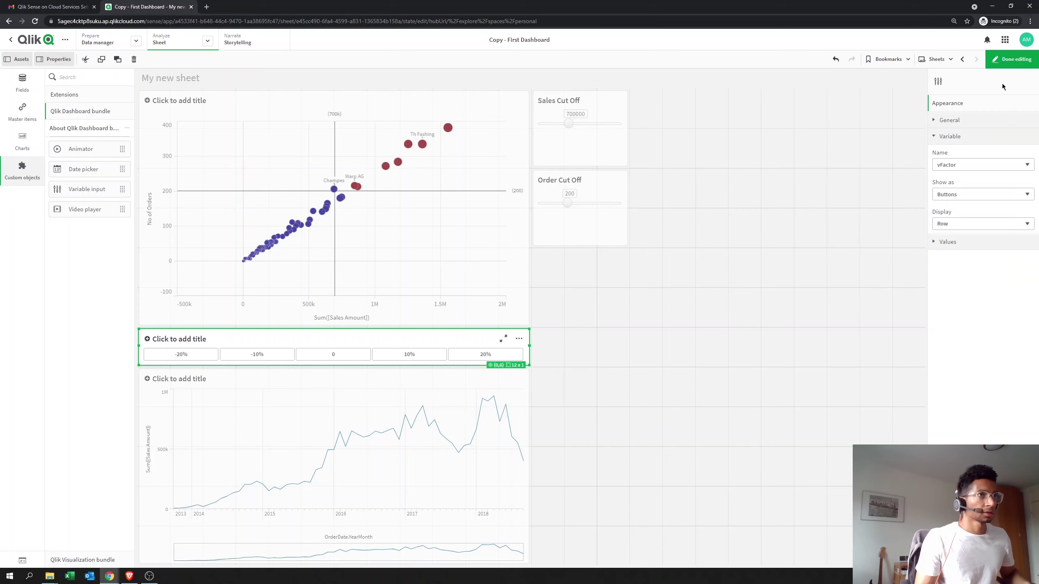
left_click(1010, 60)
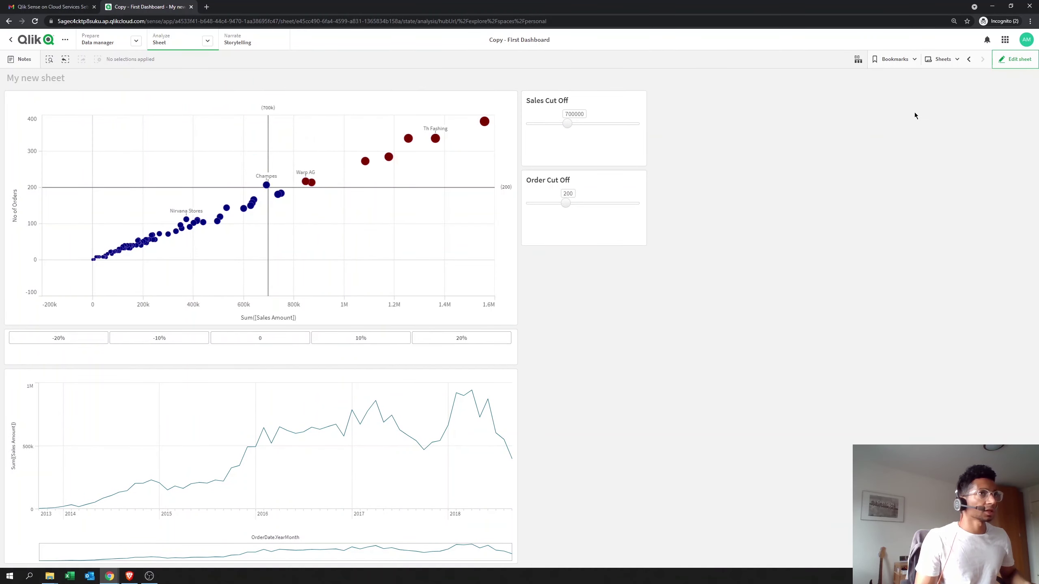
- Reopen the sheet for editing and title the vFactor button control "Sales Simulator"
left_click(1017, 60)
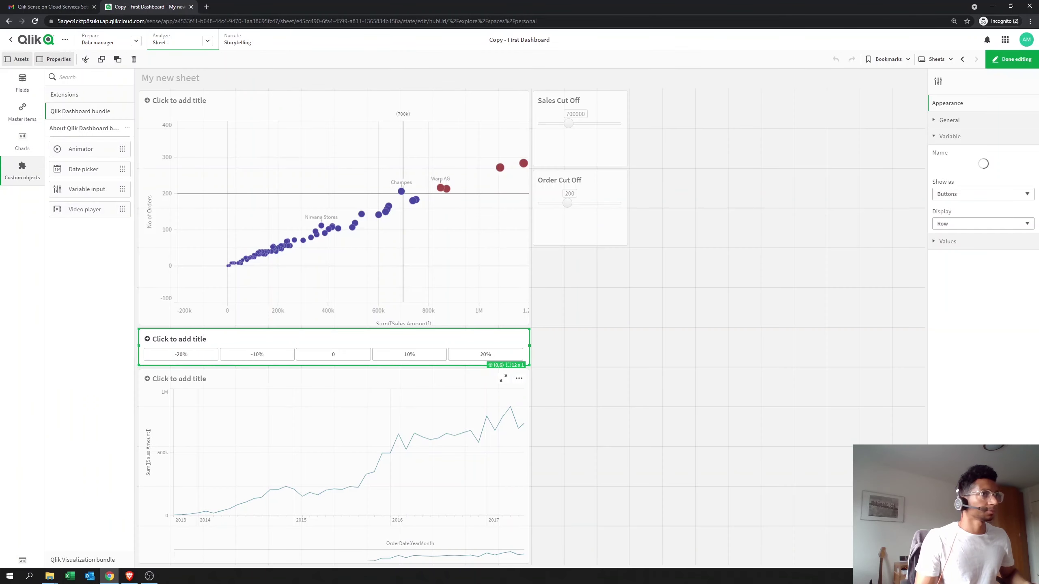
left_click(944, 125)
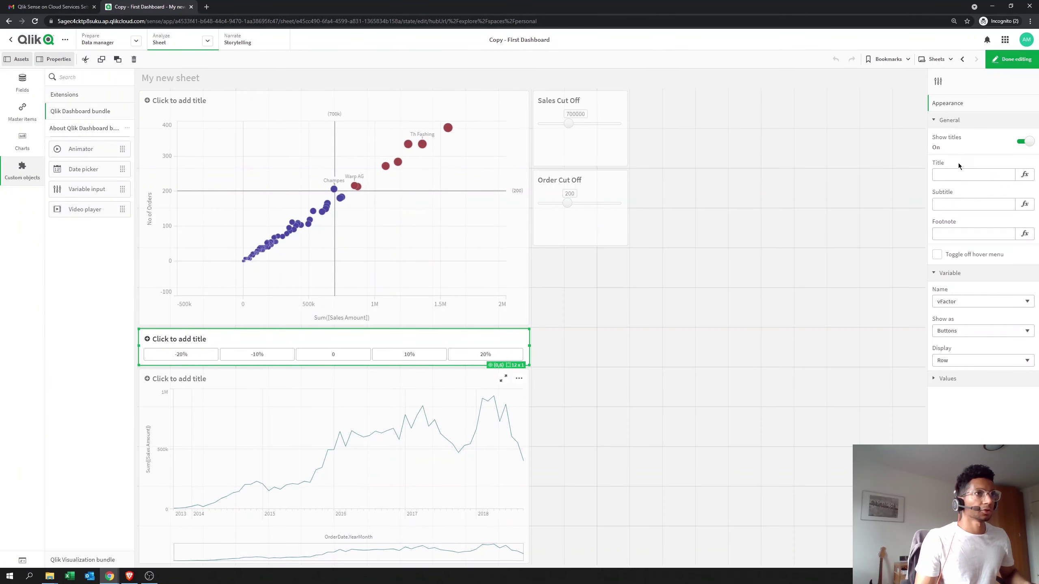
left_click(962, 174)
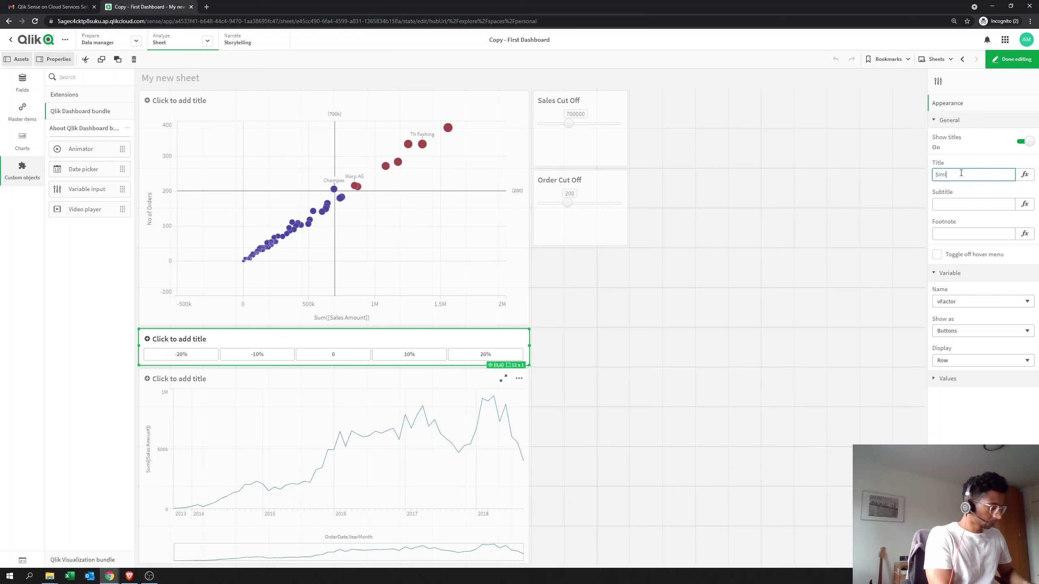
key("BackSpace")
type("Sal")
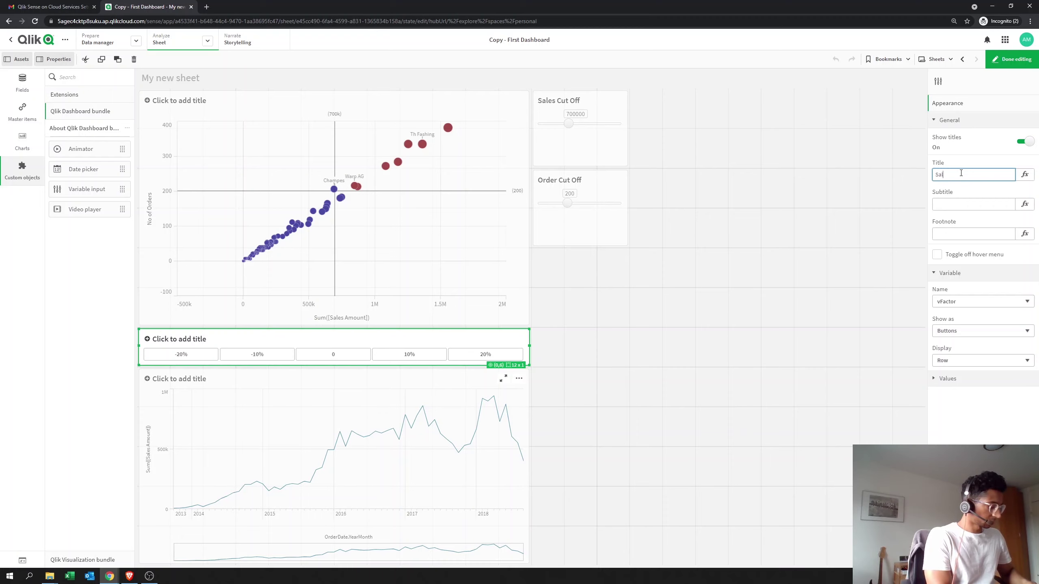
type("es Simulato")
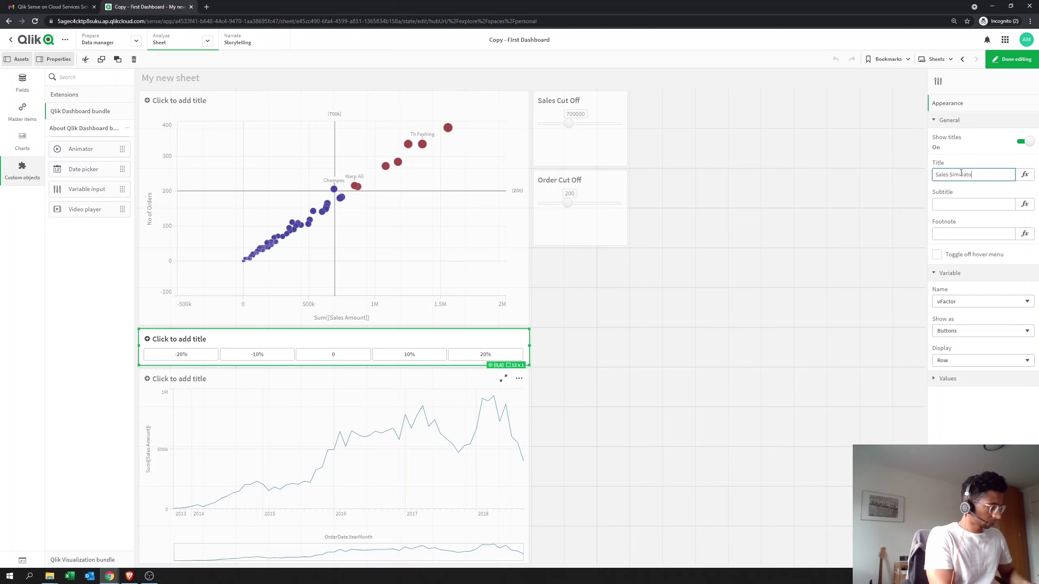
type("r")
key("Return")
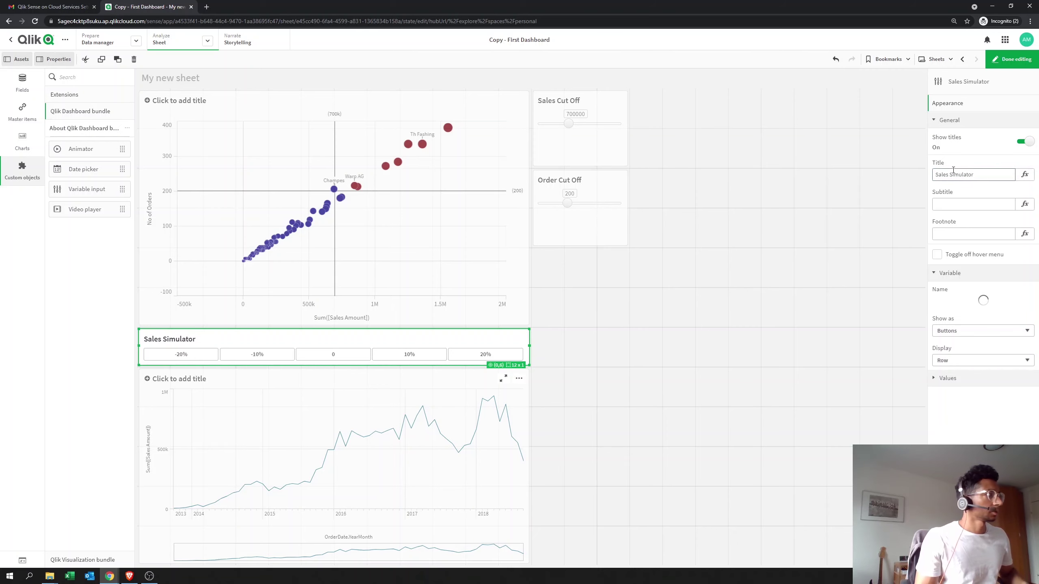
- Finish editing the sheet and test the Sales Simulator buttons 0, 10%, 20% and -10% against the line chart
left_click(1012, 59)
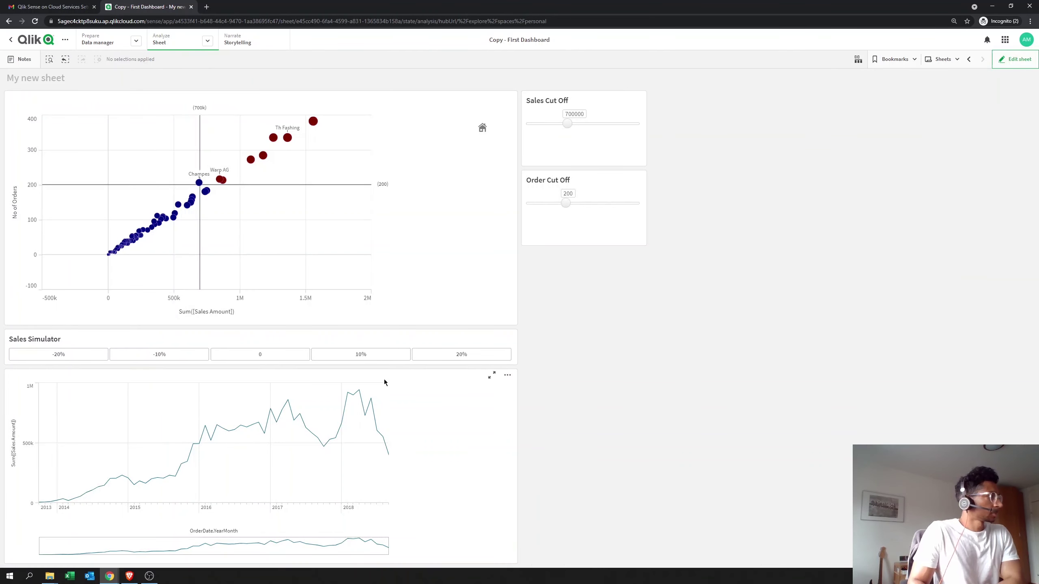
left_click(278, 362)
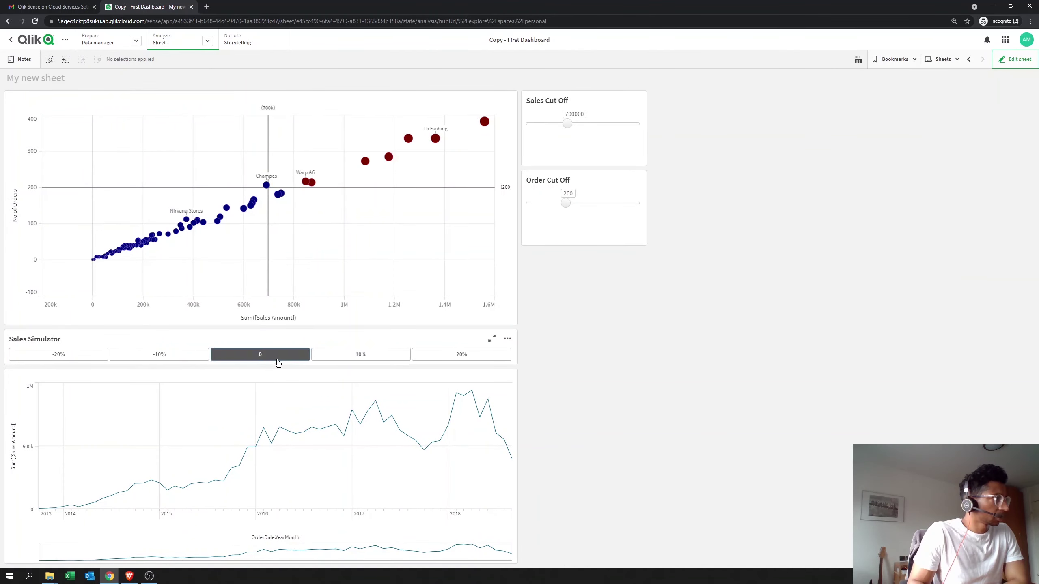
left_click(349, 360)
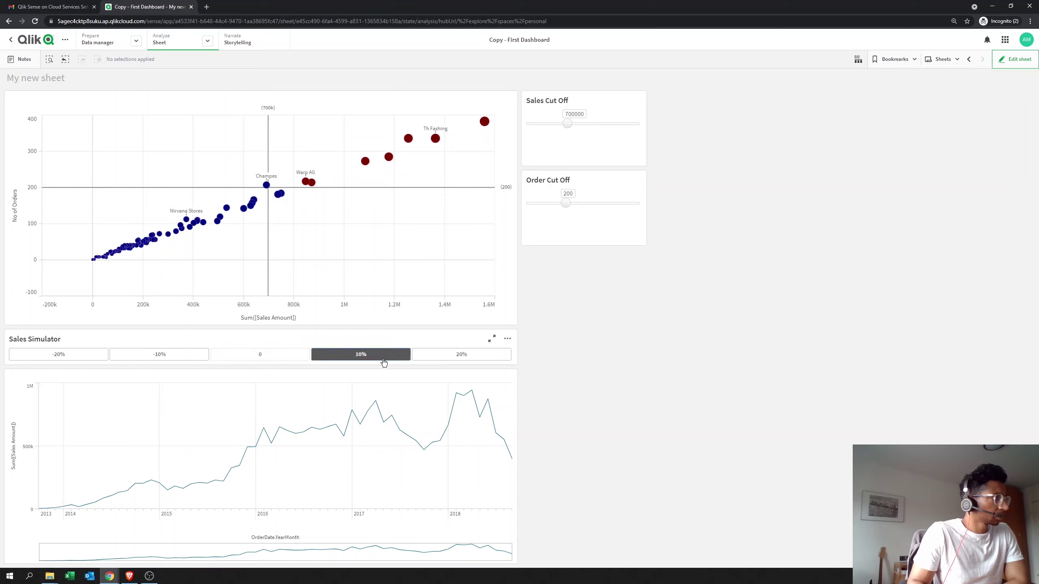
left_click(459, 357)
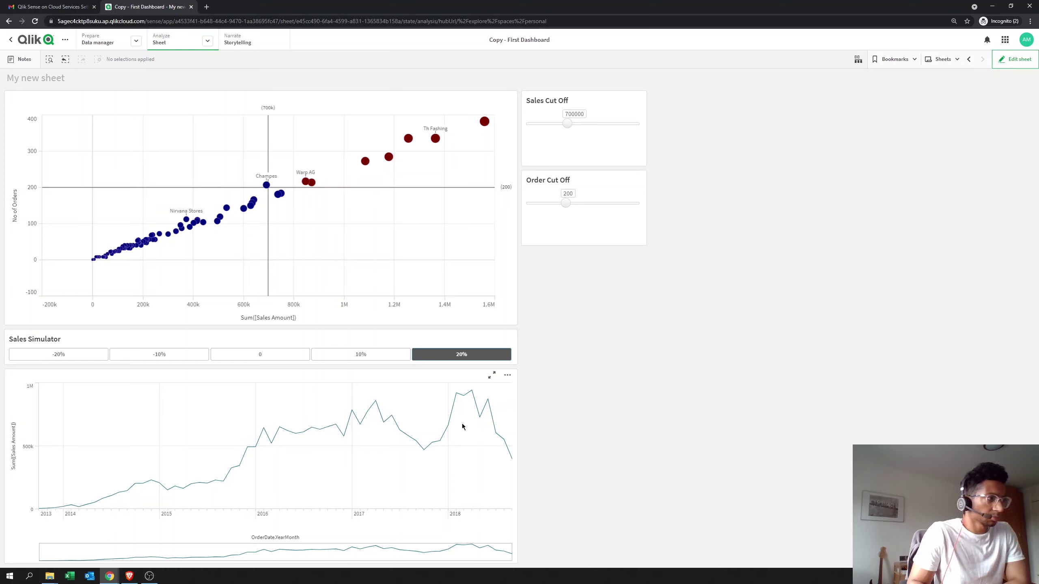
left_click(265, 354)
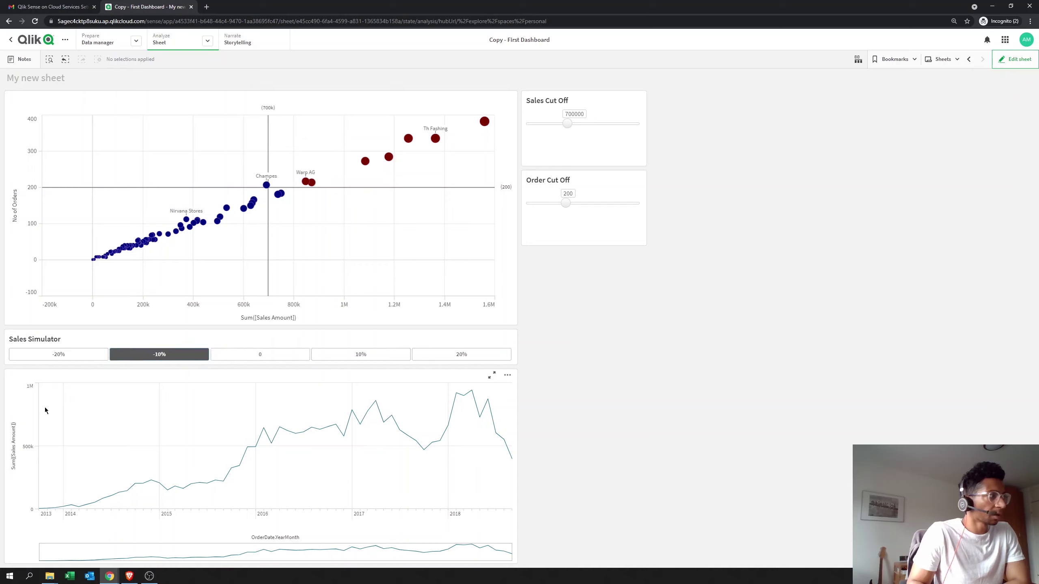
- Set the Sales Simulator to 10% and open the expression editor for a new measure on the sales line chart
left_click(64, 360)
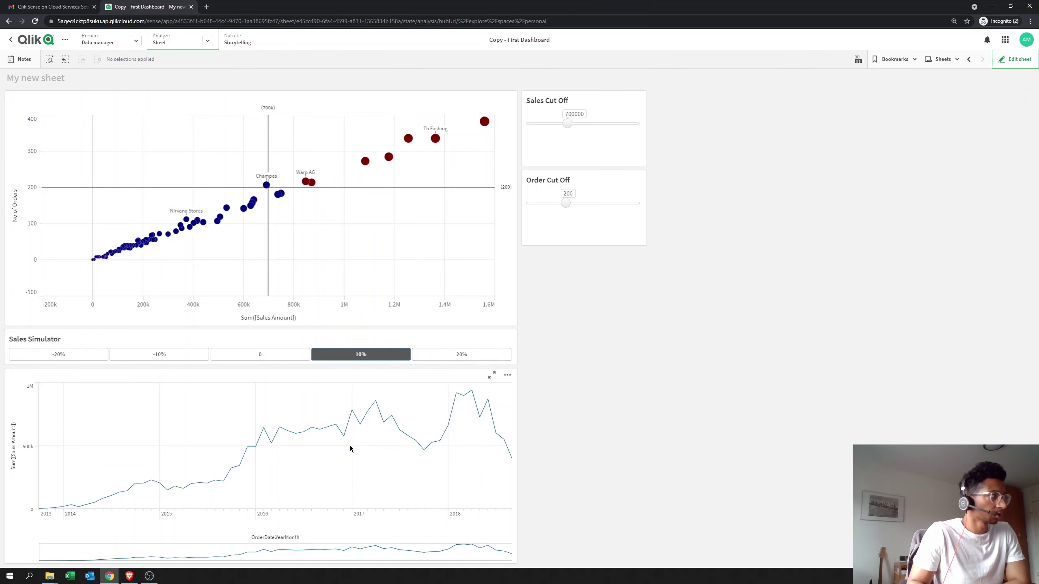
left_click(1015, 59)
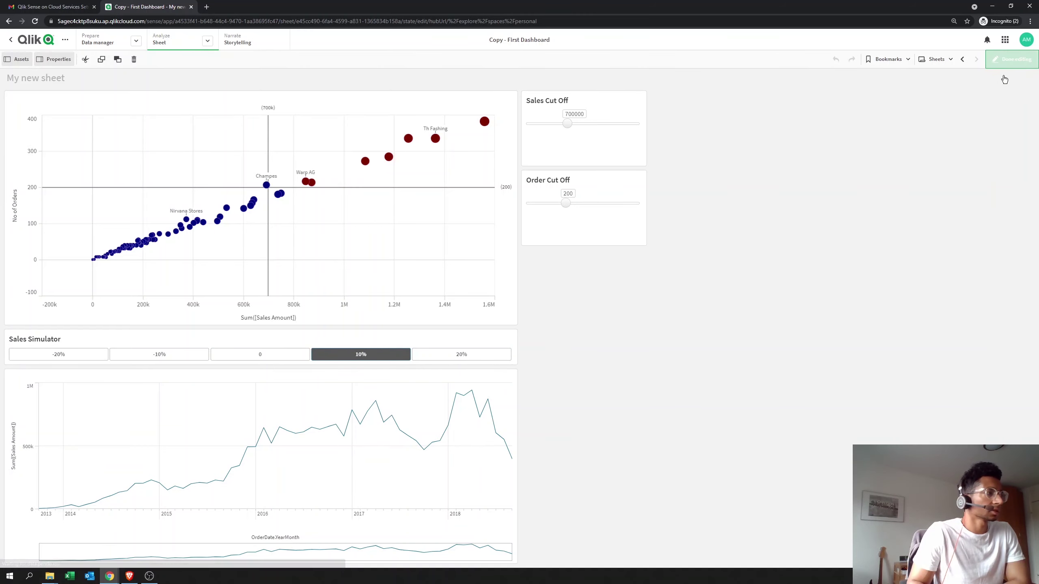
left_click(415, 340)
left_click(395, 388)
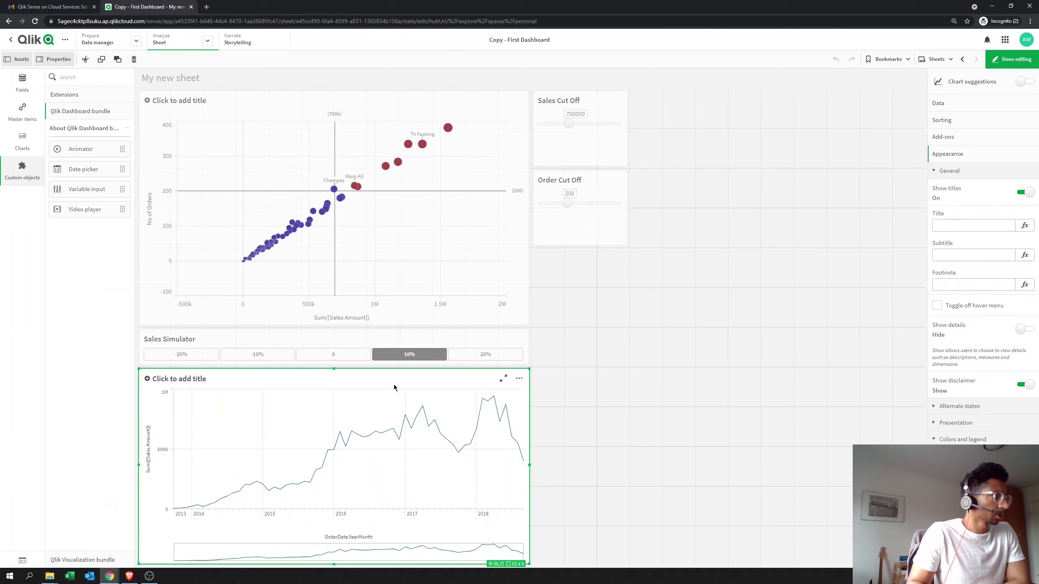
left_click(946, 174)
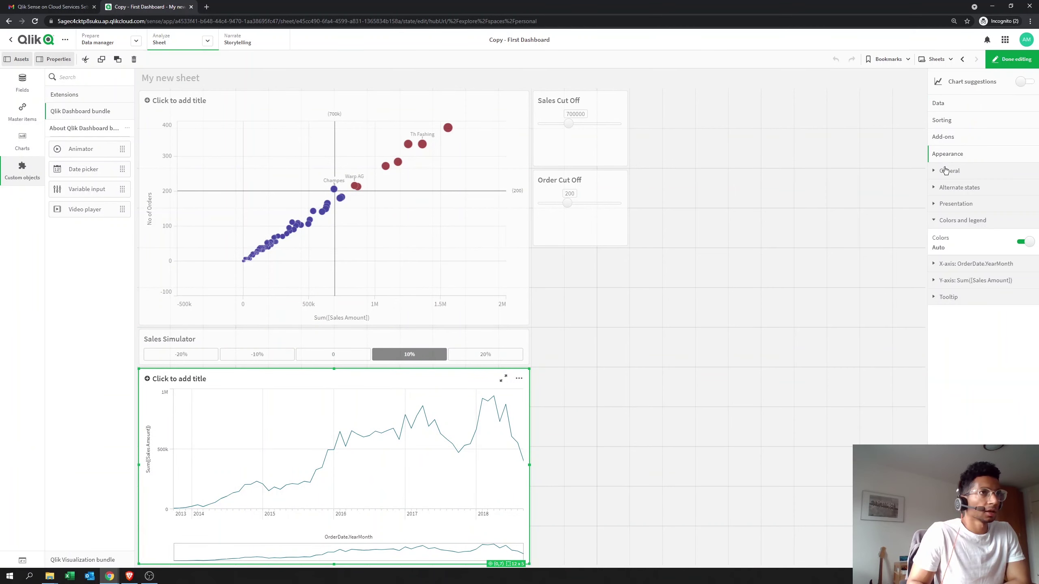
left_click(950, 103)
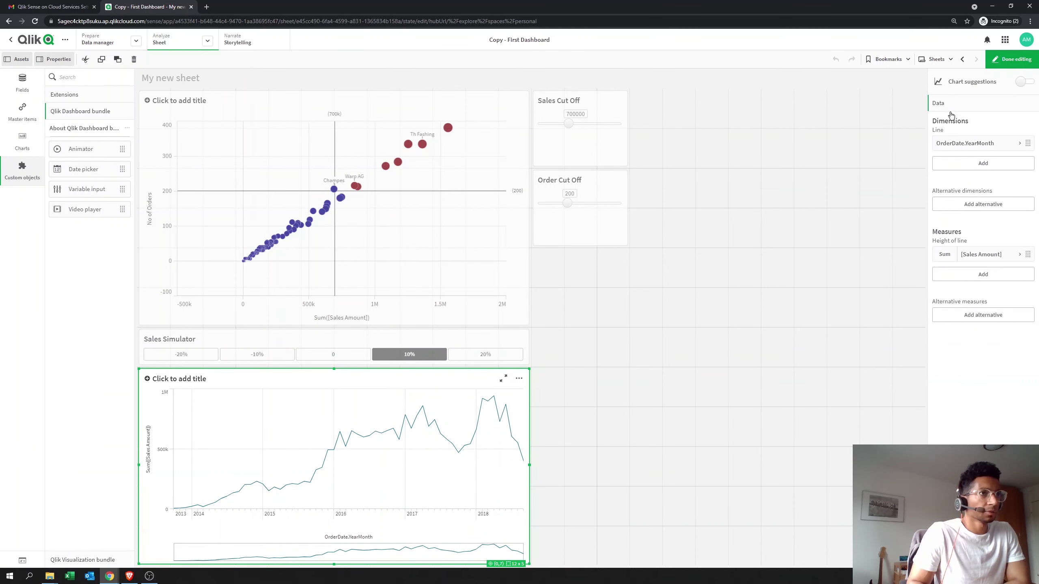
left_click(983, 275)
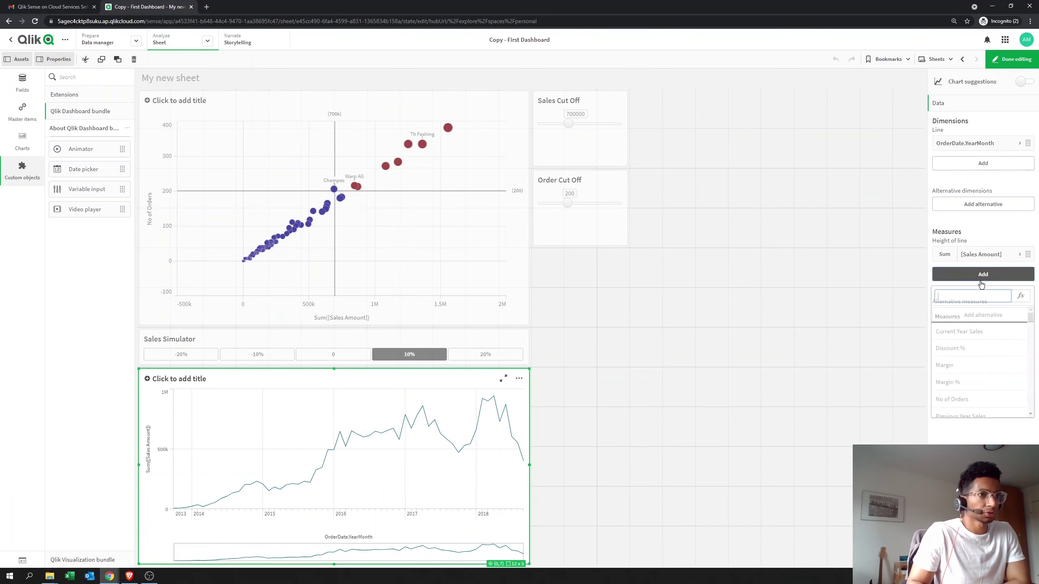
left_click(1021, 296)
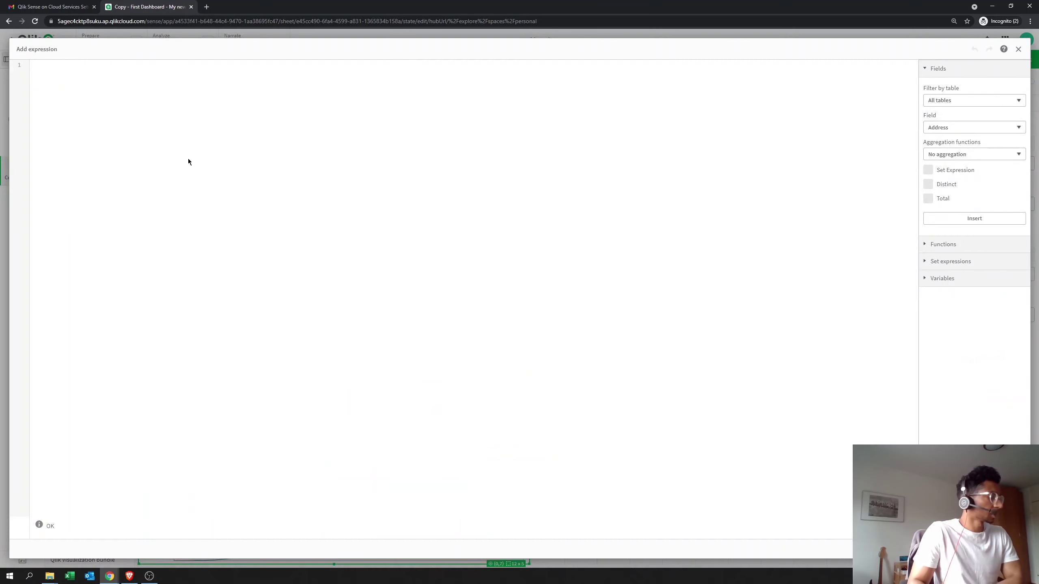
- Begin the new measure's expression with sum([Sales Amount])
type("sum(")
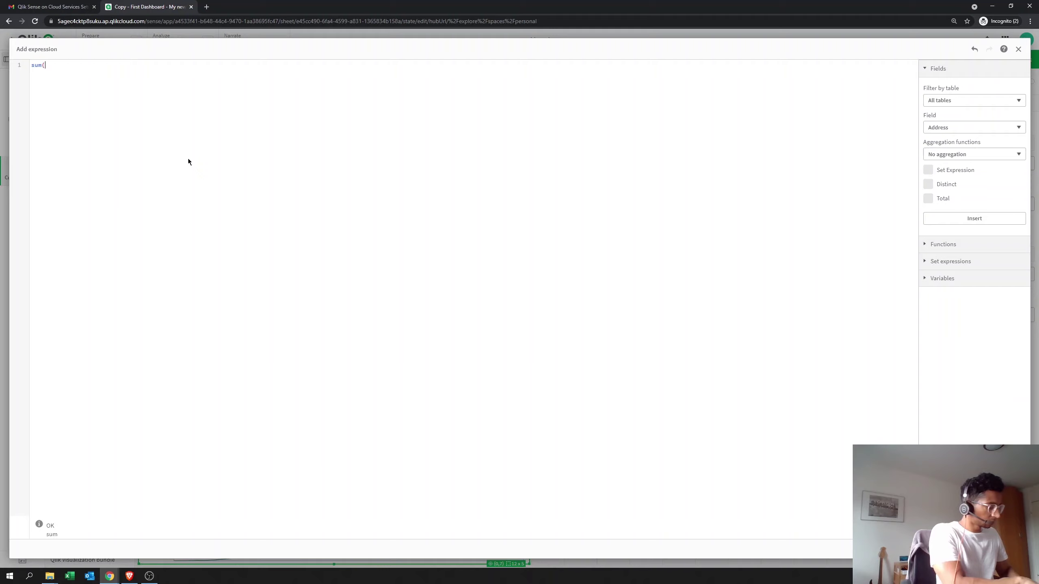
type("mou")
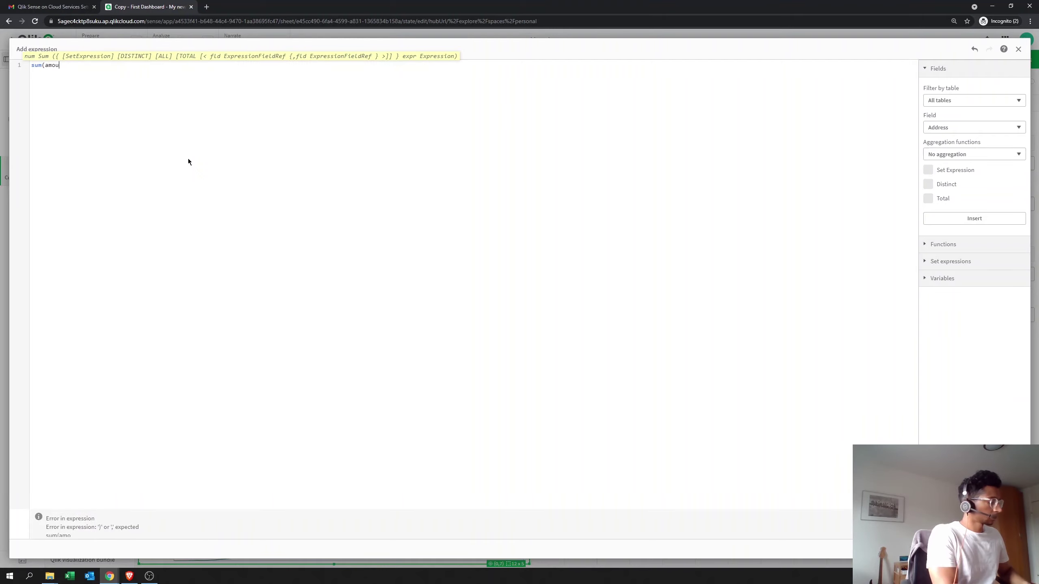
key("BackSpace")
key("BackSpace")
key("BackSpace")
key("BackSpace")
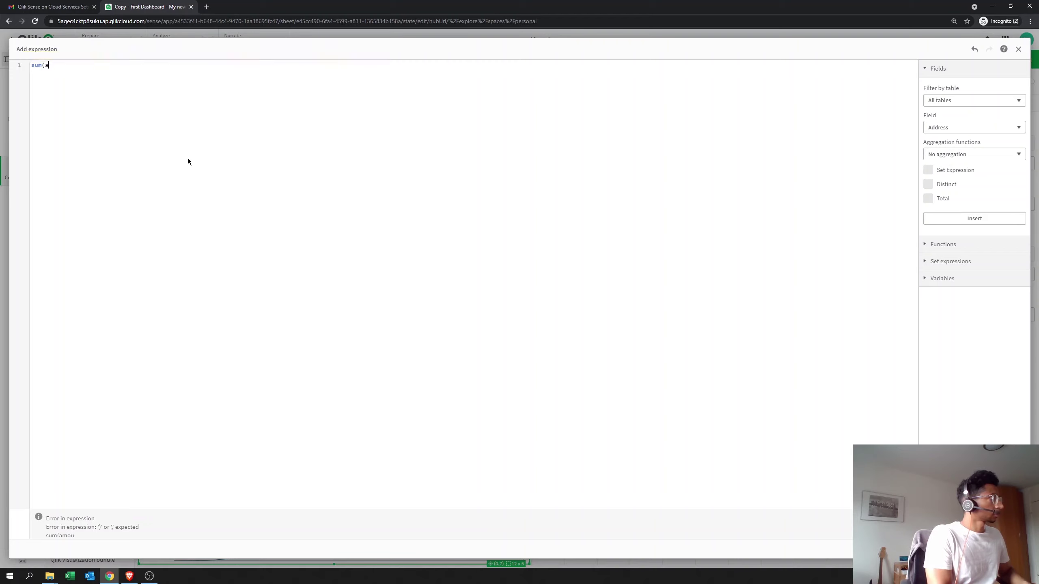
type("sa")
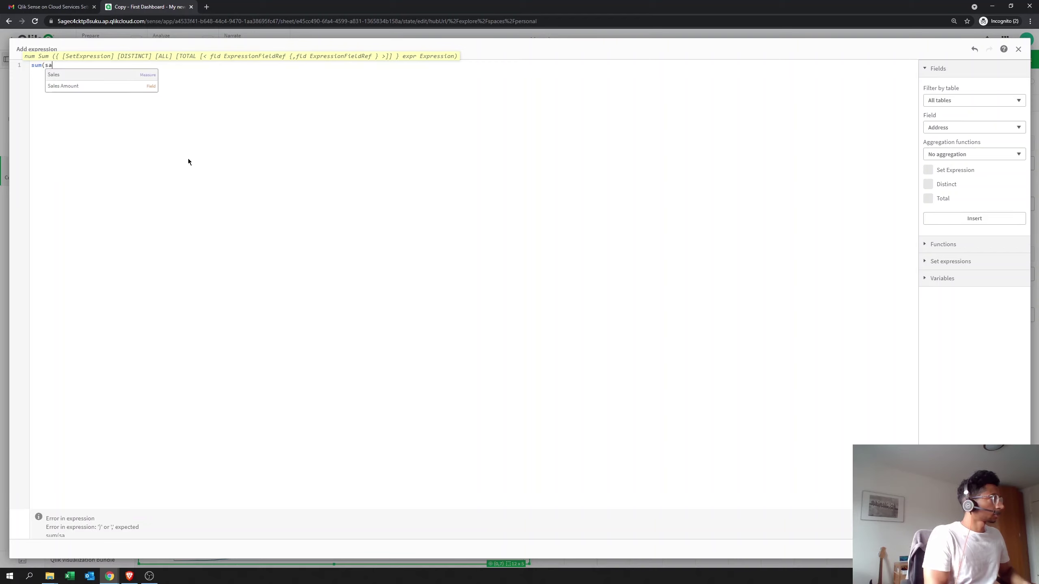
key("Down")
key("Return")
type(")")
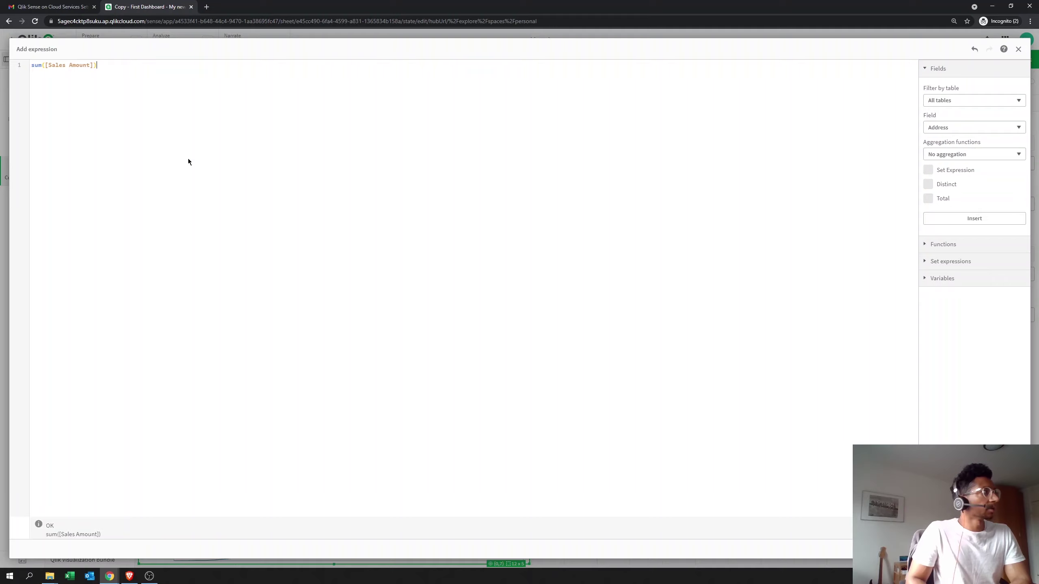
- Multiply the sales sum by (1+$(vFactor)) and apply the expression as the line chart's second measure
type("*")
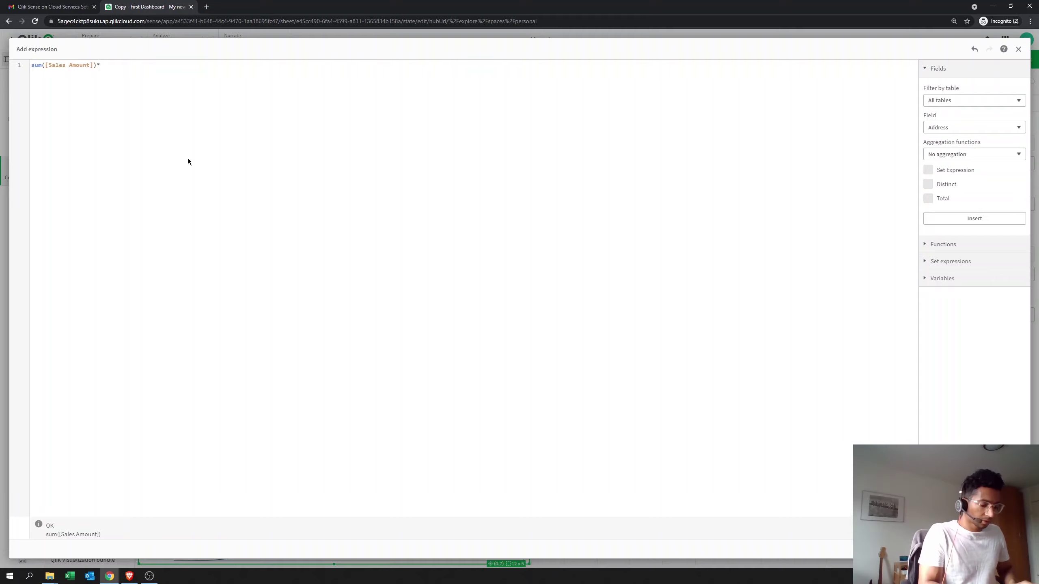
type("(")
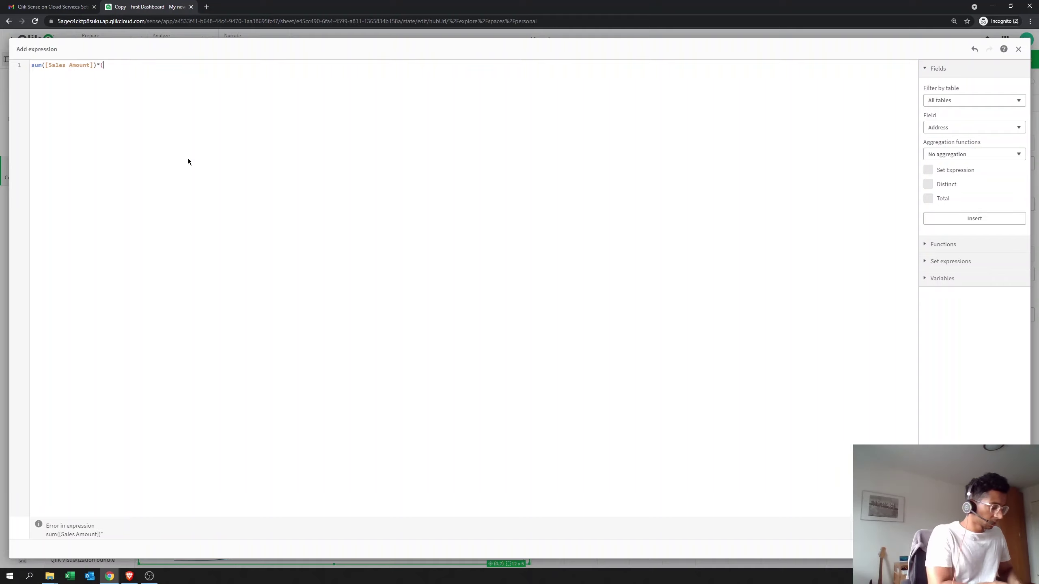
type("1")
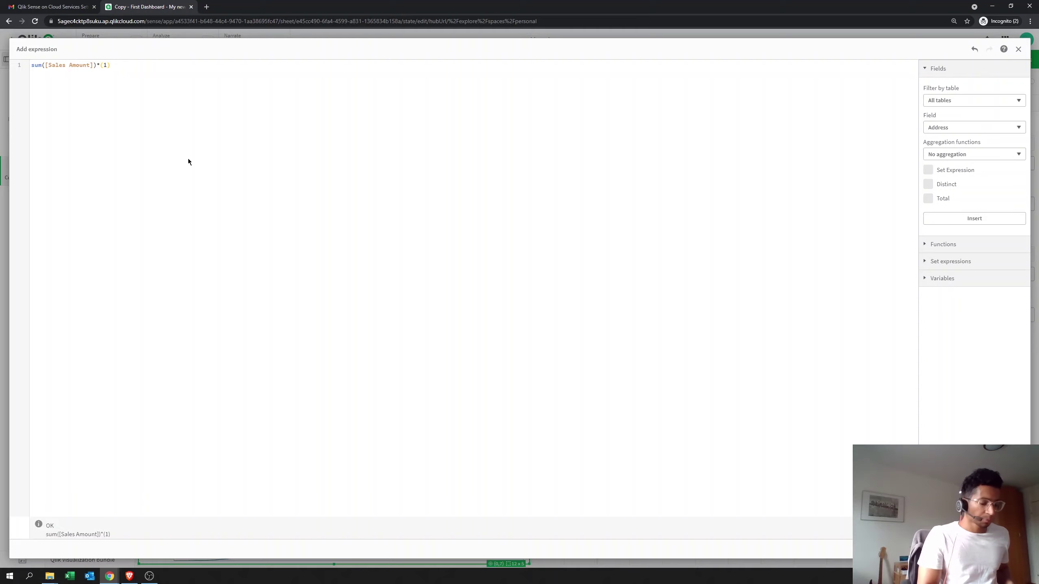
type("+")
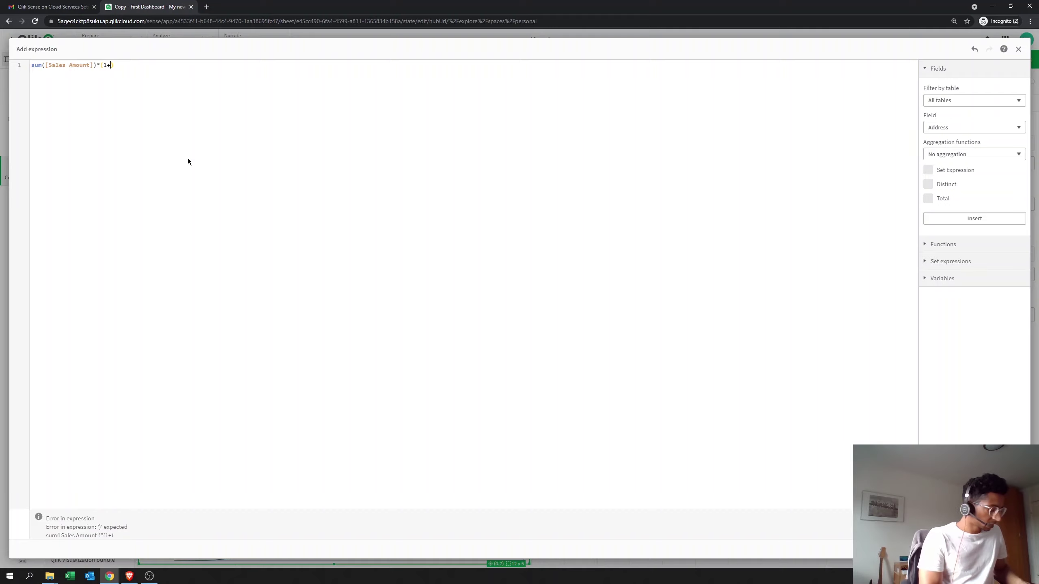
type("$(v")
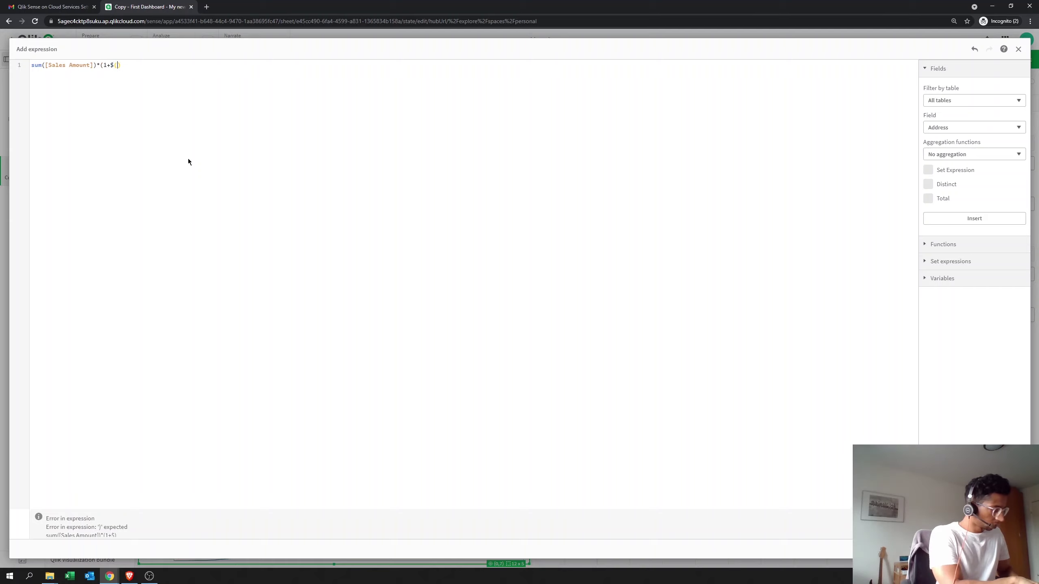
key("Down")
key("Down")
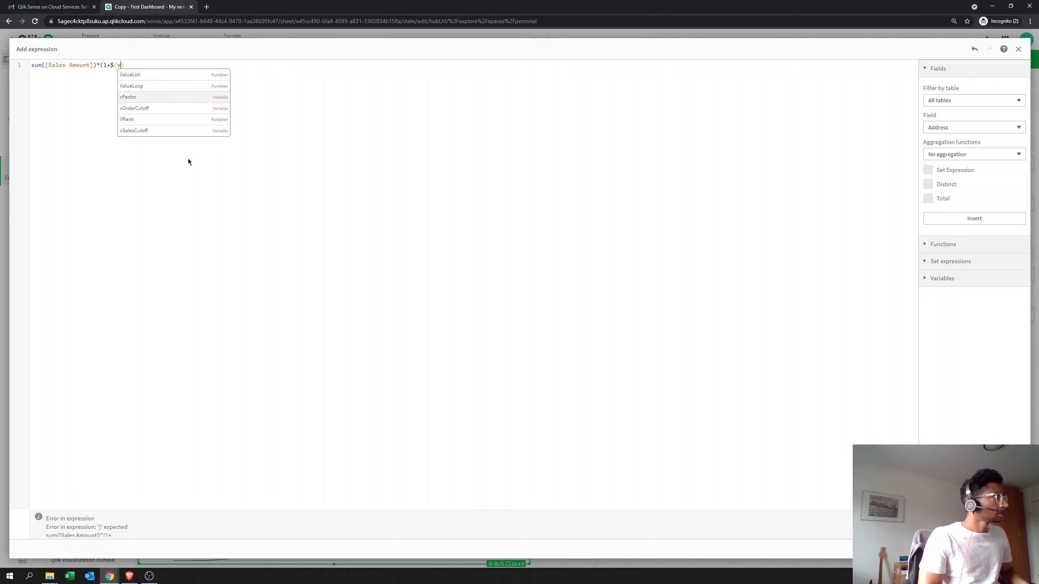
key("Return")
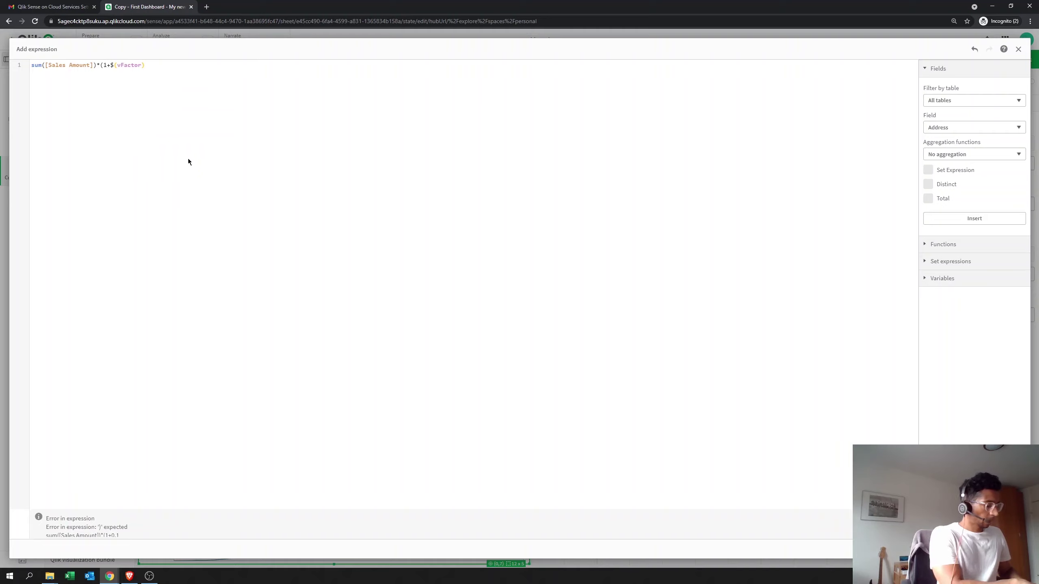
type(")")
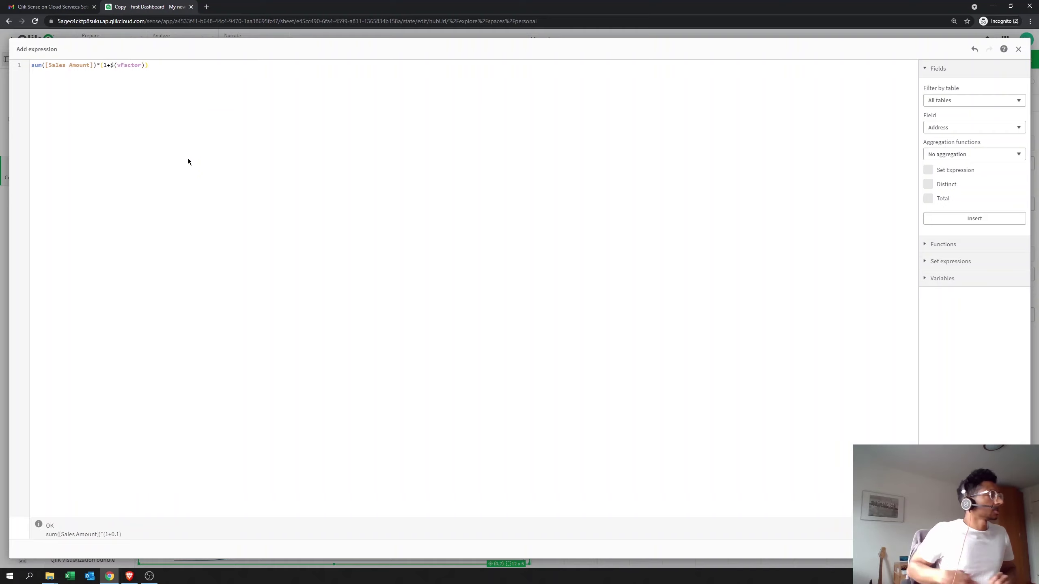
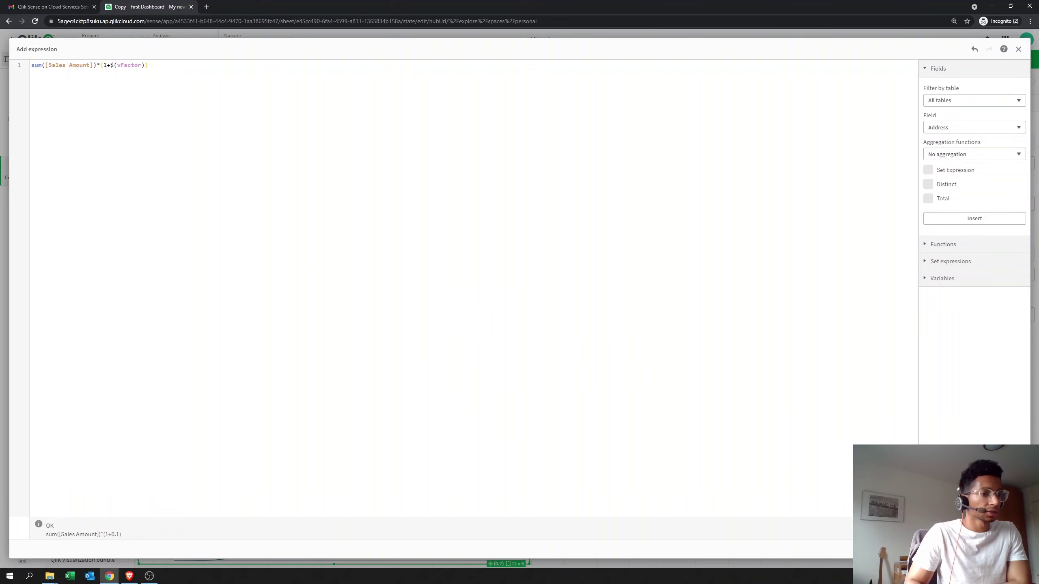
left_click(1013, 550)
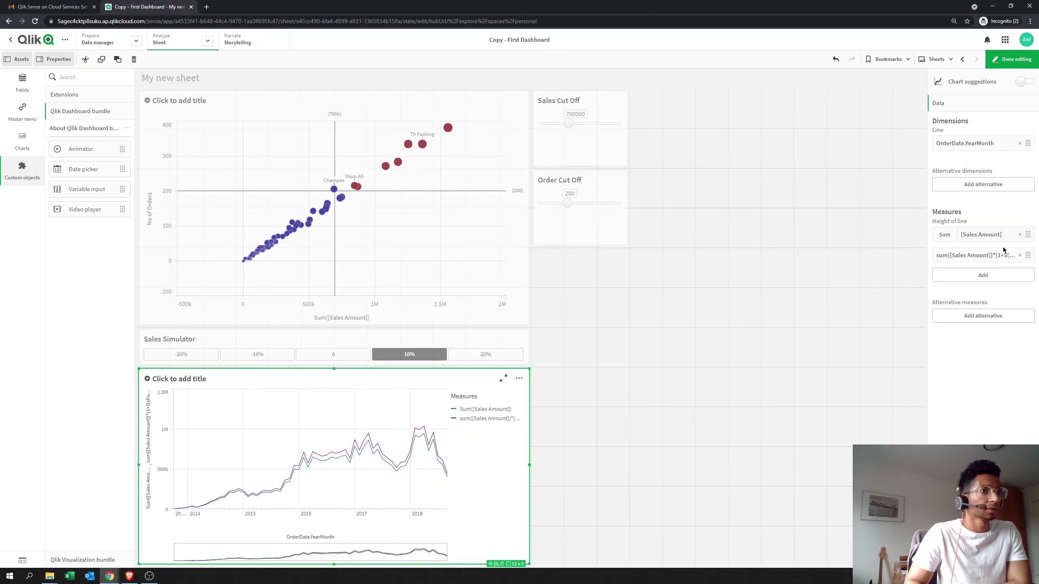
- Label the line chart's second measure Simulated Sales and finish editing the sheet
left_click(974, 255)
left_click(952, 324)
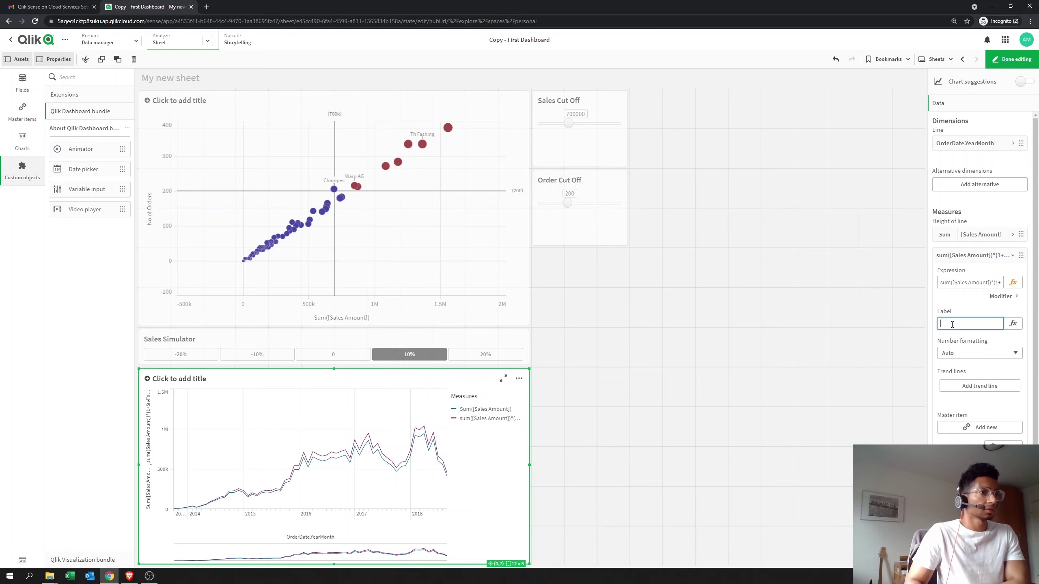
type("Sim")
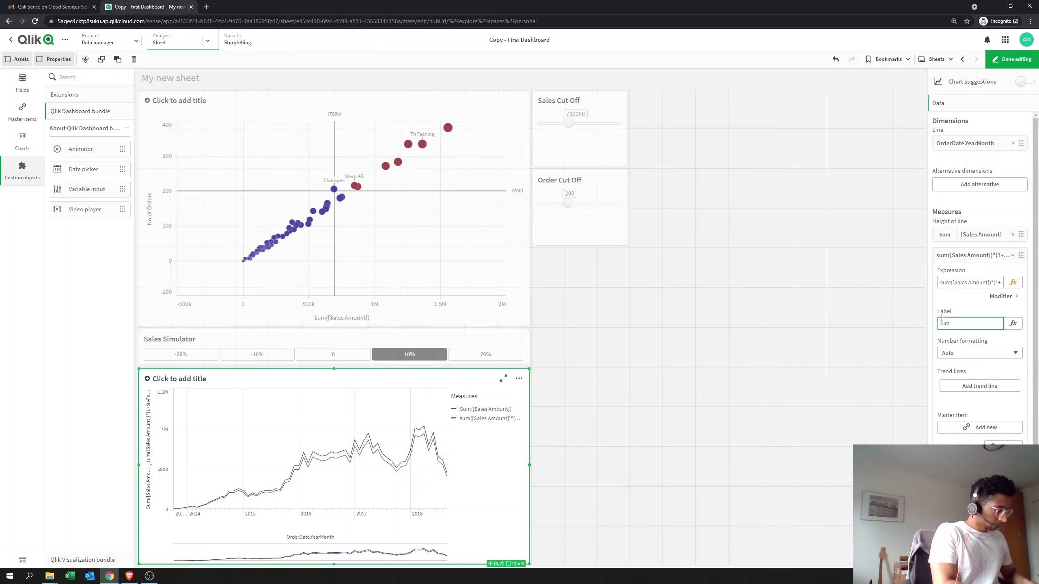
type("ulated Sales")
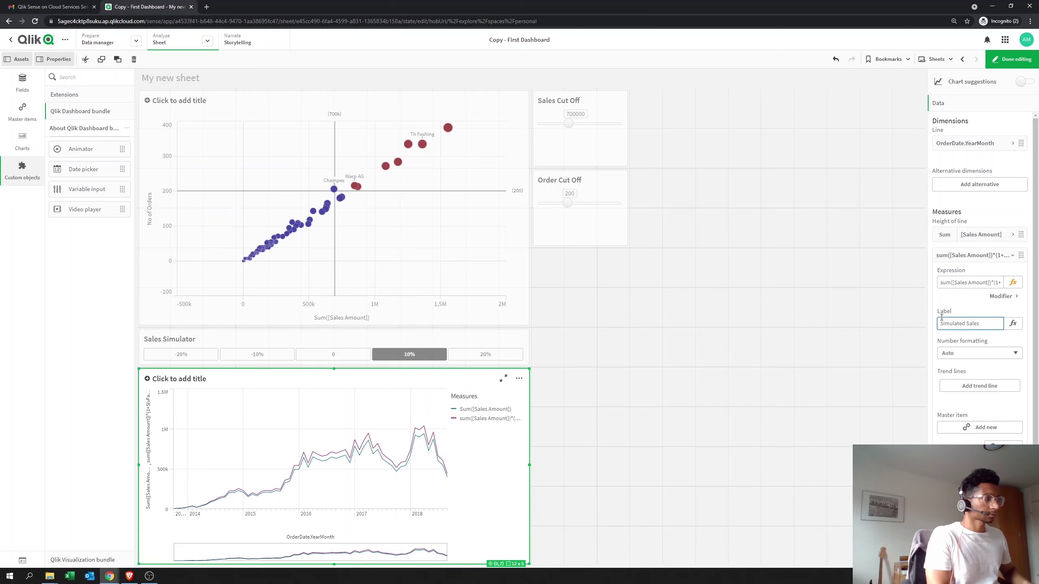
key("Return")
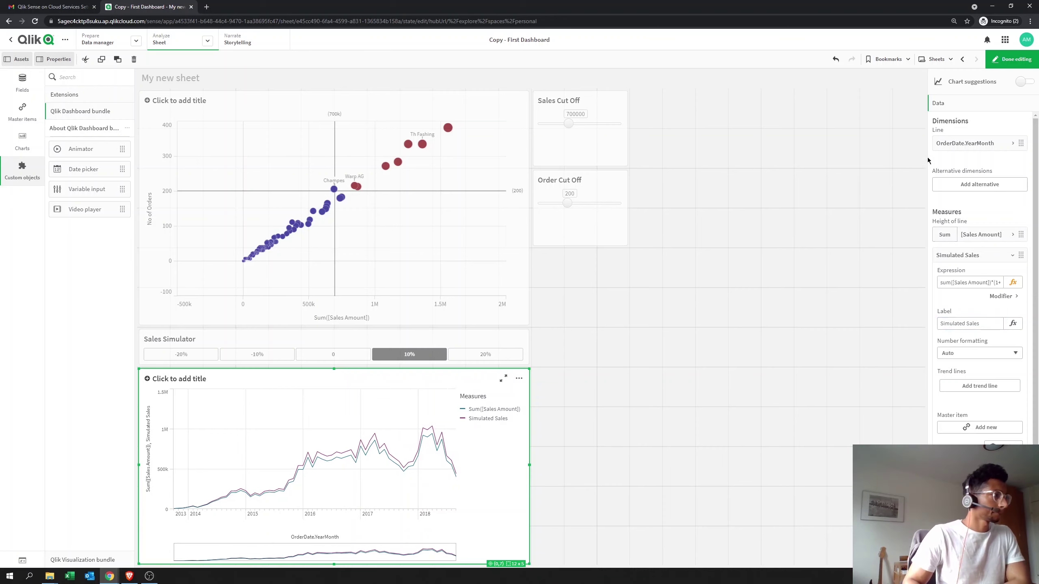
left_click(1000, 257)
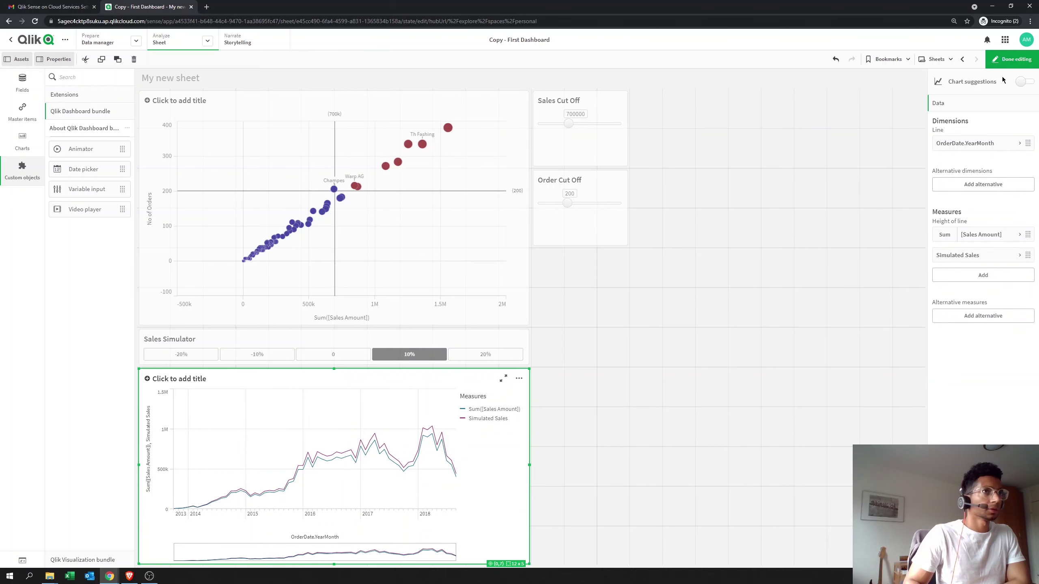
left_click(1005, 64)
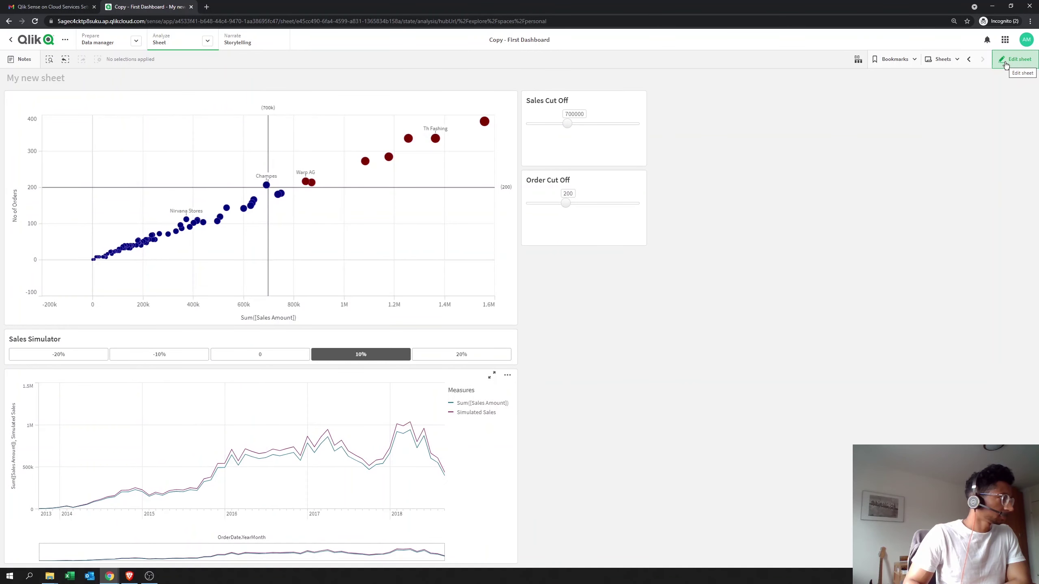
- Reopen the sheet for editing and change the sales line chart's presentation to Area
left_click(1005, 64)
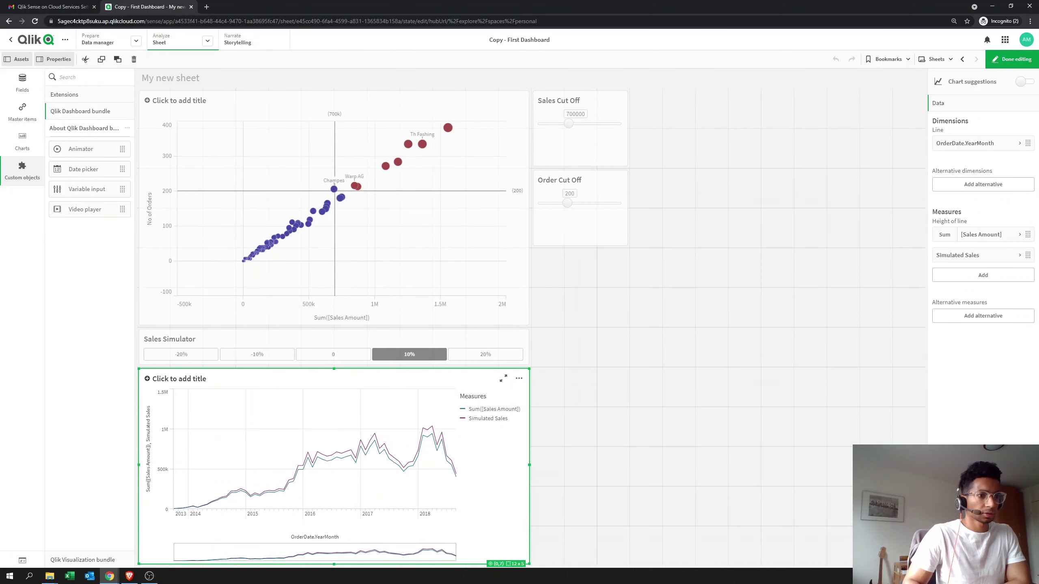
left_click(957, 560)
left_click(955, 221)
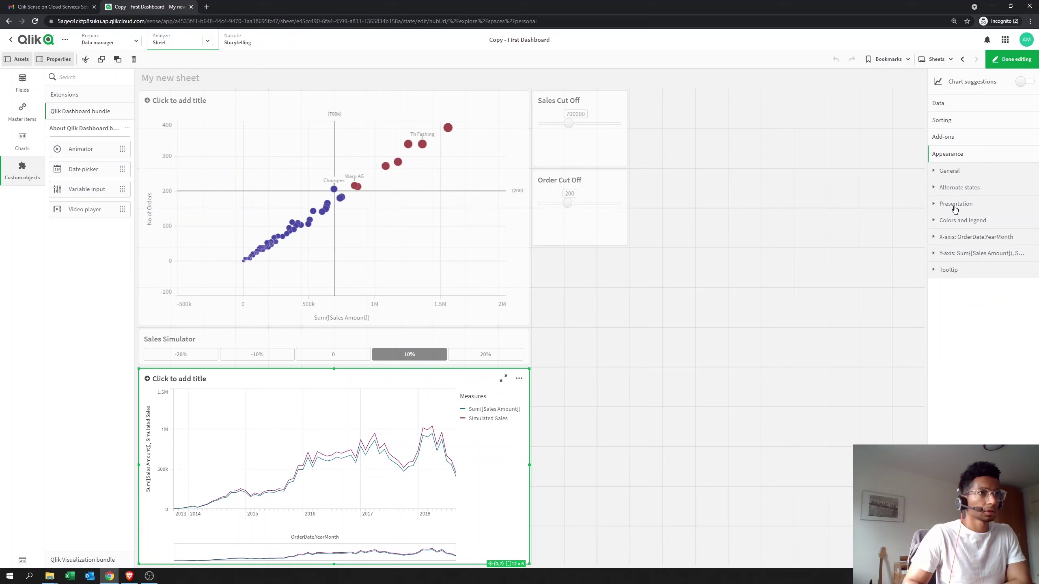
left_click(955, 204)
left_click(1010, 257)
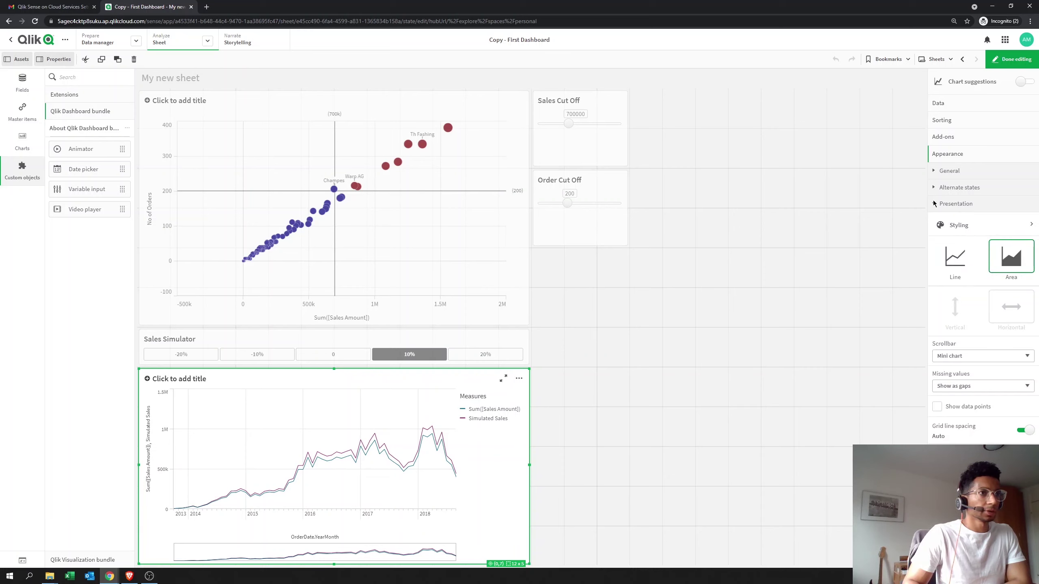
left_click(947, 203)
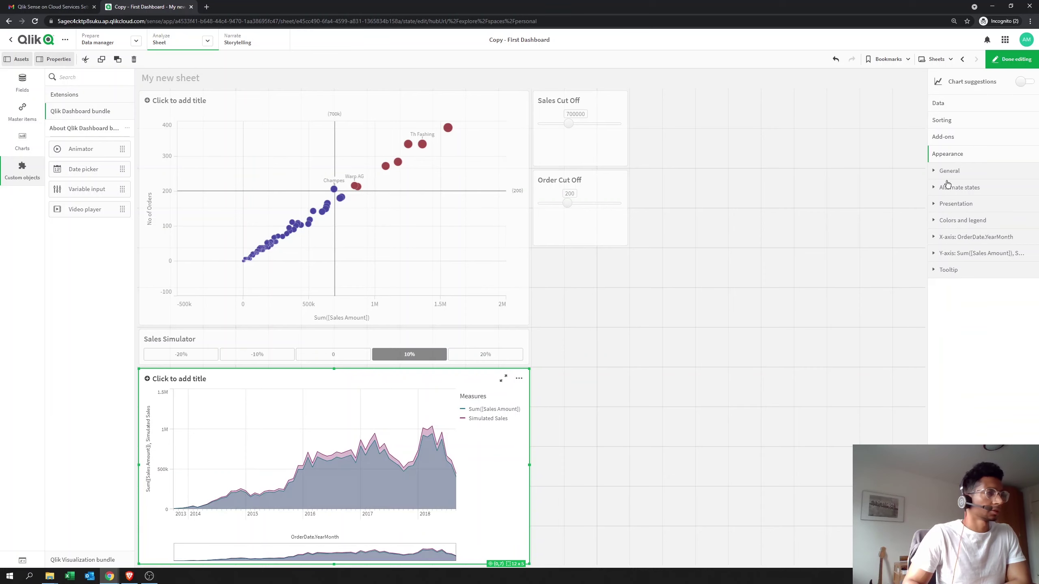
- Finish editing the sheet and test the Sales Simulator at 20%, ending with -20% selected
left_click(999, 62)
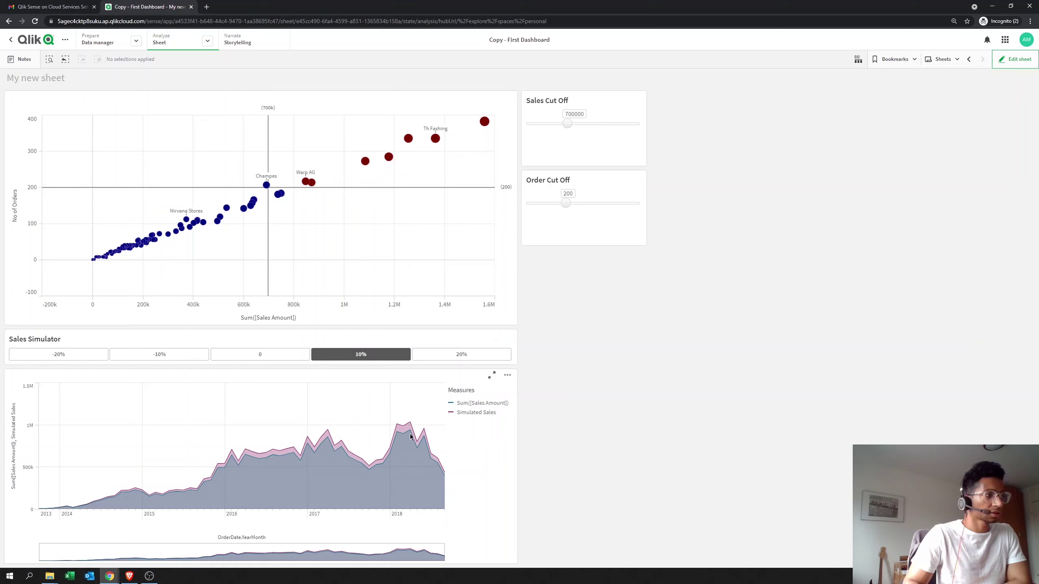
left_click(464, 354)
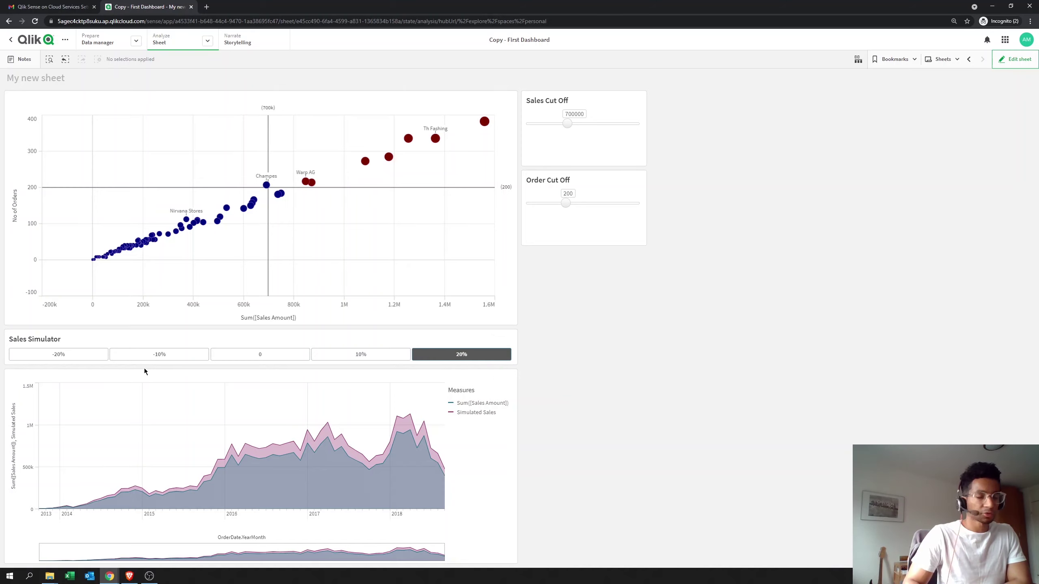
left_click(84, 358)
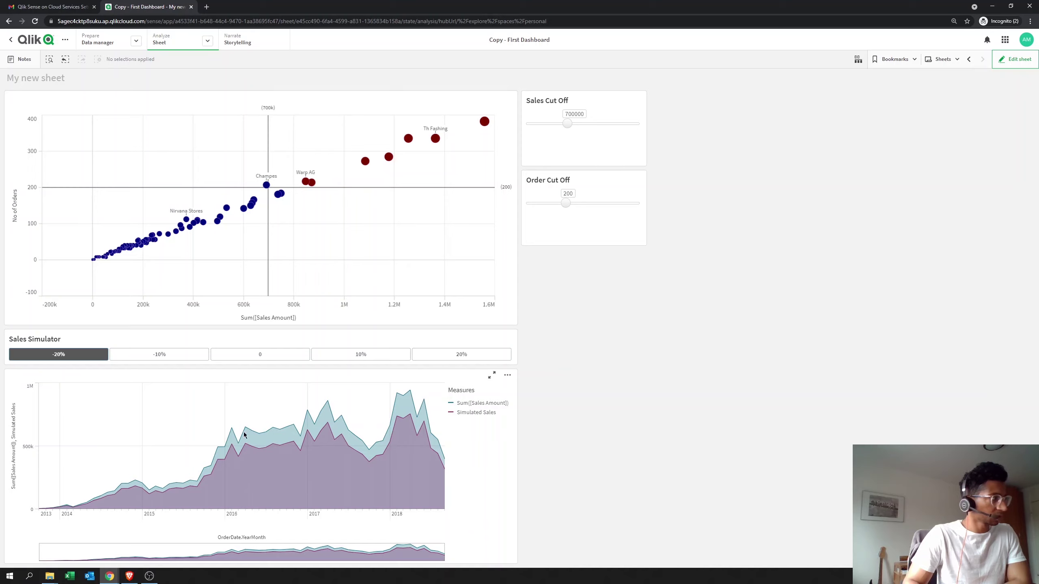
- Test the Sales Simulator at 10%, ending with 20% selected
left_click(346, 357)
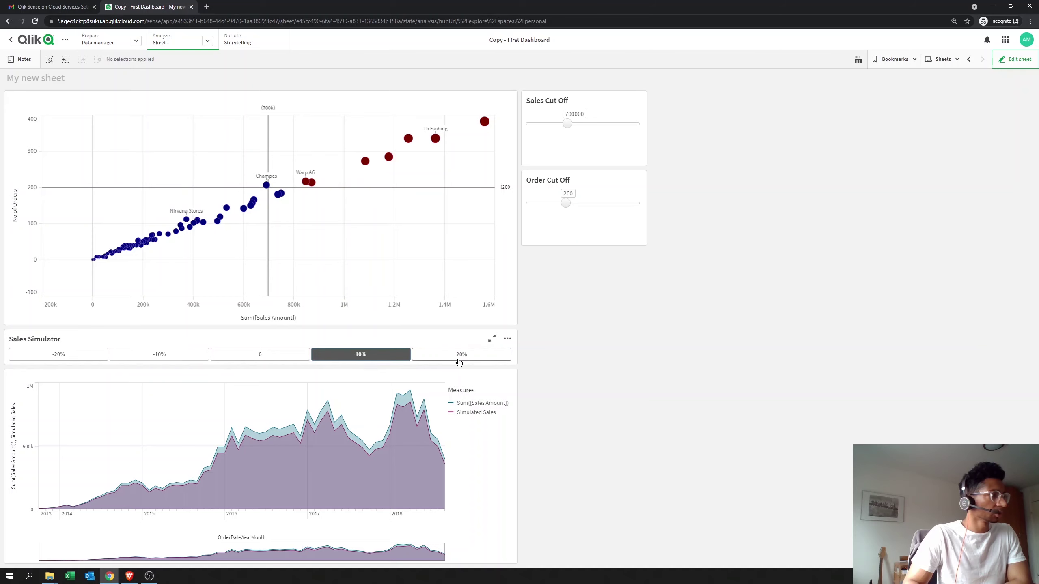
left_click(451, 360)
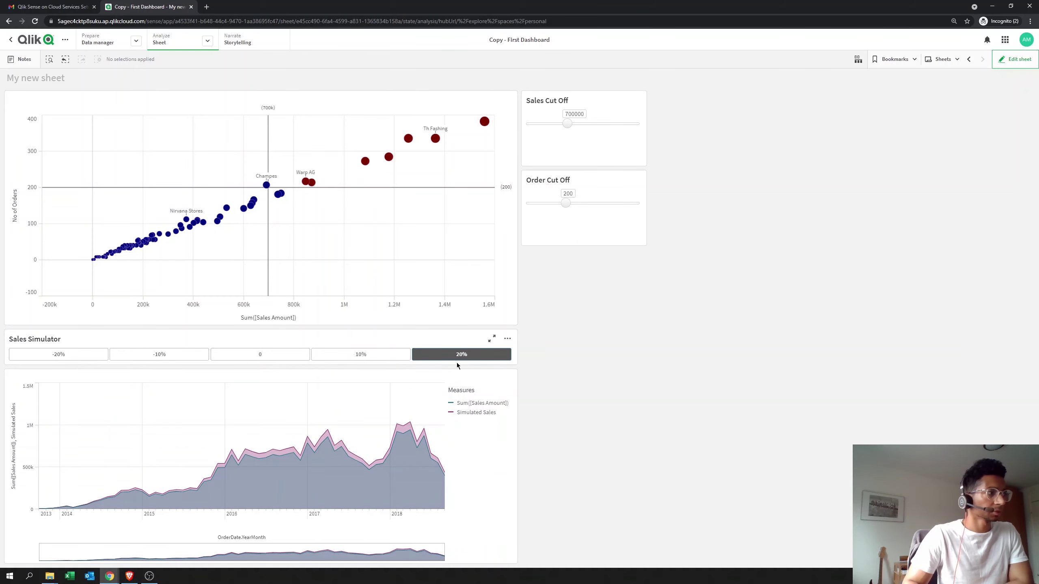
- Reopen the sheet for editing and place the Sales Cut Off slider in one row above the left half of the scatter plot
double_click(575, 146)
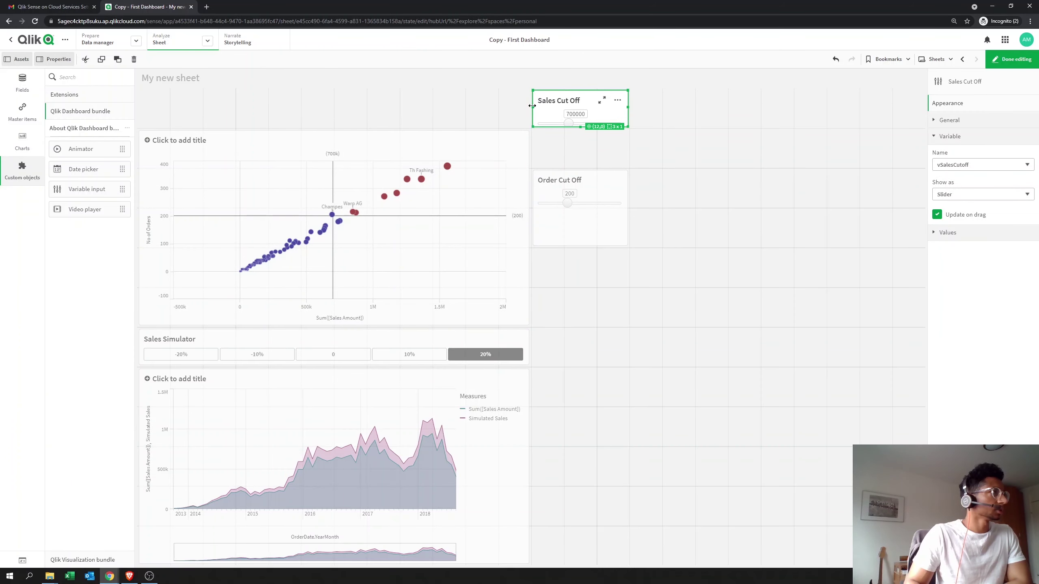
left_click_drag(531, 106, 107, 107)
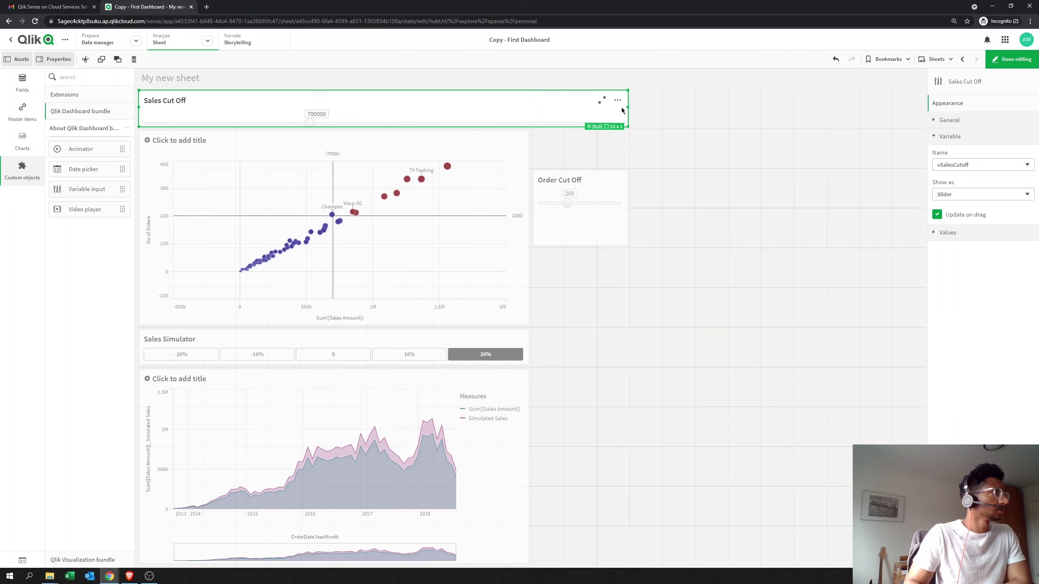
left_click_drag(628, 107, 342, 105)
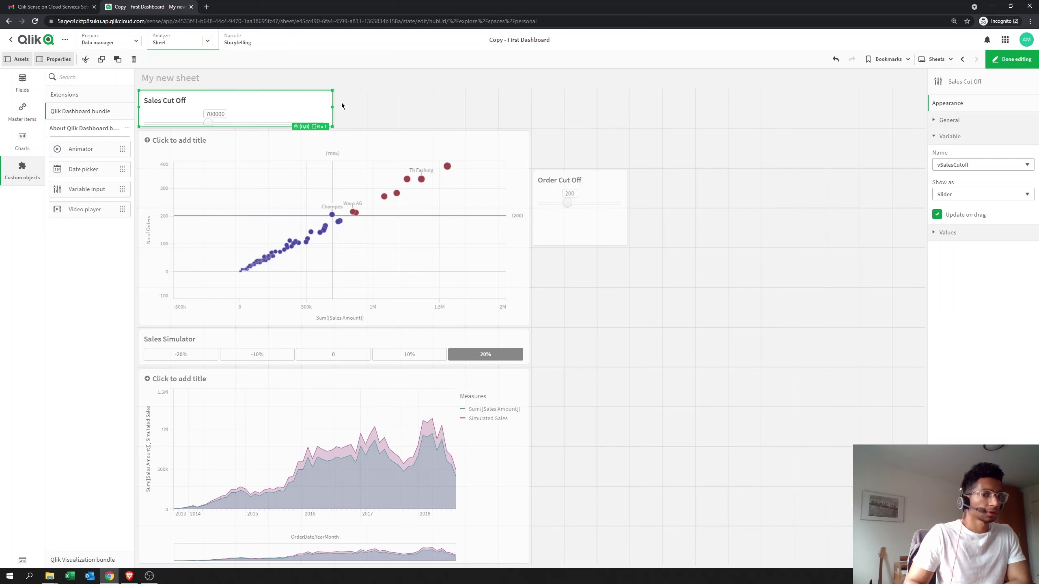
- Fit the Order Cut Off slider in one row above the right half of the scatter plot and finish editing the sheet
left_click(576, 223)
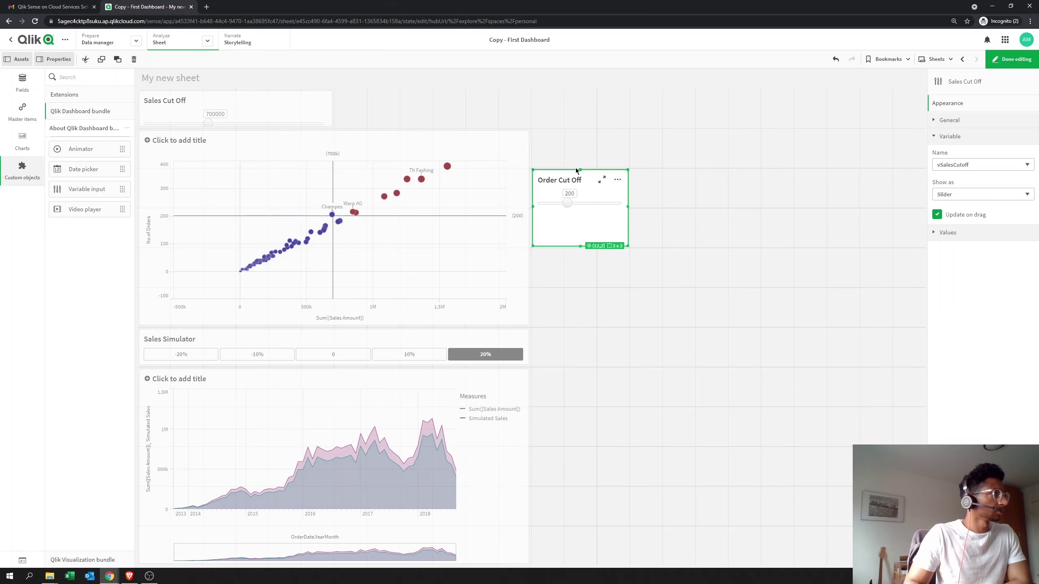
left_click_drag(580, 171, 581, 90)
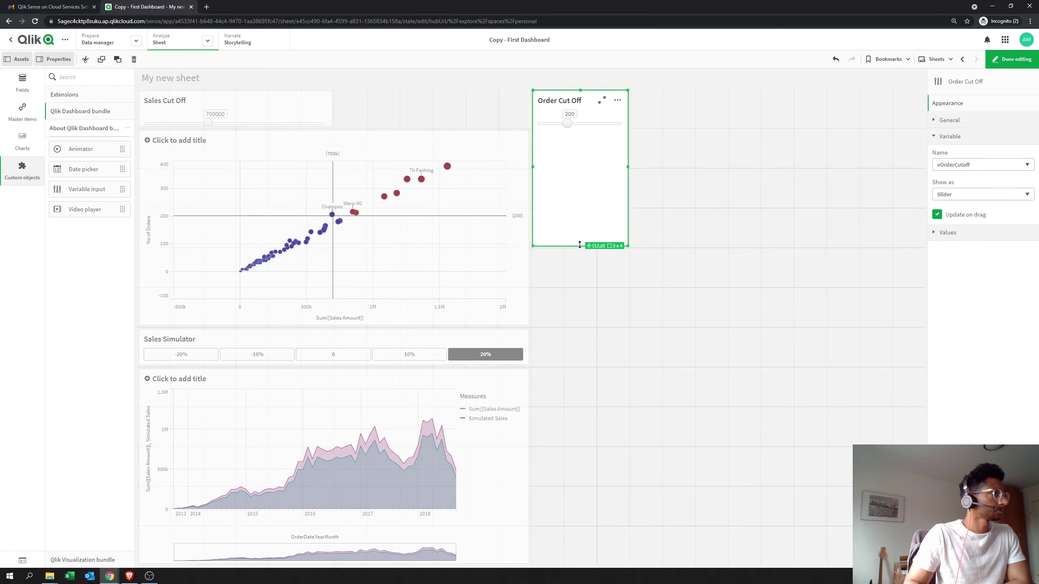
left_click_drag(580, 244, 569, 139)
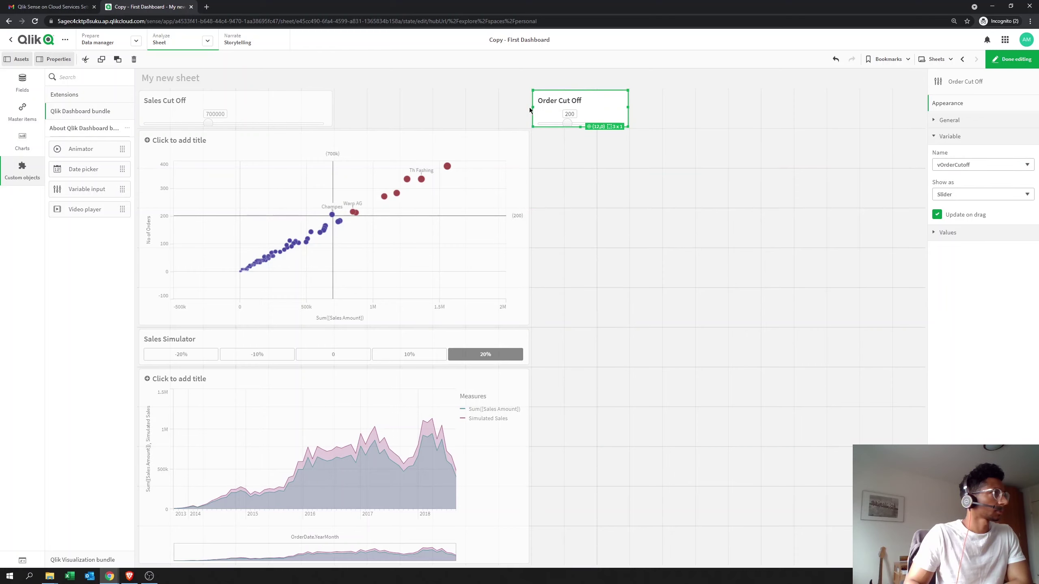
left_click_drag(531, 108, 320, 111)
left_click_drag(629, 106, 539, 112)
left_click(1000, 60)
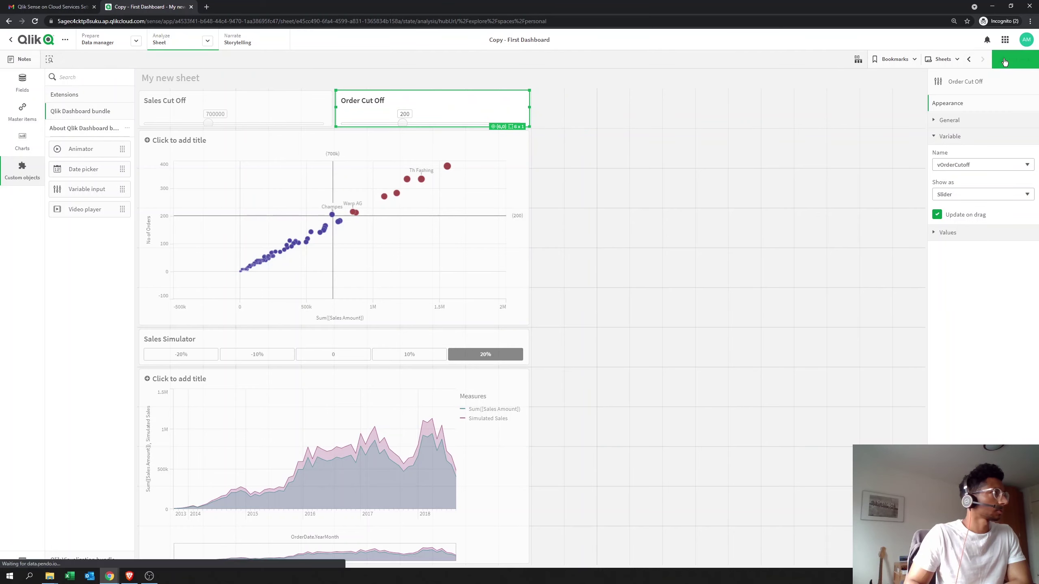
left_click(1001, 62)
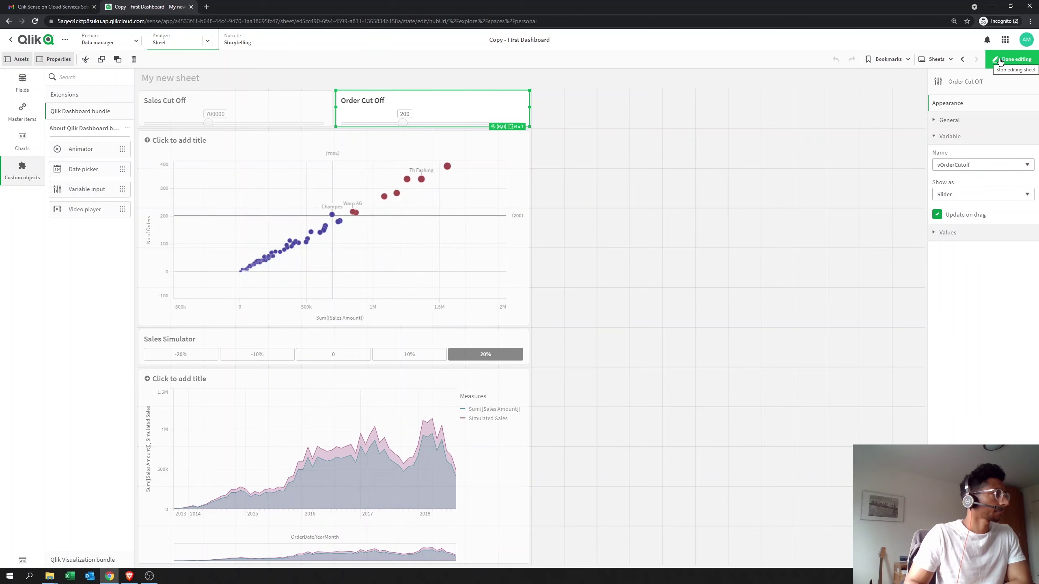
left_click(1001, 60)
left_click(1001, 60)
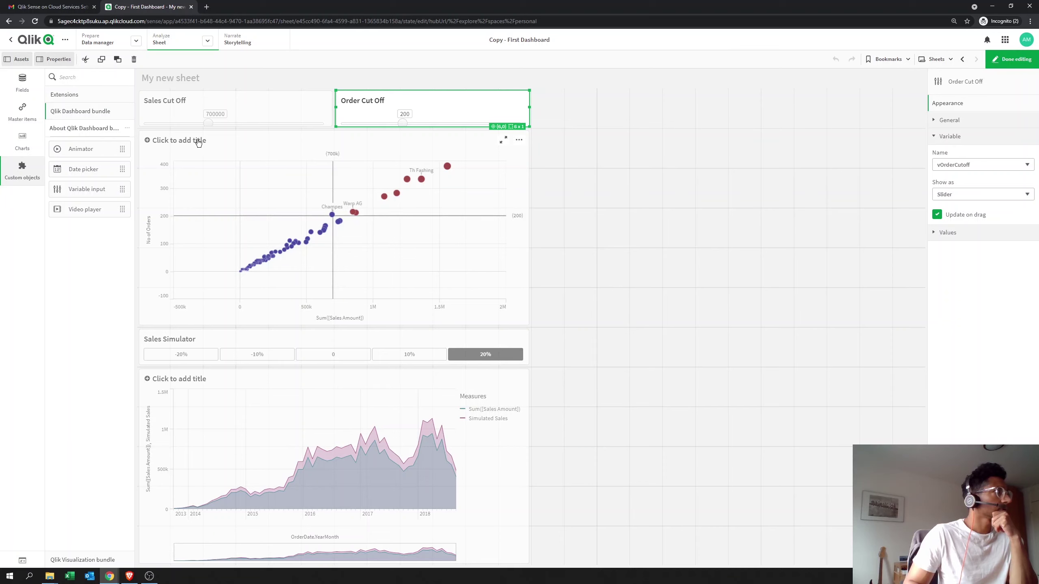
left_click(241, 140)
left_click(1014, 61)
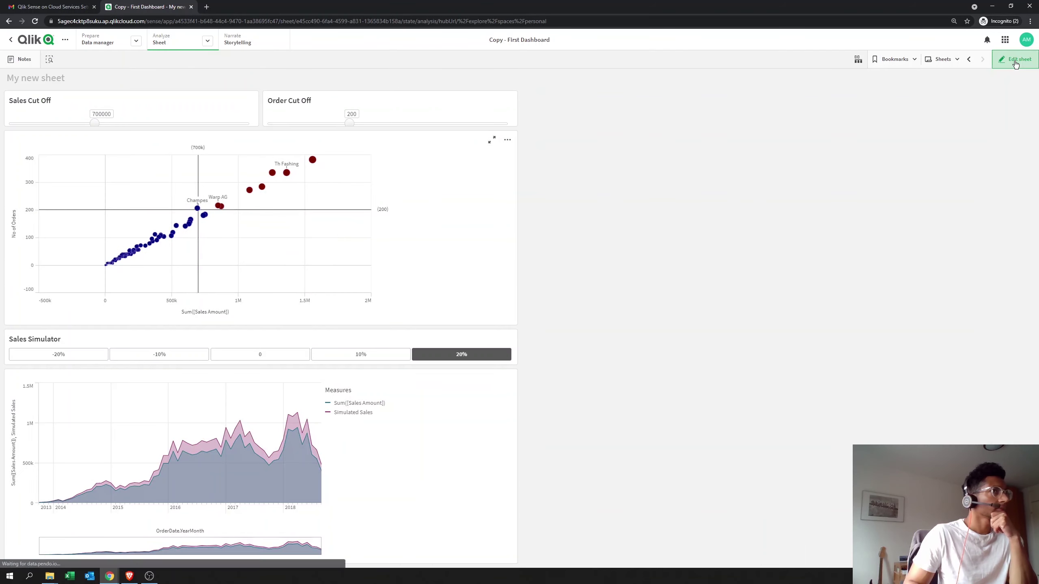
- Reopen the sheet for editing, title the scatter plot Target Quadrant, and finish editing
left_click(1016, 61)
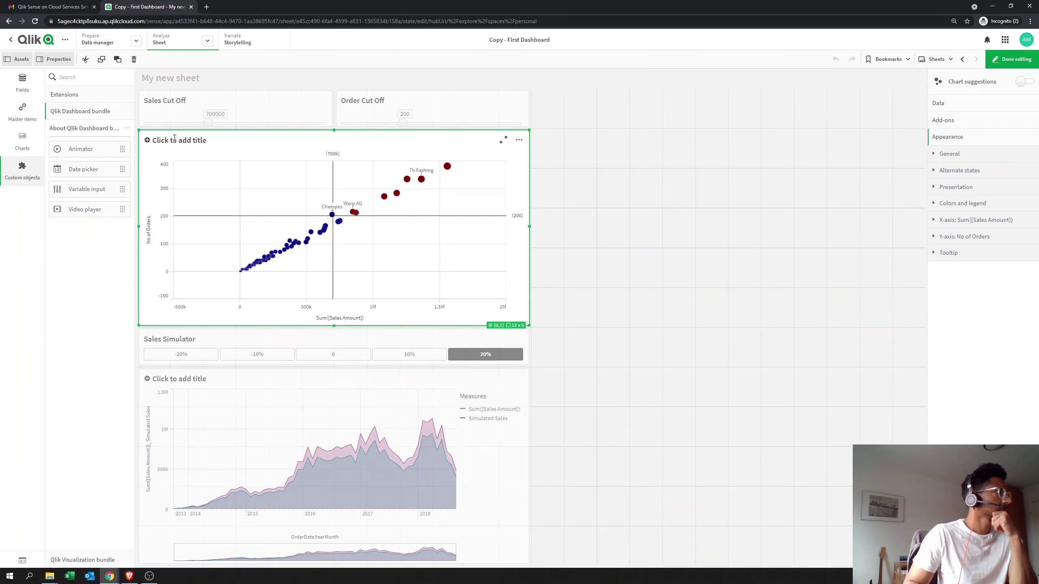
left_click(177, 139)
type("Tar")
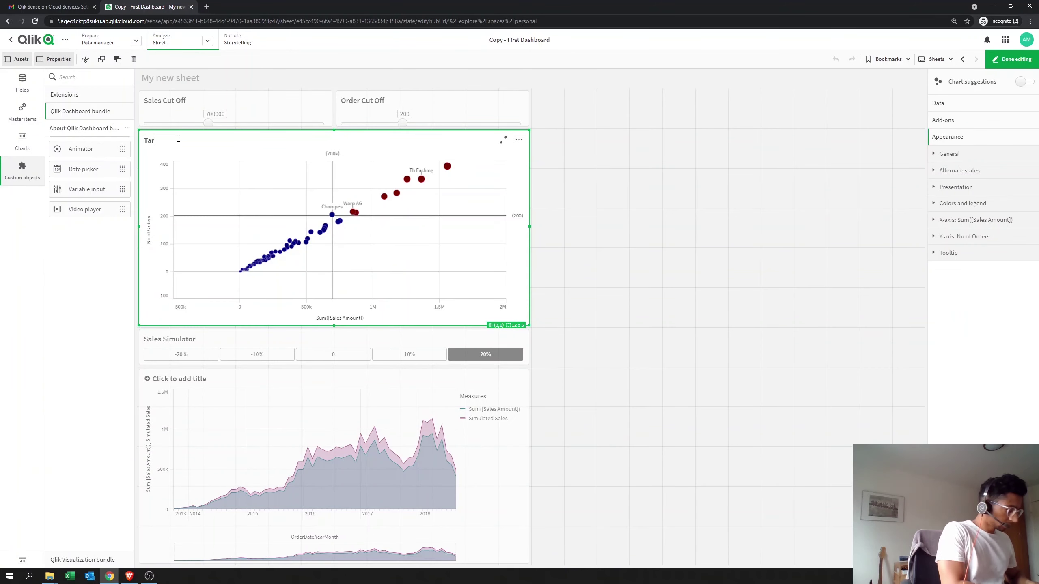
type("get Quadrant")
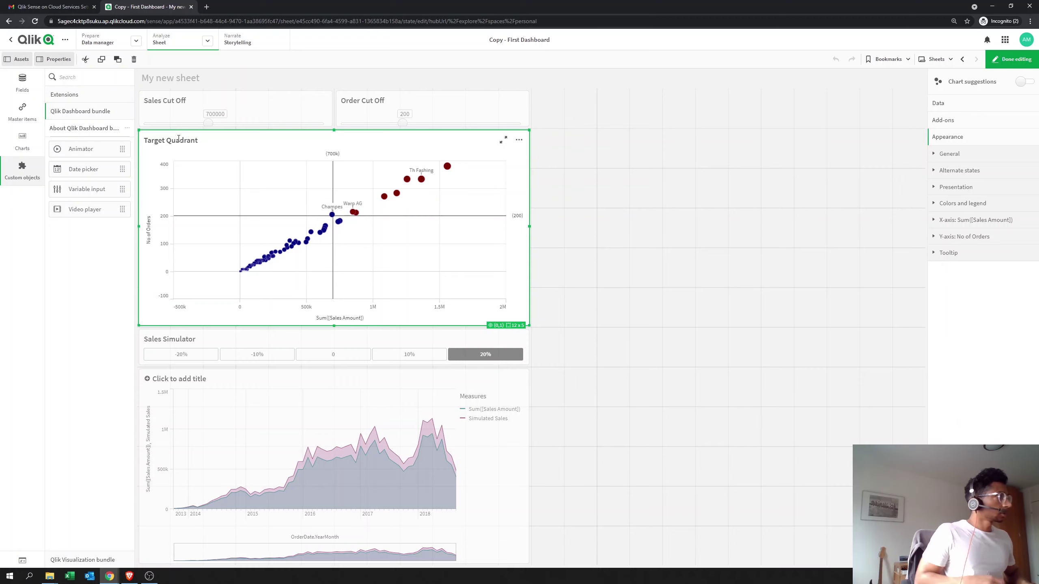
key("Return")
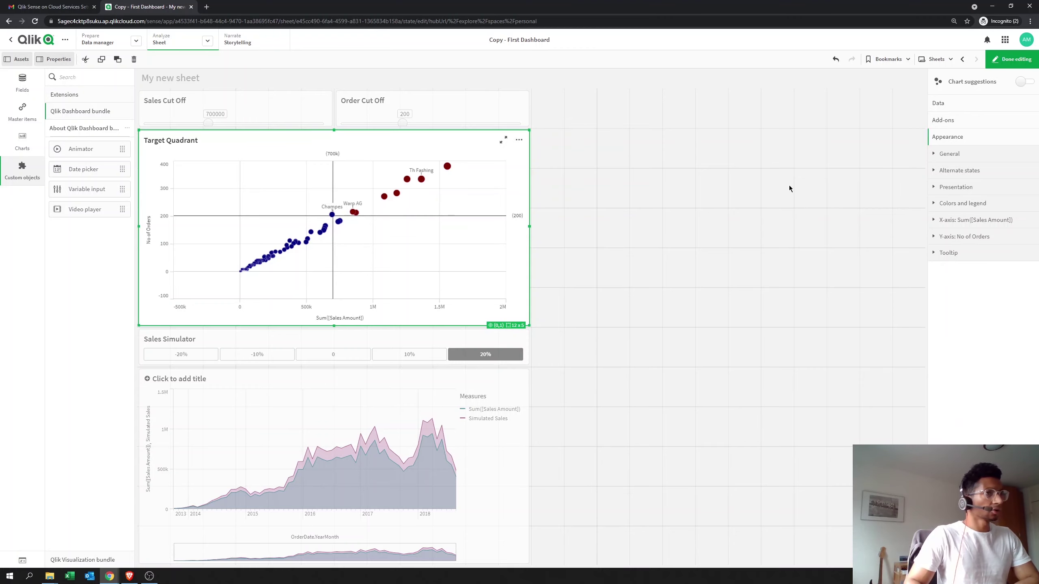
left_click(974, 156)
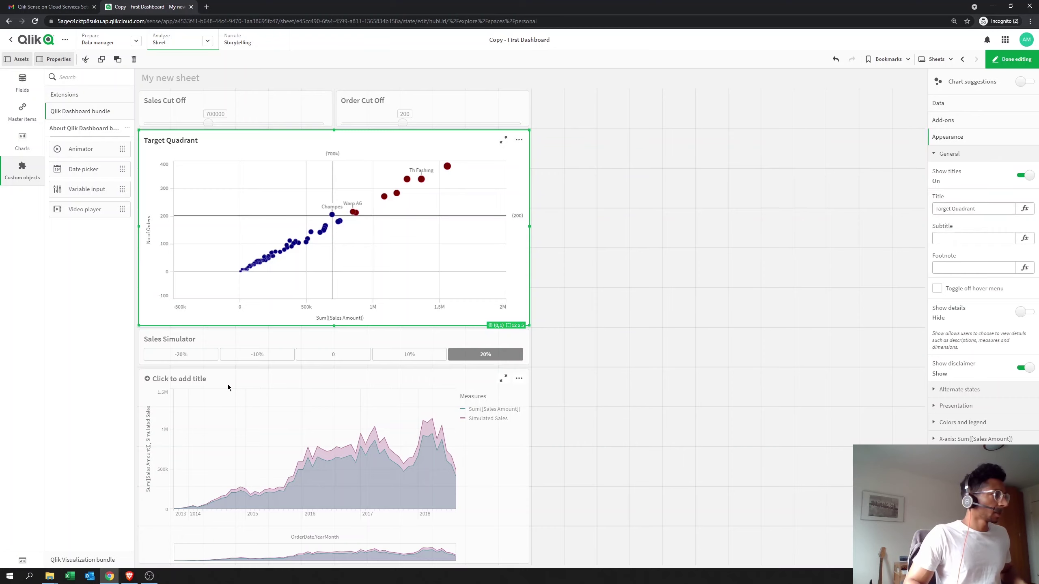
left_click(998, 62)
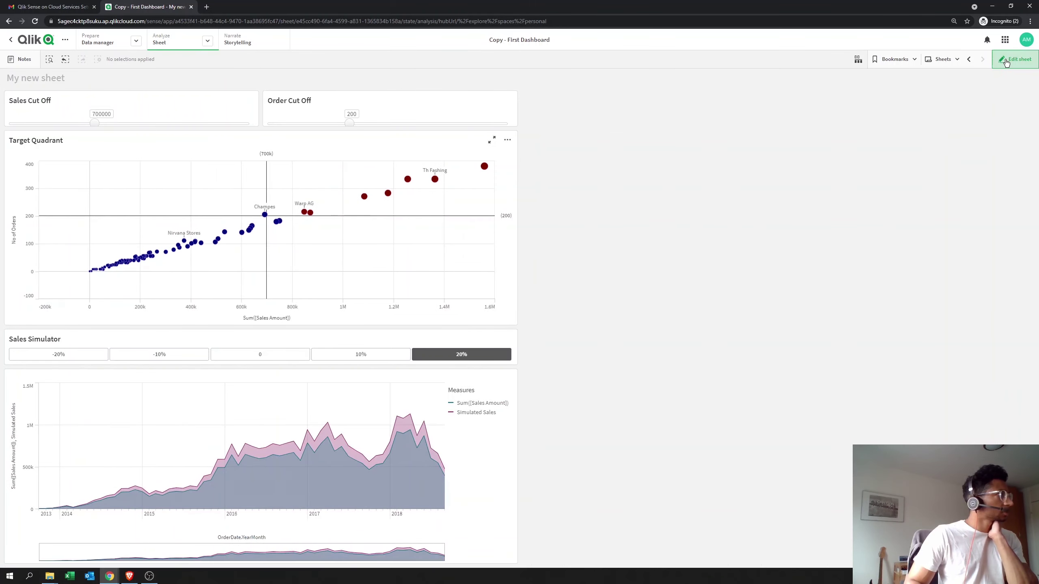
- Reopen the sheet for editing and place a one-row filter pane in the empty area beside the Order Cut Off slider
left_click(999, 61)
left_click(17, 117)
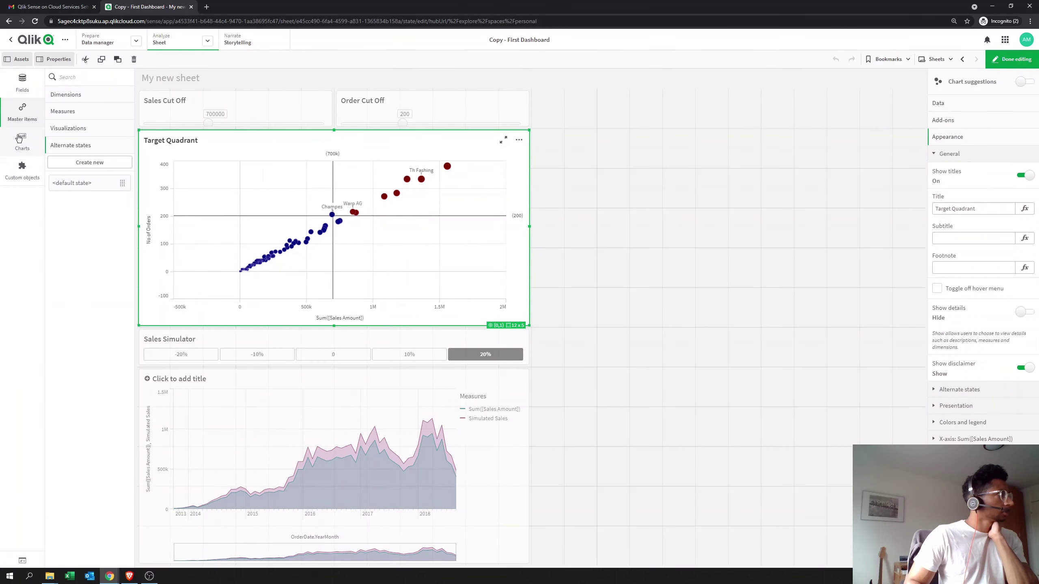
left_click(22, 84)
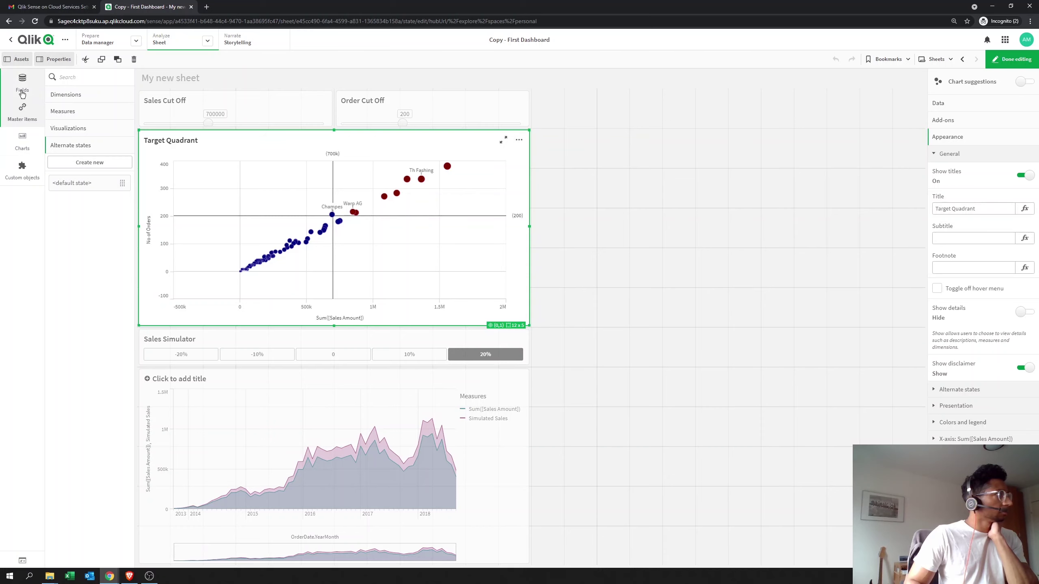
left_click(36, 123)
left_click(61, 96)
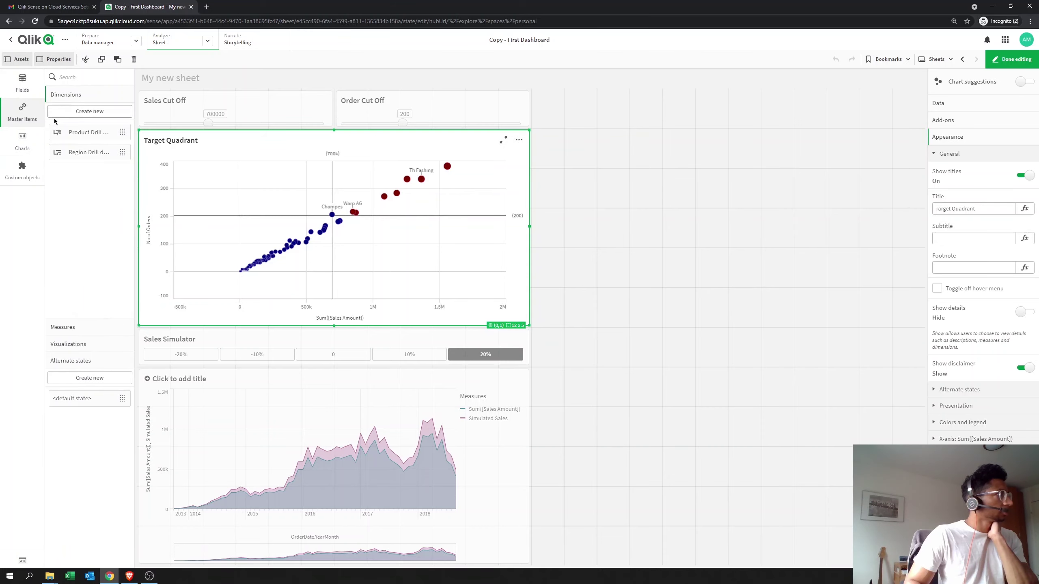
left_click(36, 144)
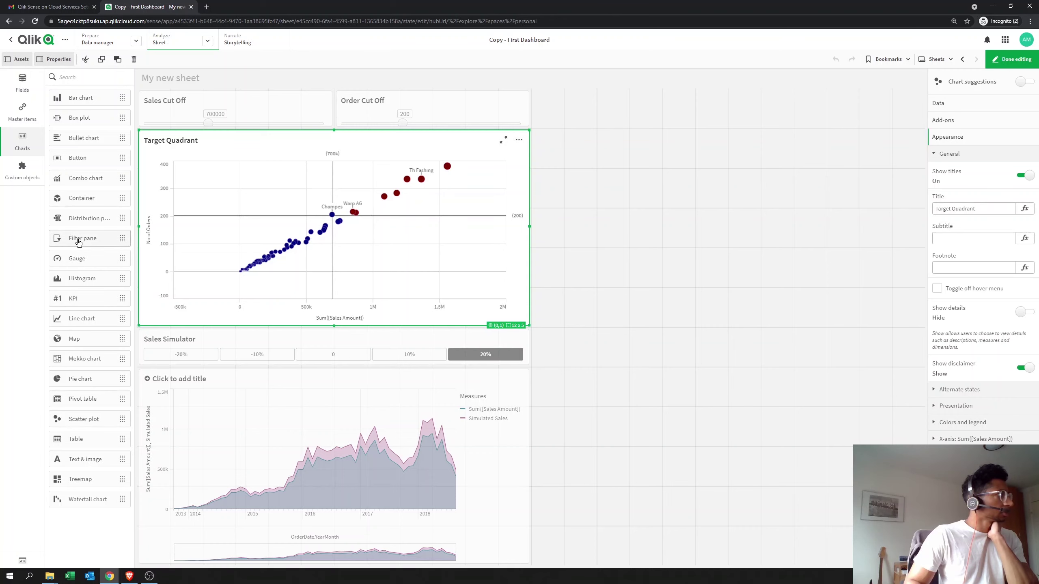
left_click_drag(81, 237, 674, 110)
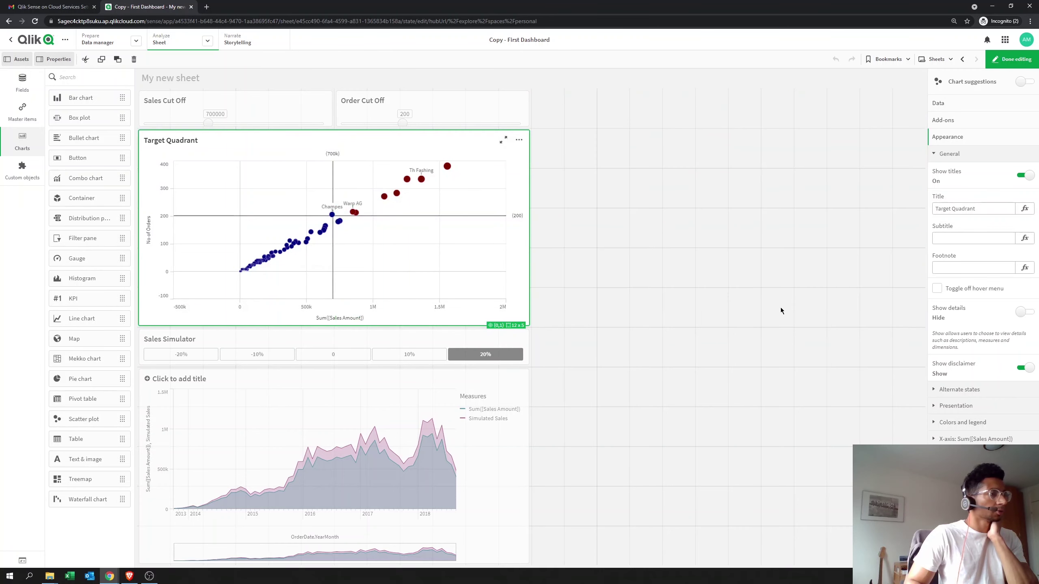
left_click_drag(729, 324, 646, 135)
- Add the Product and Country fields as the filter pane's dimensions and finish editing the sheet
left_click(716, 122)
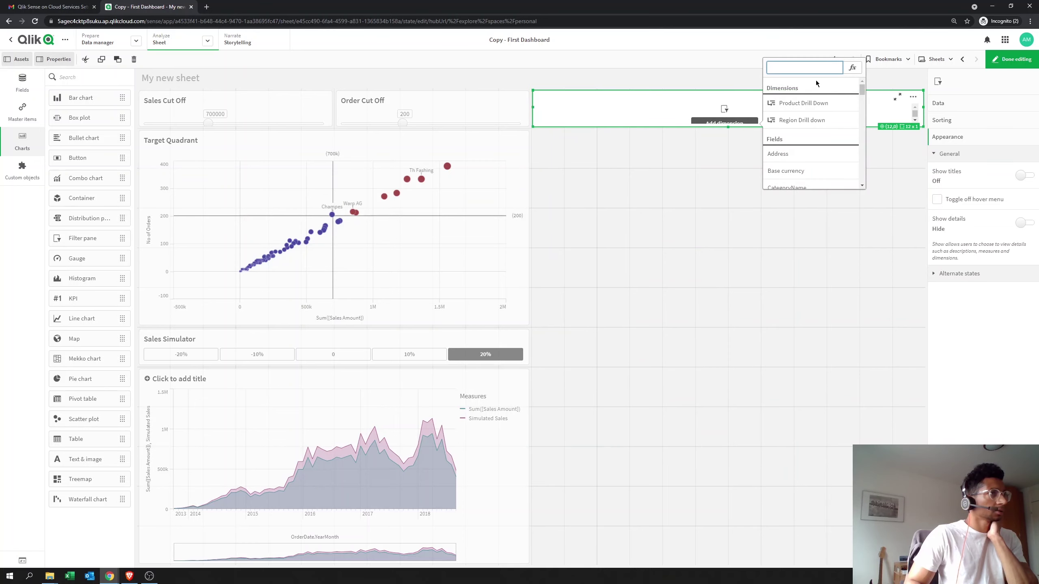
type("Product")
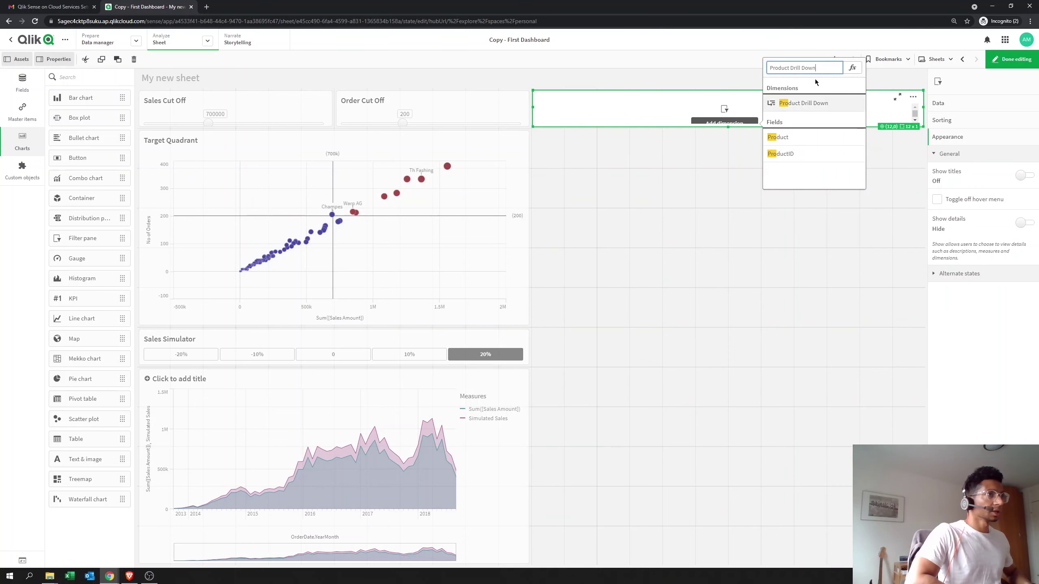
key("Return")
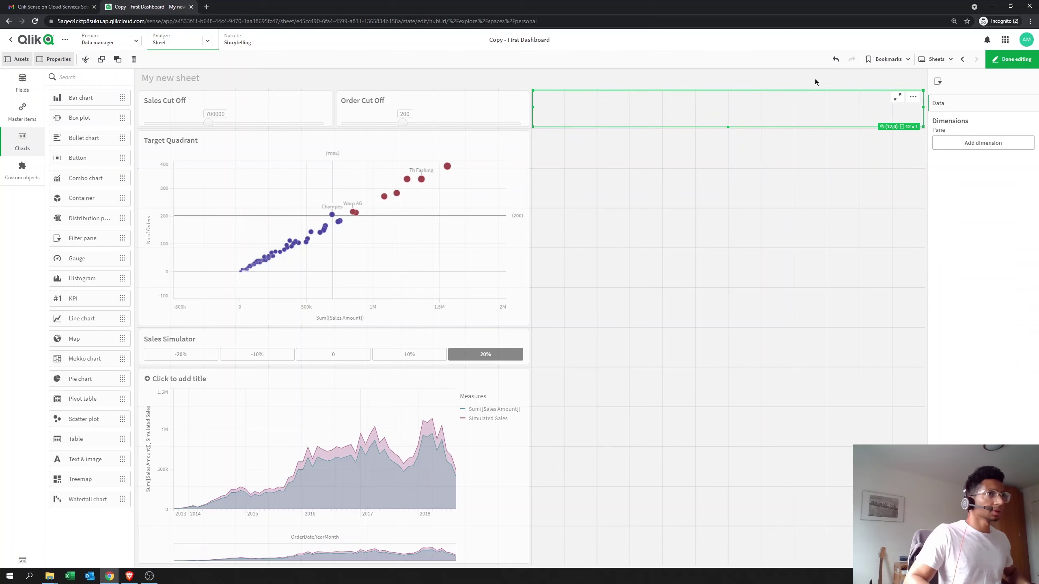
left_click(1004, 165)
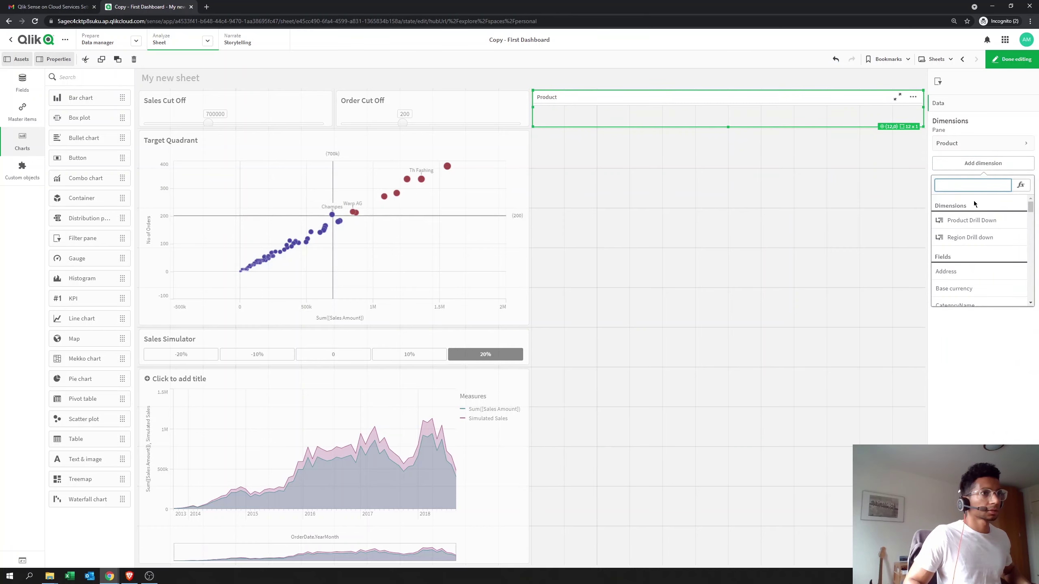
type("country")
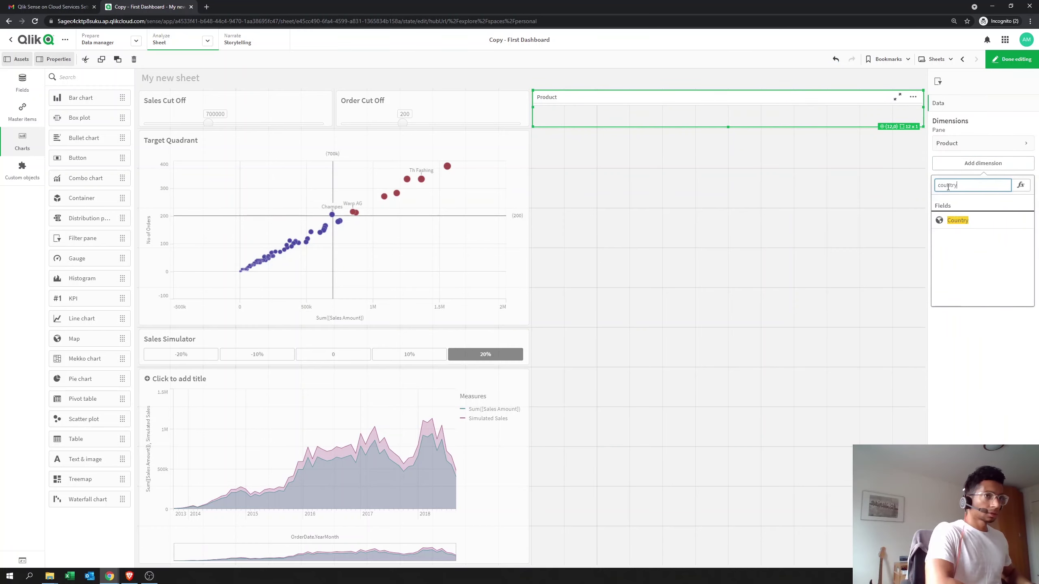
key("Down")
key("Return")
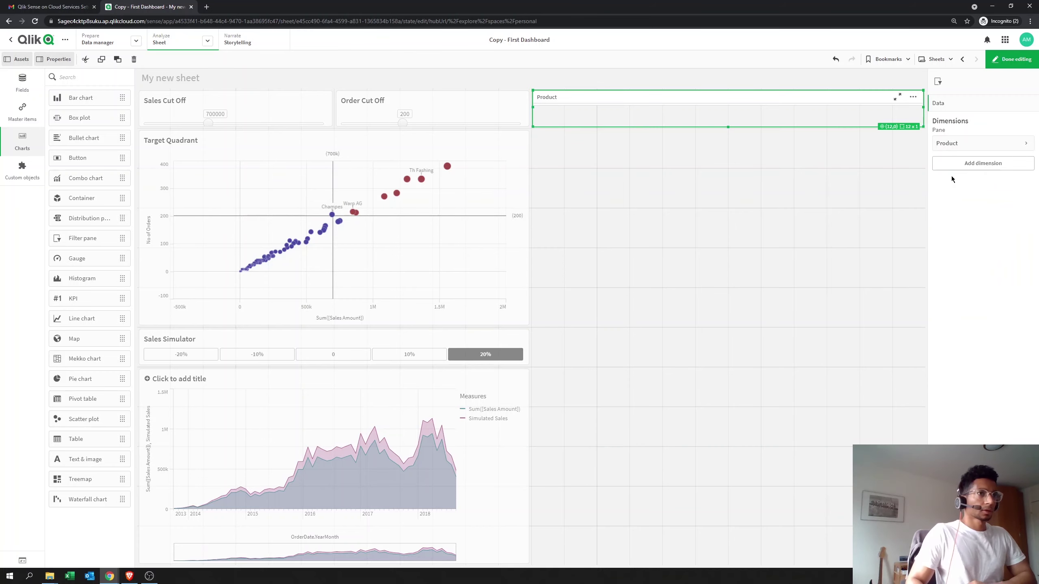
left_click(1009, 60)
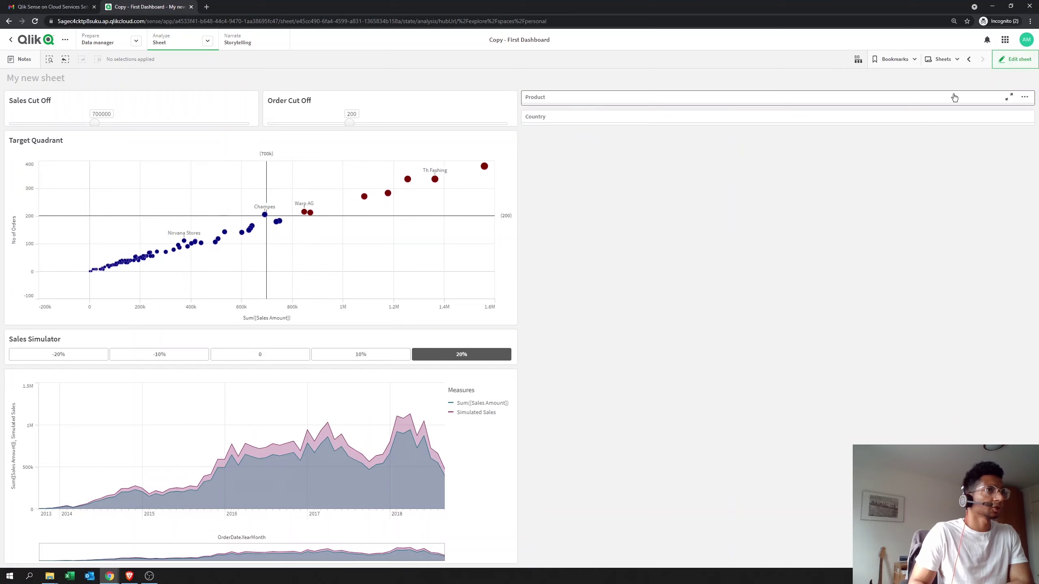
- Filter the dashboard to the product Aino Shoes using the new filter pane
left_click(1010, 66)
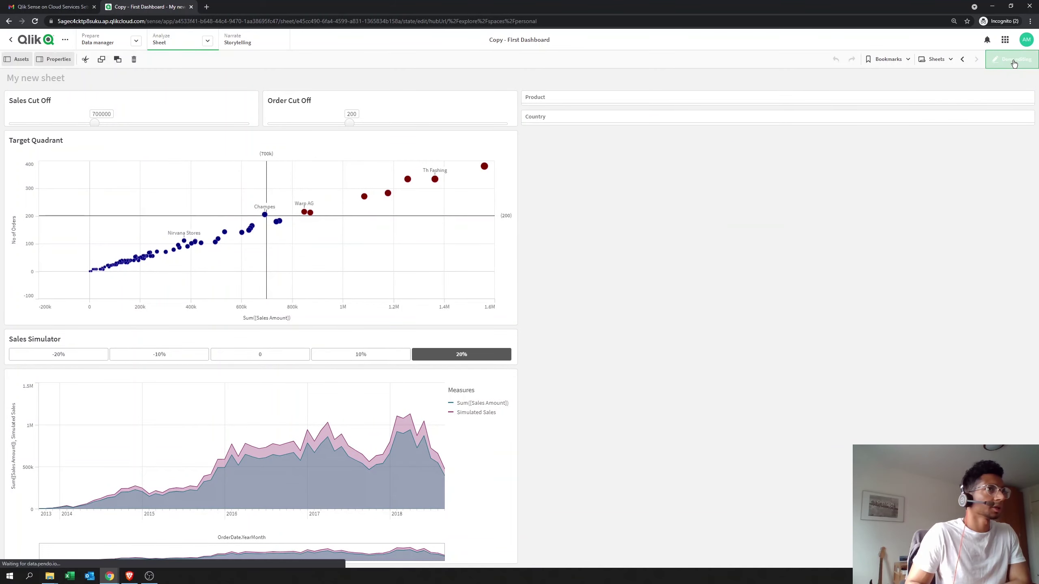
left_click(1014, 62)
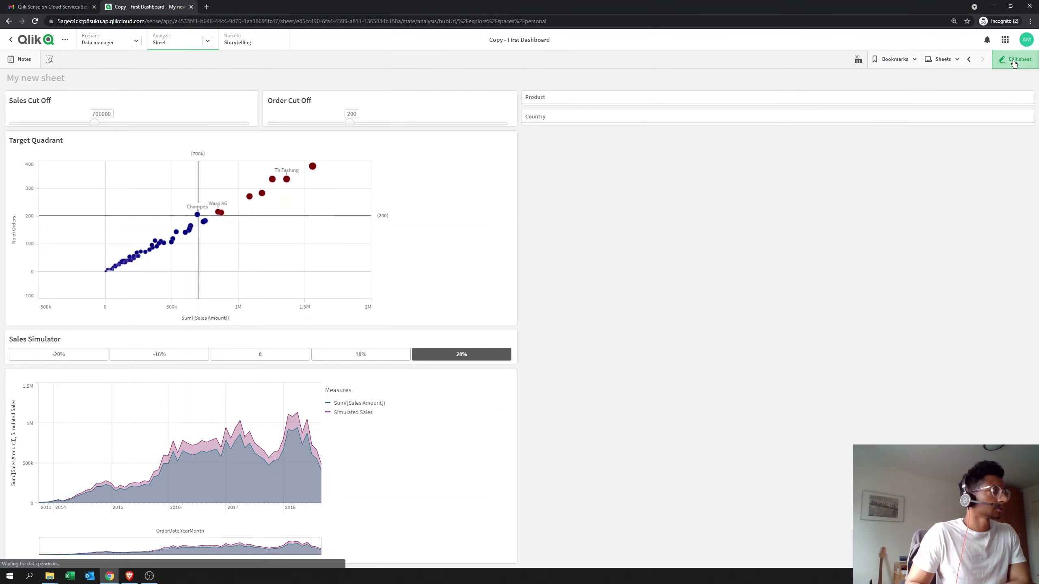
left_click(629, 97)
left_click(740, 170)
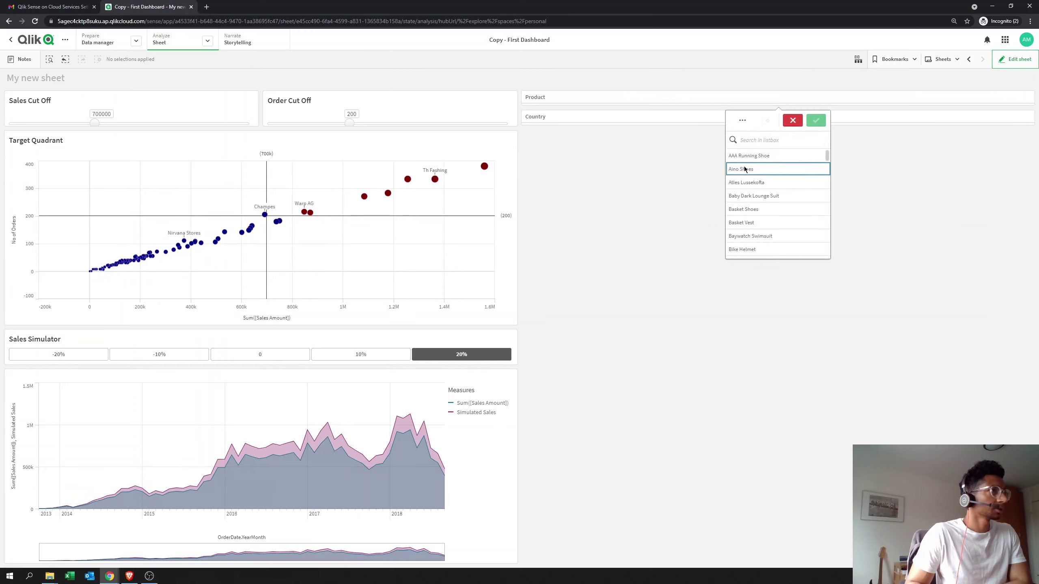
left_click(815, 122)
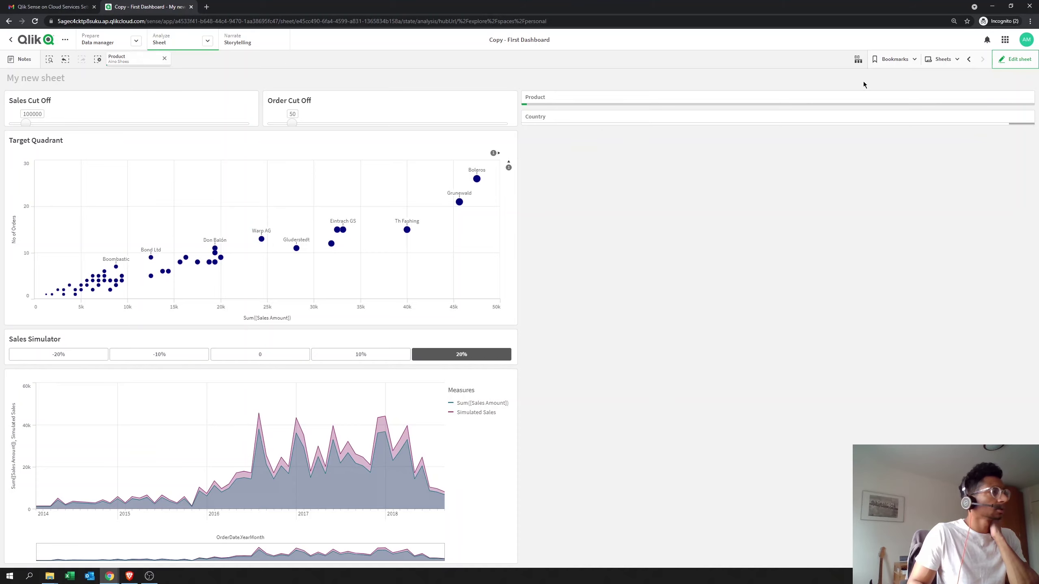
left_click(119, 61)
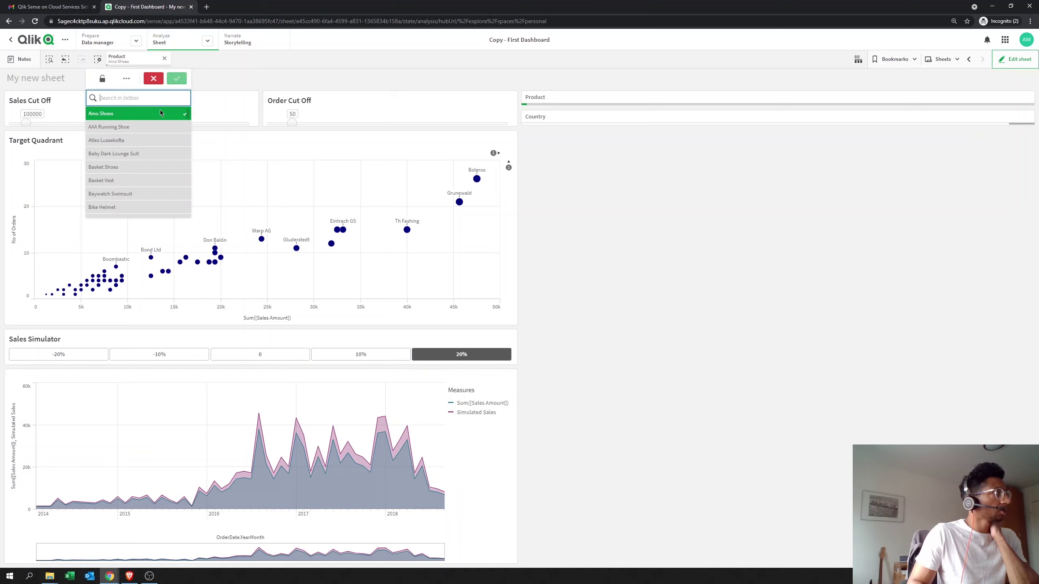
left_click(153, 78)
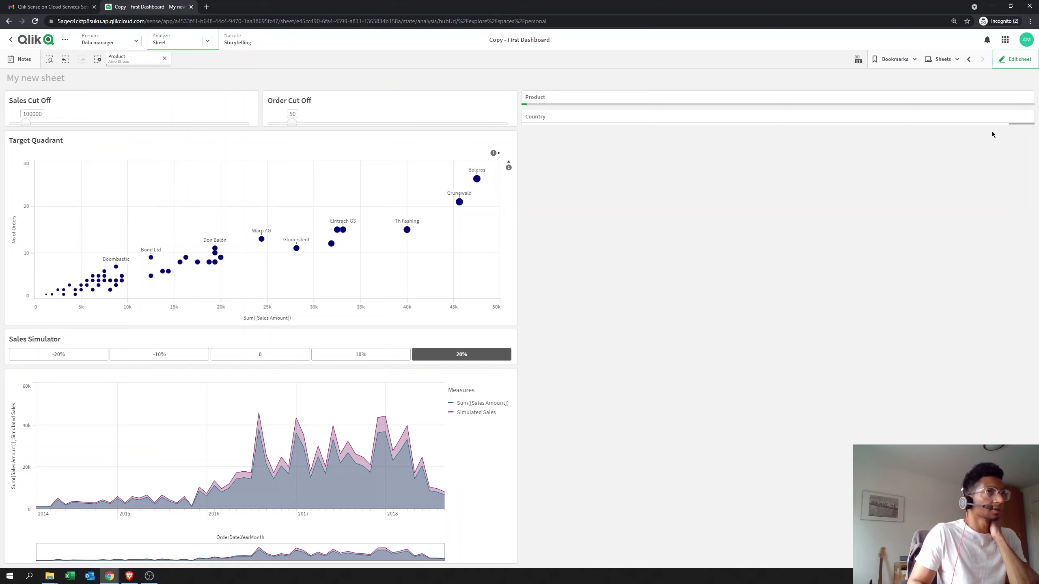
- Reopen the sheet for editing and expand the general appearance settings of the sales and simulated sales line chart
left_click(1015, 58)
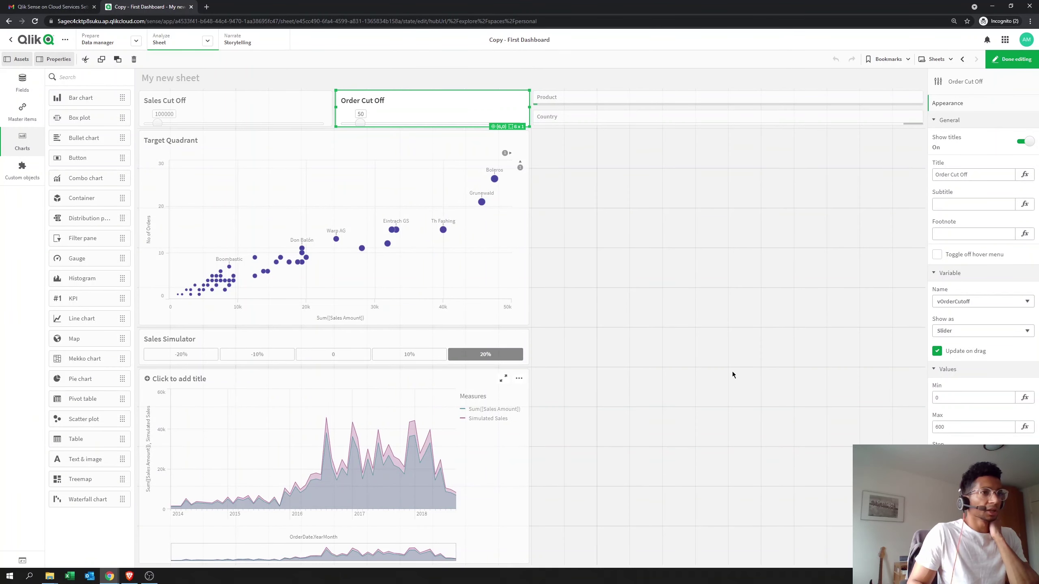
left_click(949, 120)
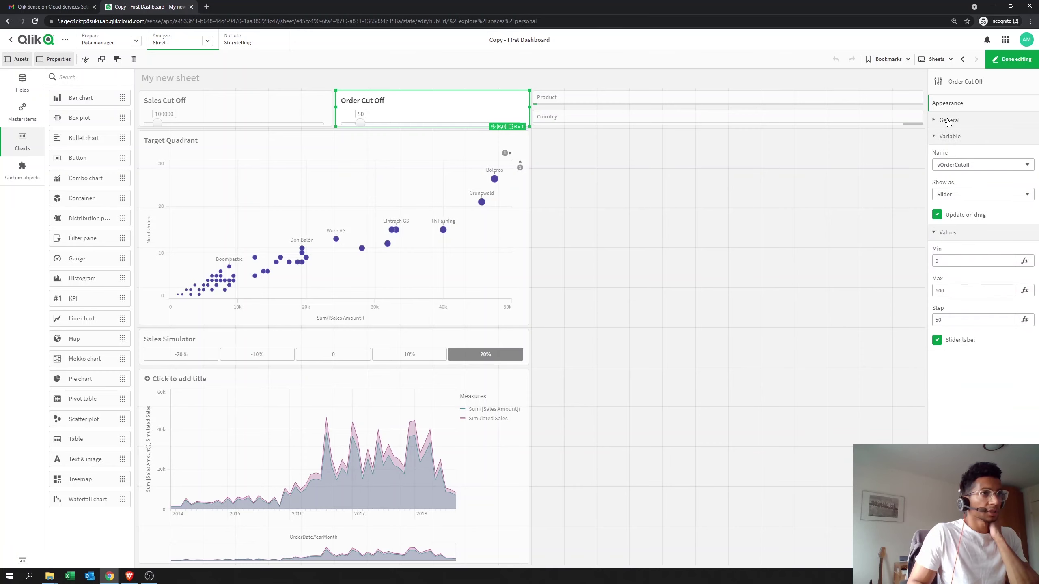
left_click(940, 139)
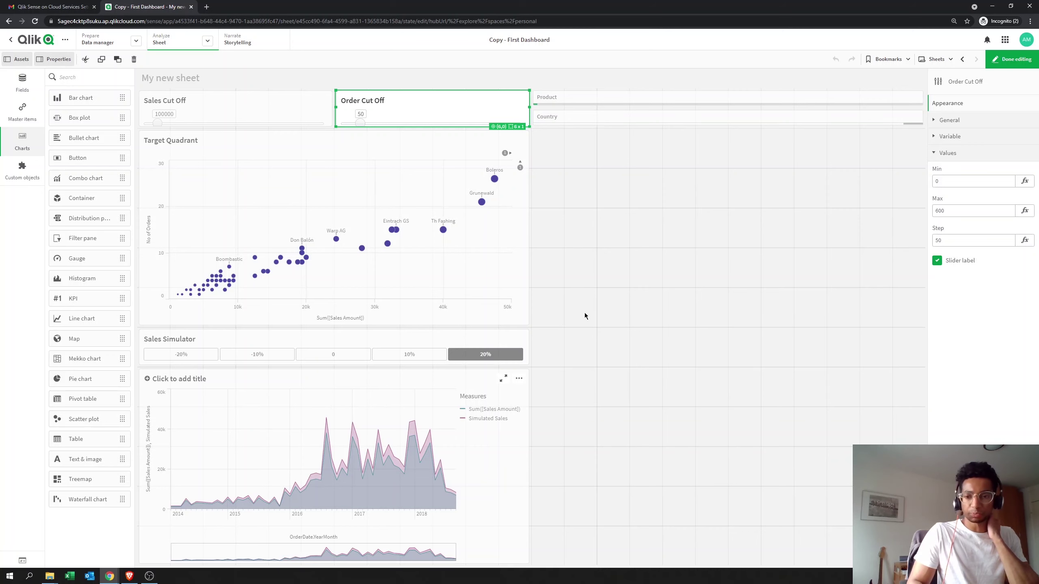
left_click(314, 379)
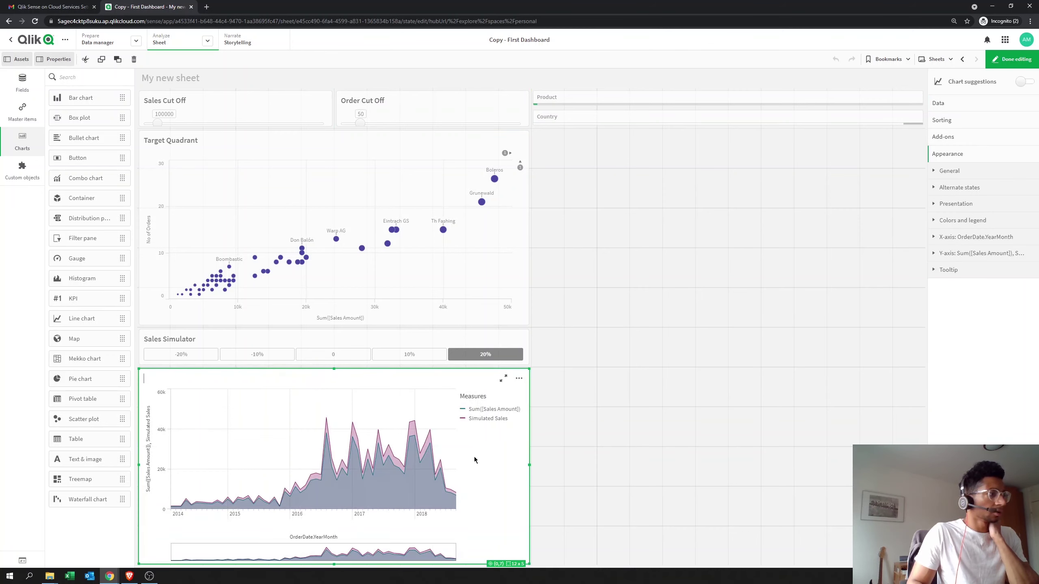
left_click(949, 172)
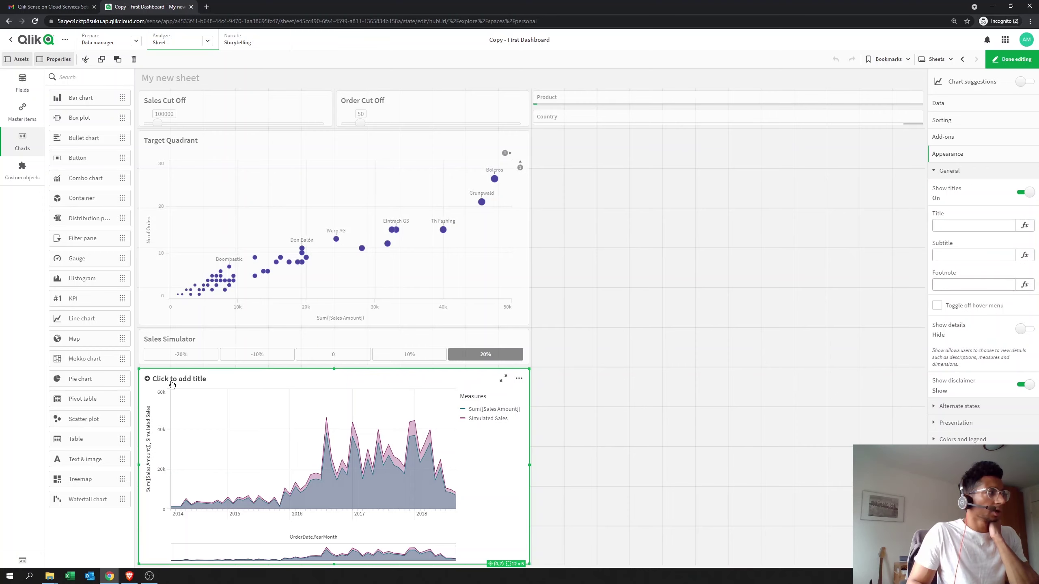
- Set the line chart's title to the expression ' Product '&GetFieldSelections(Product) and finish editing the sheet
left_click(1025, 226)
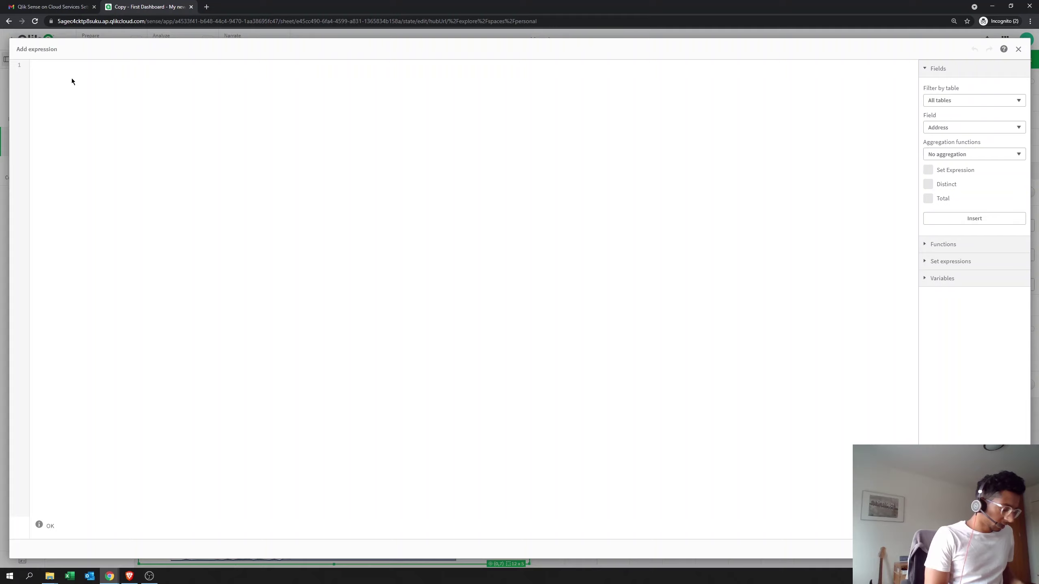
type("' Pro")
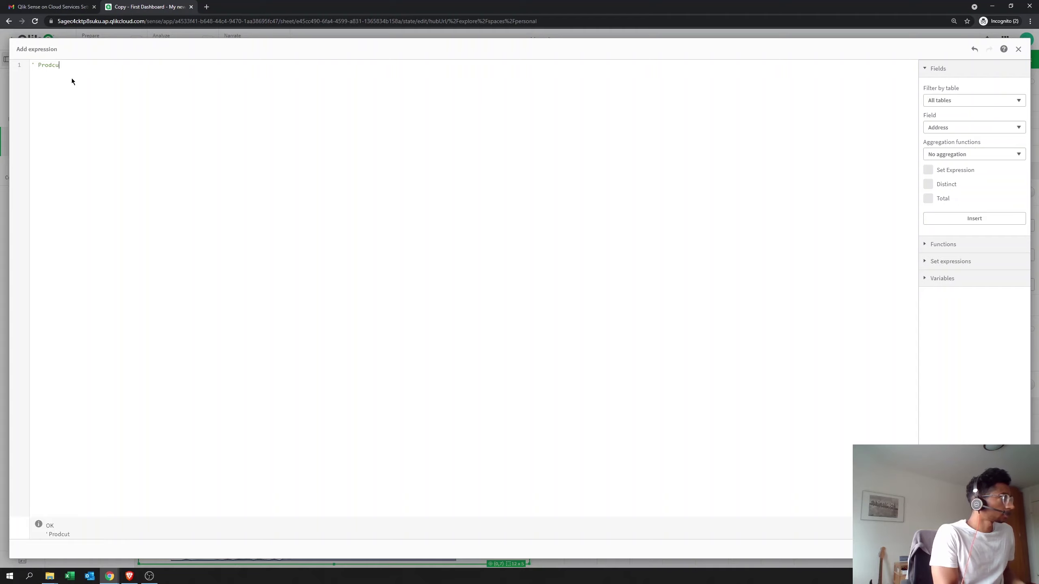
type("duct '&get")
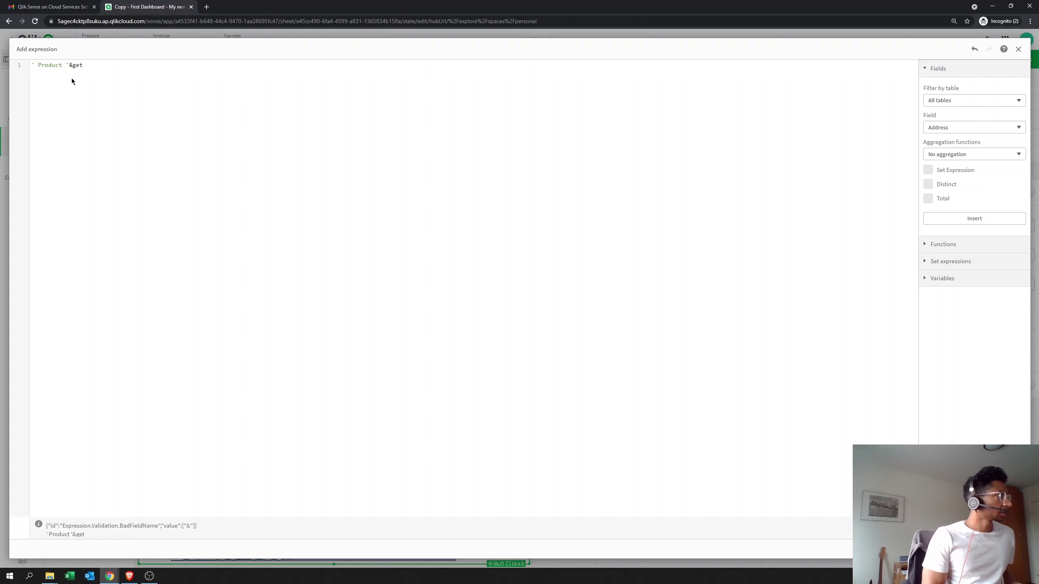
type("f")
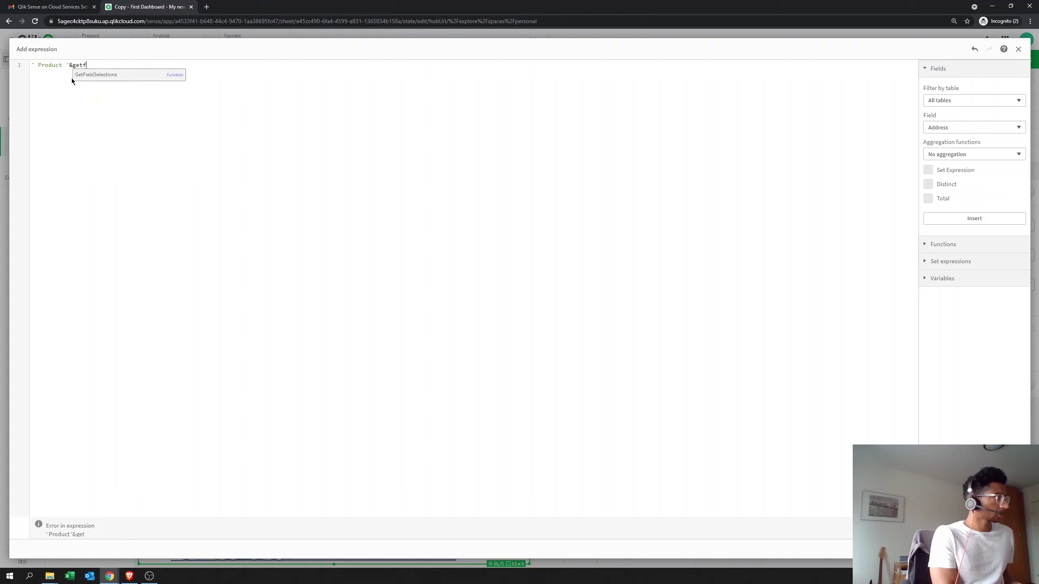
key("Return")
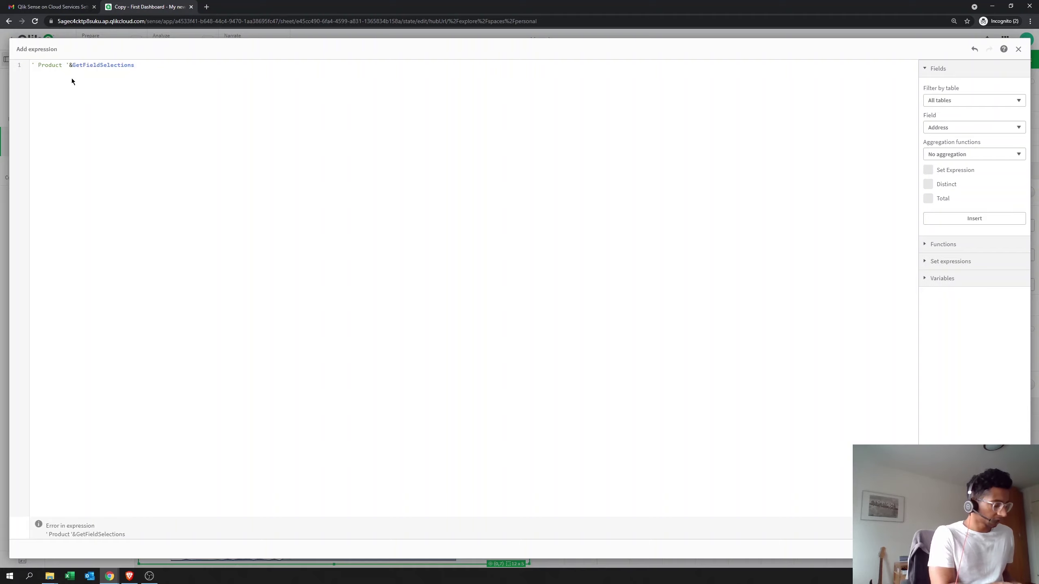
type("(")
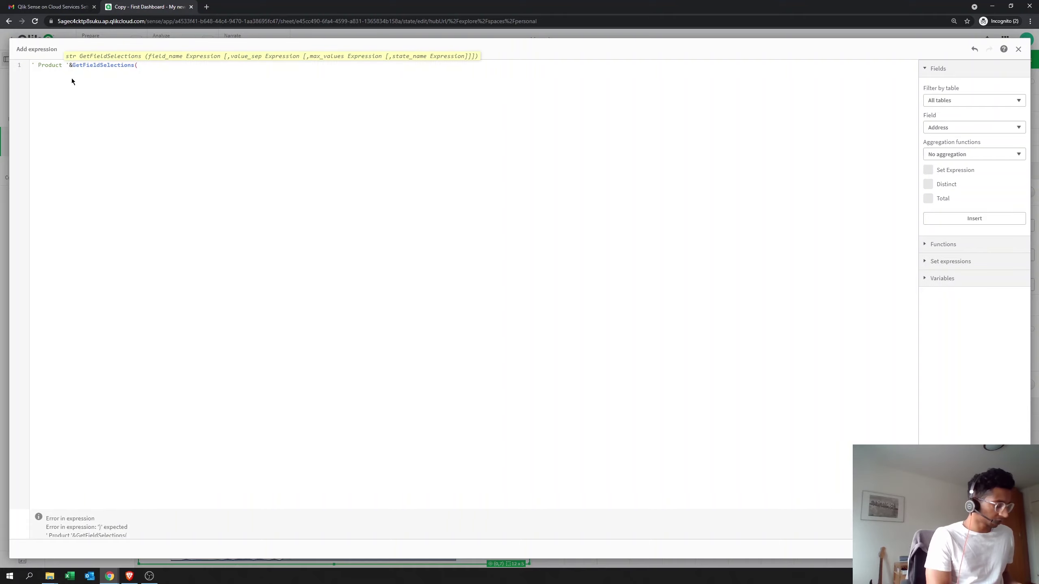
type("pro")
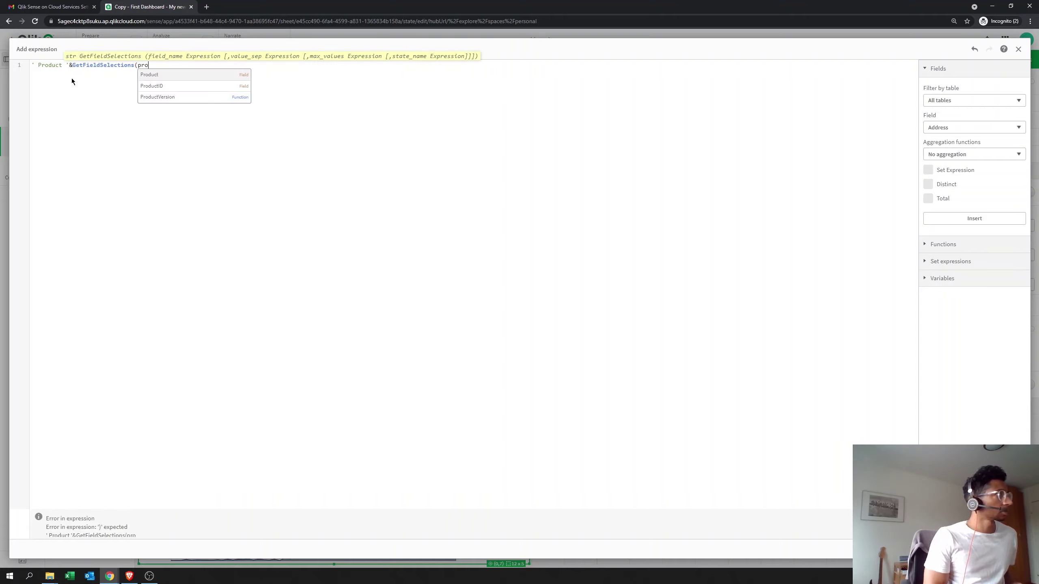
key("Return")
type(")")
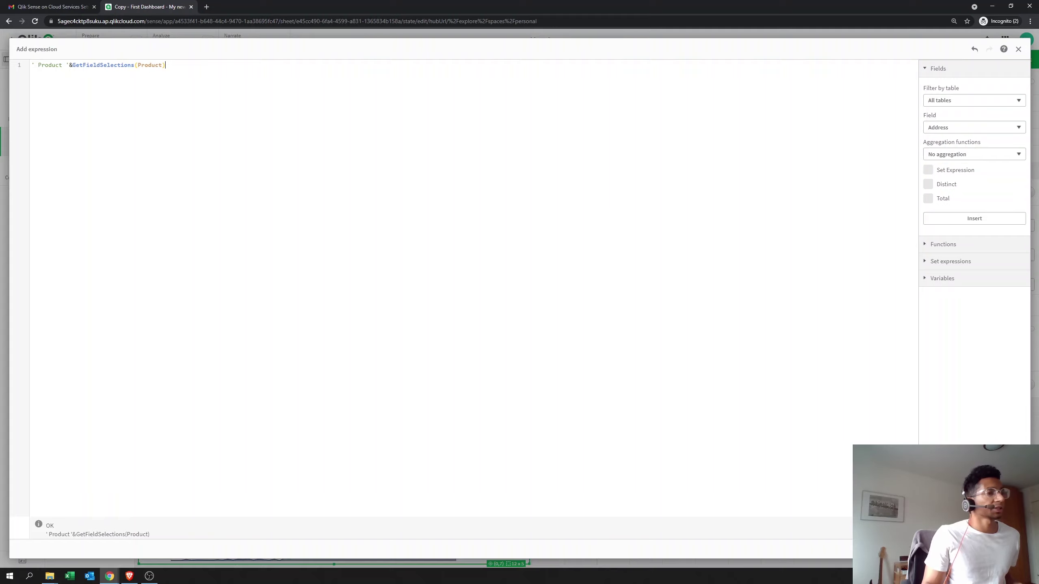
left_click(1014, 549)
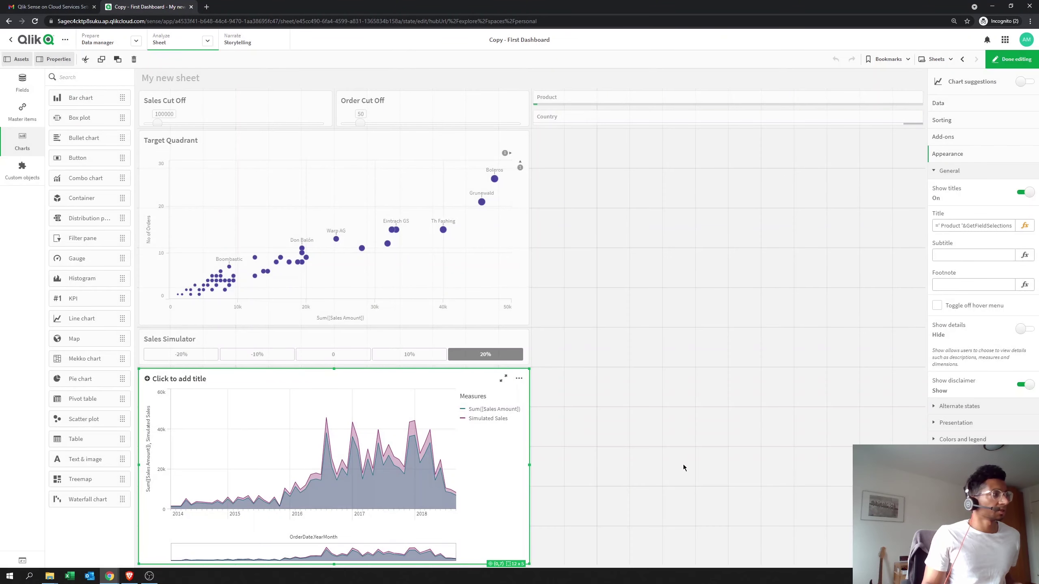
left_click(1006, 61)
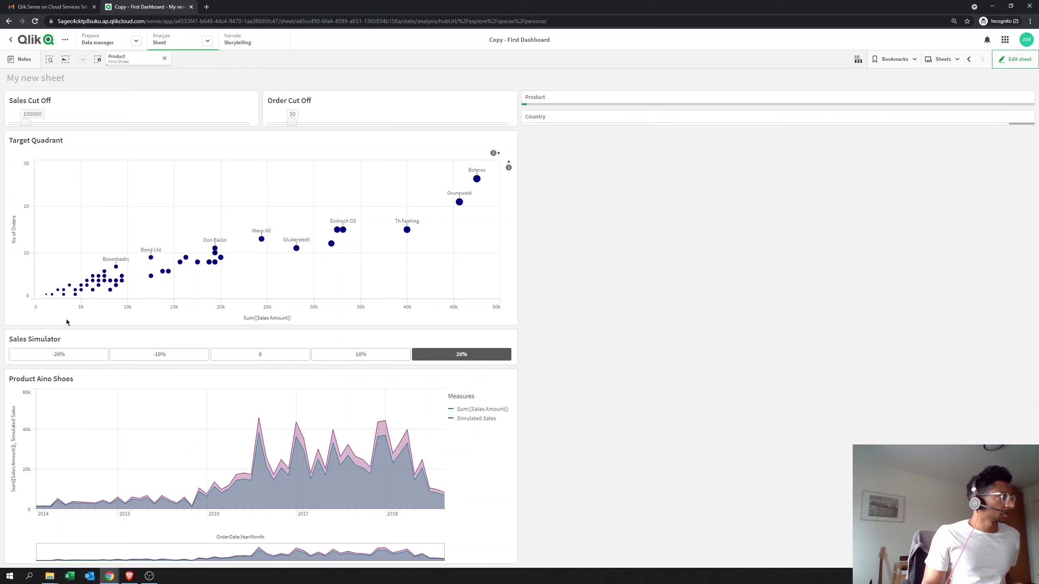
- Add AAA Running Shoe and Atles Lussekofta to the Product selection to test the dynamic title, and clear all selections
left_click(111, 64)
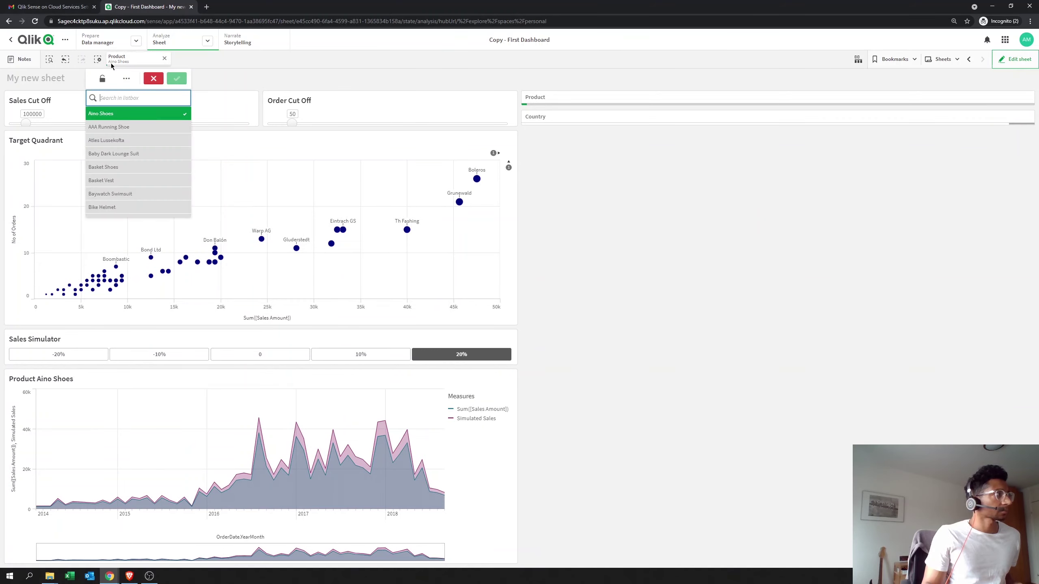
left_click(117, 128)
left_click(118, 140)
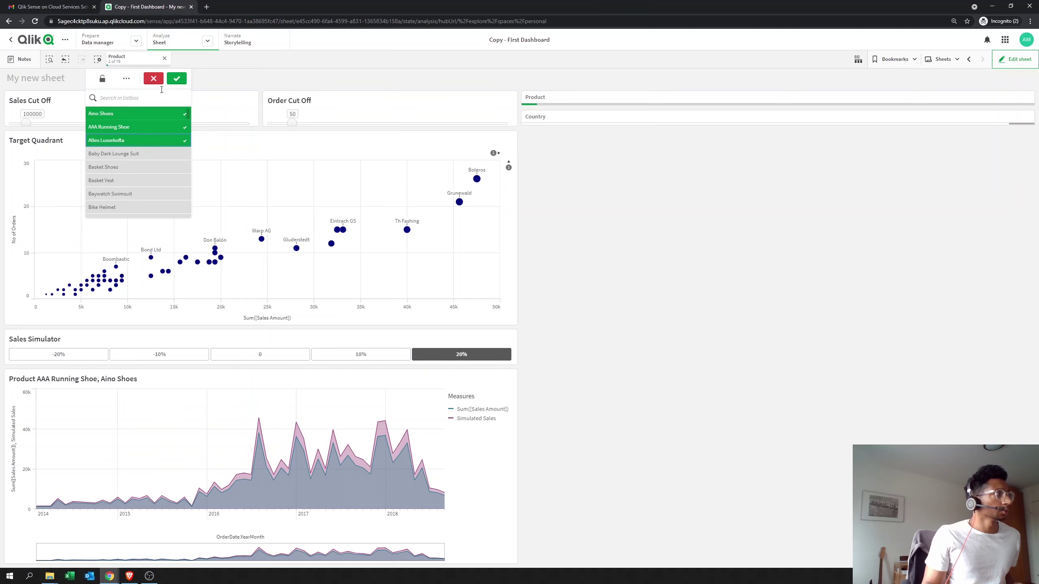
left_click(176, 80)
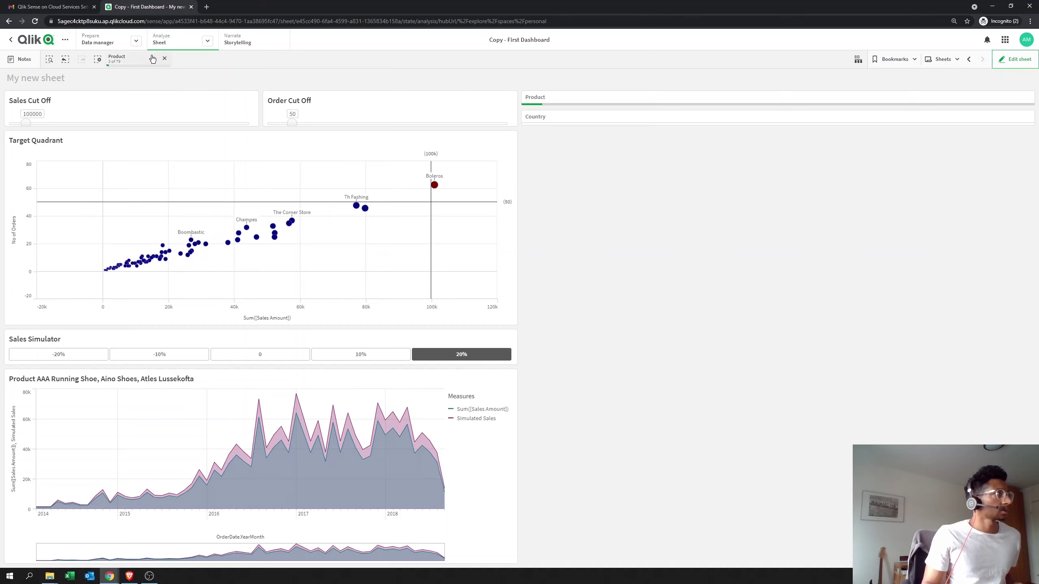
mouse_move(163, 58)
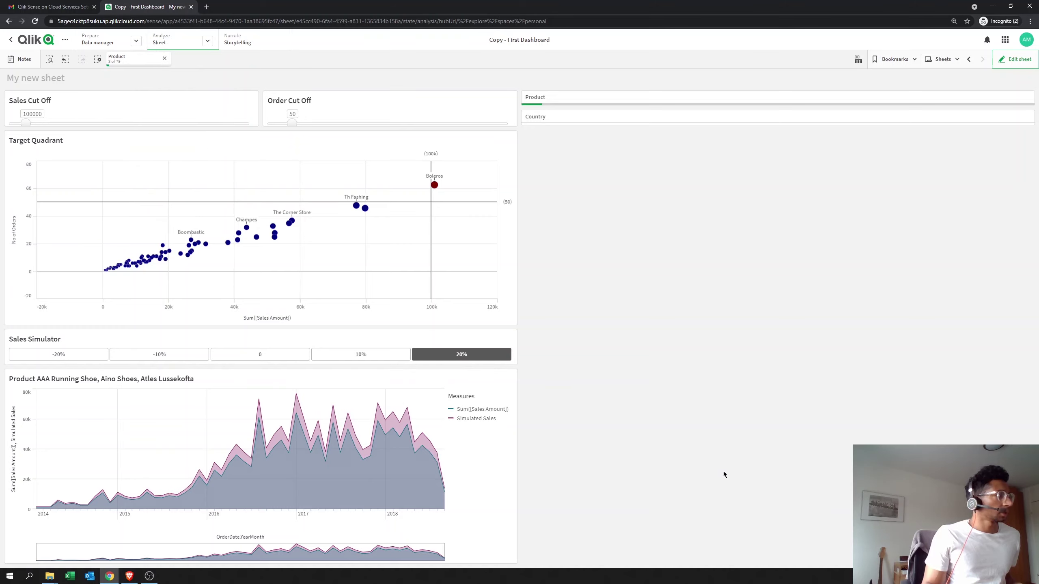
key("ctrl+shift+d")
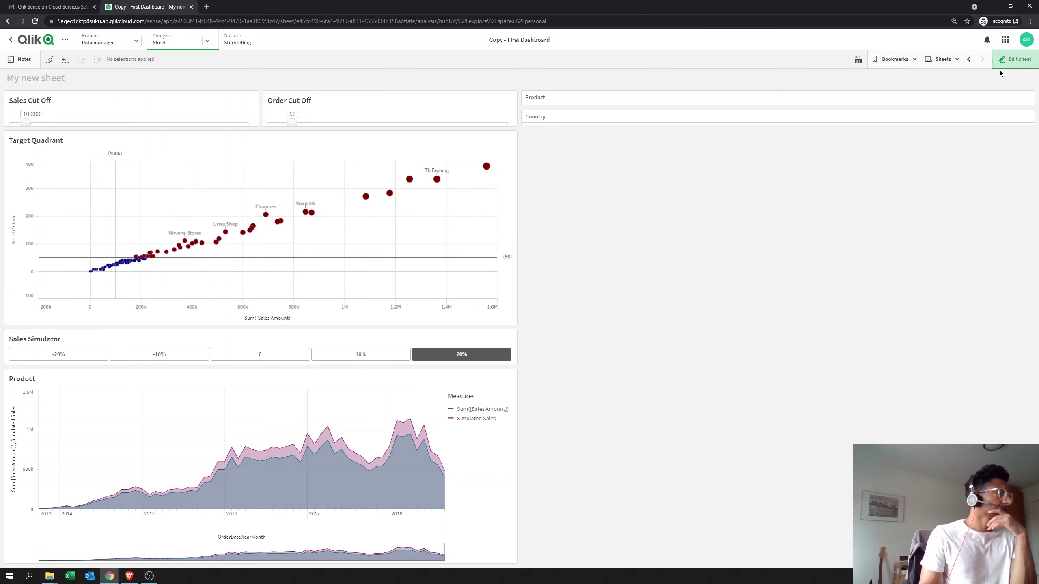
- Reopen the sheet for editing, add a colon after Product in the line chart's title expression, and finish editing
left_click(1000, 64)
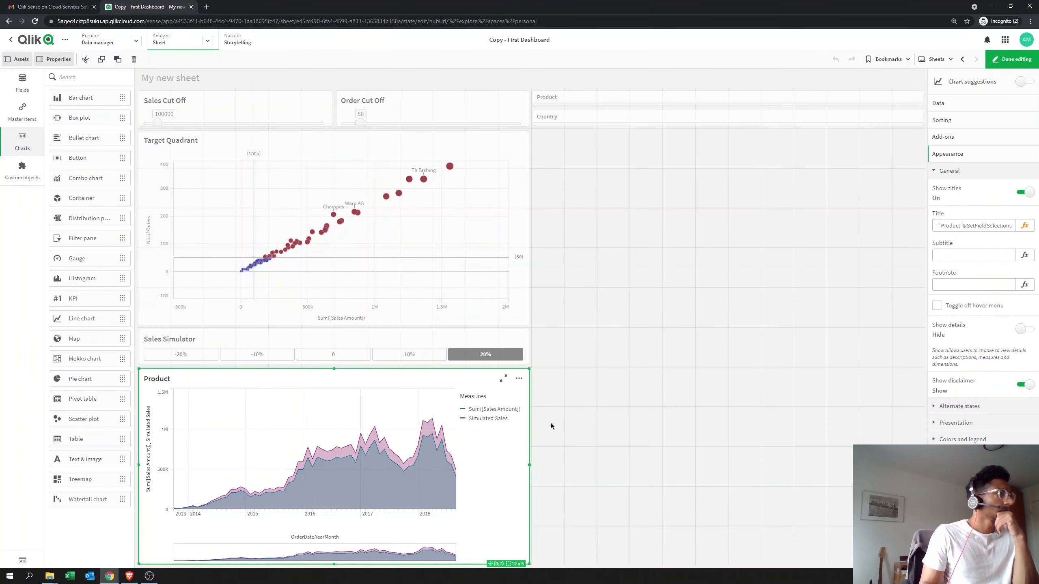
left_click(1025, 225)
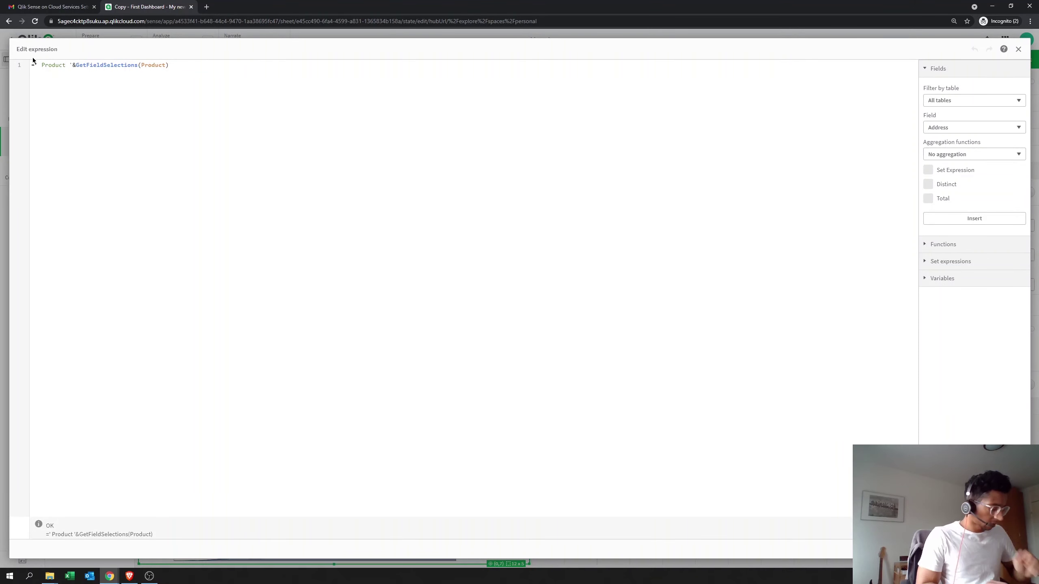
type(":")
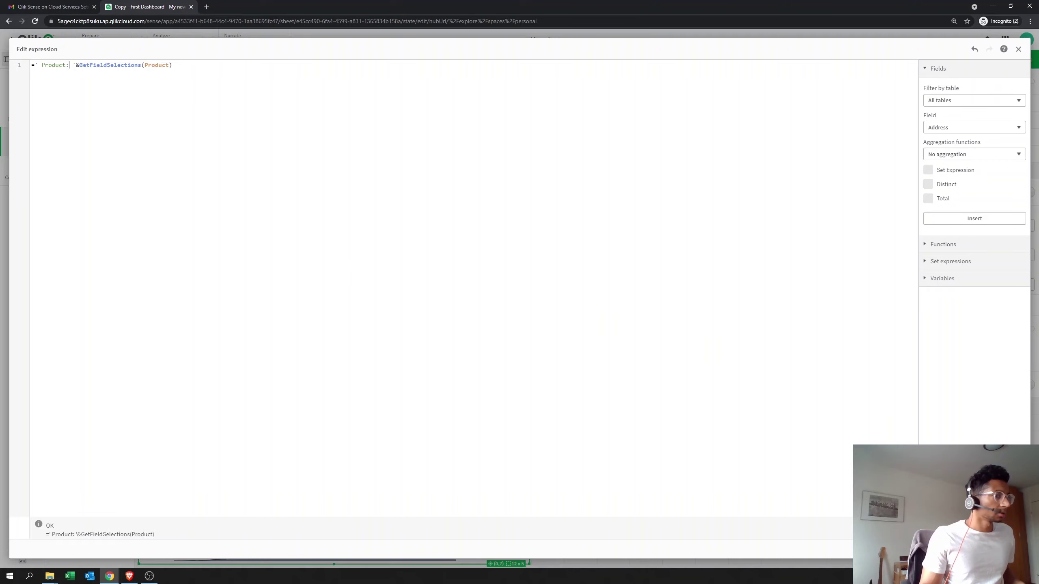
left_click(1007, 549)
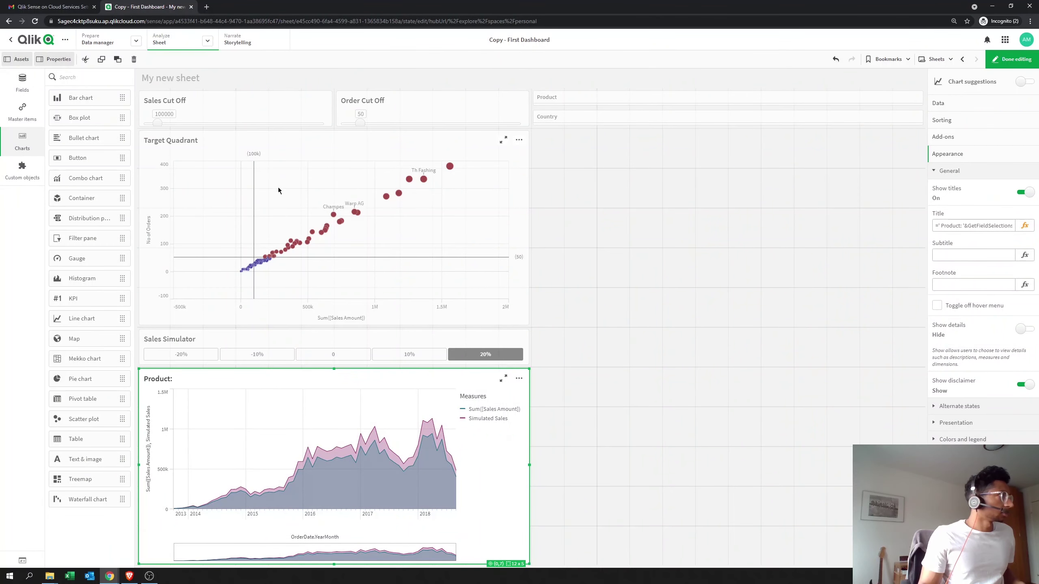
left_click(1012, 59)
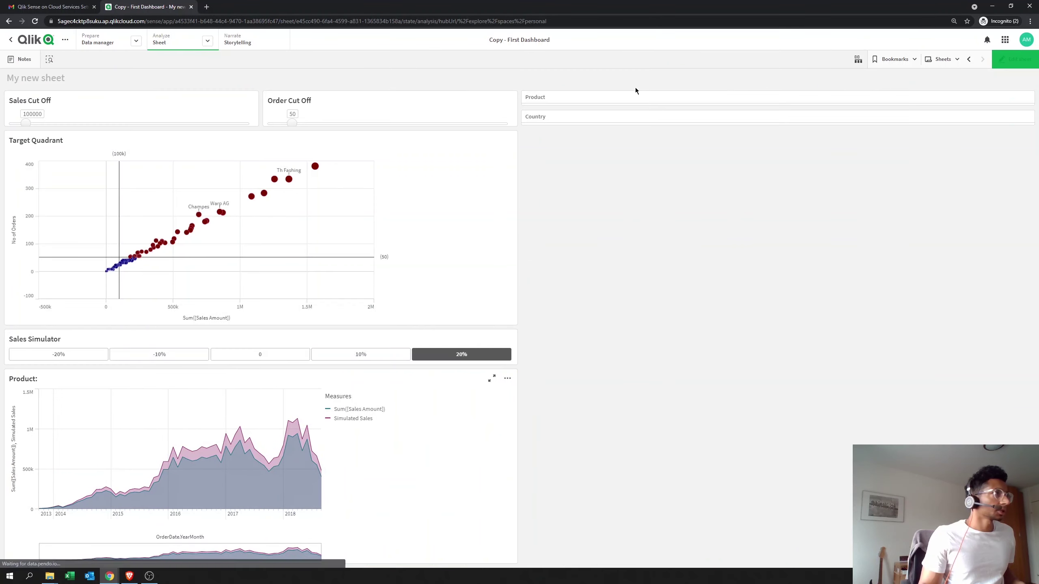
- Test the title by selecting Baby Dark Lounge Suit, Baywatch Swimsuit and Bike Helmet in the Product filter, and cancel the selection
left_click(593, 104)
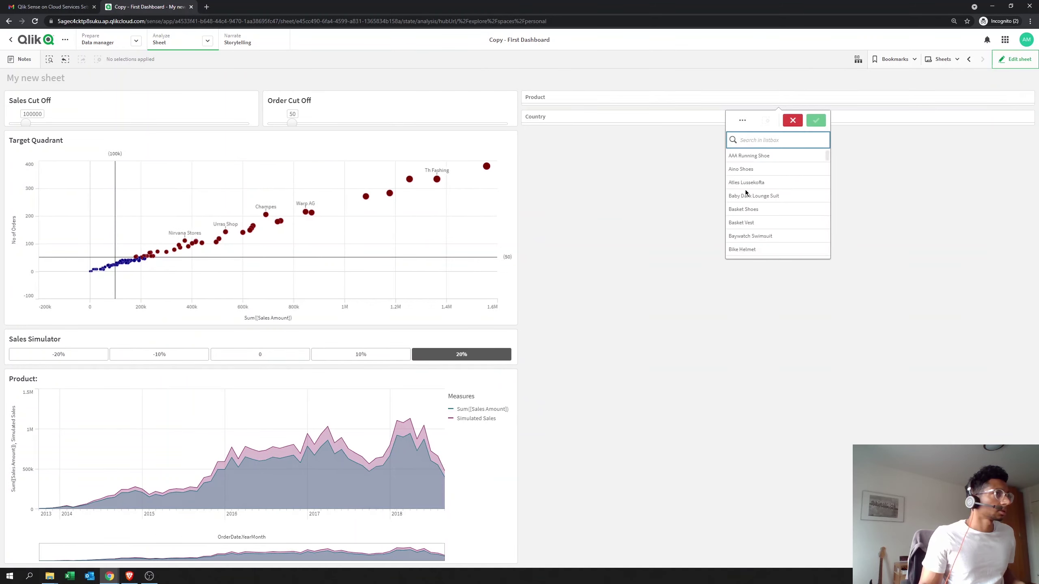
left_click(749, 197)
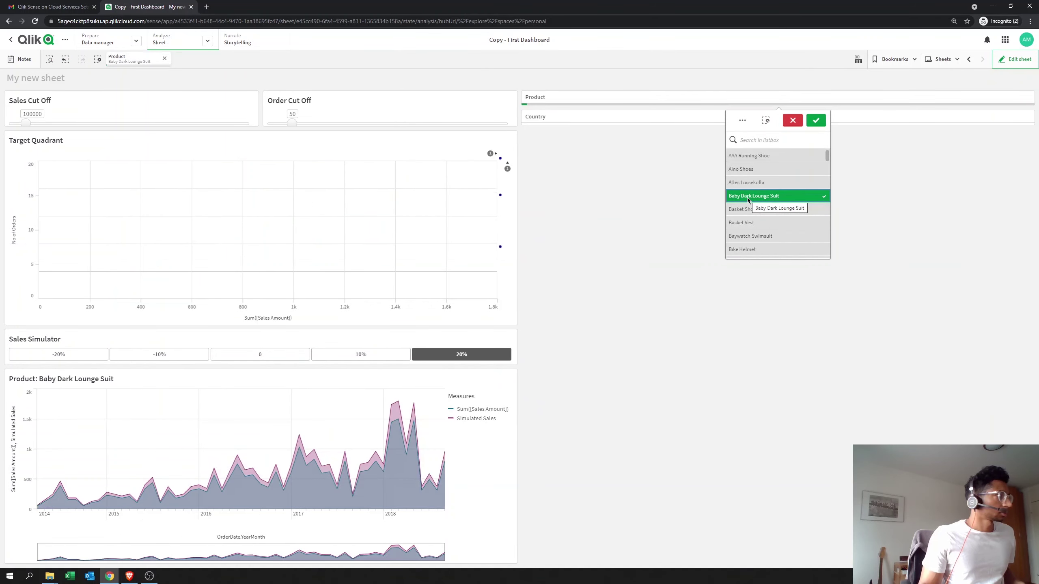
left_click(761, 242)
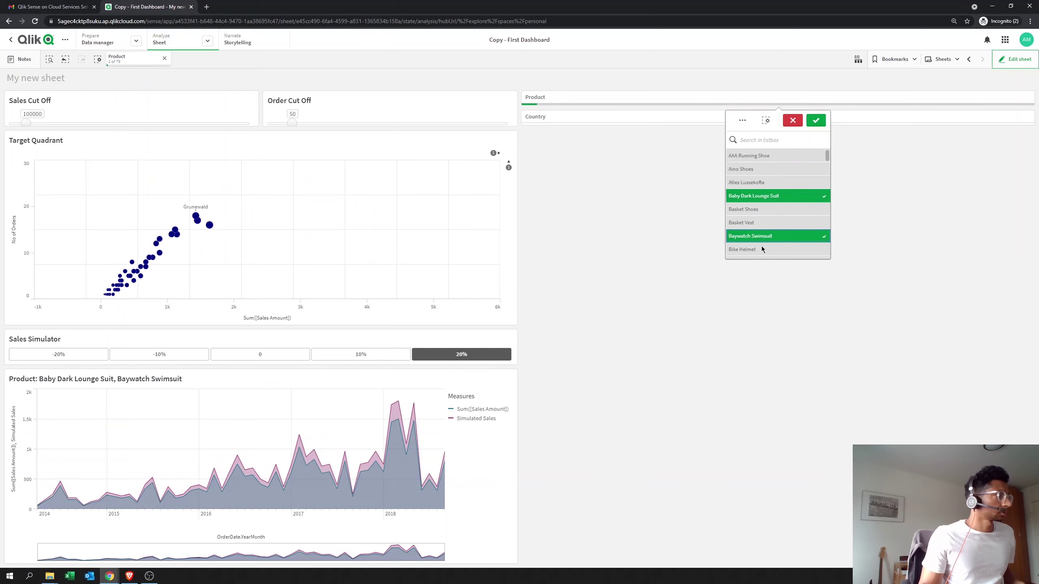
left_click(763, 253)
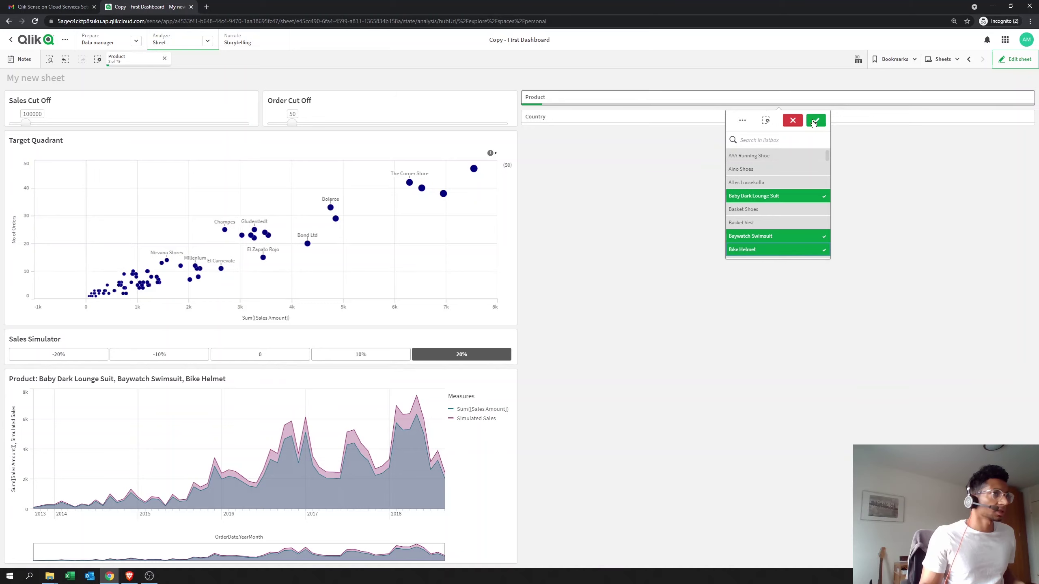
left_click(793, 124)
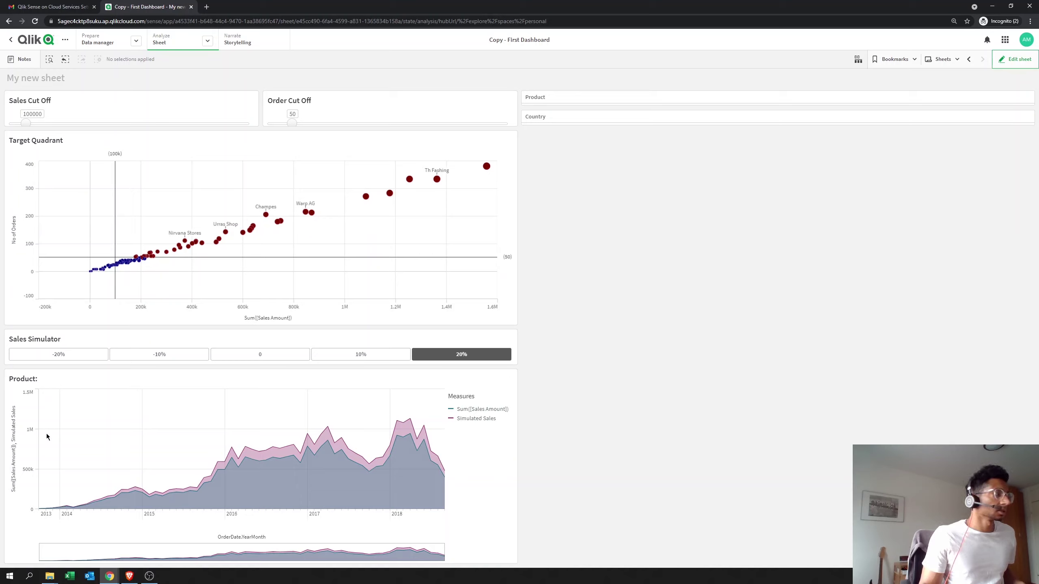
- Reopen the sheet for editing and wrap the line chart's title expression in an If with the condition GetSelectedCount(Product)>0
left_click(1026, 62)
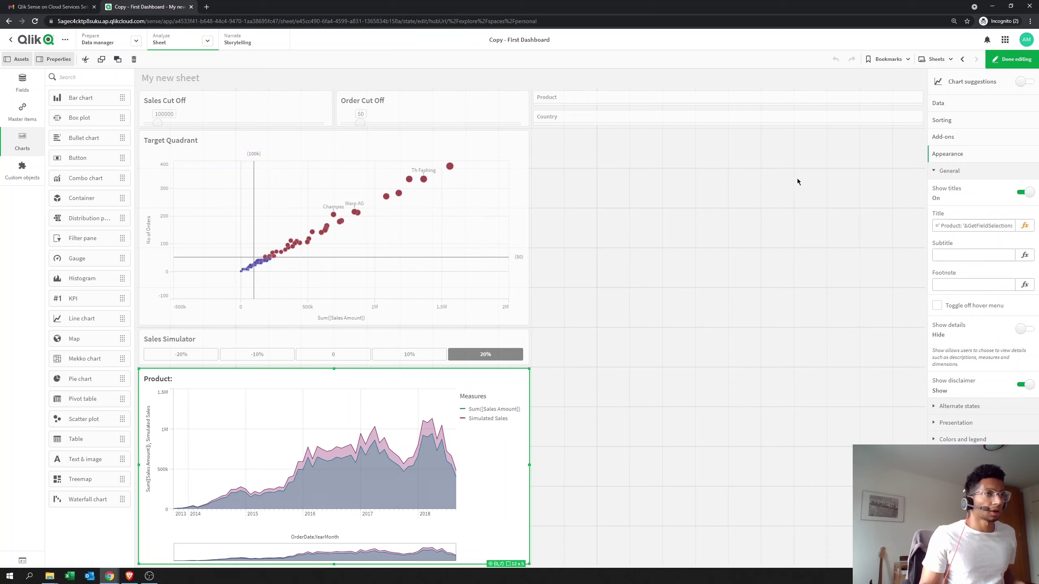
left_click(1025, 227)
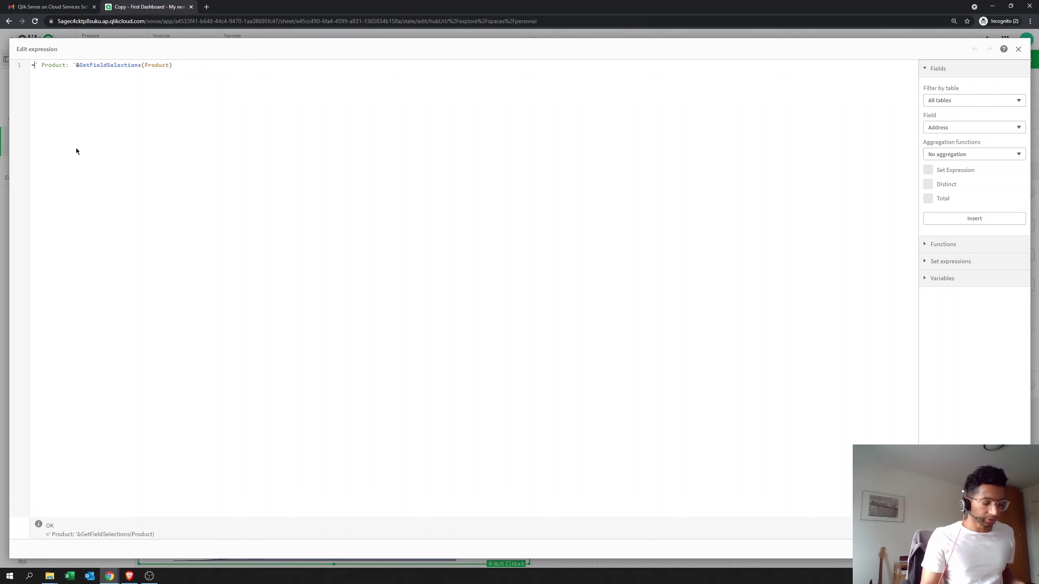
type("If(")
key("Return")
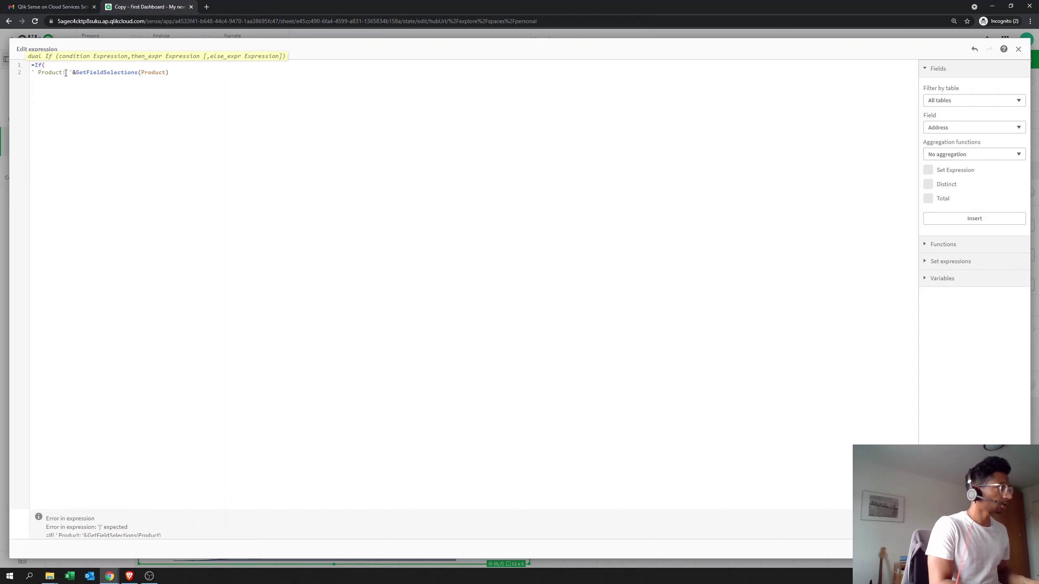
type("getse")
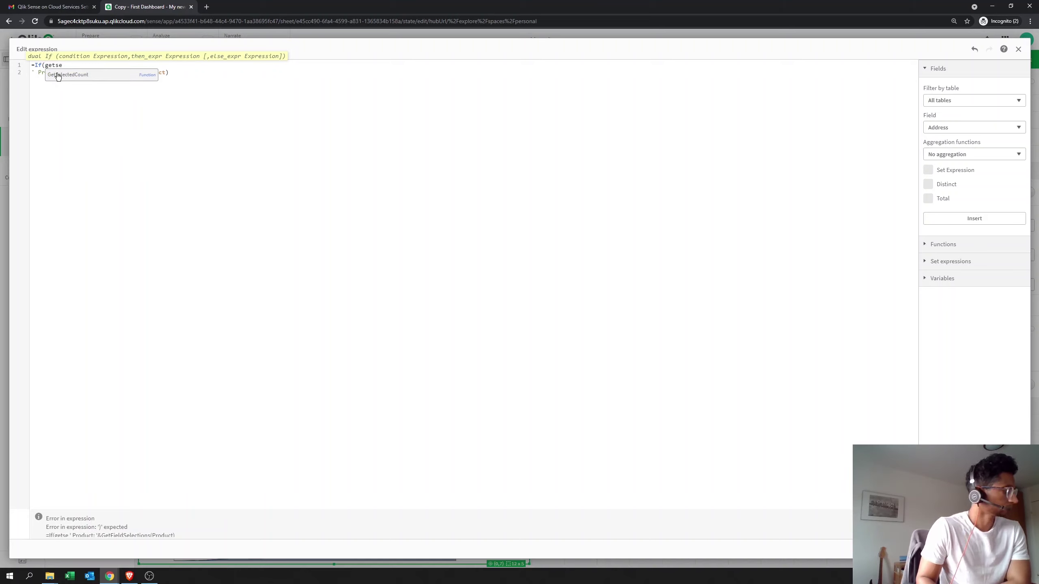
left_click(58, 77)
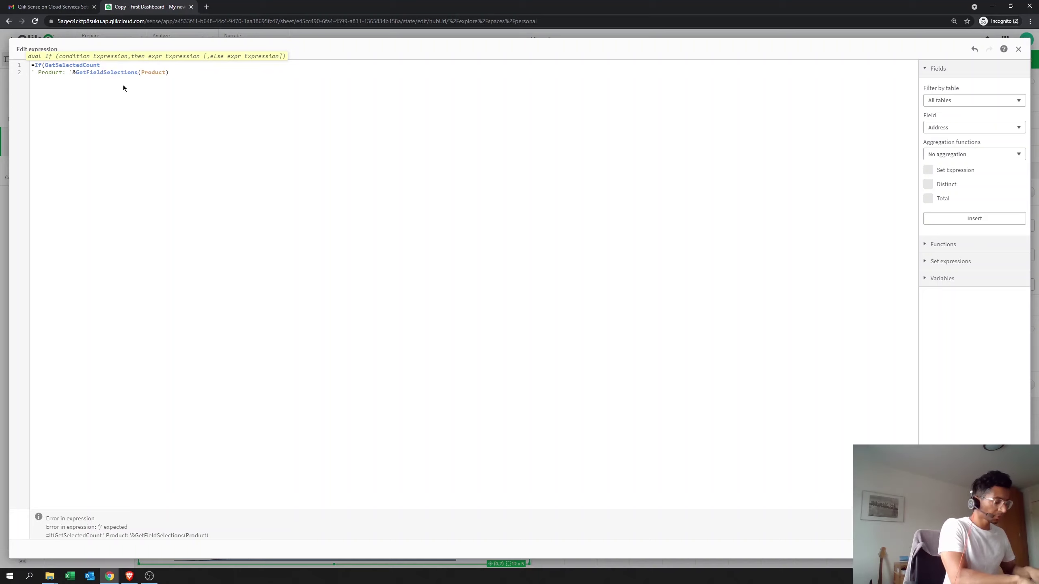
type("(")
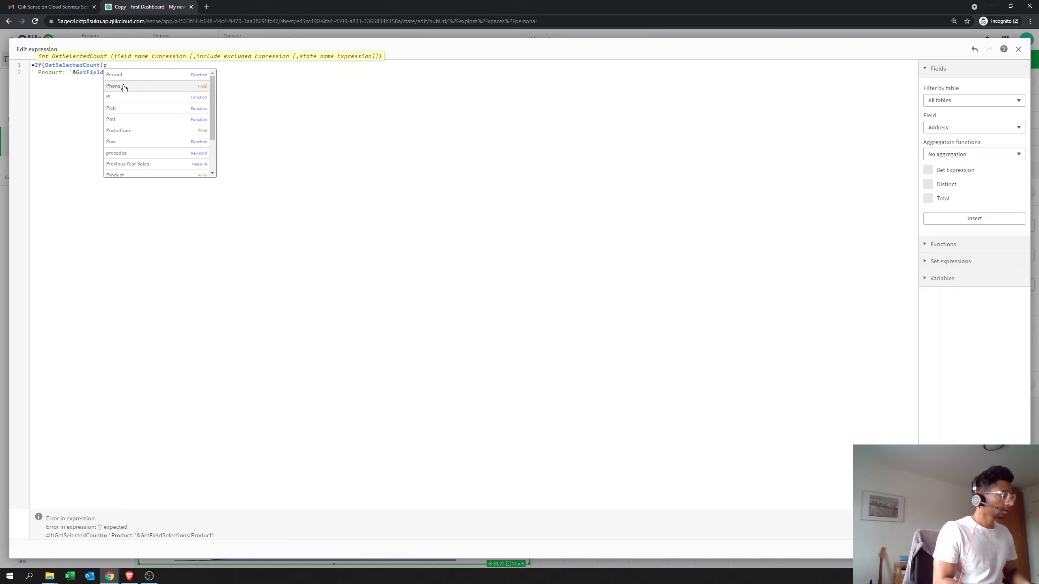
type("pro")
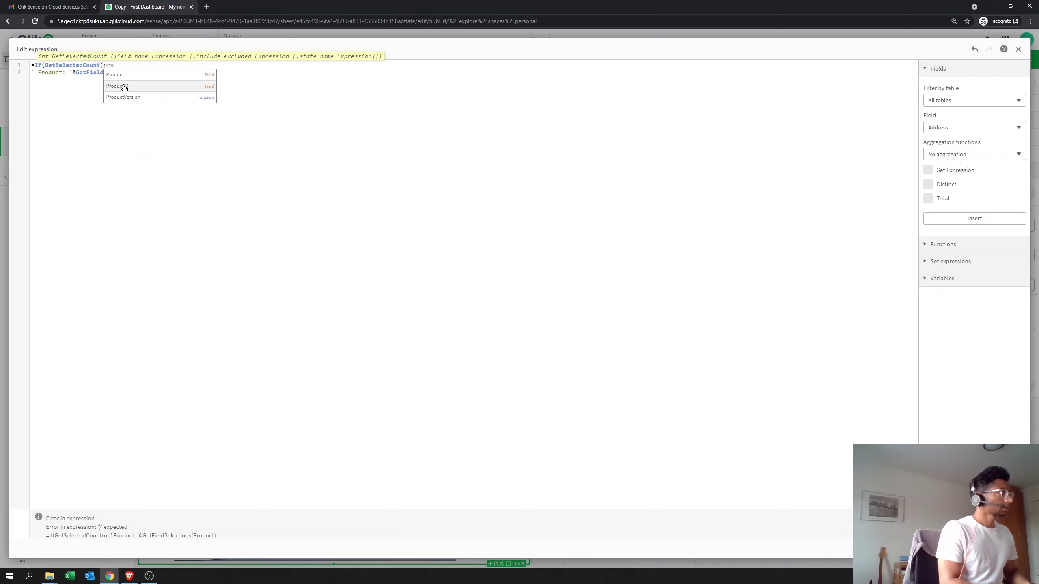
type("duct")
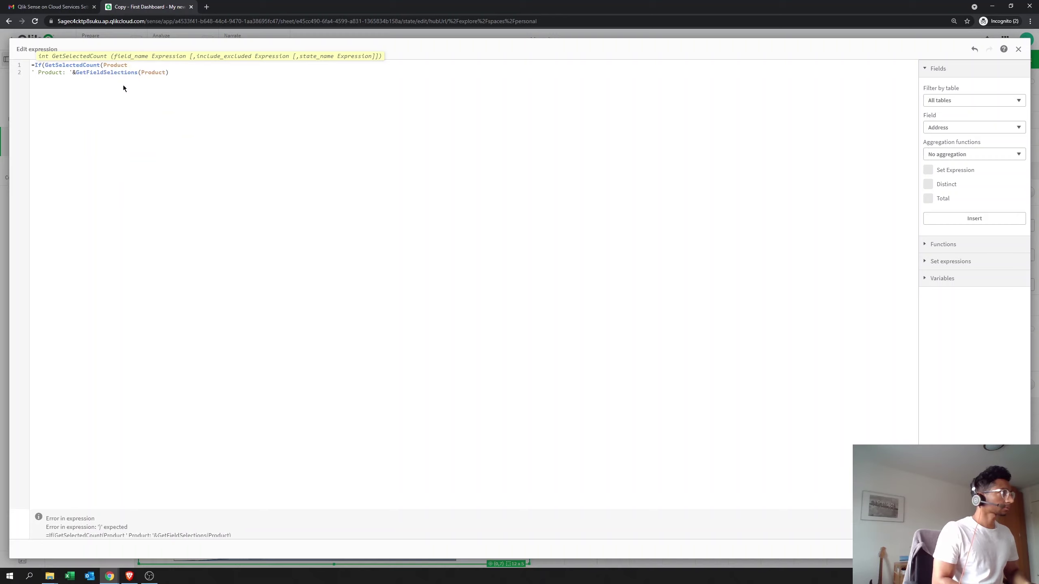
type(")>0")
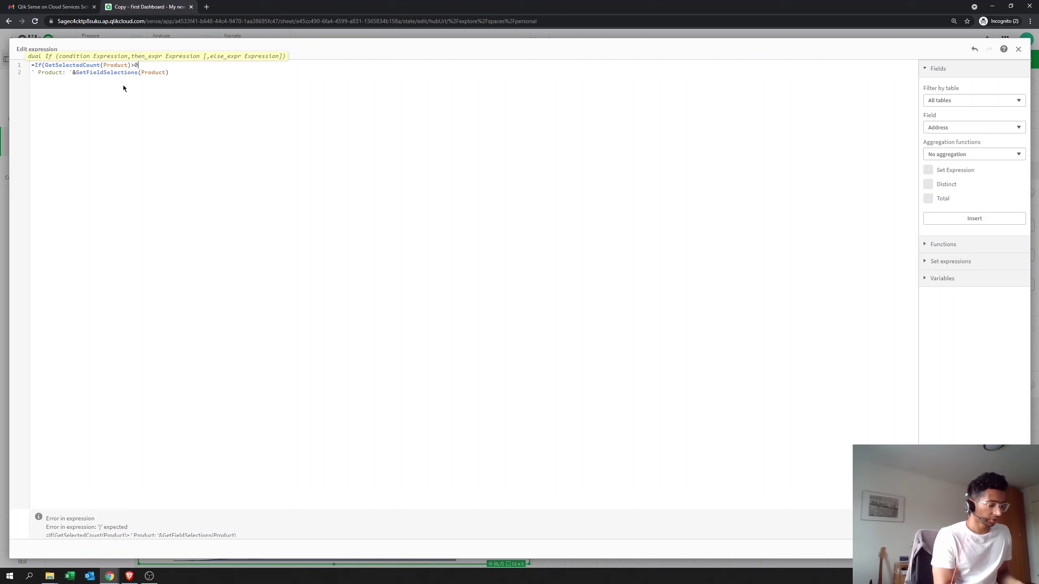
type(",")
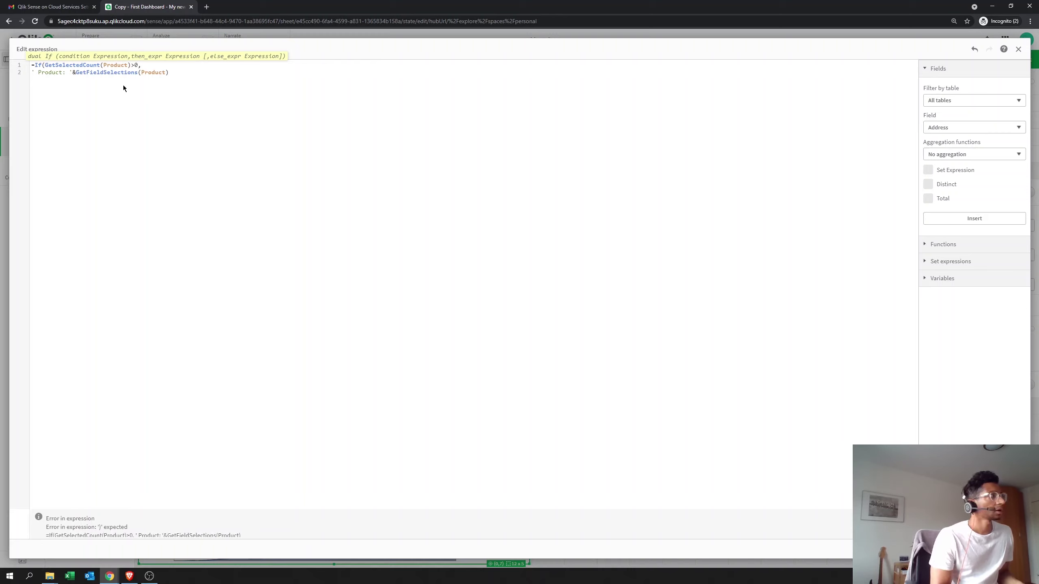
- Add 'Products: ALL' as the else result of the title's If expression, apply it, and finish editing the sheet
key("Down")
key("Right")
key("Right")
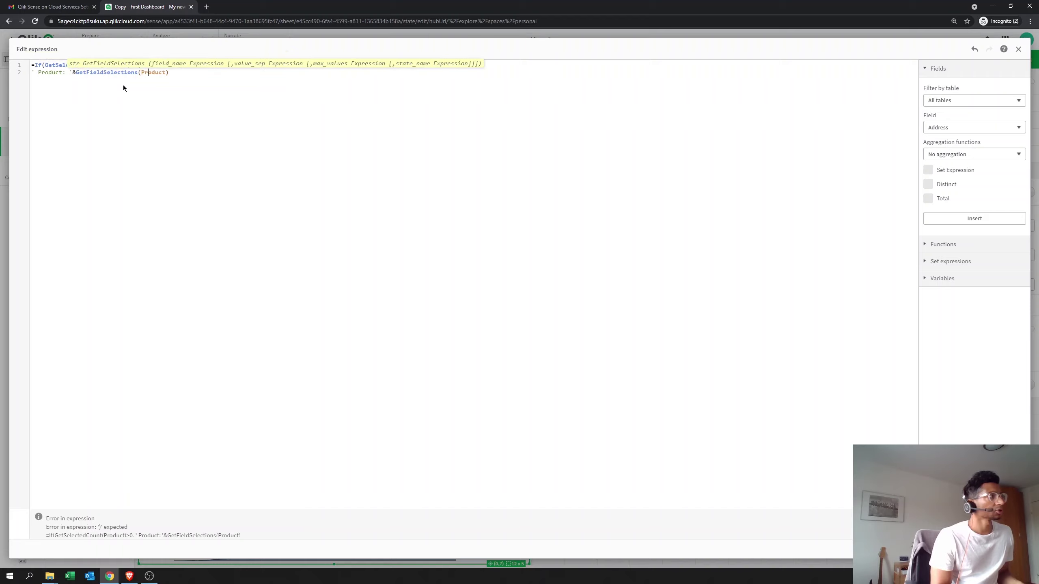
key("End")
type(",")
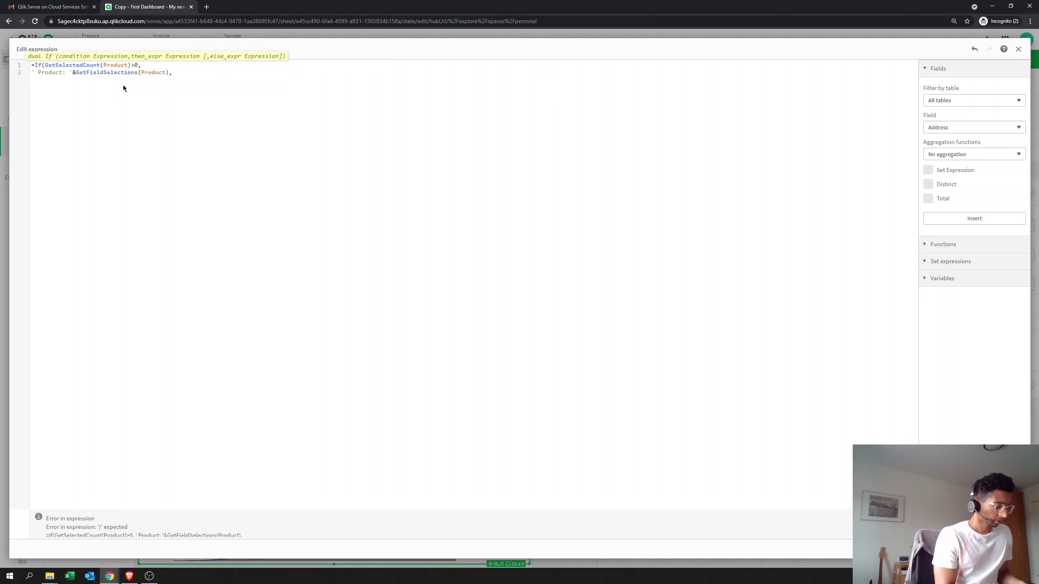
type(" 'Produc")
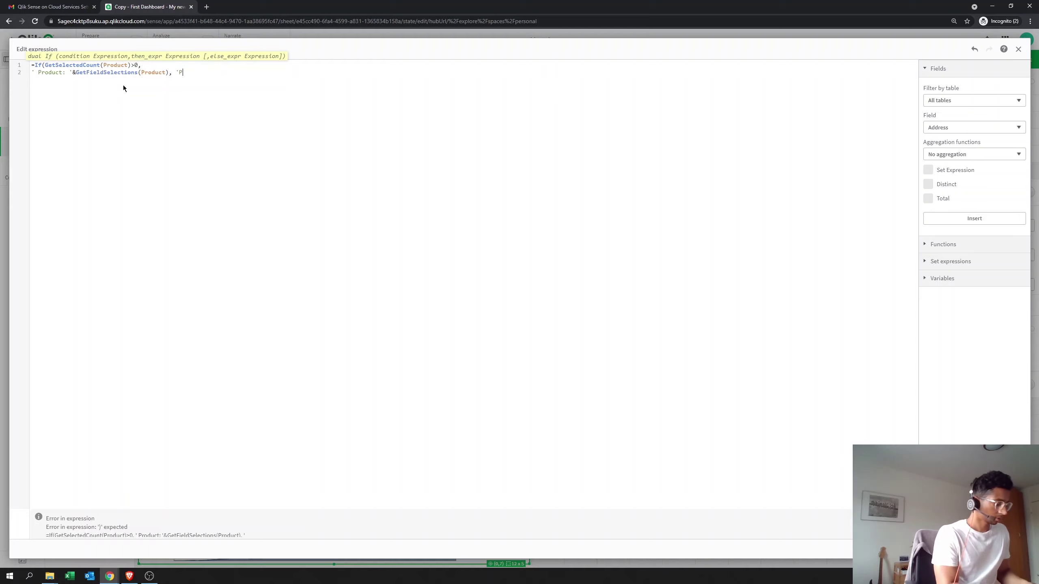
type("t")
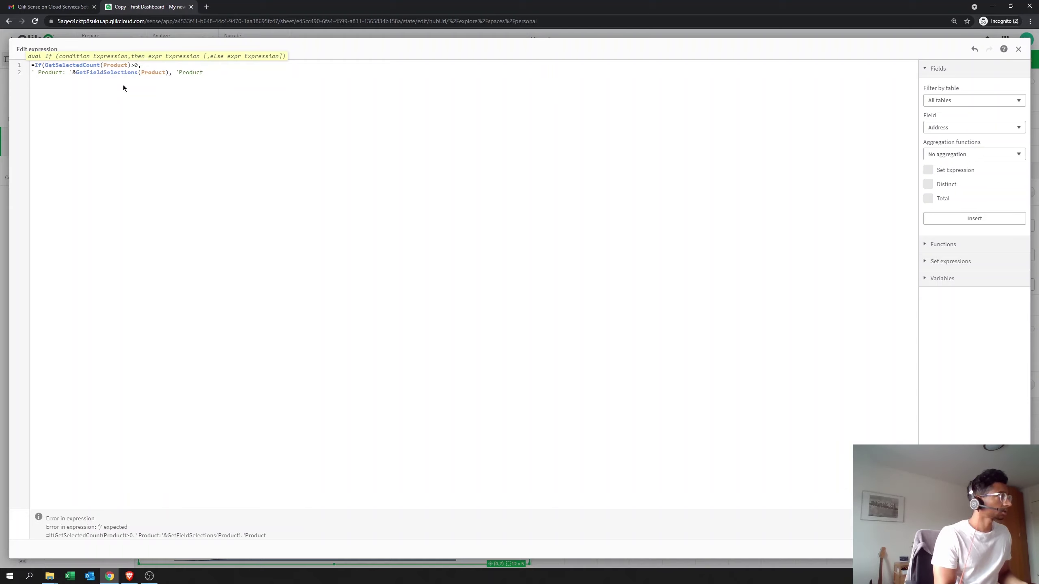
type(":")
key("BackSpace")
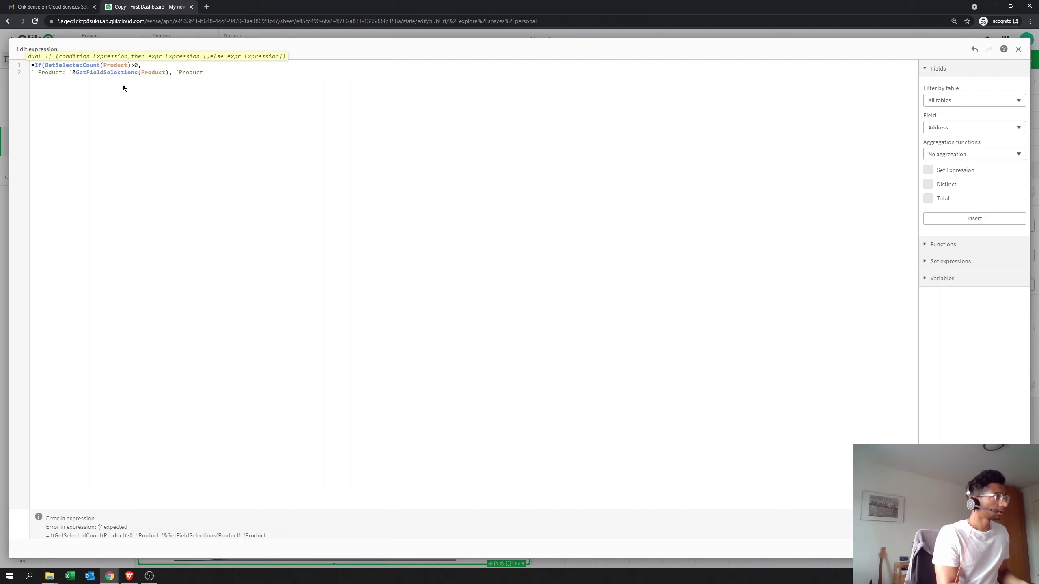
type("s:")
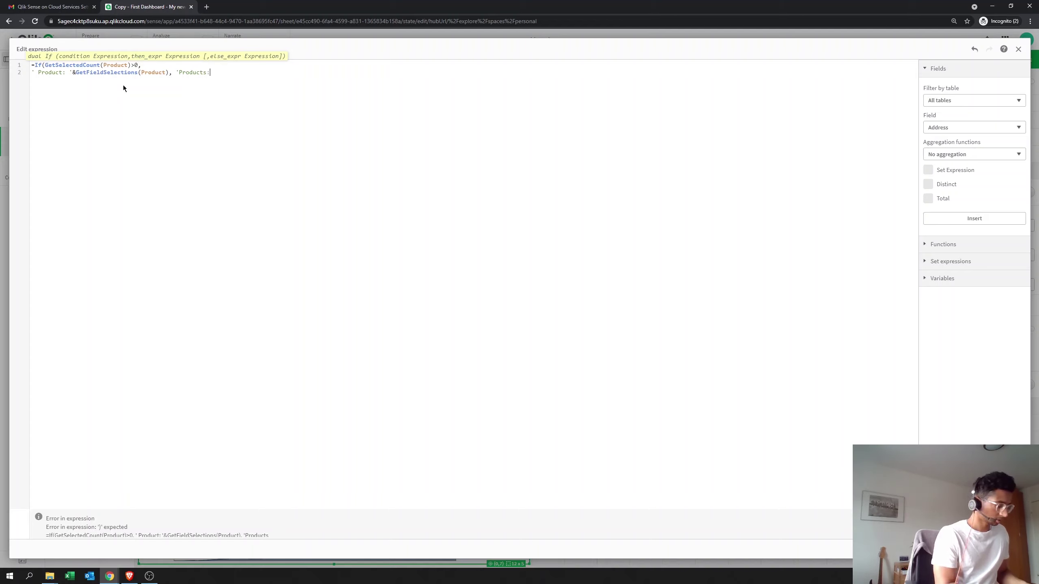
type(" ALL'")
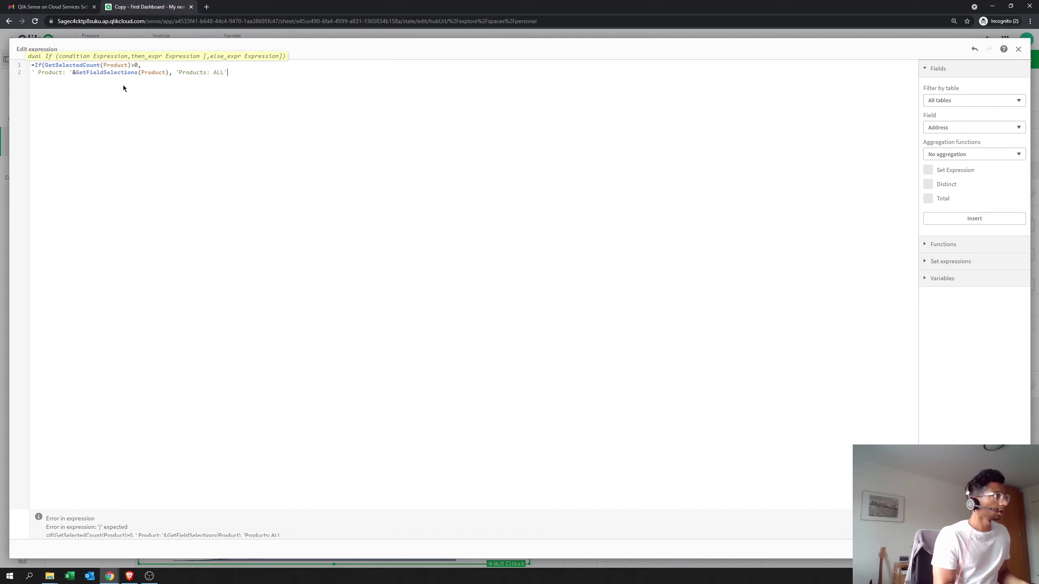
type(")")
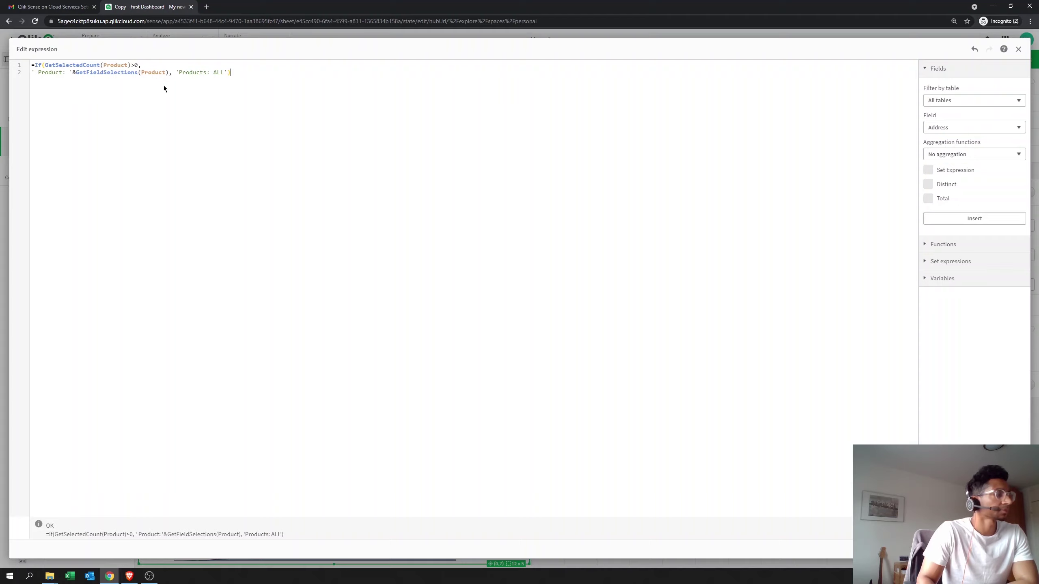
left_click(1013, 549)
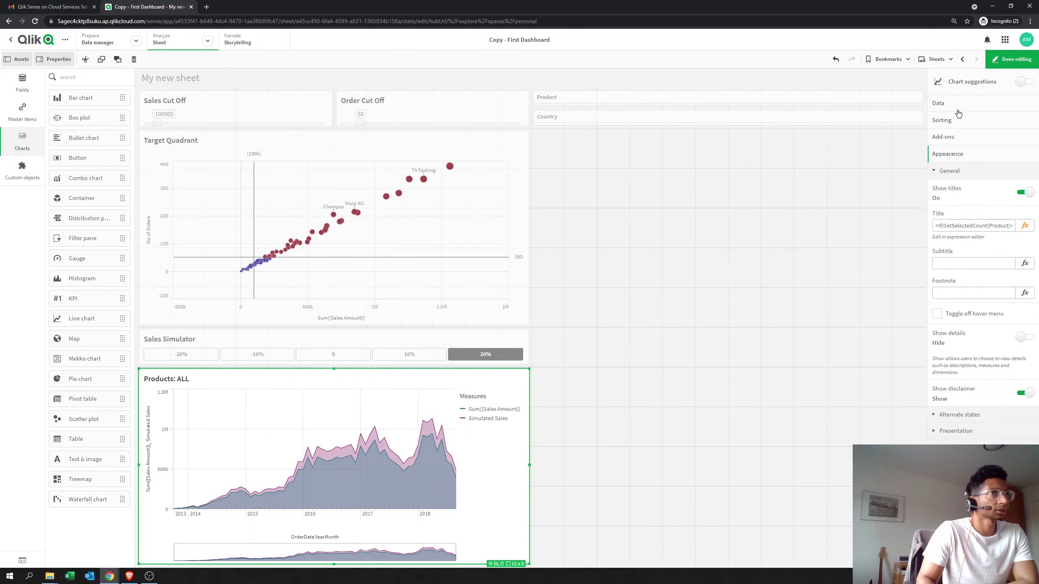
left_click(989, 64)
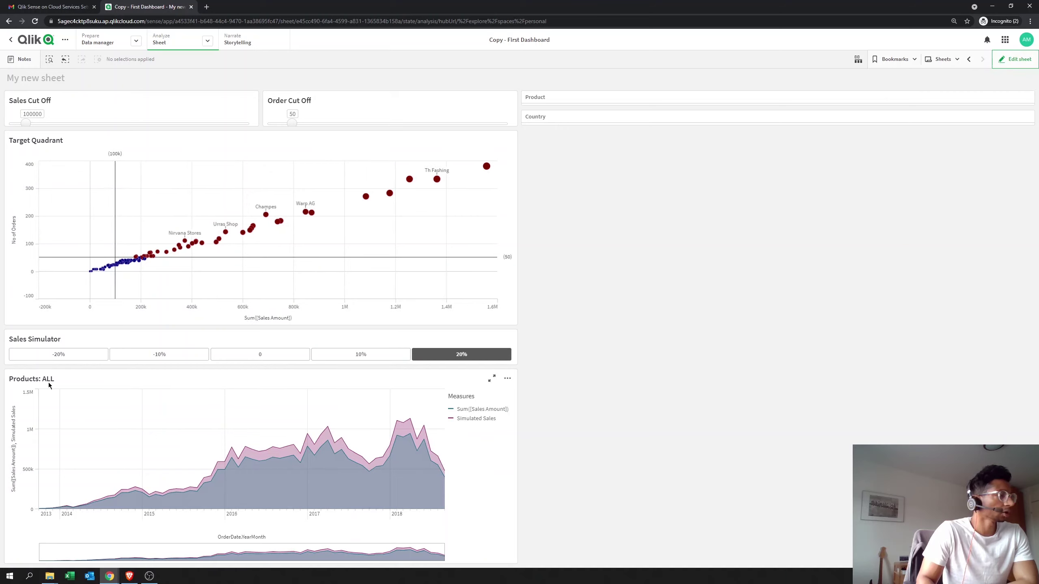
- Test the conditional title by selecting Atles Lussekofta in the Product filter, and clear the selection
left_click(584, 99)
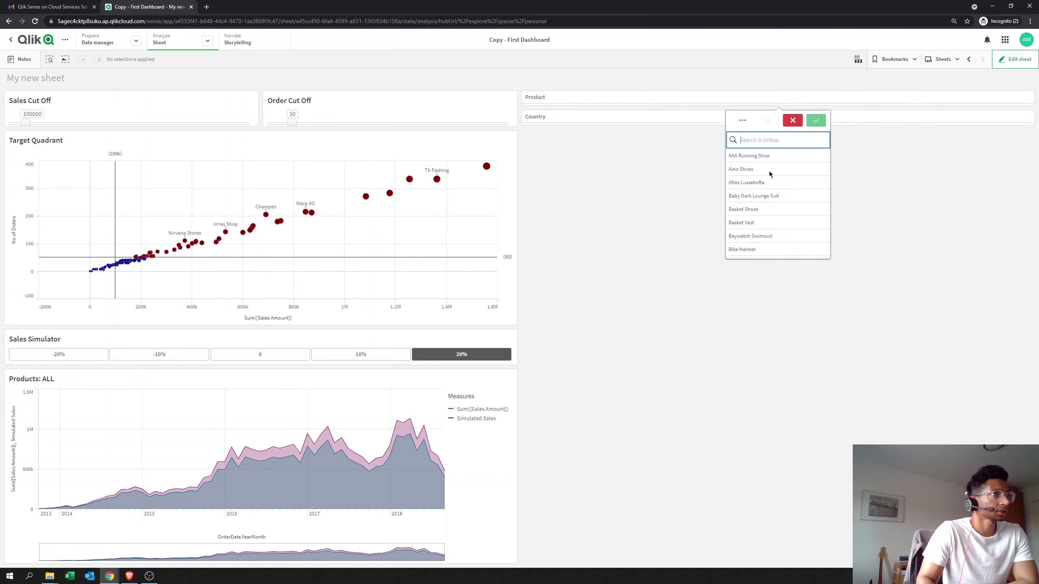
left_click(770, 183)
left_click(816, 120)
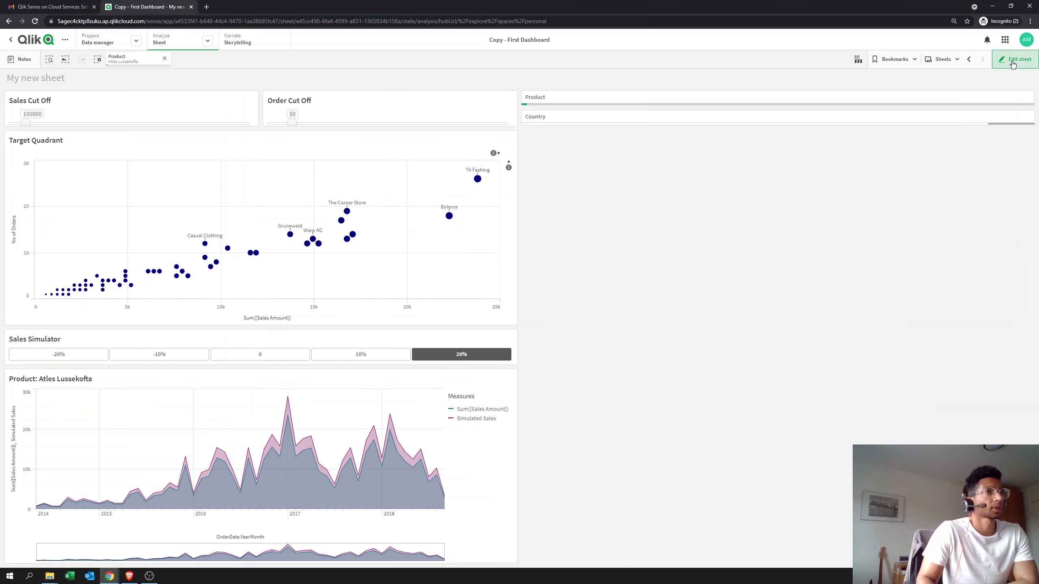
left_click(165, 58)
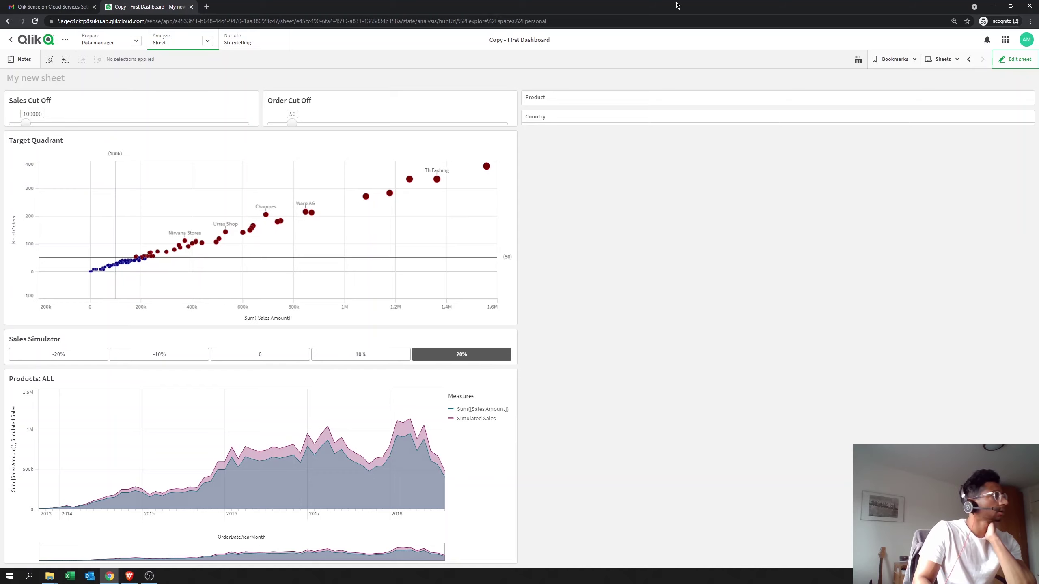
- Reopen the sheet for editing and add a table filling the empty area below the Product and Country filters
left_click(1005, 62)
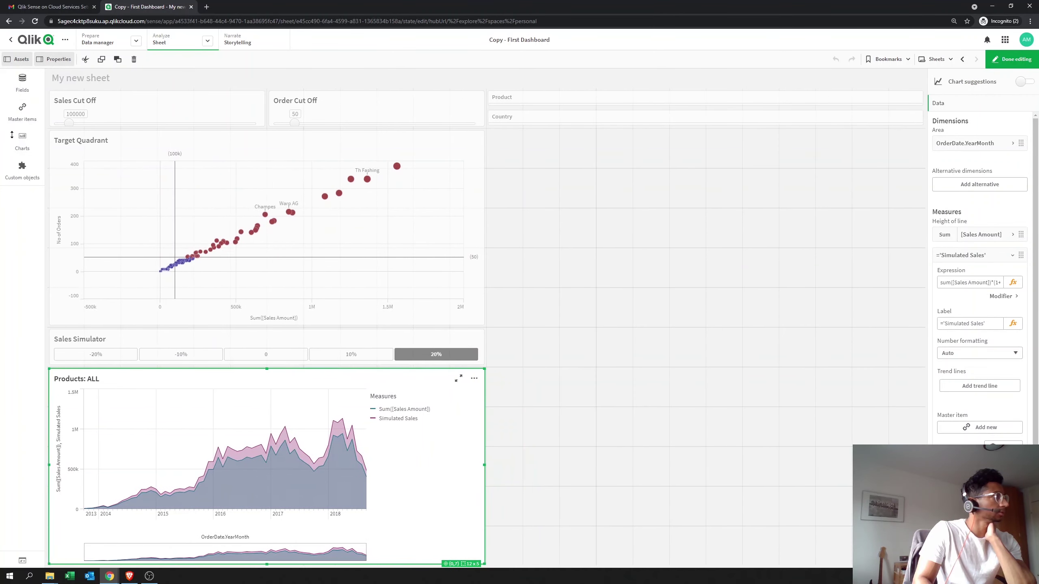
left_click_drag(86, 439, 578, 340)
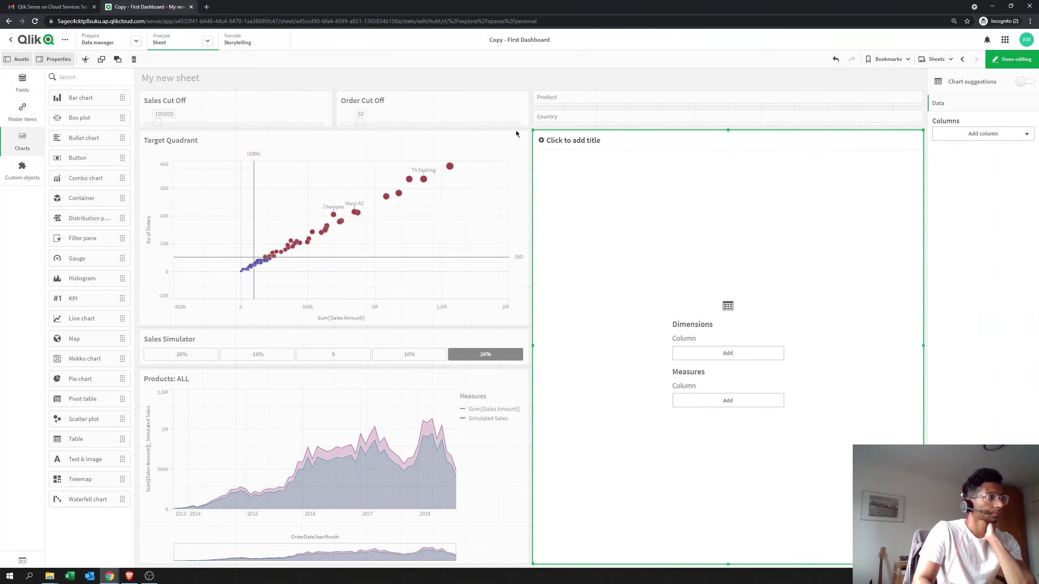
left_click(1007, 62)
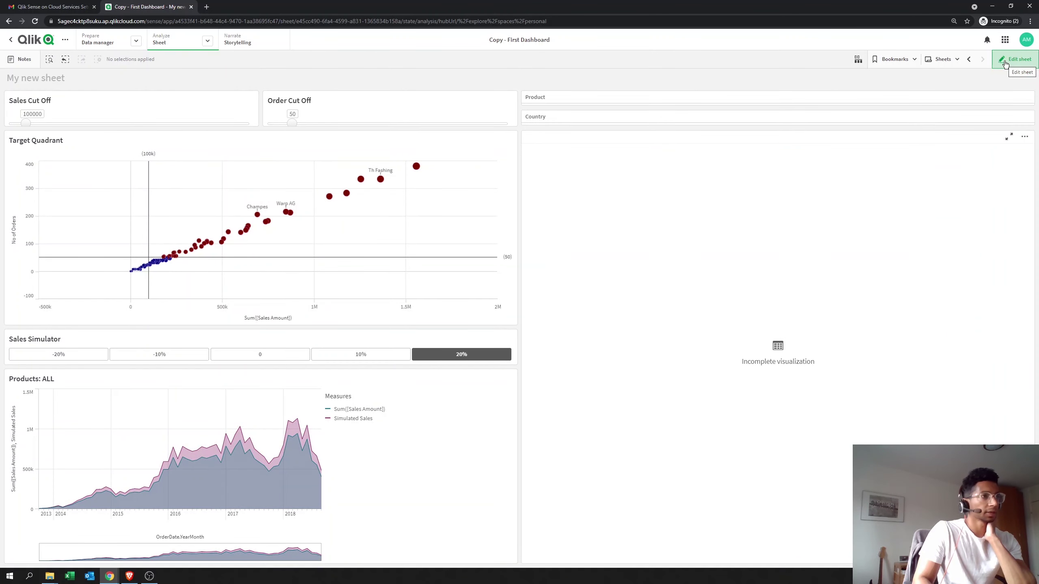
left_click(1005, 61)
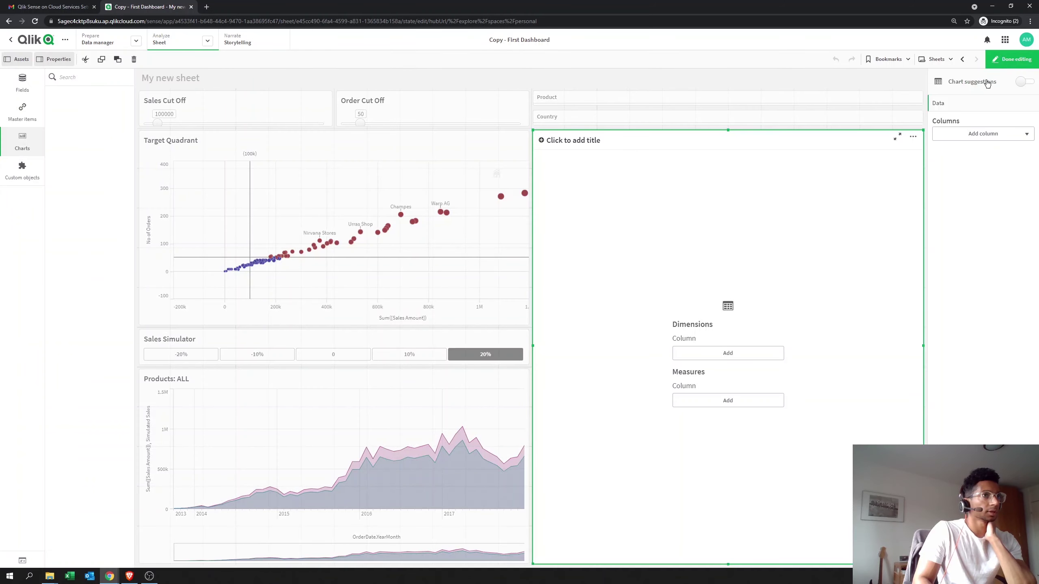
- Add EmployeeID as the first dimension column of the new table
left_click(733, 360)
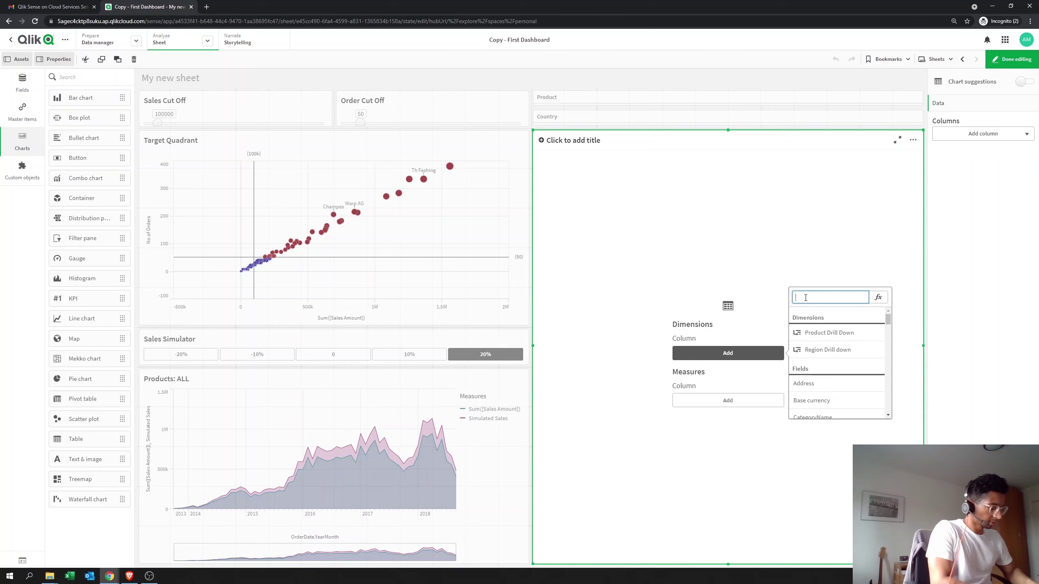
type("empl")
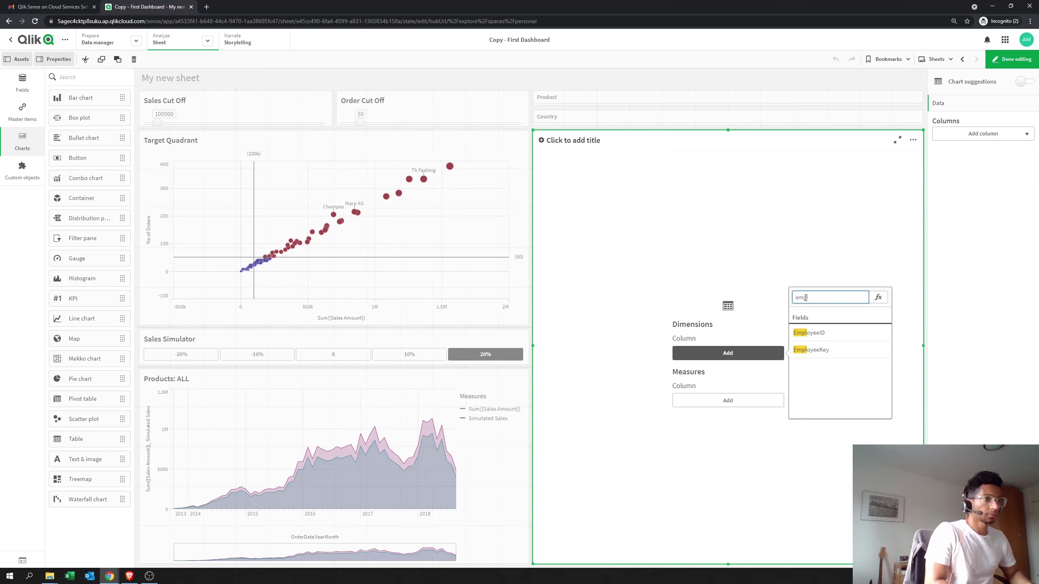
key("Down")
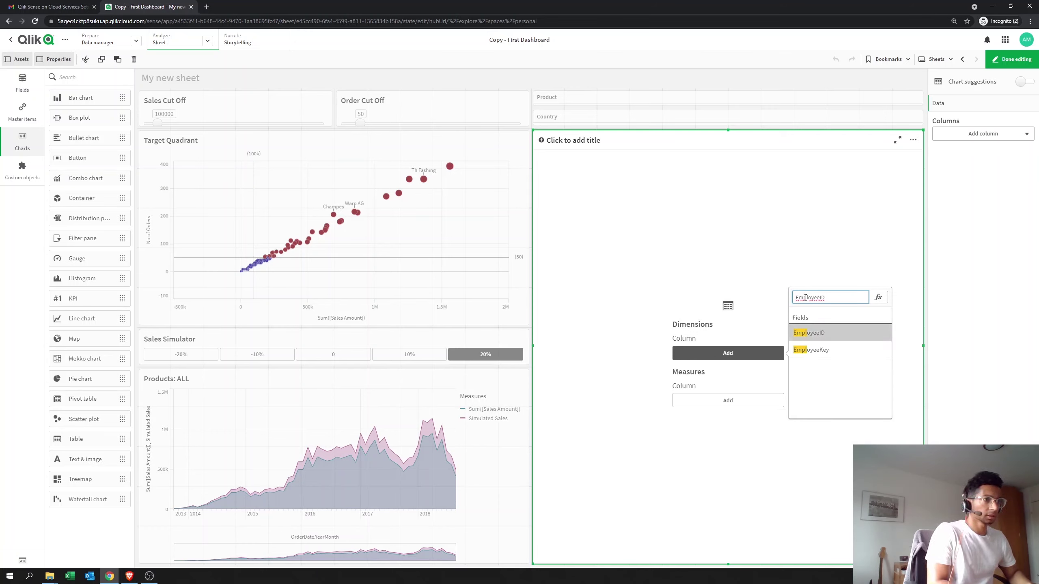
key("Return")
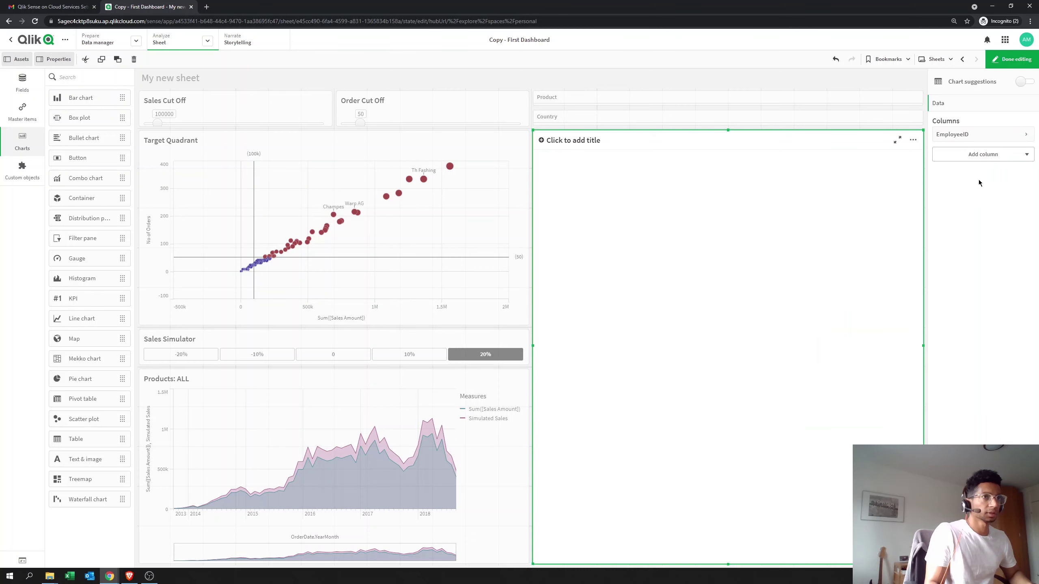
- Add the First Name field as a second dimension column in the employee table
left_click(998, 156)
left_click(989, 177)
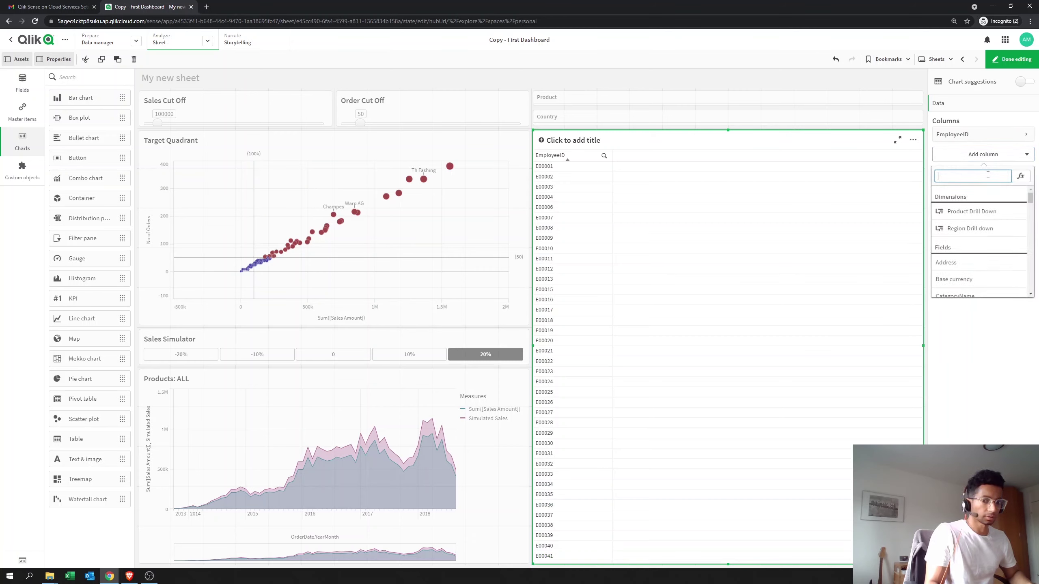
type("na")
key("Down")
key("Down")
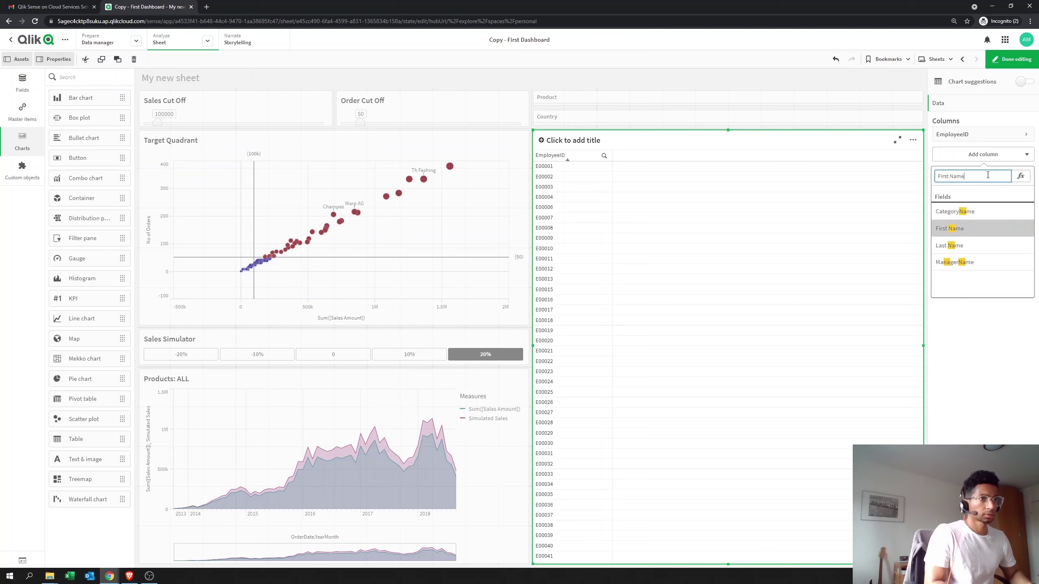
key("Return")
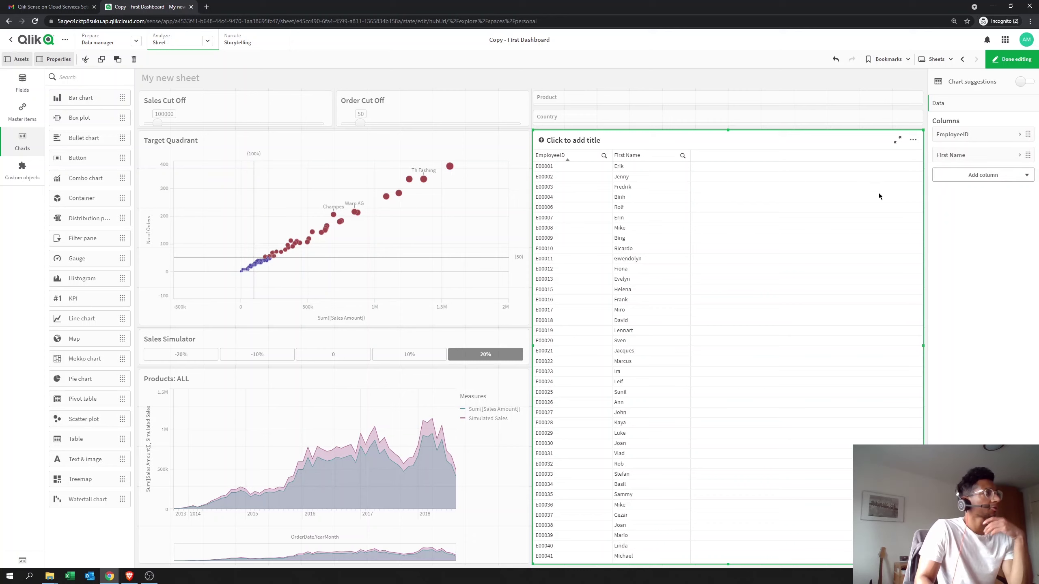
- Start a new master measure and name it This Year Sales
left_click(18, 121)
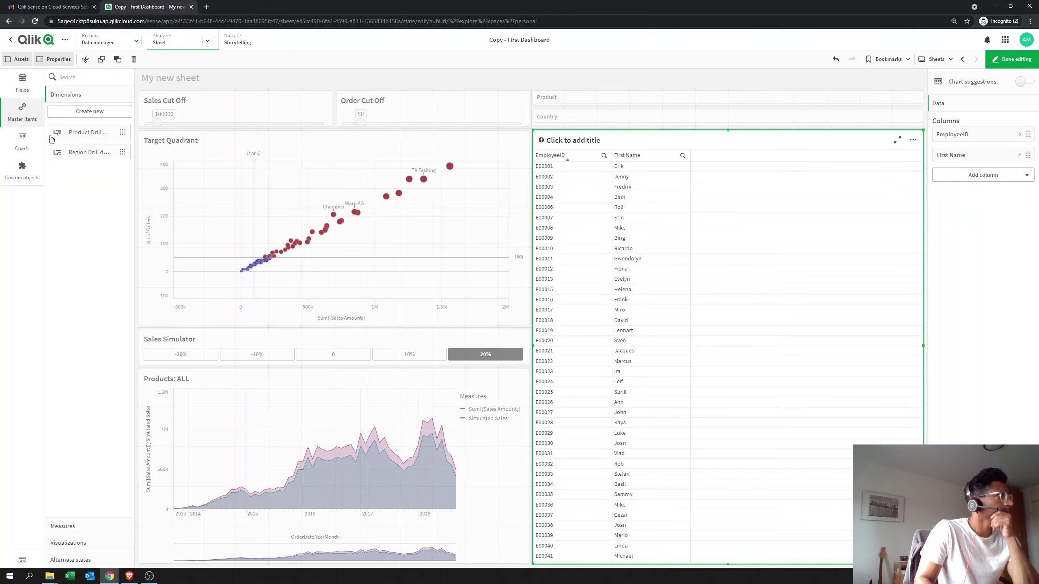
left_click(70, 527)
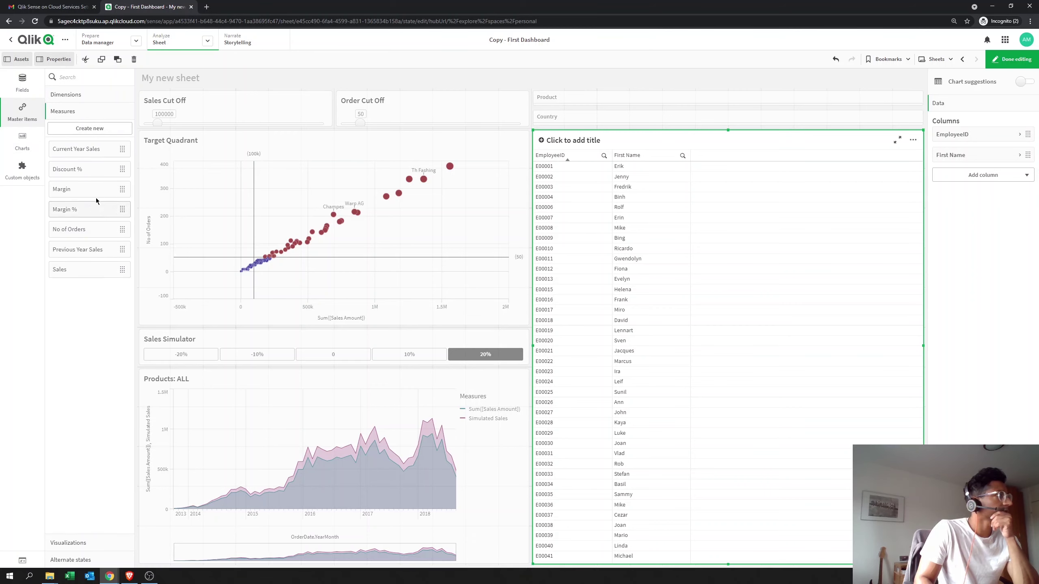
left_click(72, 251)
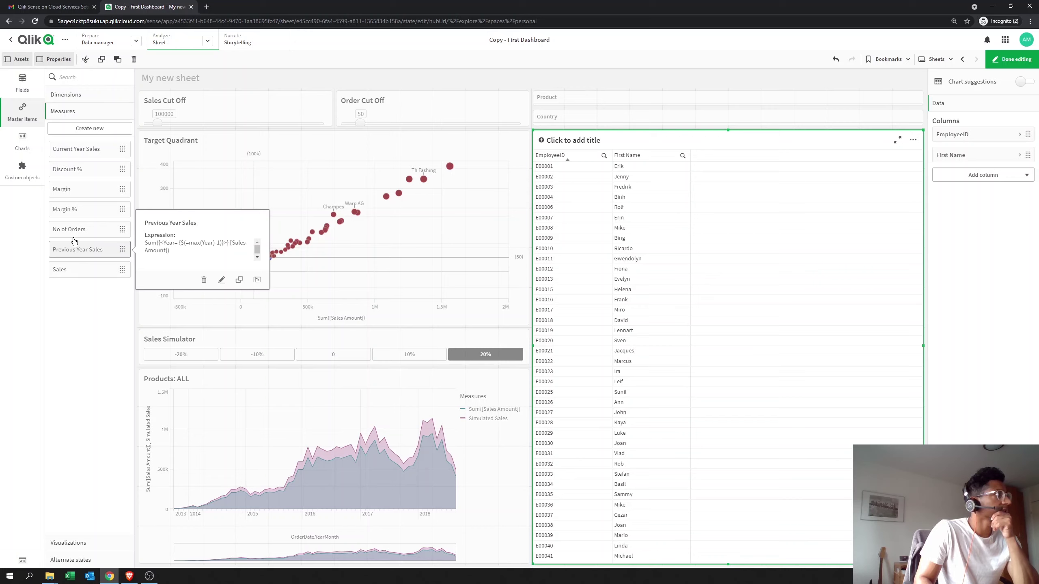
left_click(105, 151)
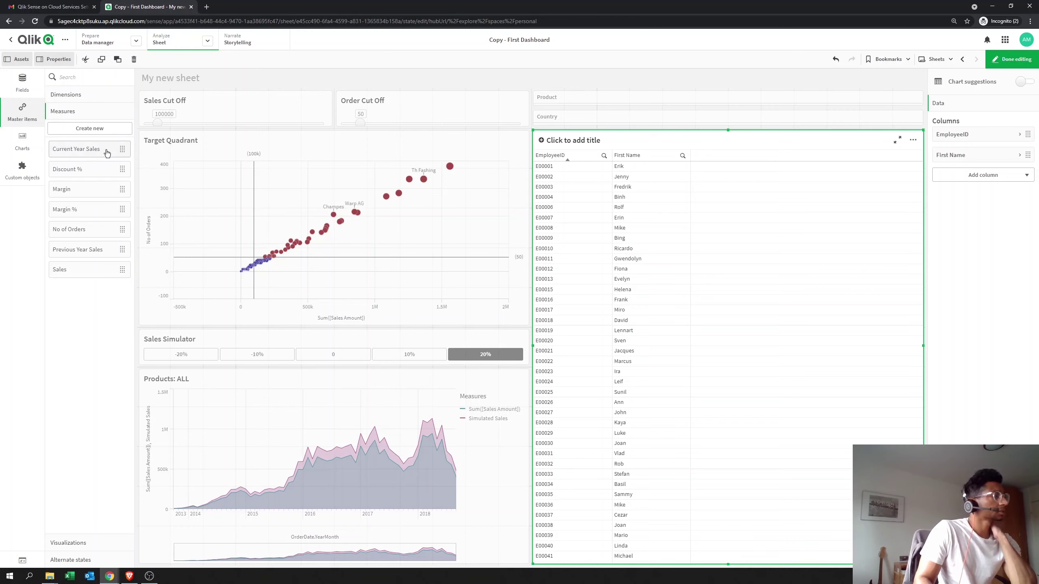
left_click(93, 131)
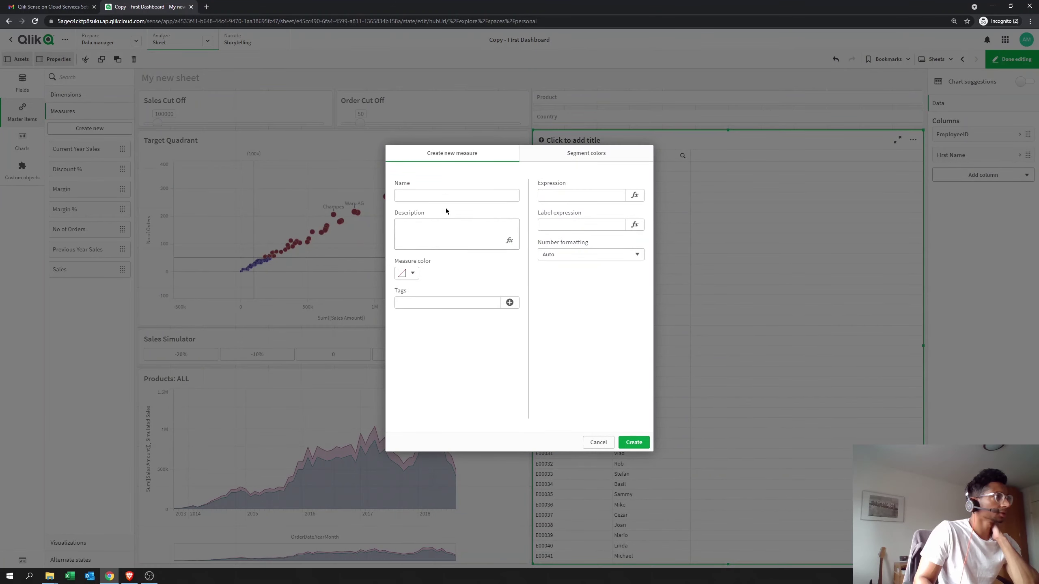
left_click(439, 192)
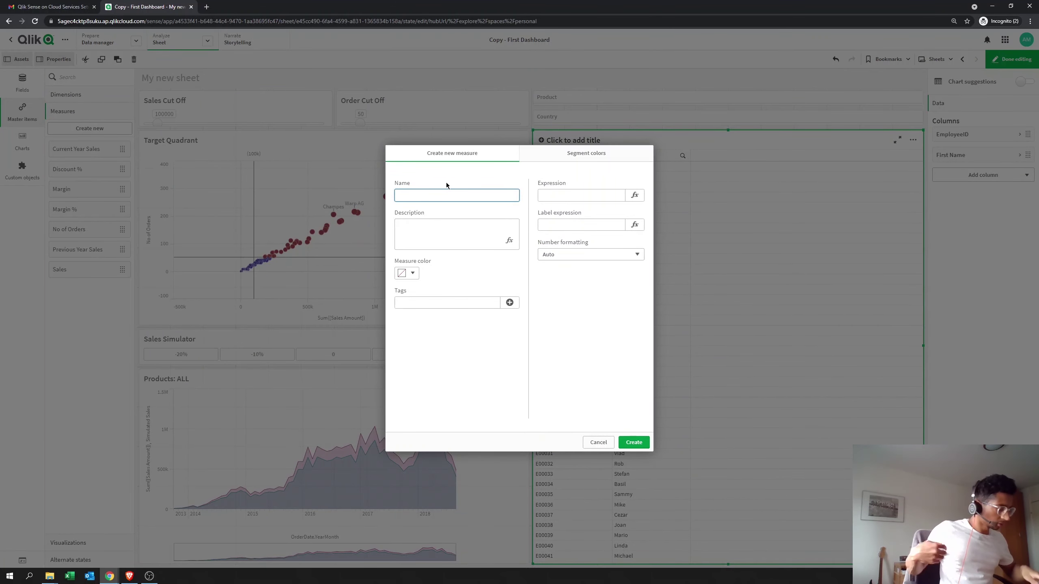
type("T")
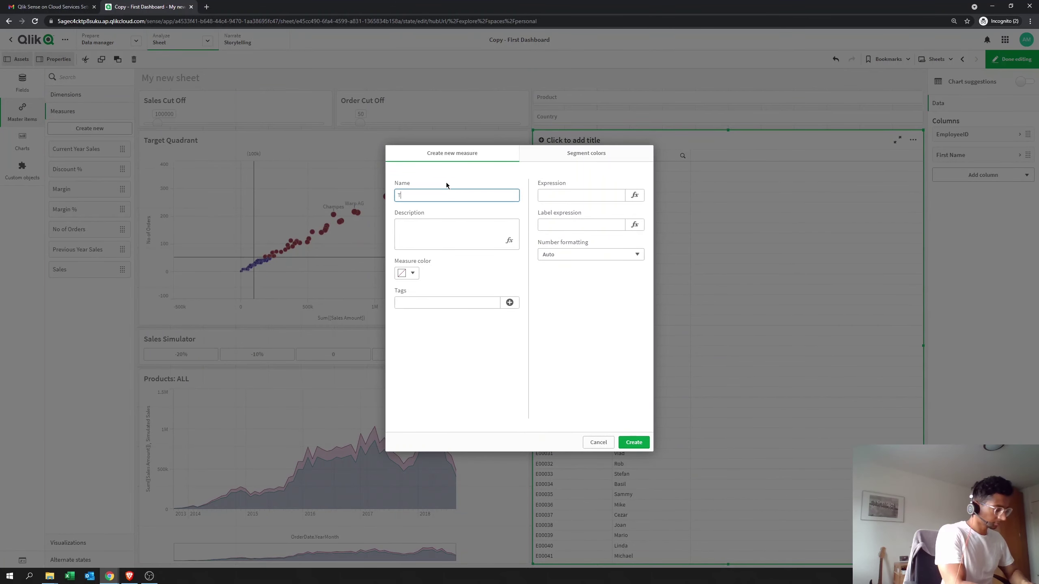
type("his Year")
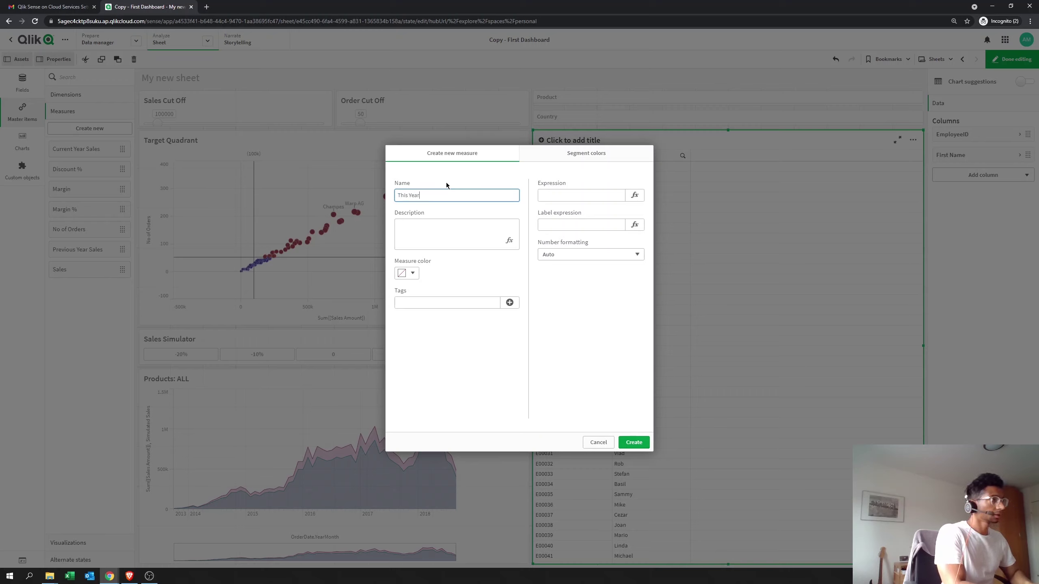
type(" Sales")
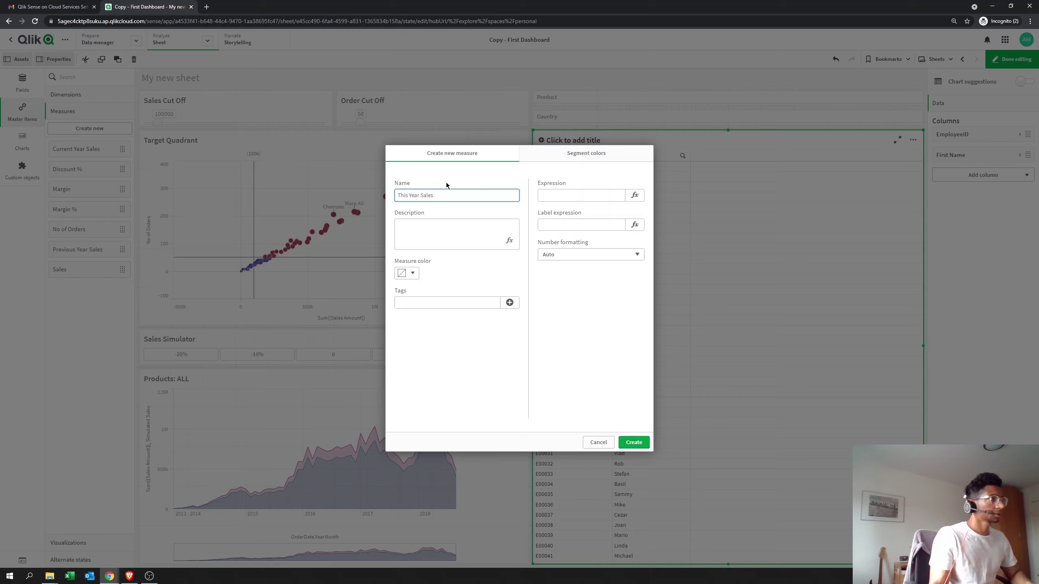
- Begin the measure's expression as a sum with a set modifier on the Year field: sum({<Year = >}
left_click(634, 195)
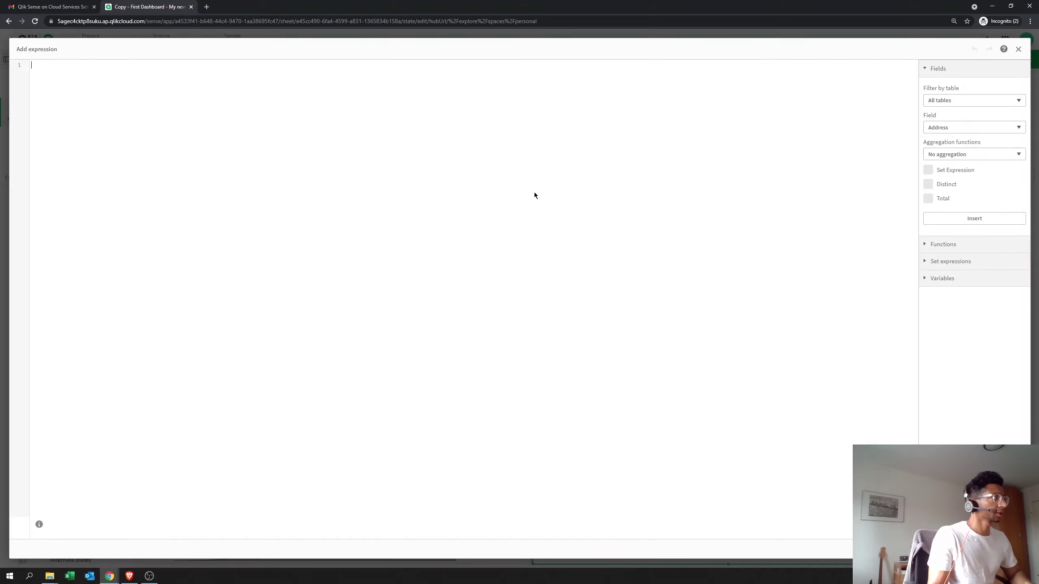
type("sum(")
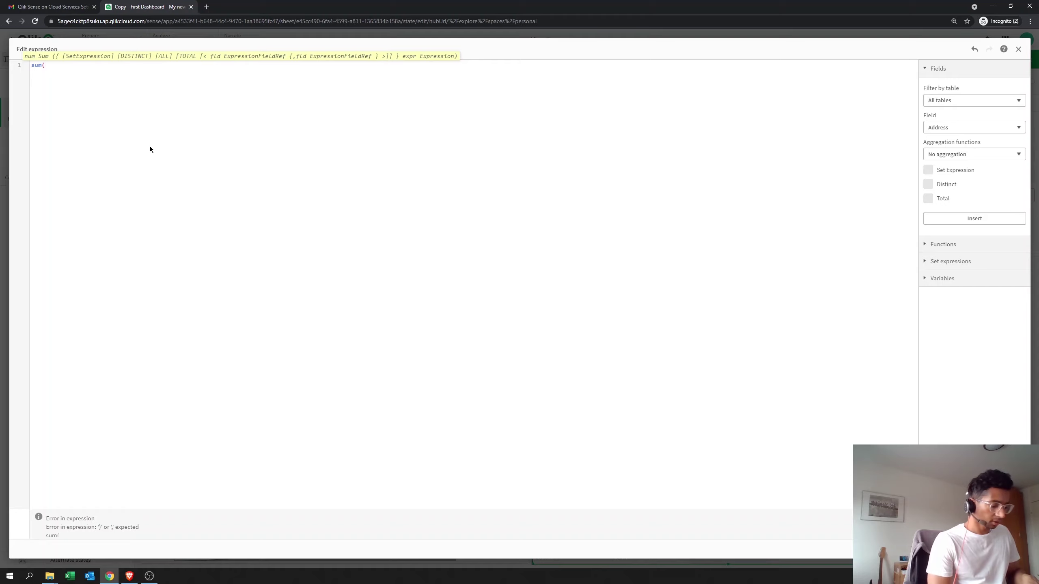
type("{}")
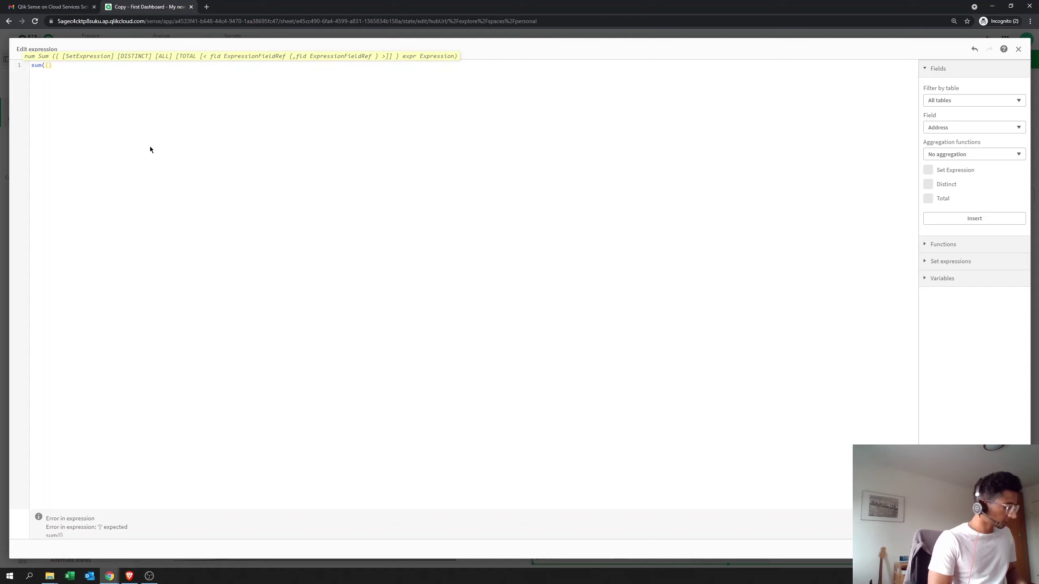
type("<>")
key("Left")
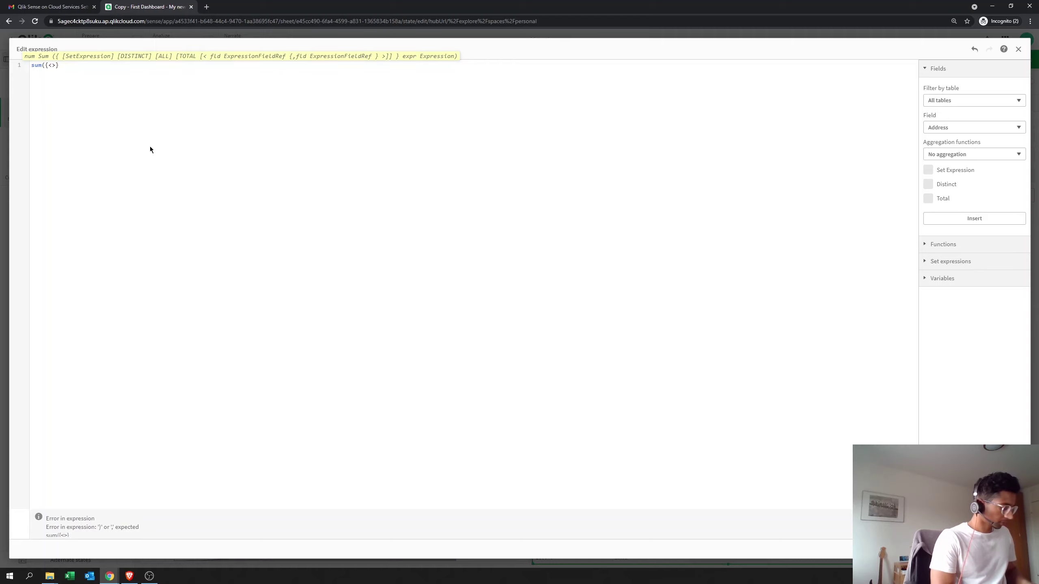
type("Yea")
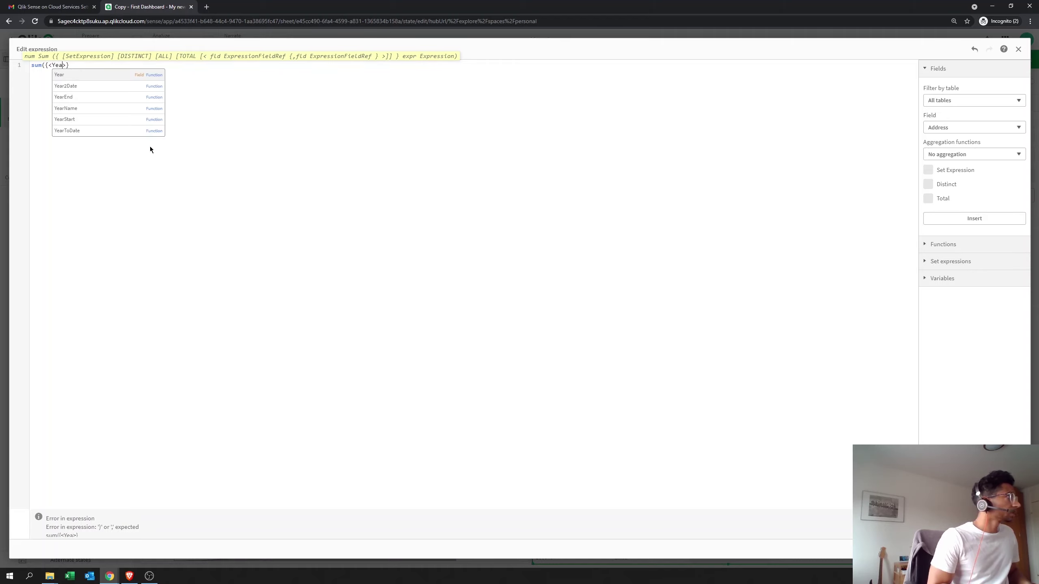
key("Return")
type("=")
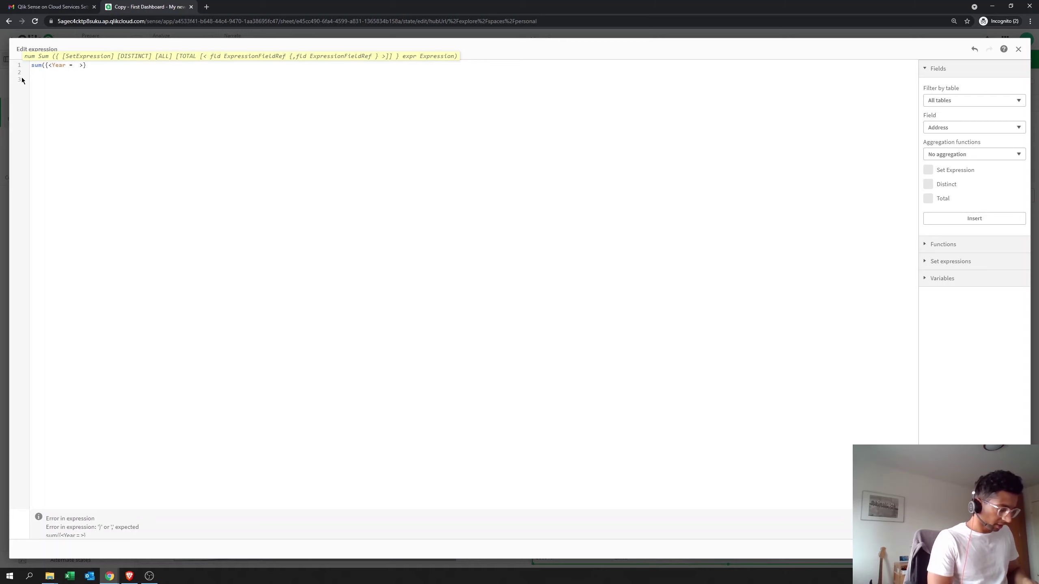
- Restrict the Year modifier to the latest year with {$(=max(Year))}
type("{}")
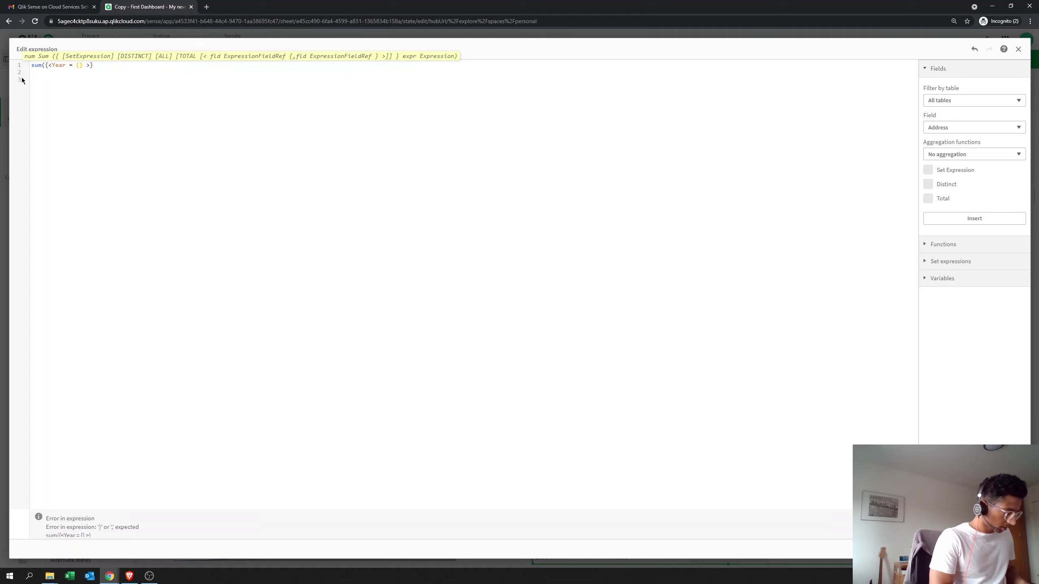
type("$")
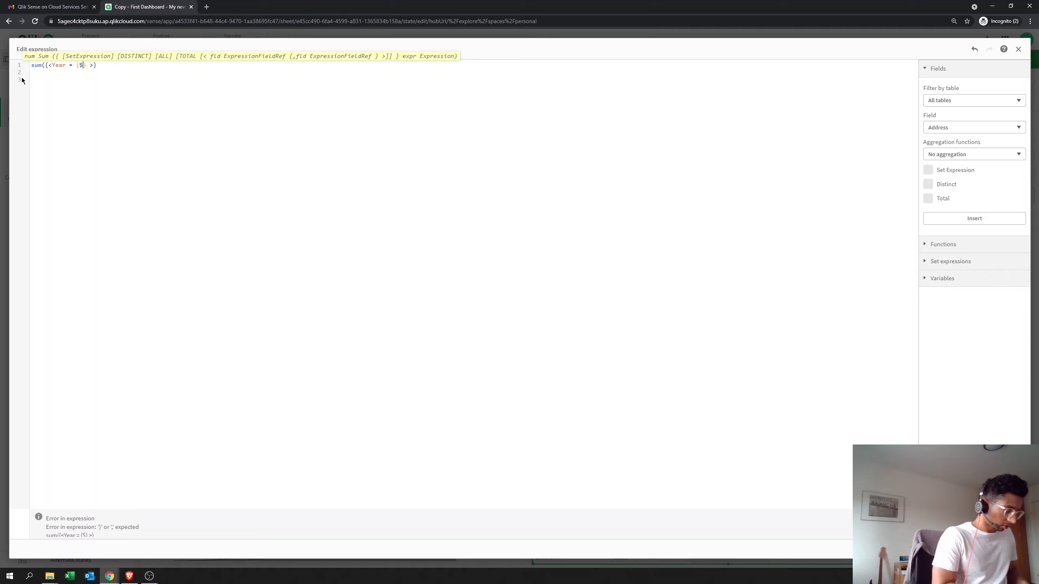
type("(=max")
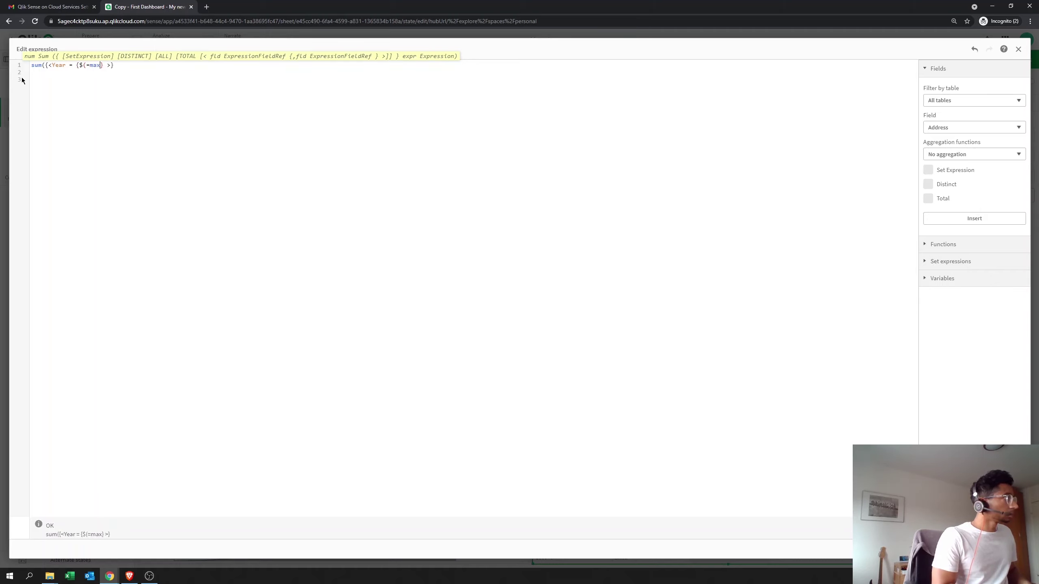
type("(Year")
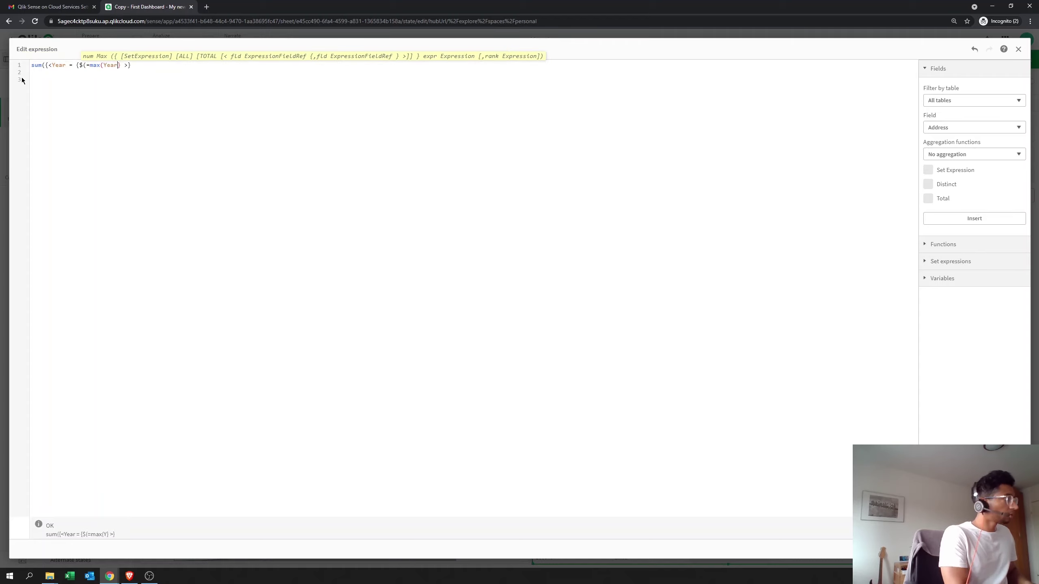
type(")")
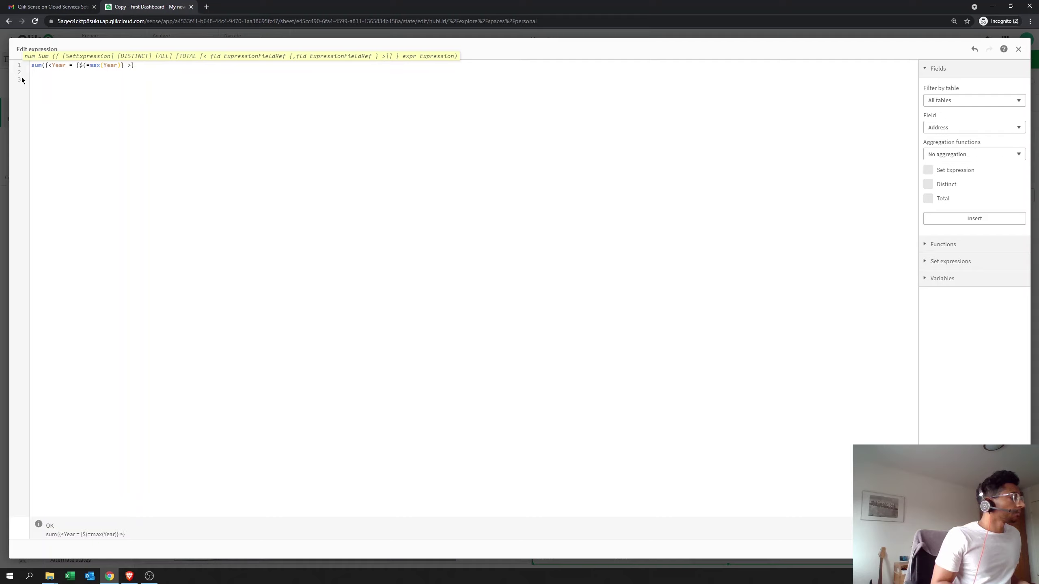
type(")")
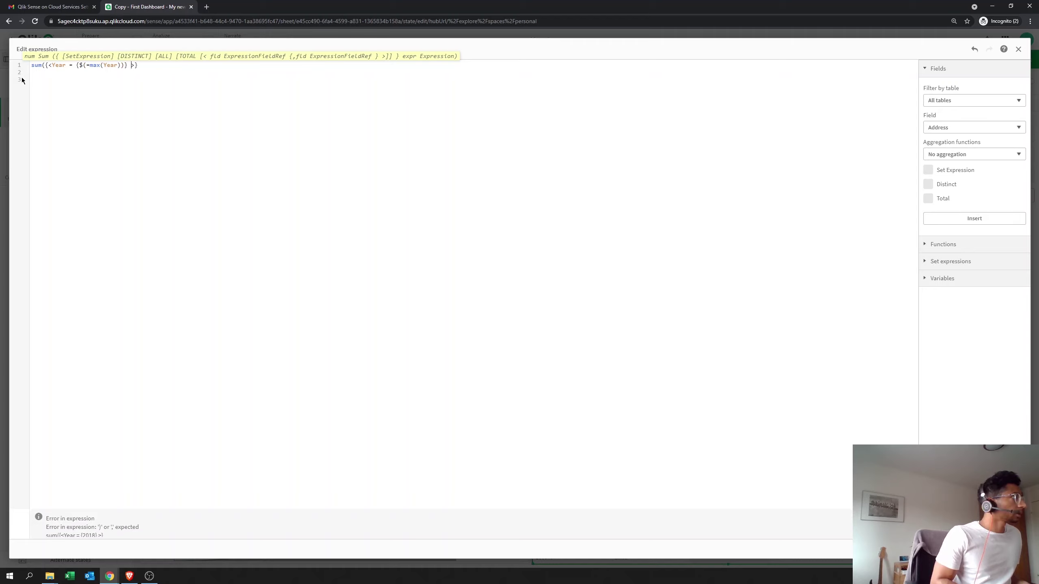
key("BackSpace")
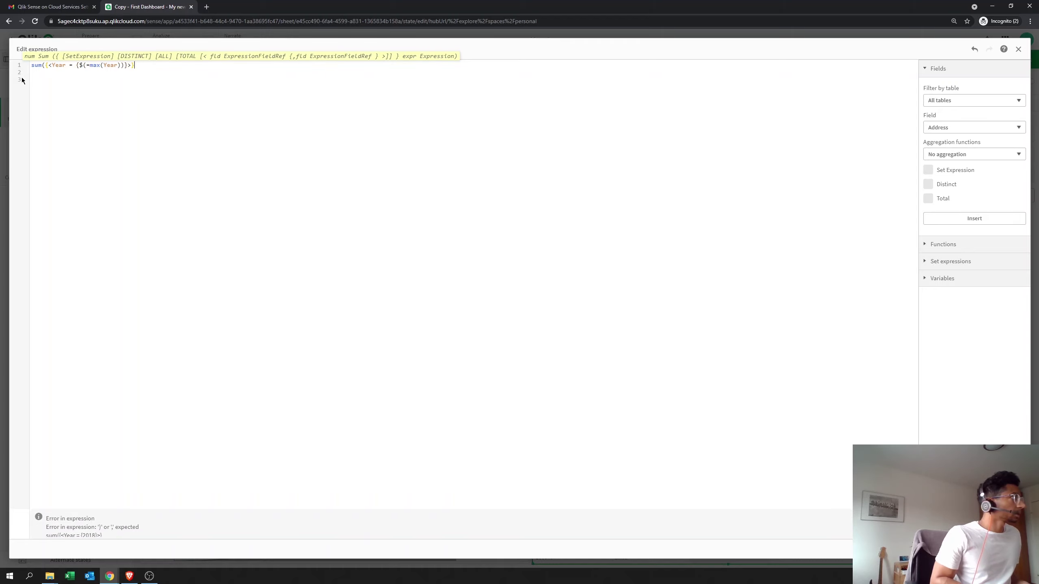
- Complete the expression with the [Sales Amount] field, apply it, and save the This Year Sales measure
type("sal")
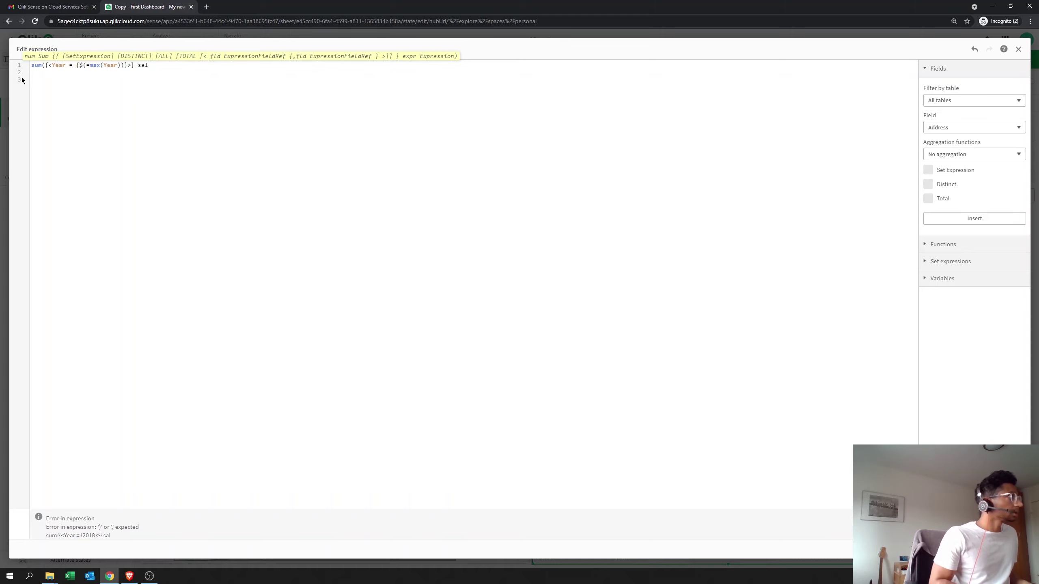
key("Return")
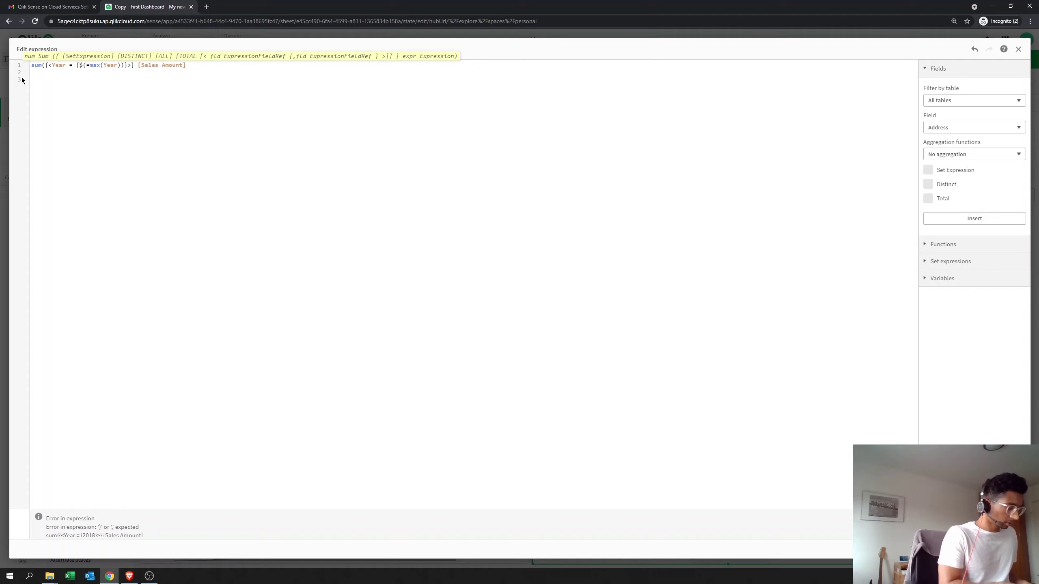
type(")")
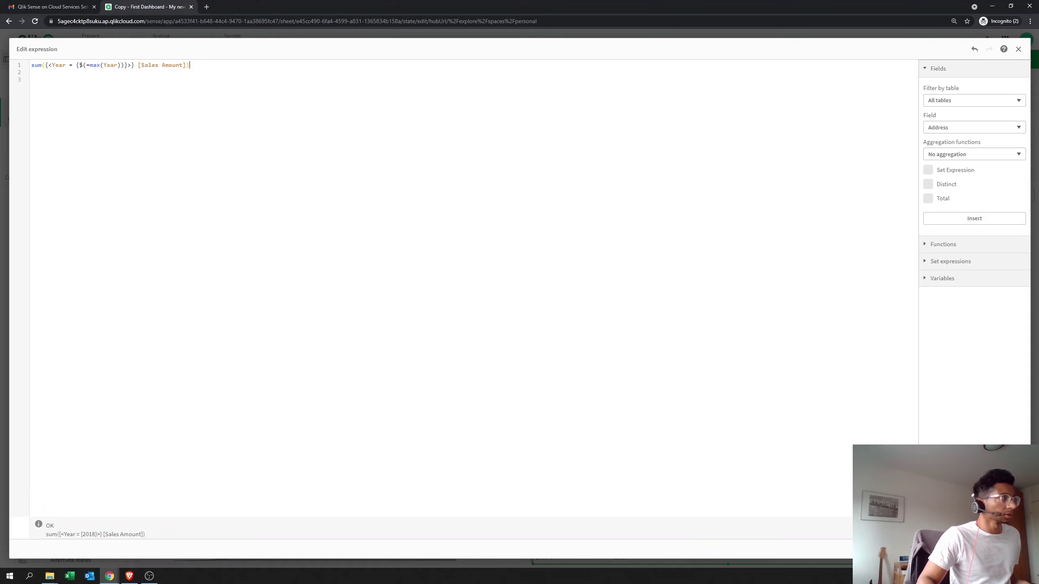
left_click(1014, 549)
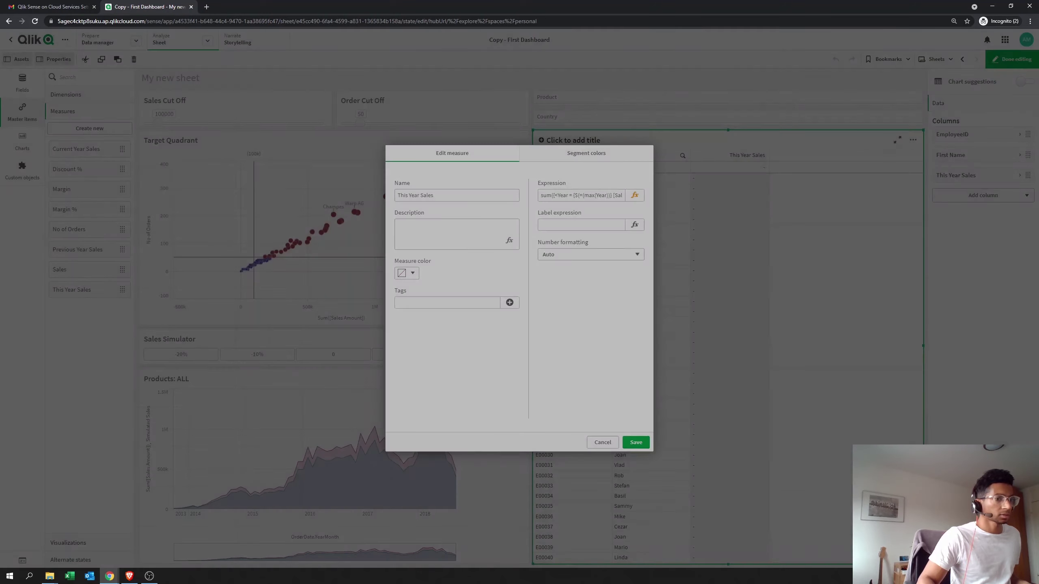
left_click(636, 443)
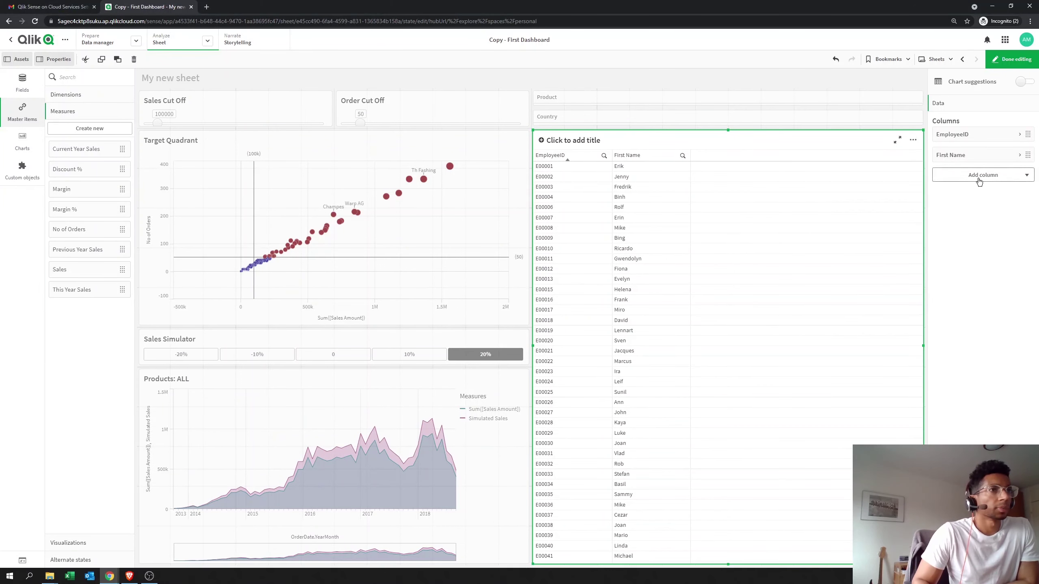
- Add the This Year Sales master measure as a column in the employee table
left_click(983, 175)
left_click(983, 212)
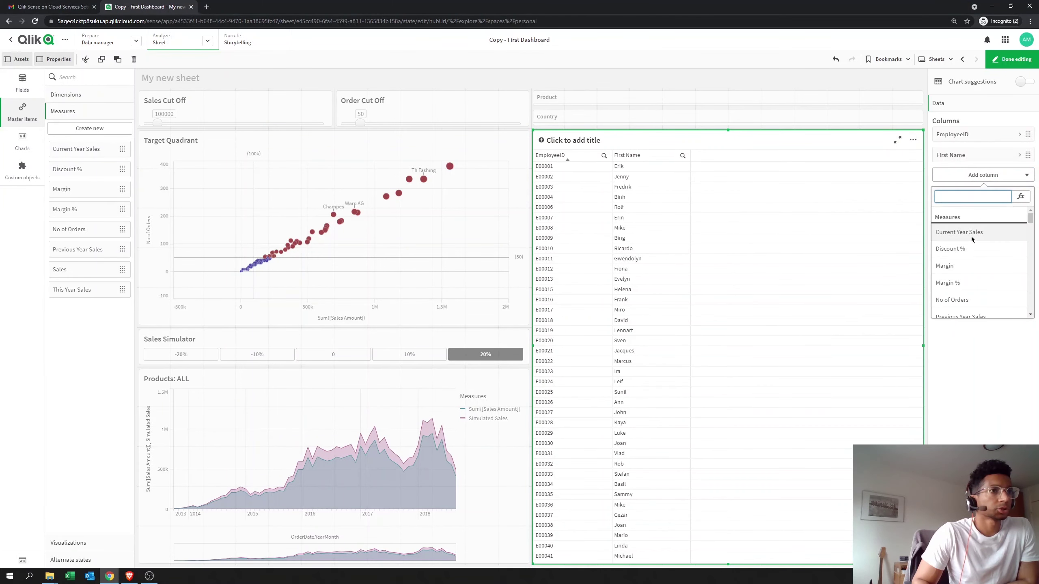
scroll(969, 278, "down", 1)
scroll(970, 278, "down", 1)
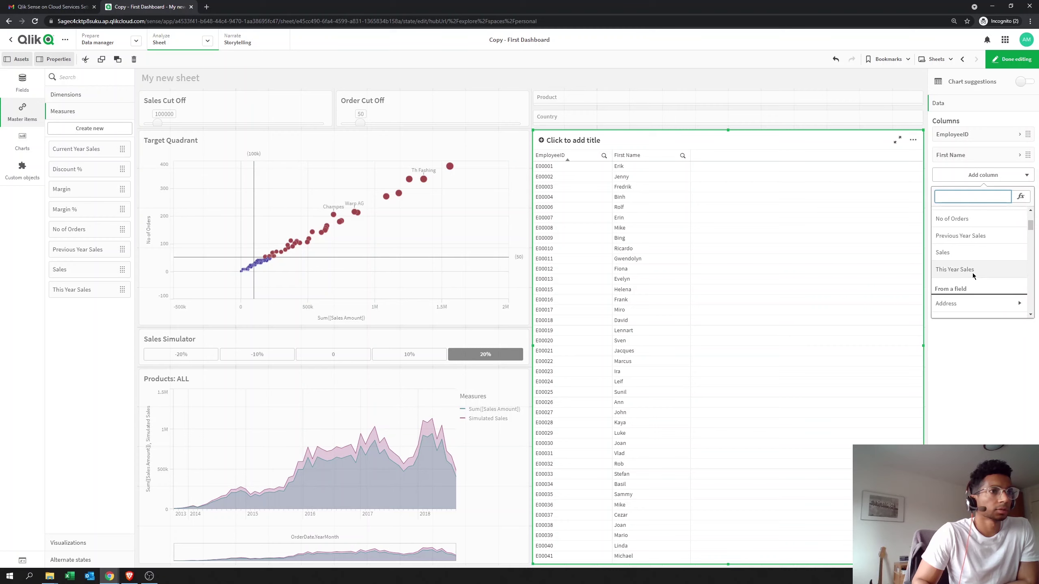
left_click(972, 273)
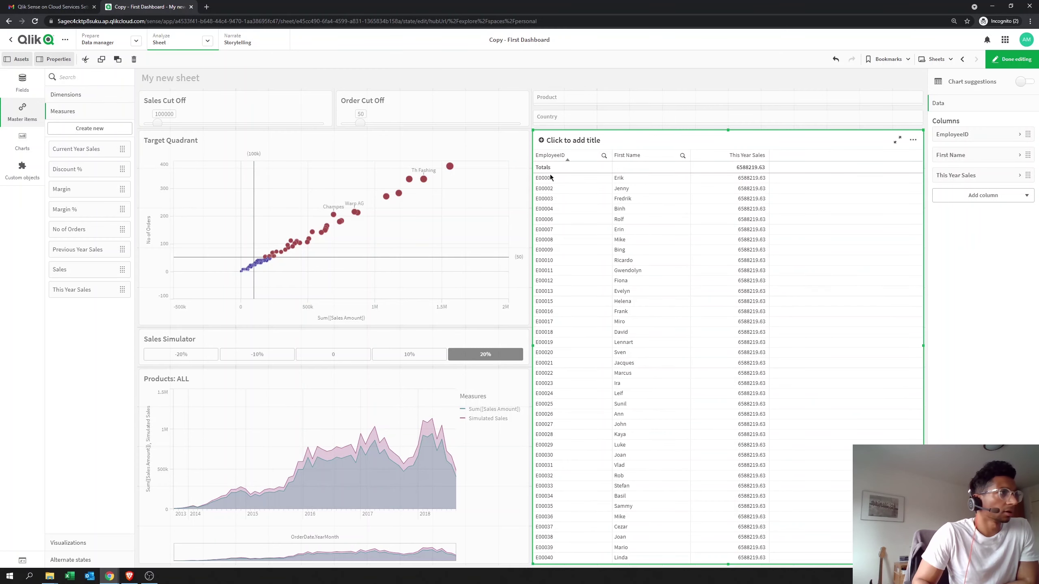
- Delete the EmployeeID and First Name columns from the table
left_click(968, 135)
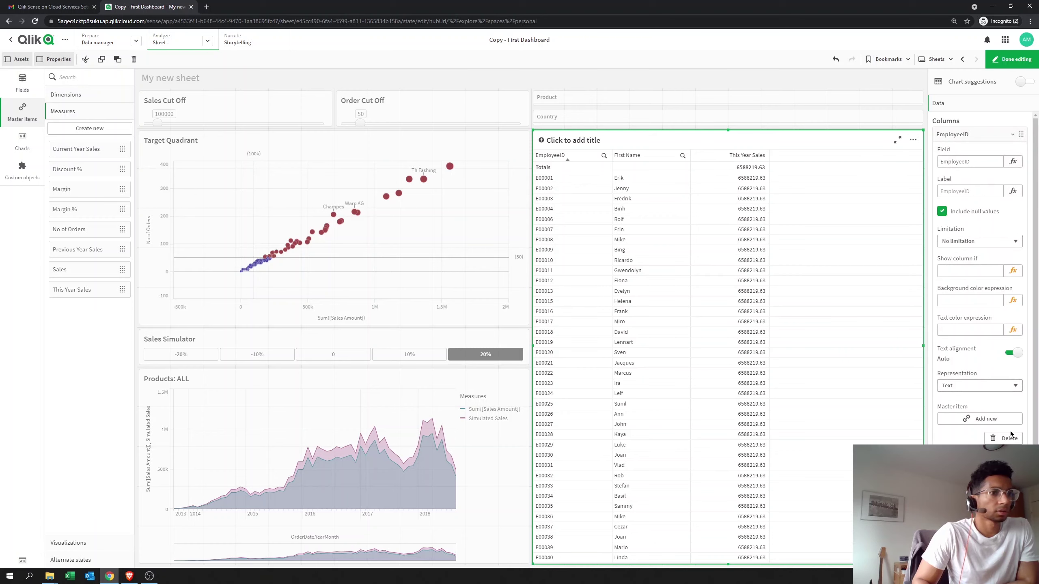
left_click(1008, 382)
left_click(973, 135)
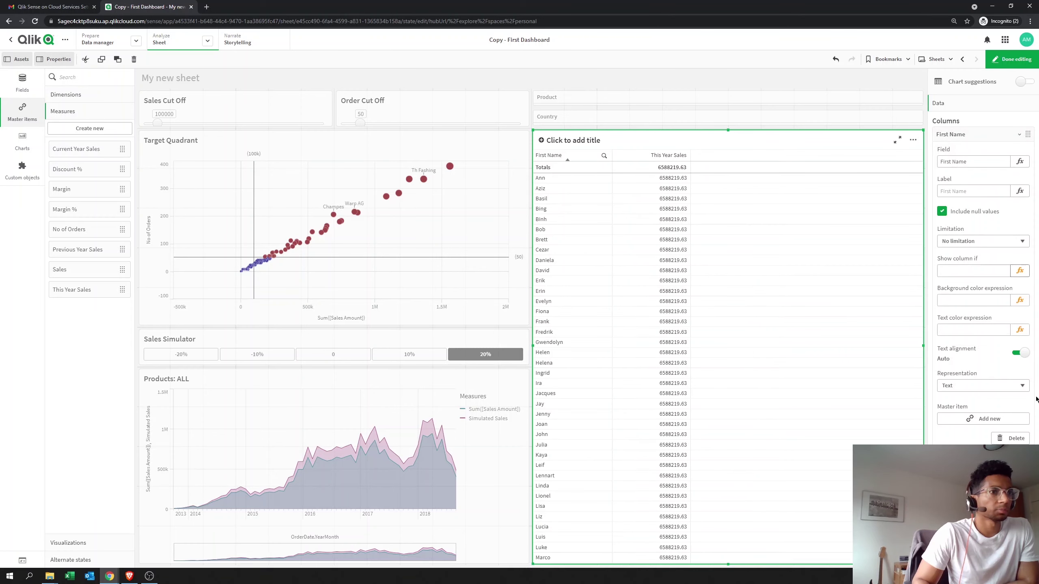
left_click(1010, 438)
- Add Country as a dimension column in the table and place it before This Year Sales
left_click(965, 154)
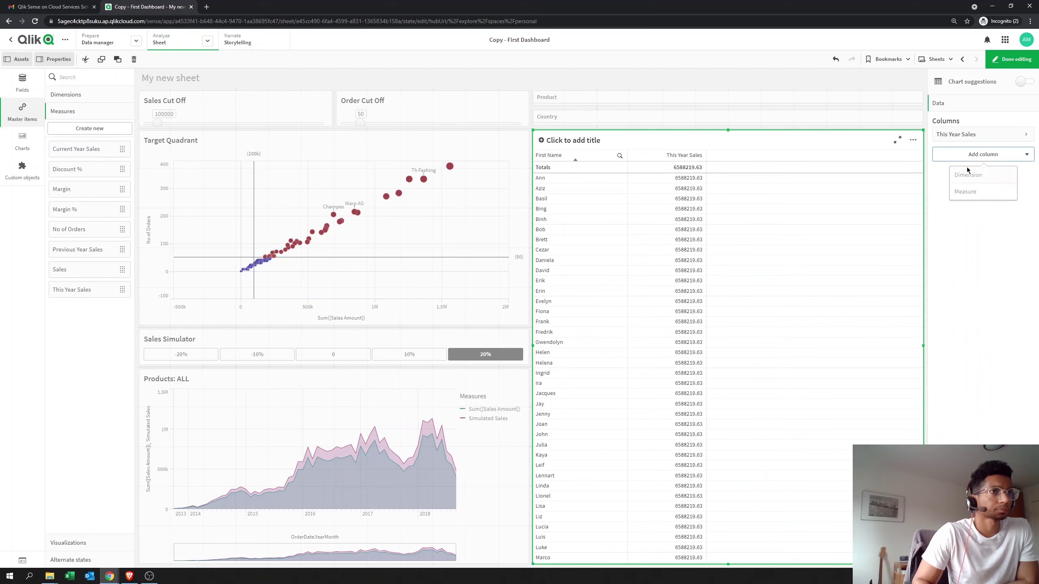
left_click(966, 176)
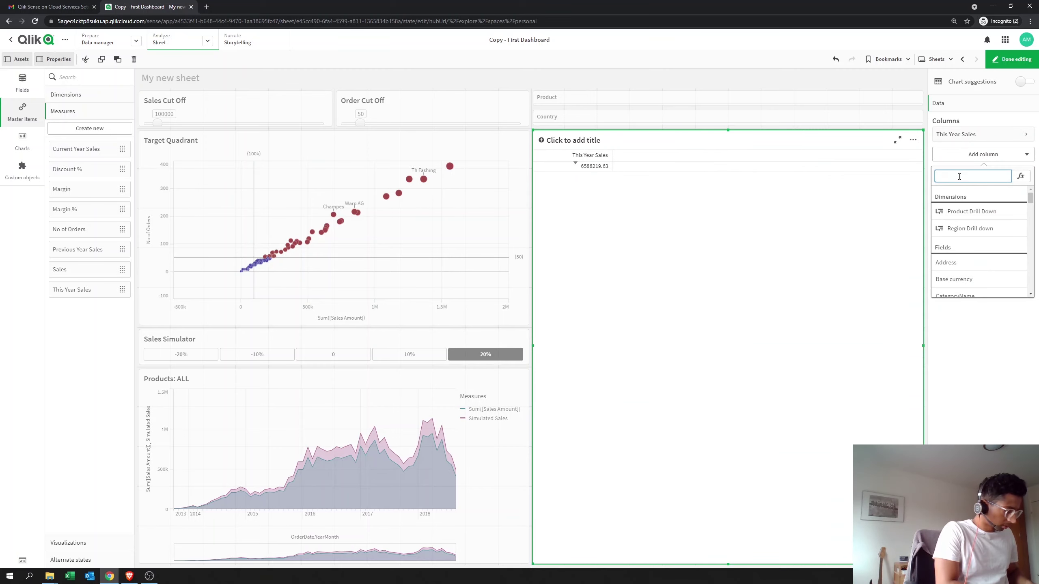
type("coun")
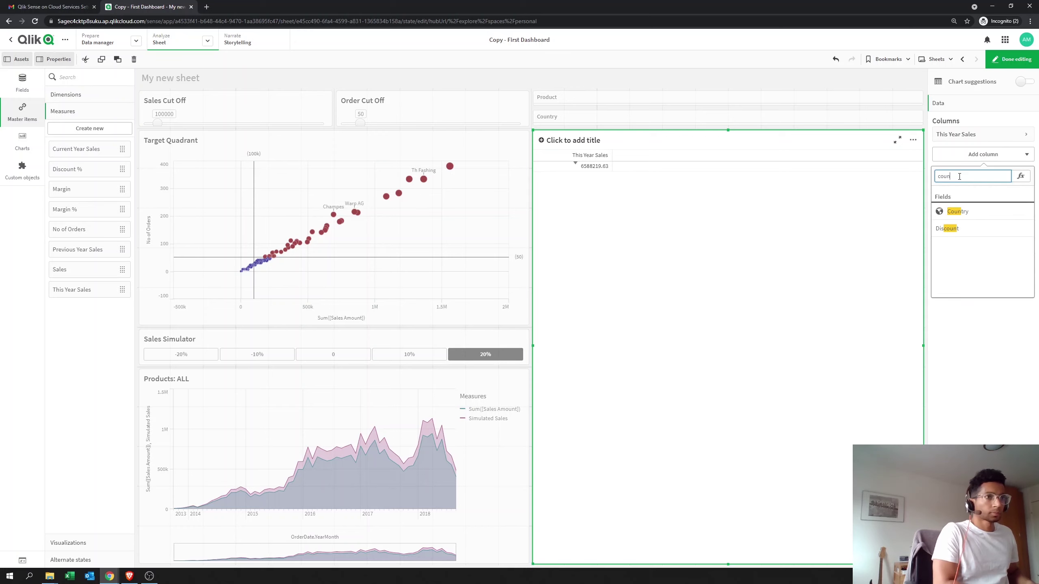
left_click(957, 212)
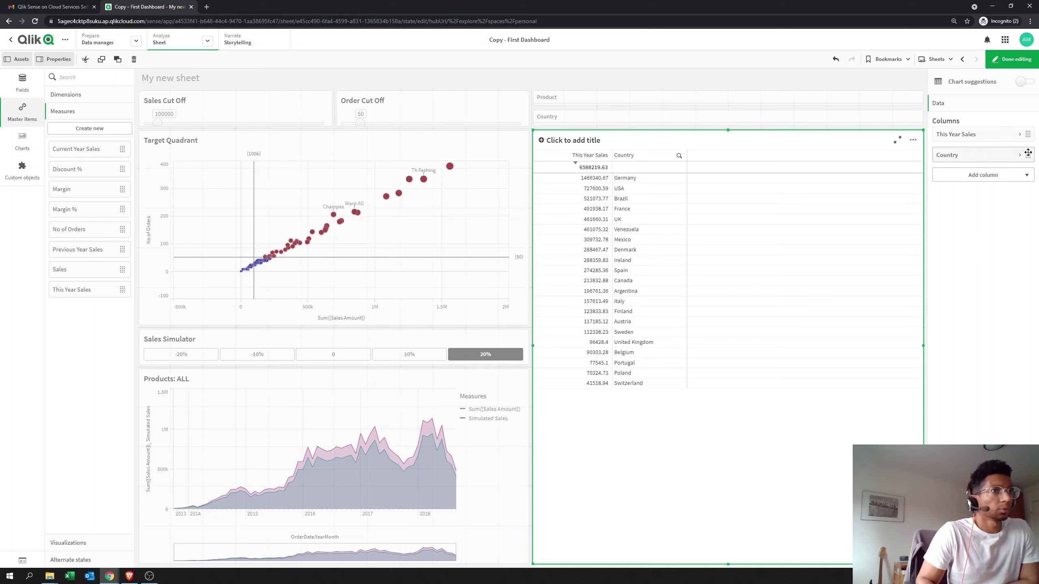
left_click_drag(1027, 155, 1028, 134)
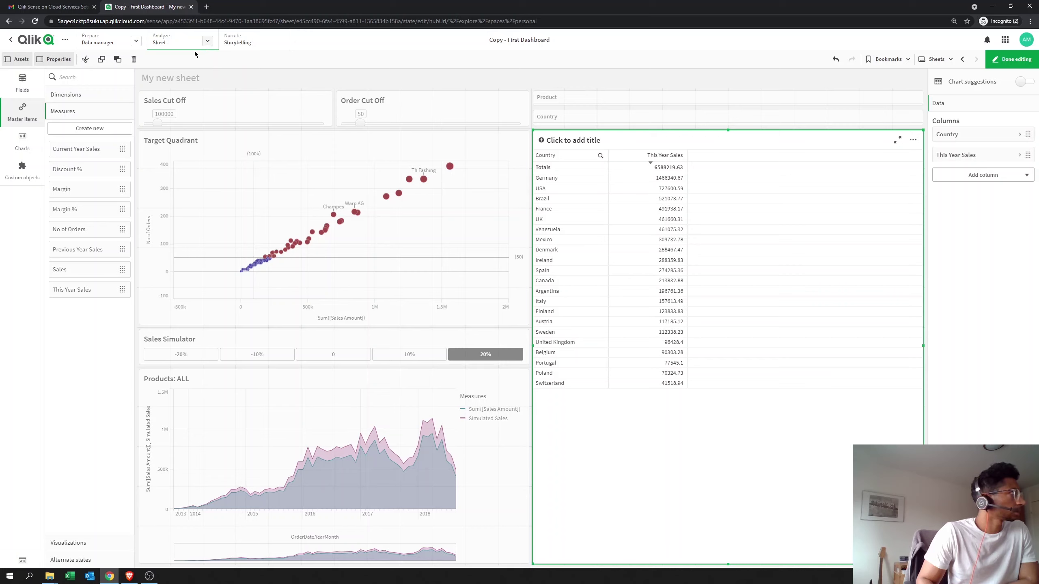
- Duplicate the This Year Sales master measure and open the copy for editing
right_click(76, 291)
left_click(83, 299)
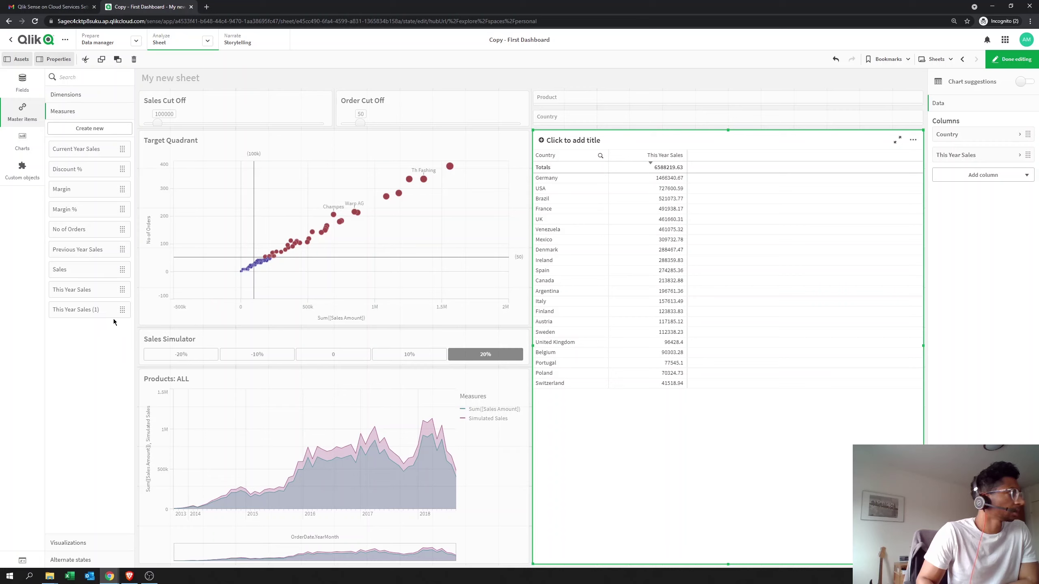
left_click(78, 309)
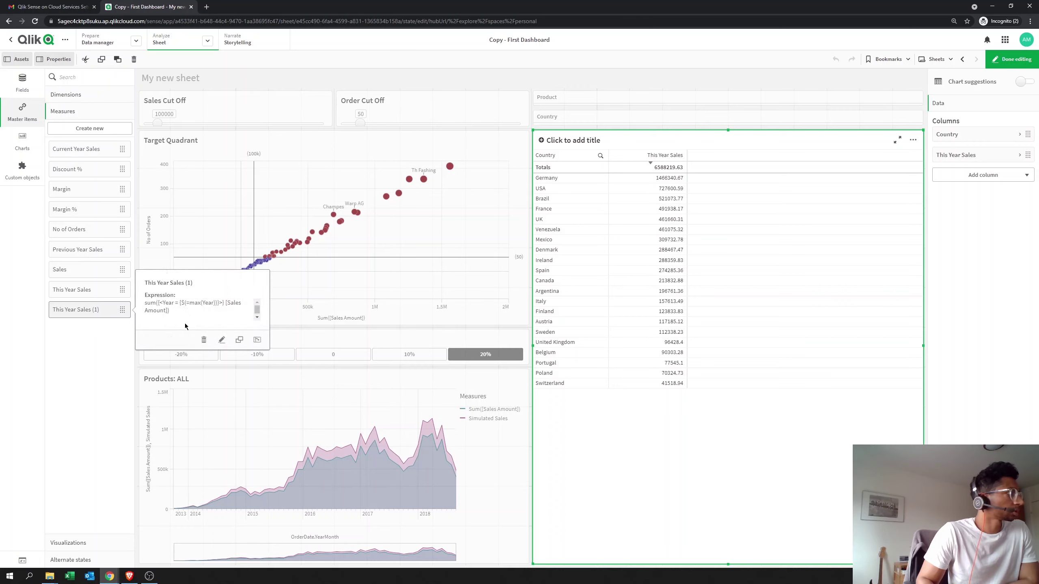
left_click(222, 340)
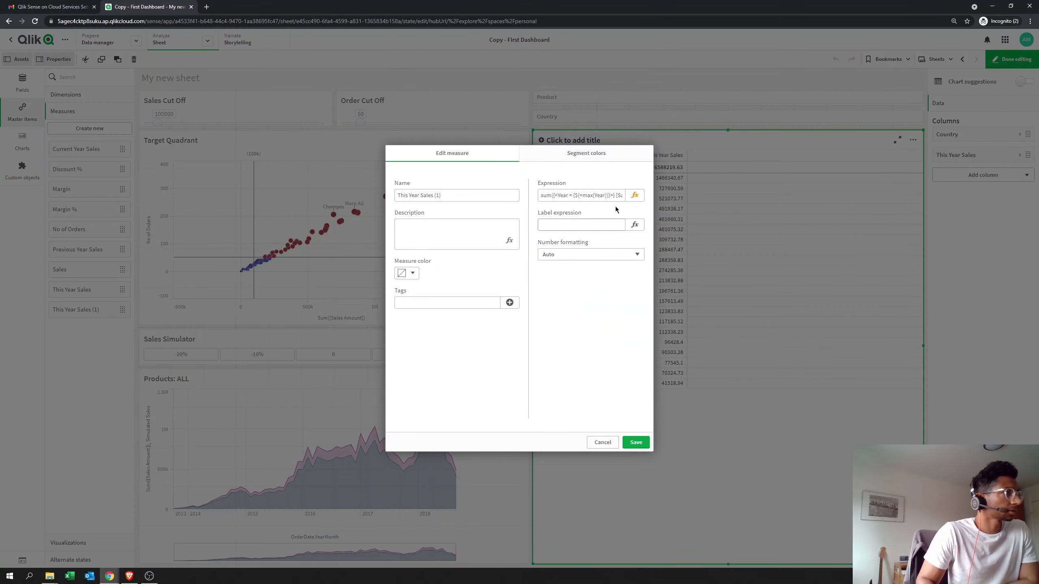
- Change the copied measure's Year modifier to {$(=max(Year)-1)} so it sums the previous year's sales, and apply the expression
left_click(635, 200)
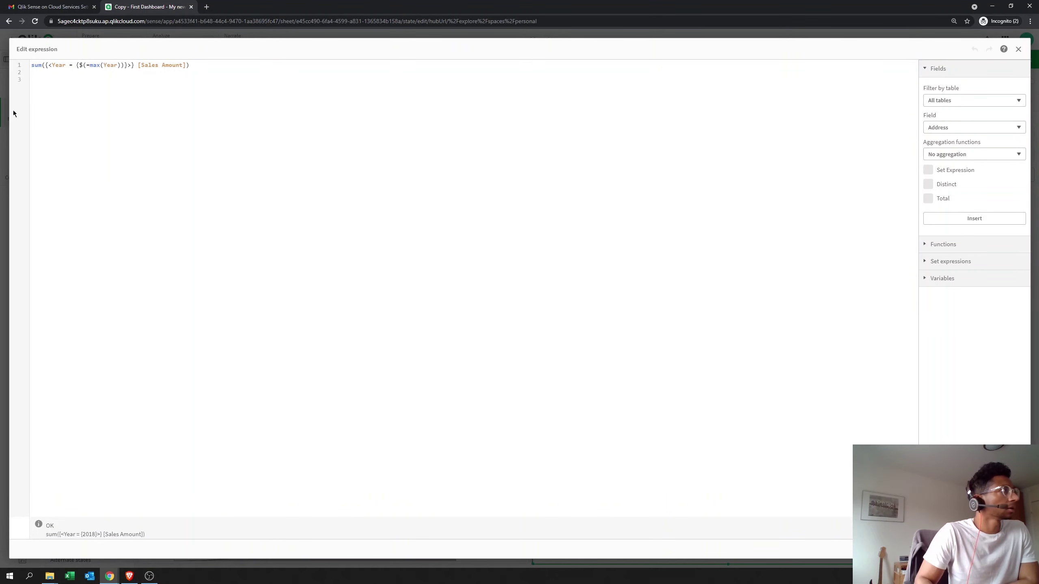
left_click(118, 64)
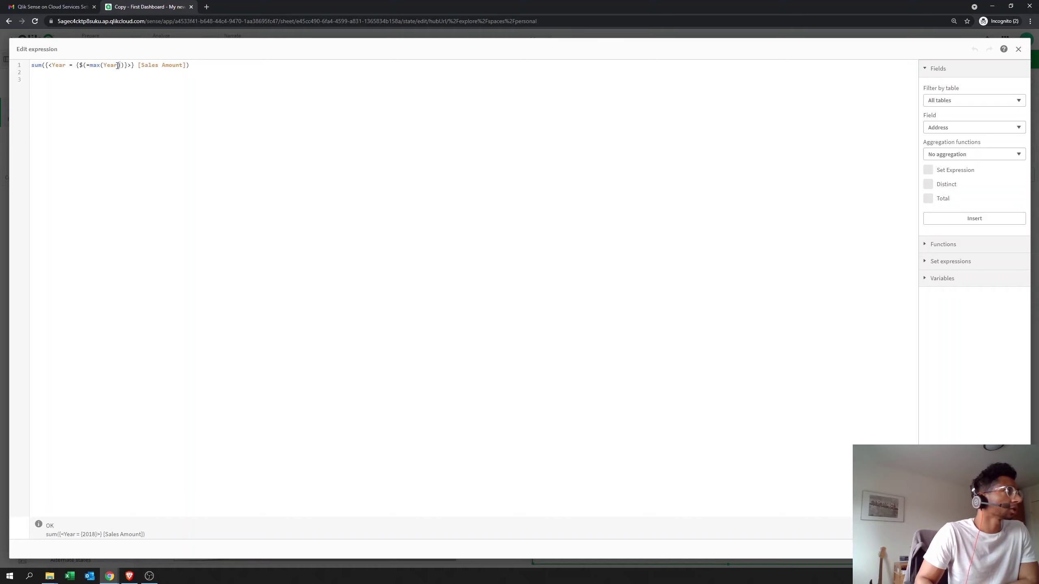
left_click(132, 104)
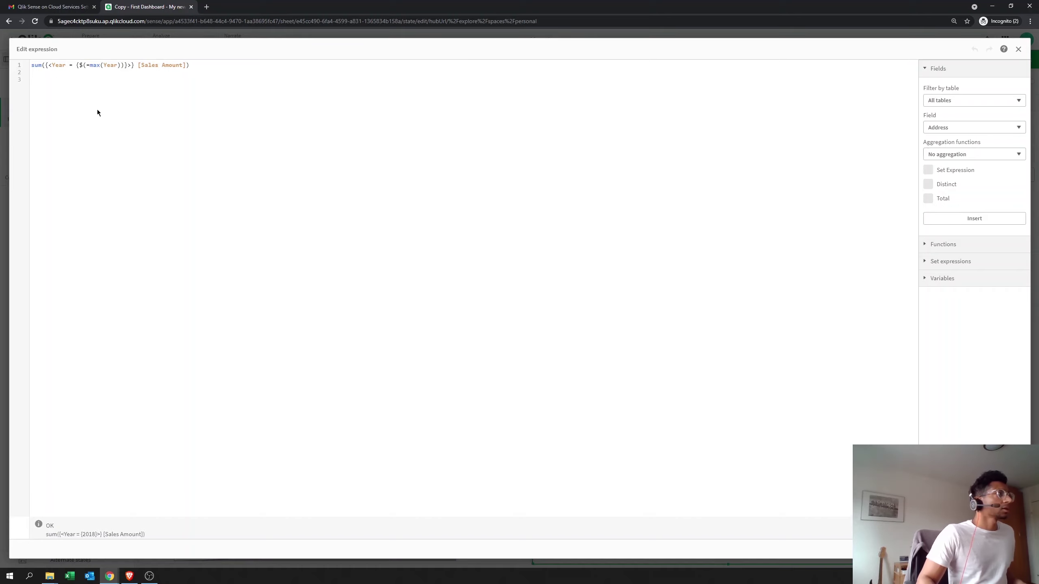
left_click(121, 65)
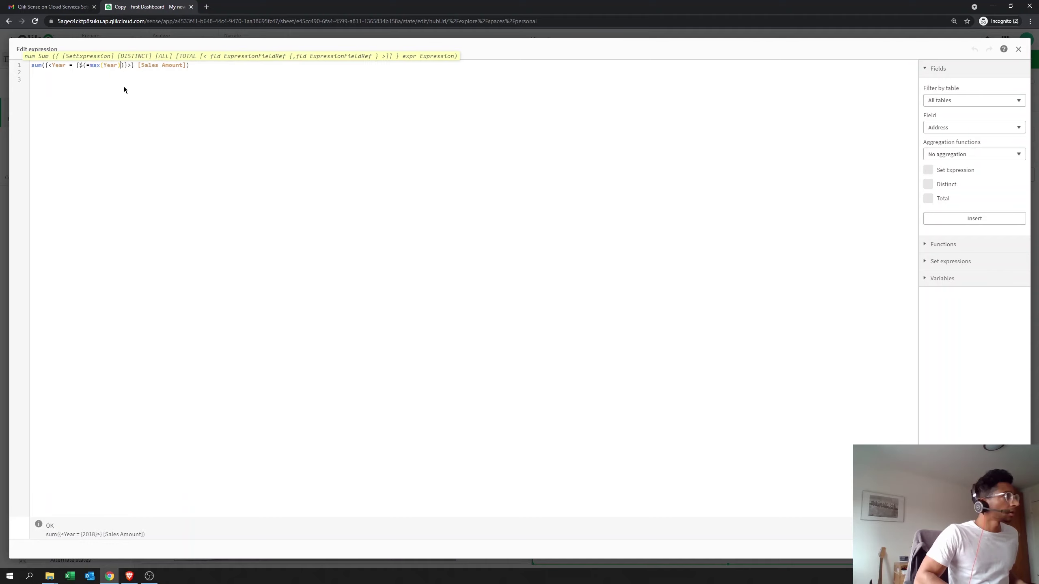
type("-1")
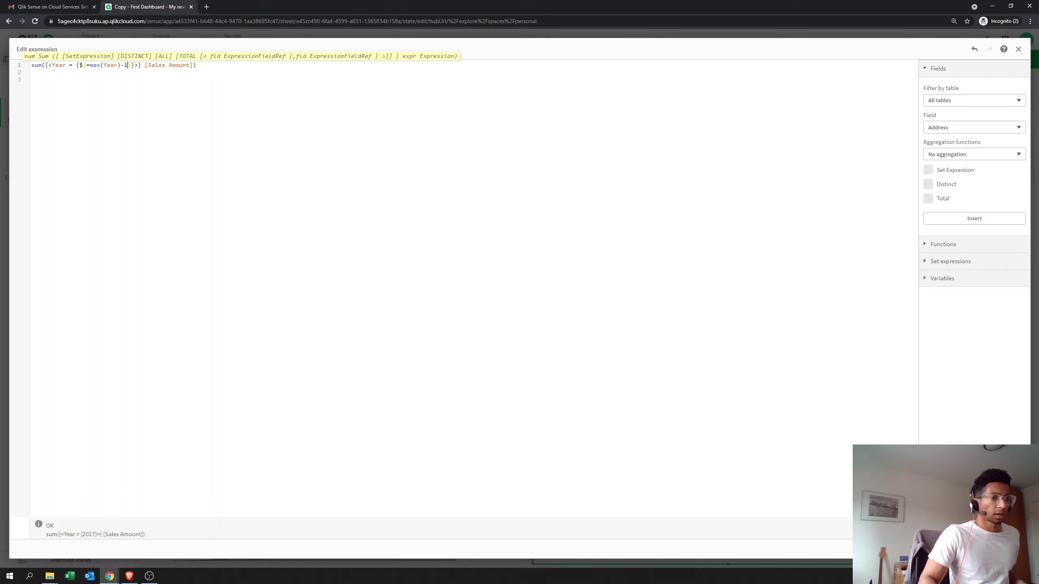
left_click(1004, 549)
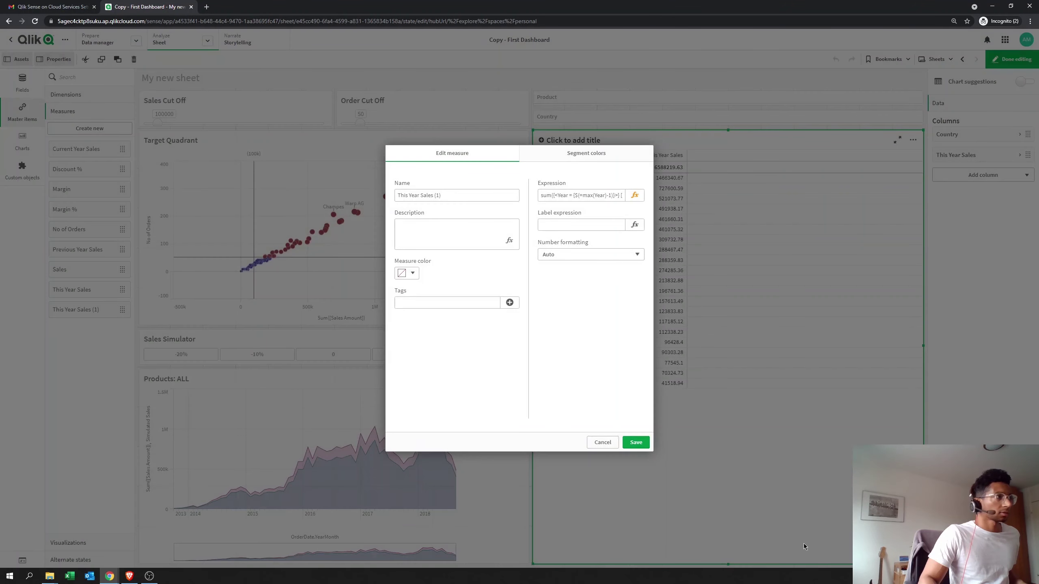
- Rename the copied measure as Last Year Sales and save it
left_click(441, 197)
key("BackSpace")
key("BackSpace")
key("BackSpace")
key("BackSpace")
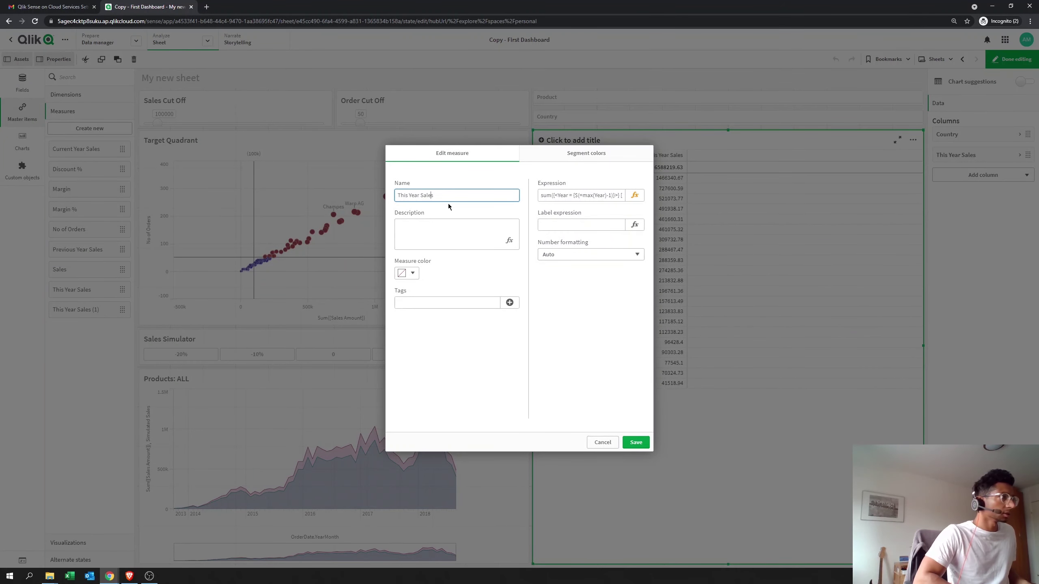
key("BackSpace")
key("BackSpace")
key("BackSpace")
key("BackSpace")
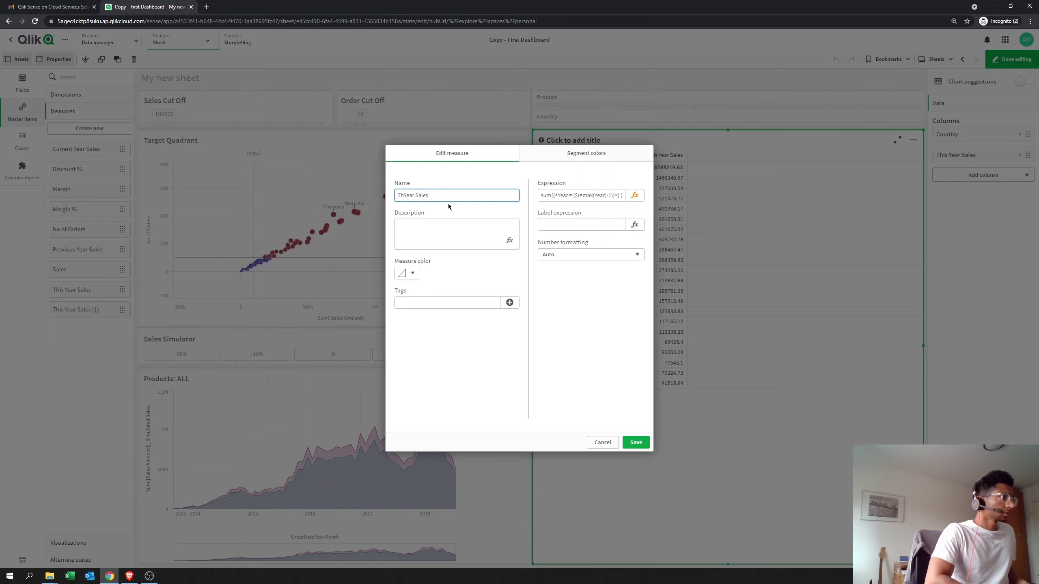
type("Last")
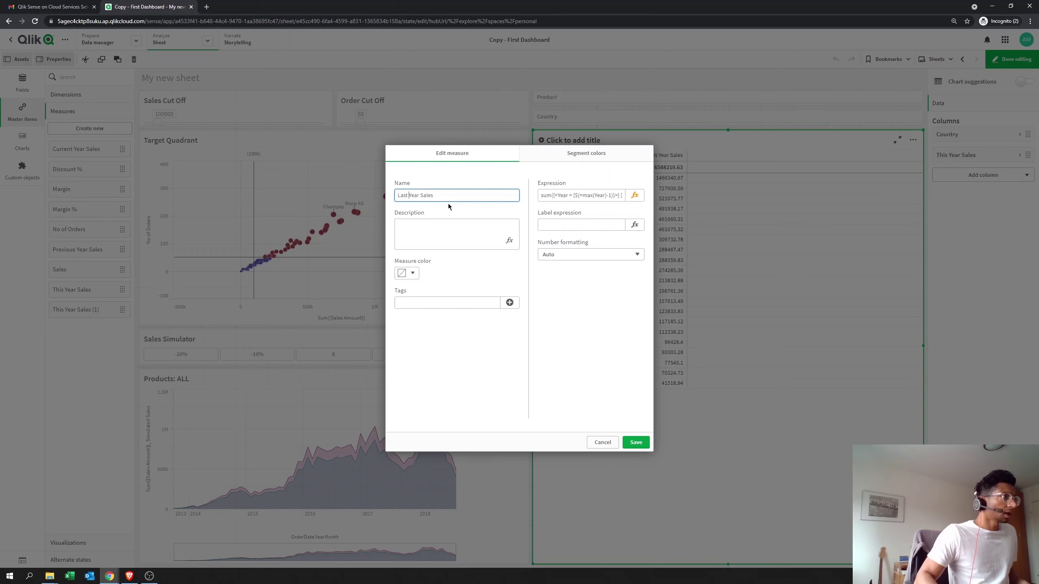
left_click(635, 442)
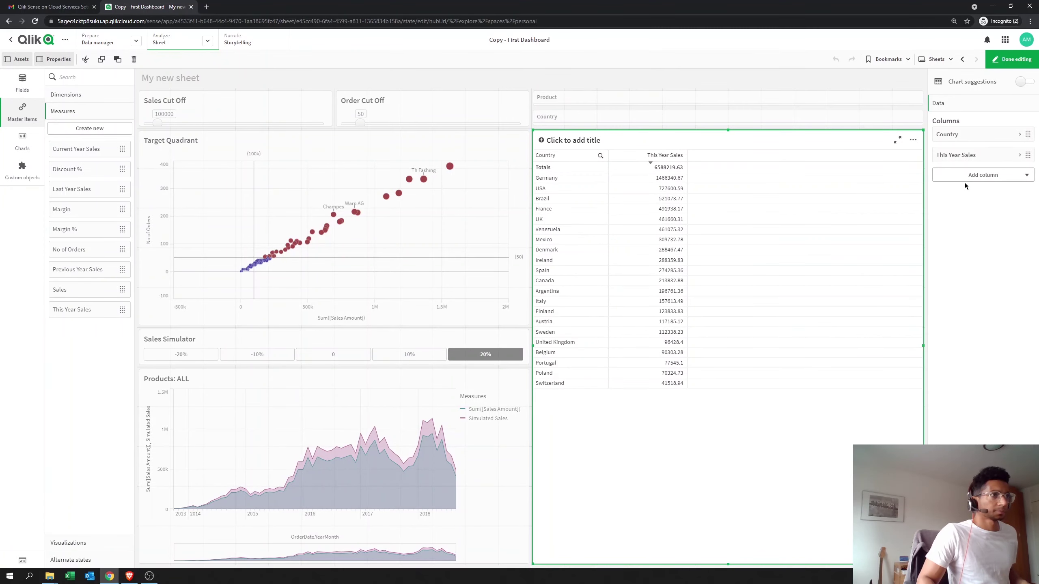
- Add the Last Year Sales master measure as a column in the country table
left_click(969, 179)
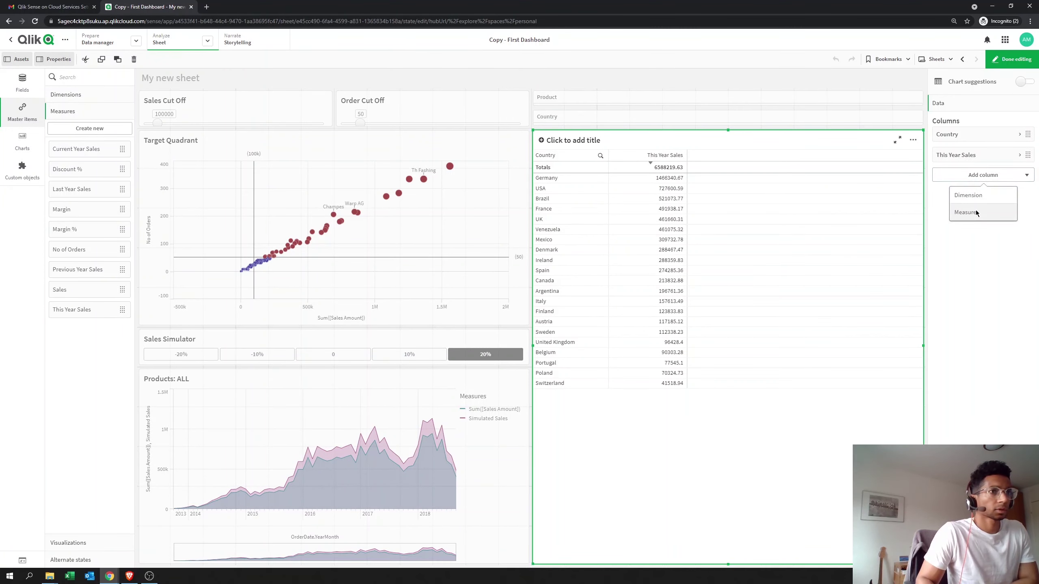
left_click(976, 212)
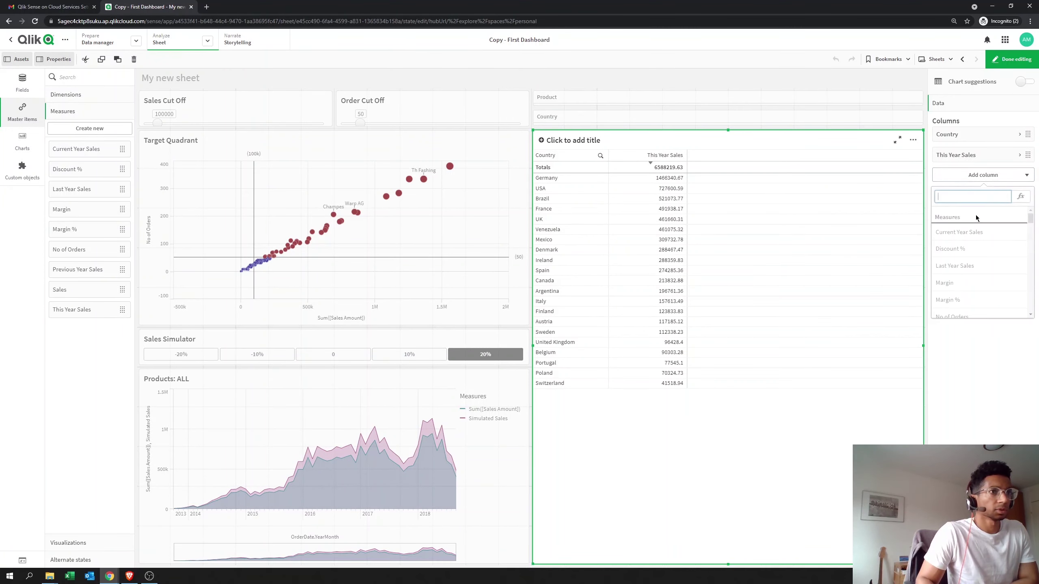
left_click(972, 266)
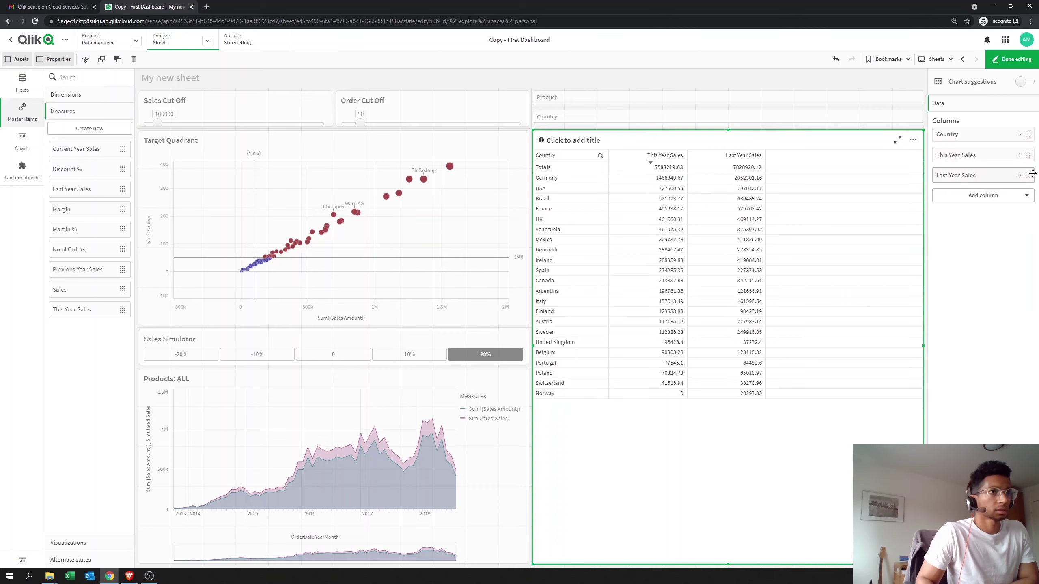
- Try Last Year Sales ahead of This Year Sales, restore the column order, and preview the sheet outside edit mode
left_click_drag(1033, 174, 1032, 155)
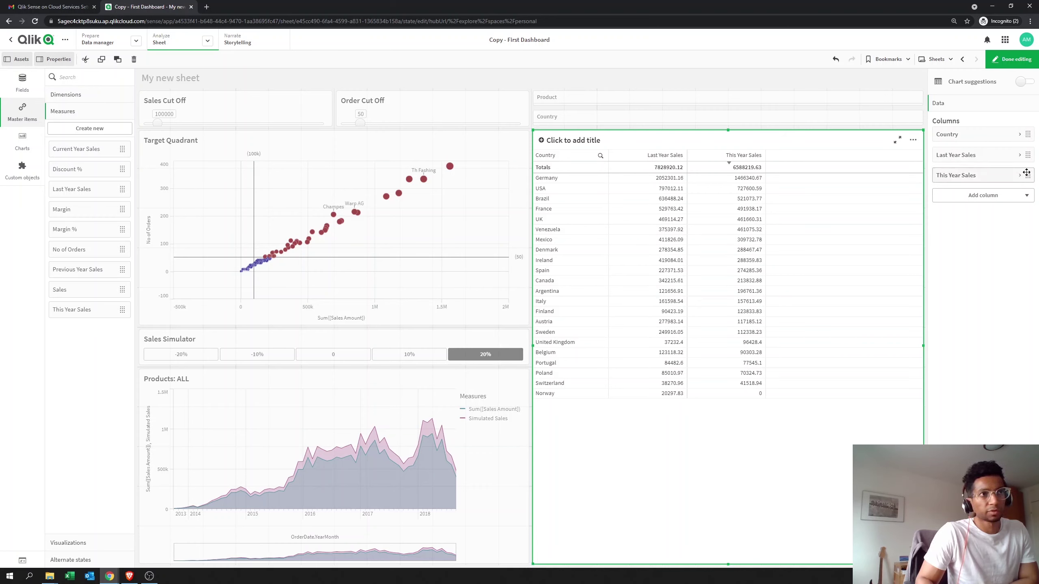
left_click_drag(1027, 173, 1027, 155)
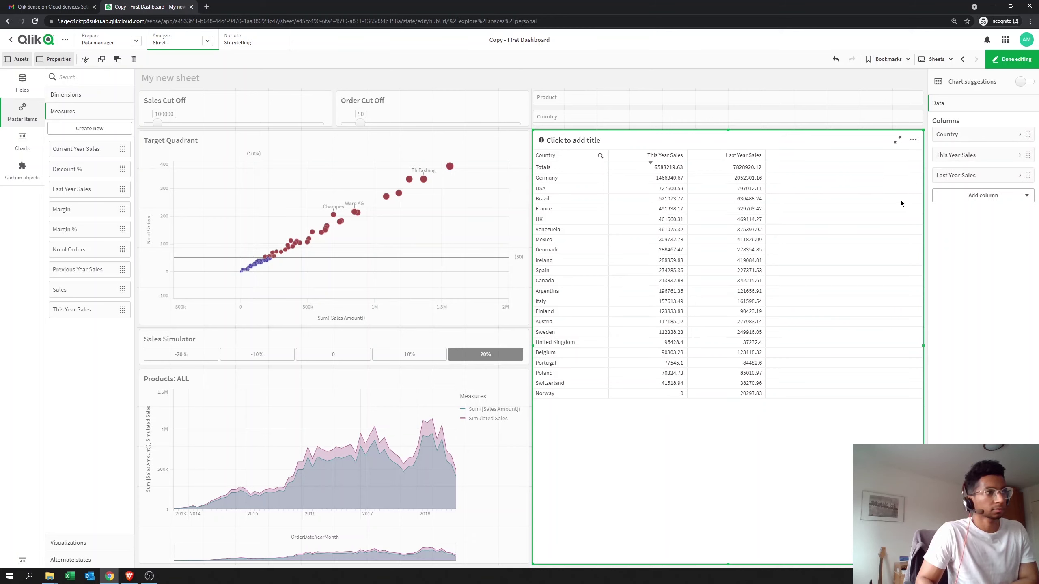
left_click(1011, 65)
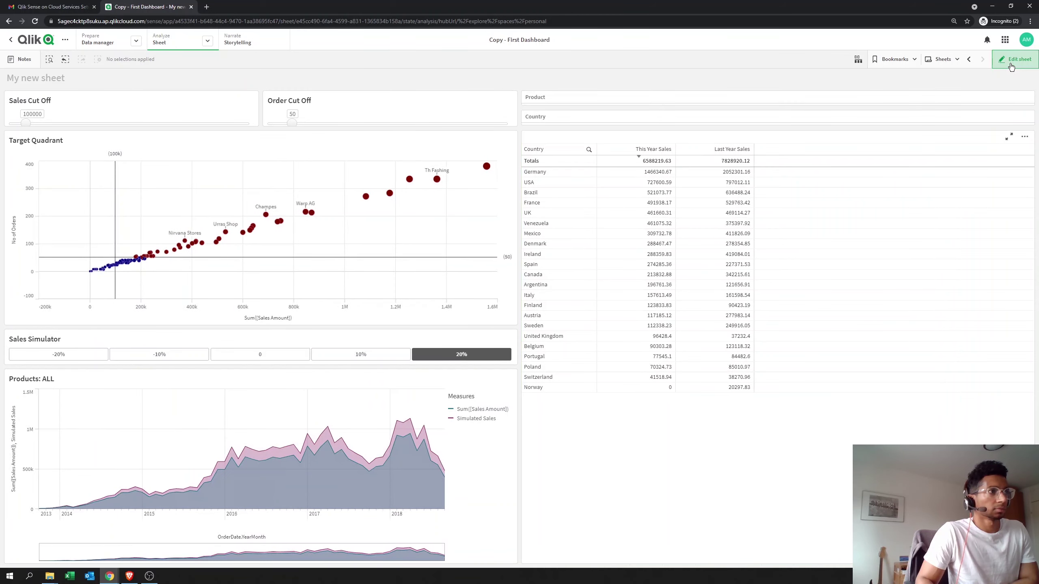
left_click(1011, 61)
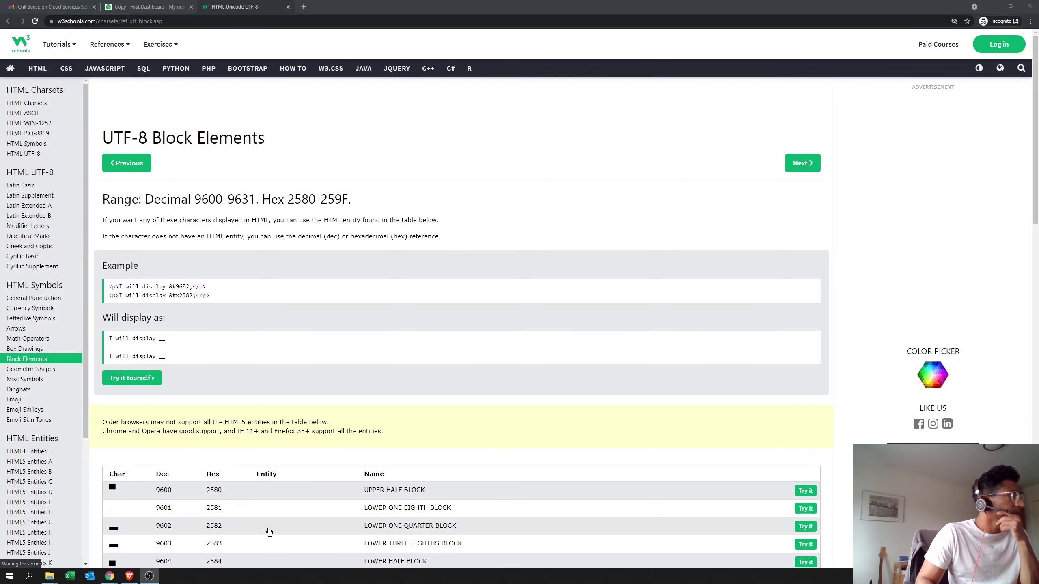
- Examine the W3Schools UTF-8 character tables for Block Elements, Misc Symbols and Geometric Shapes, including the triangle symbols
scroll(262, 529, "down", 1)
scroll(262, 529, "down", 10)
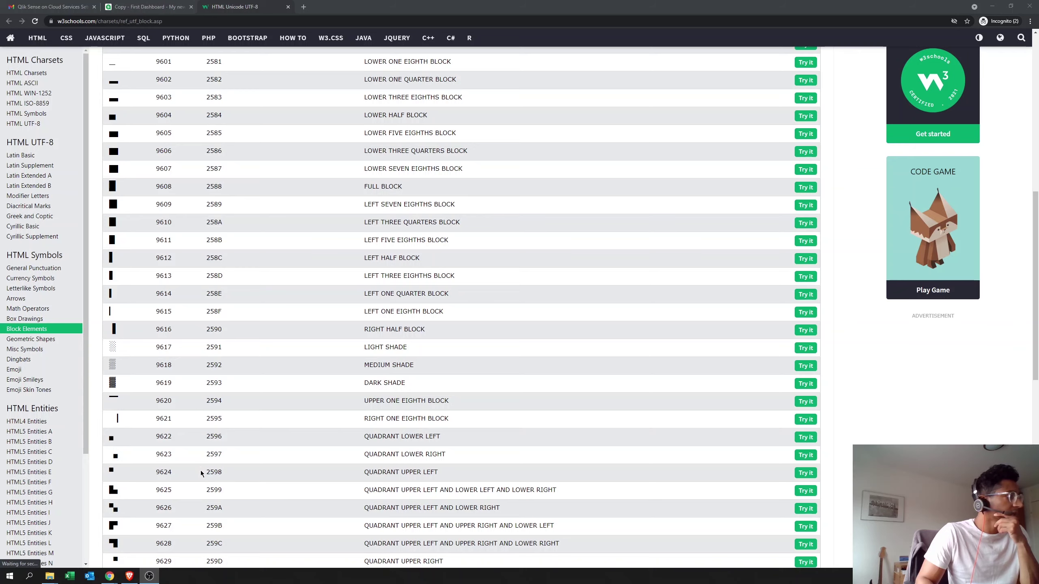
scroll(200, 474, "down", 8)
scroll(186, 450, "up", 3)
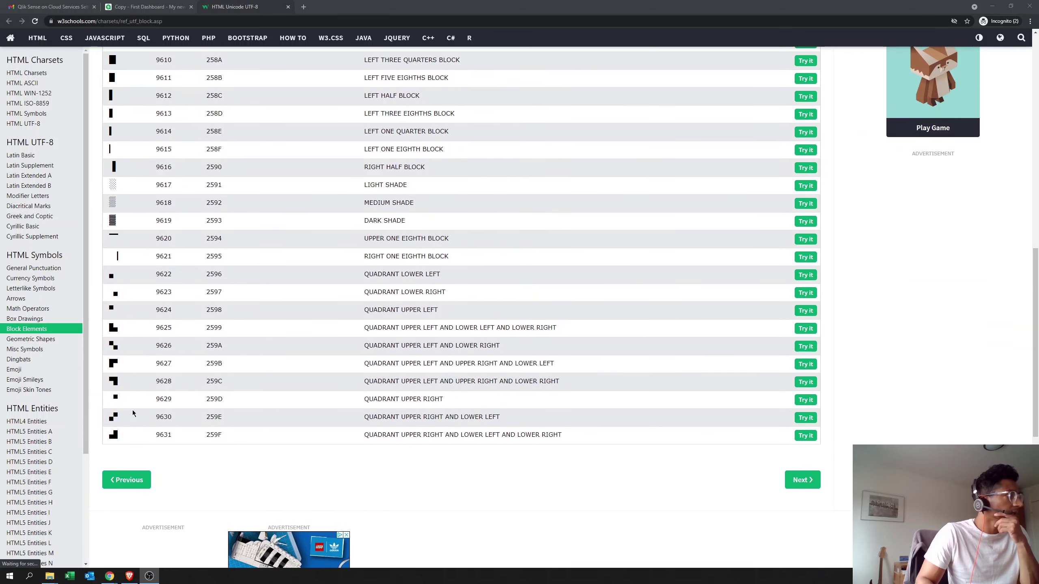
left_click(25, 348)
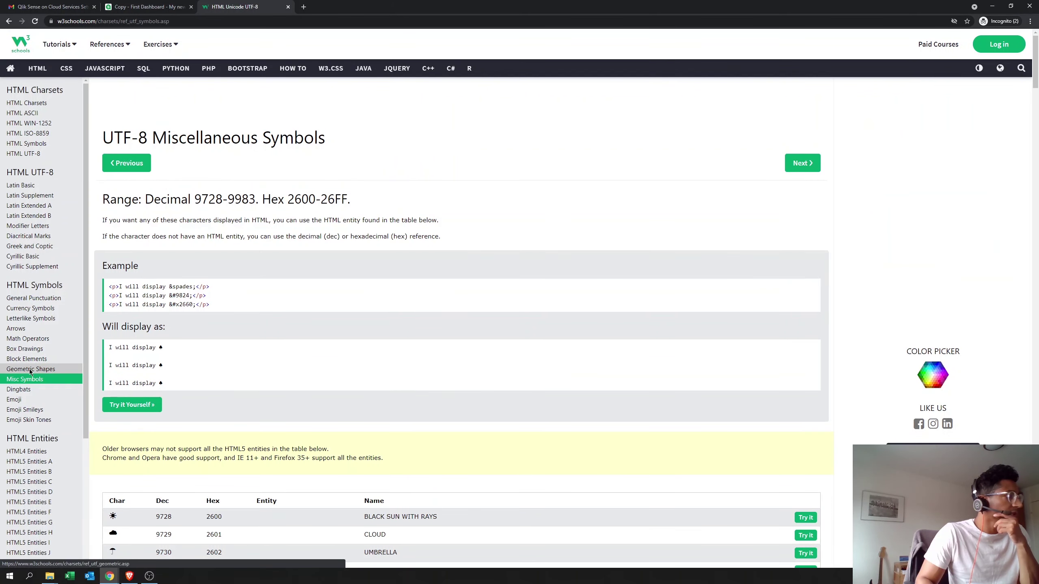
scroll(236, 544, "down", 3)
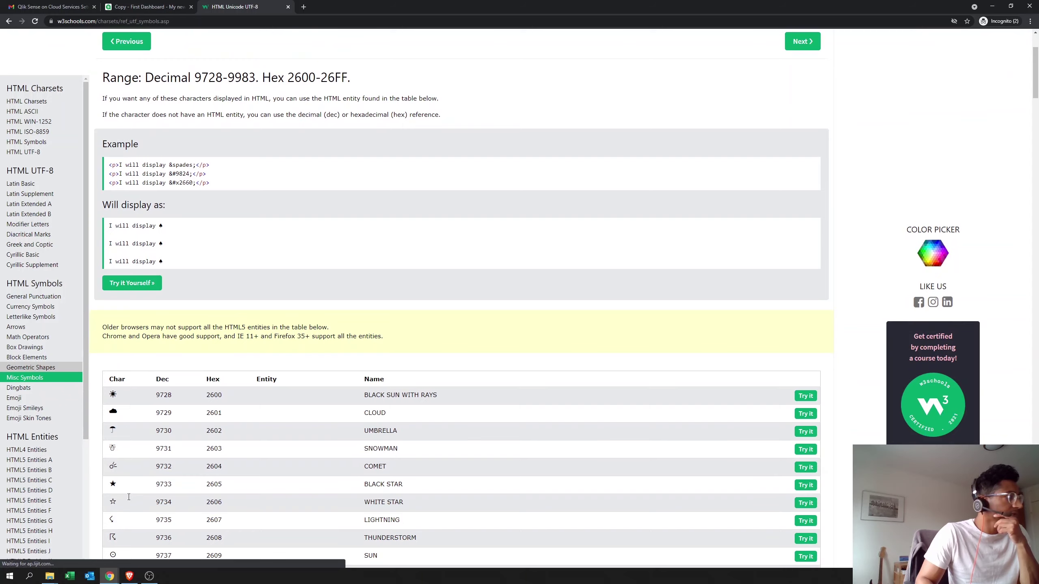
scroll(126, 510, "down", 5)
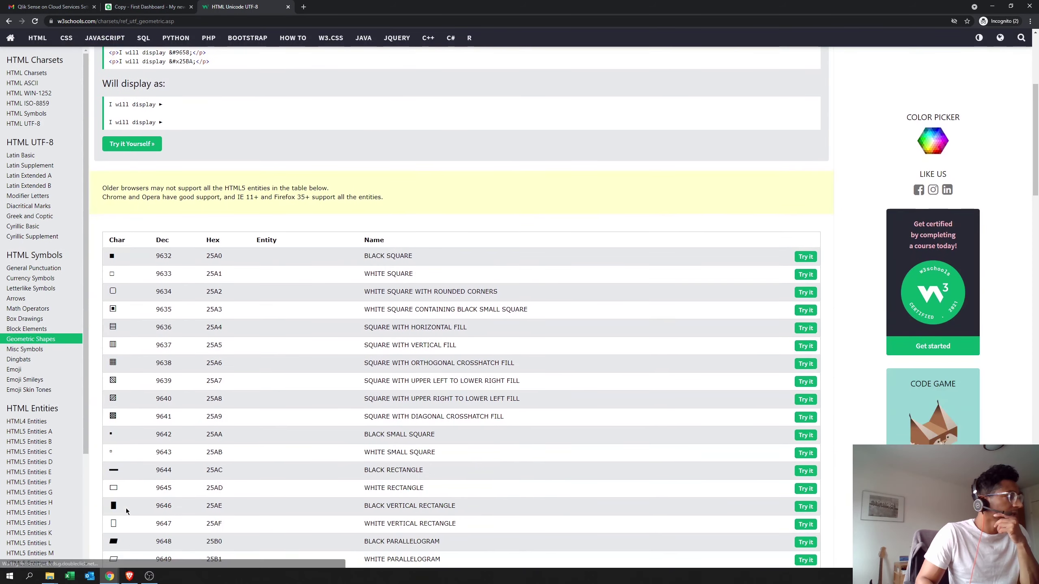
scroll(126, 509, "down", 7)
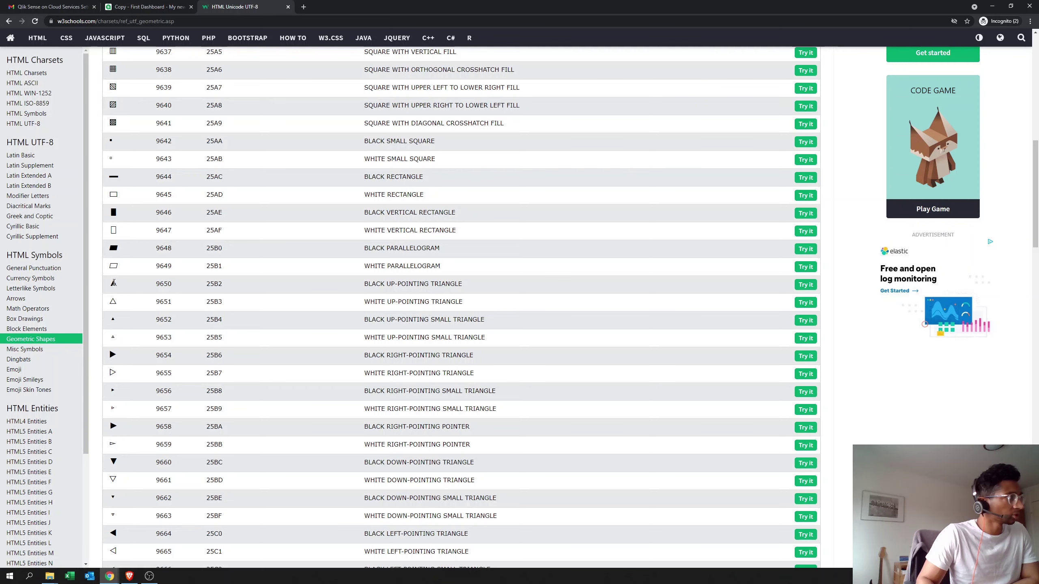
scroll(114, 287, "down", 2)
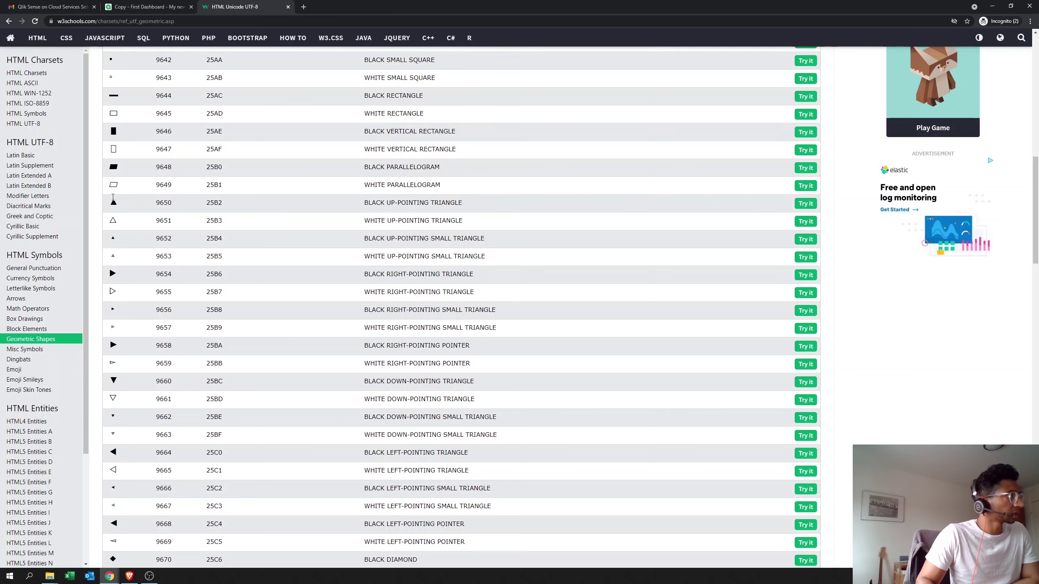
scroll(308, 335, "up", 5)
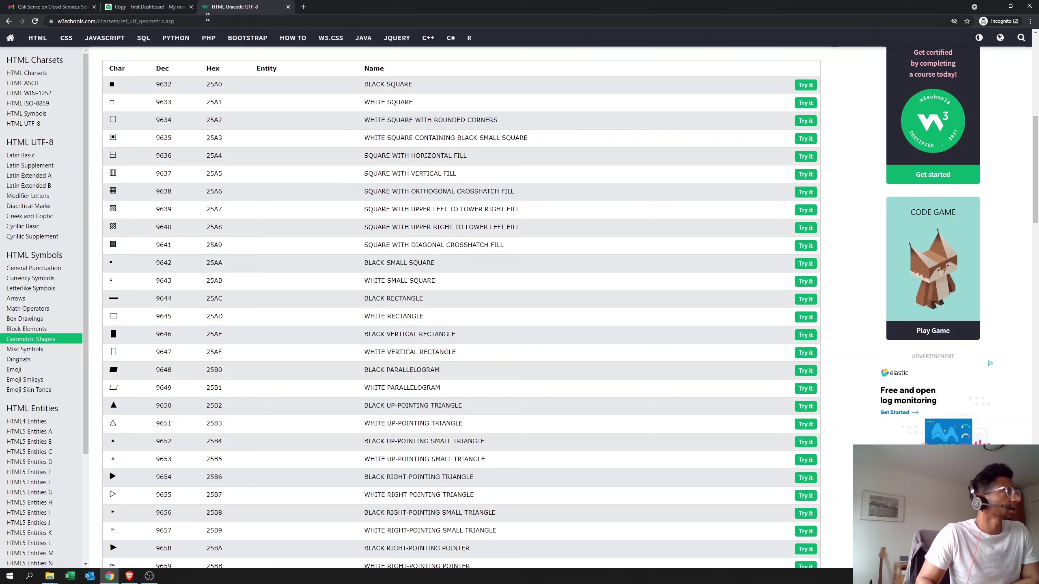
- Switch back to the Qlik Sense sheet and move the Last Year Sales column before This Year Sales
left_click(142, 7)
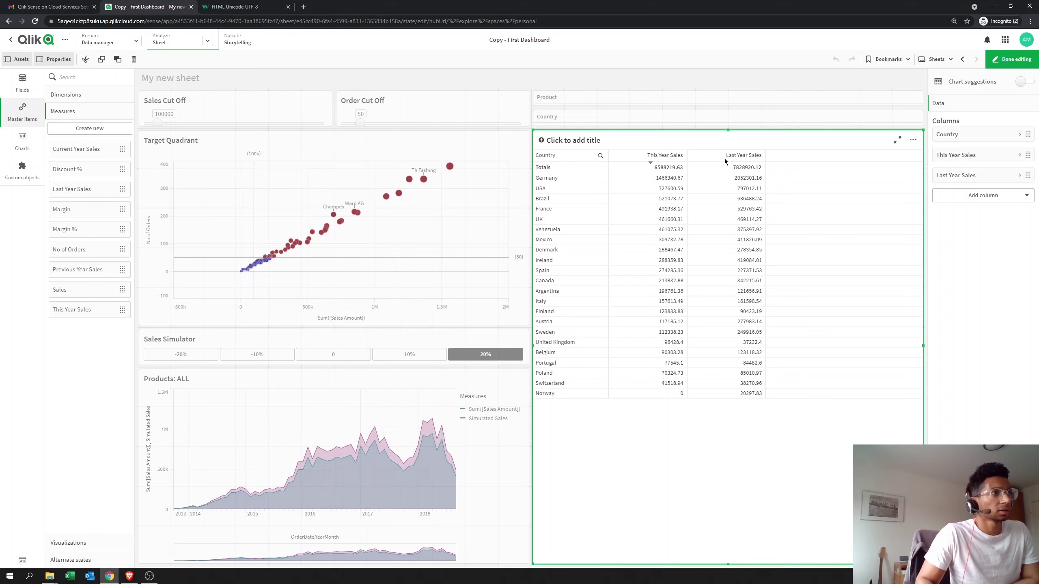
left_click_drag(1028, 176, 1023, 152)
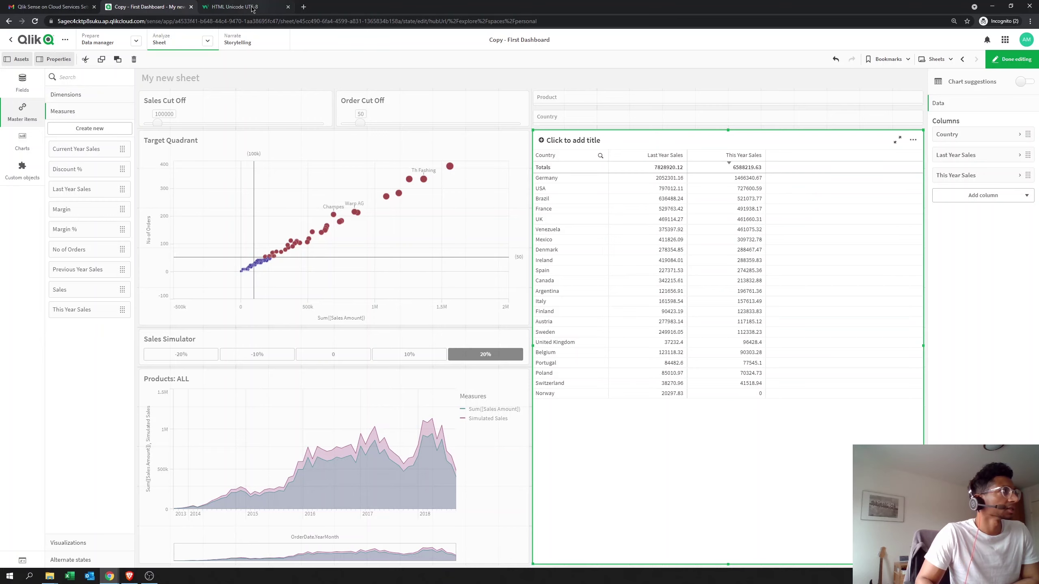
- Look up the decimal code of the black up-pointing triangle on the W3Schools page and return to the Qlik Sense sheet
left_click(236, 7)
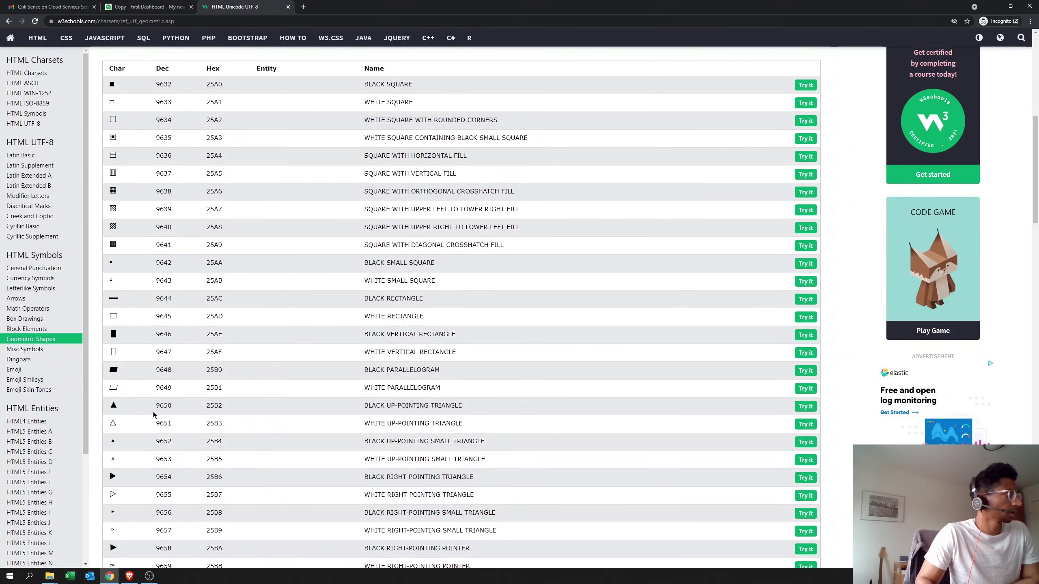
double_click(161, 406)
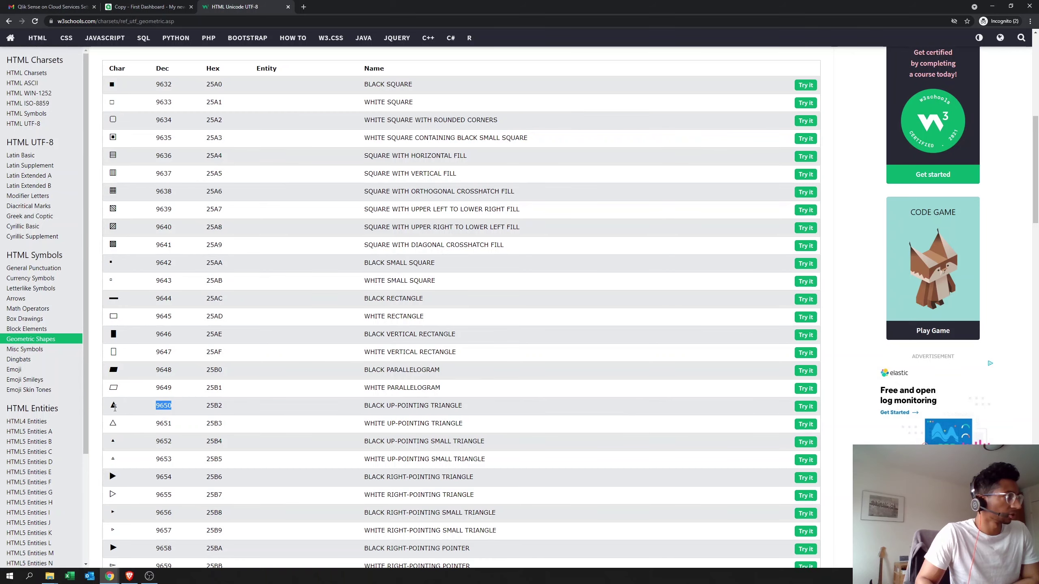
left_click(145, 7)
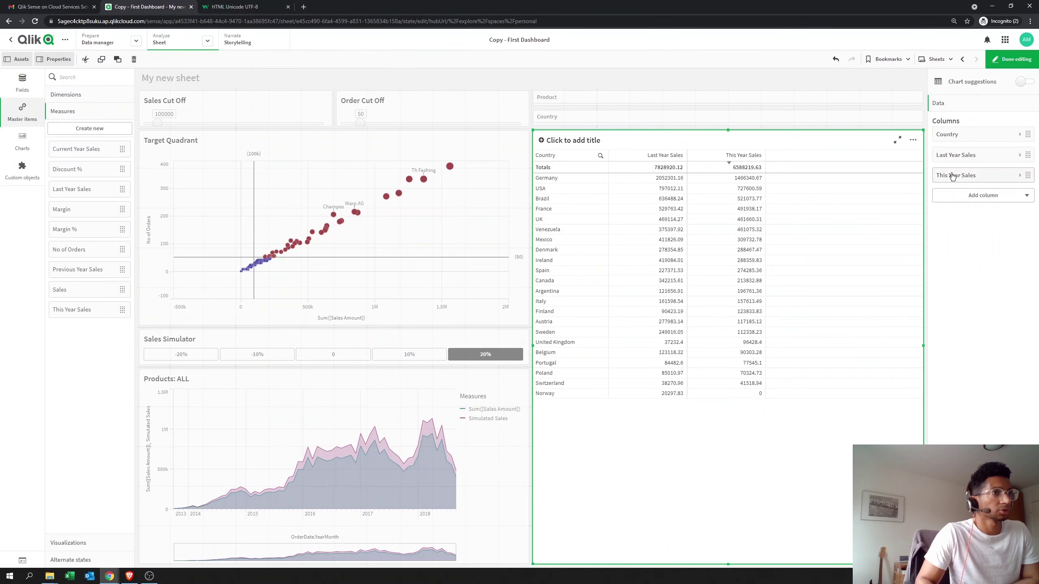
- Add a measure column to the country table using a custom expression and start it with an If( function
left_click(968, 196)
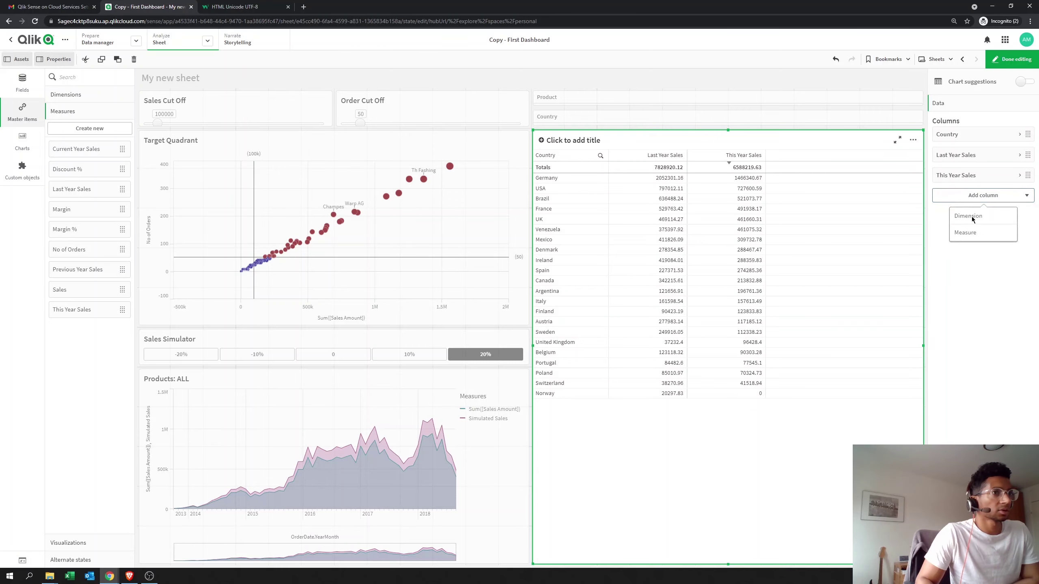
left_click(971, 238)
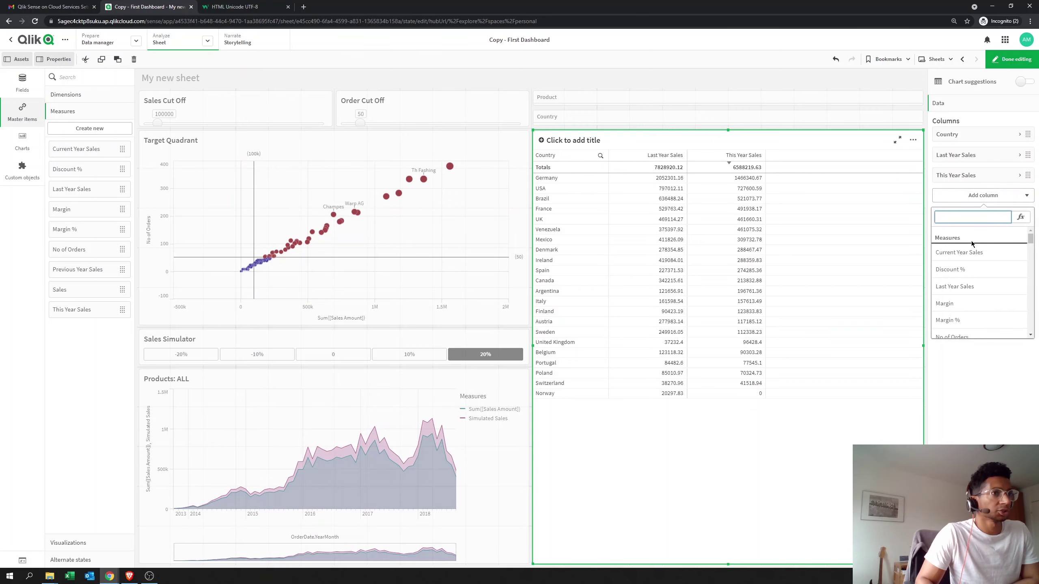
left_click(1018, 222)
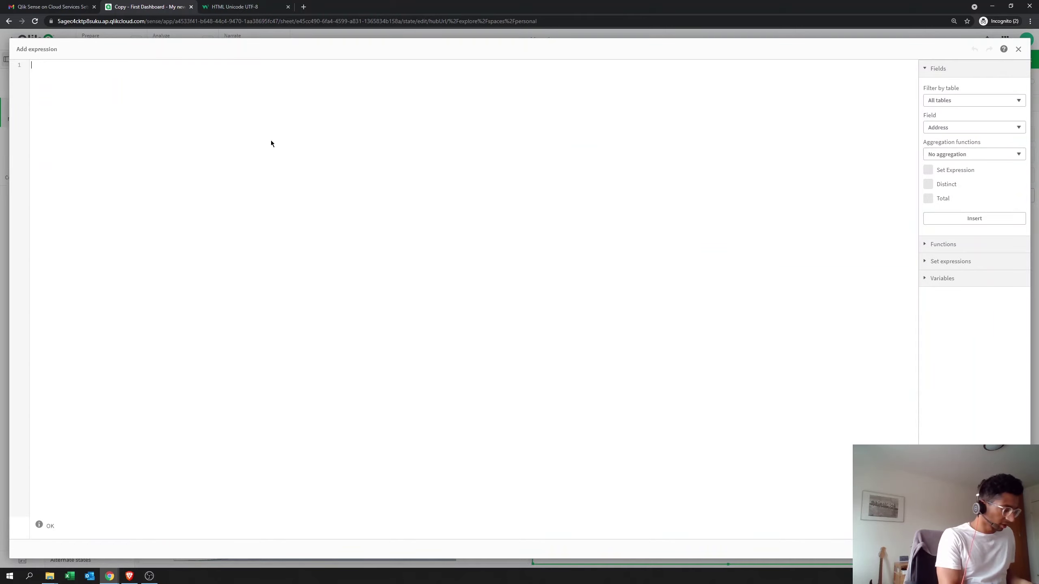
type("If")
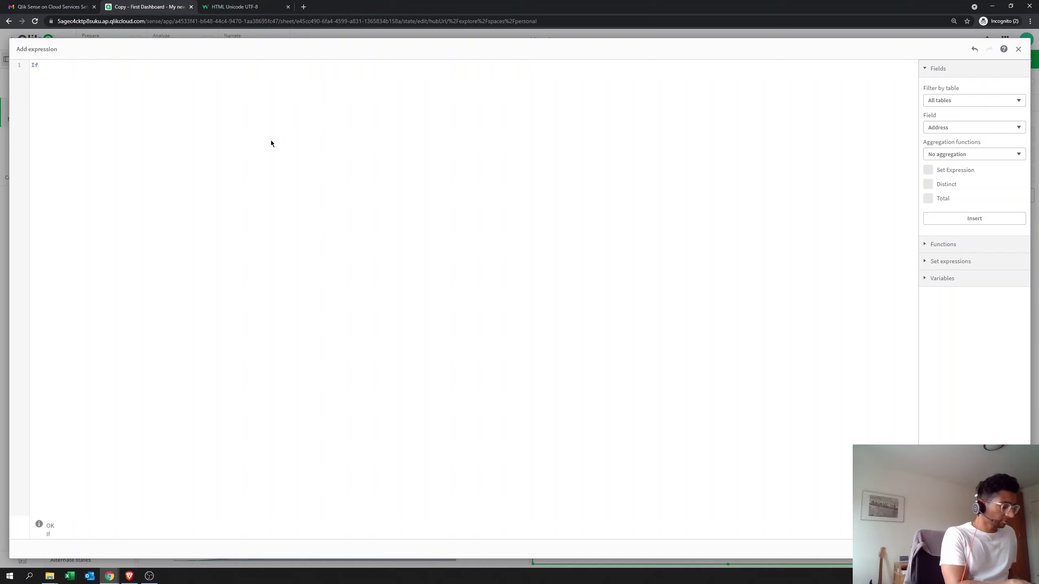
type("(")
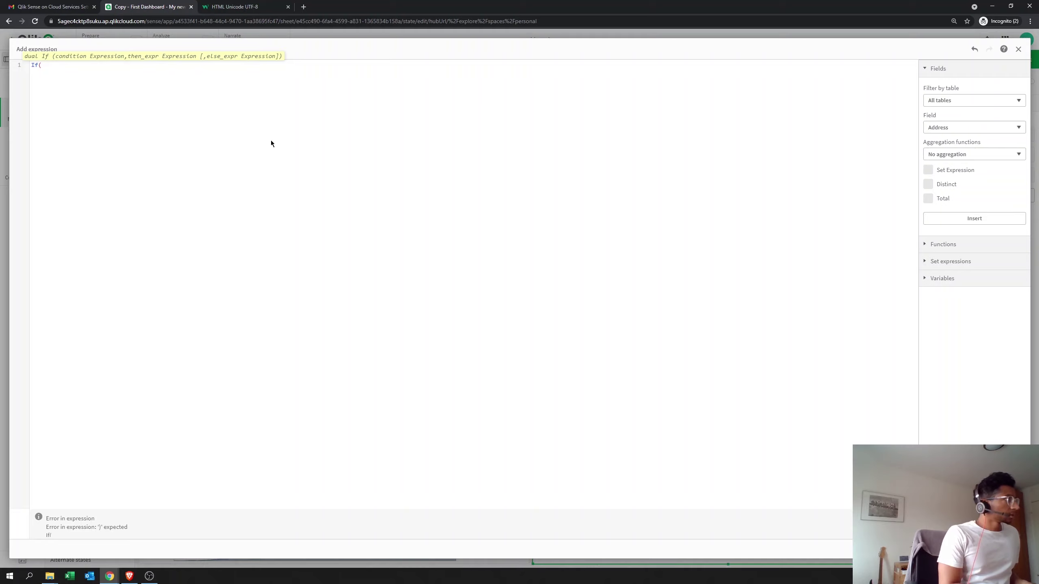
- Enter the If condition as [This Year Sales] > [Last Year Sales], using the master measures
type("sa")
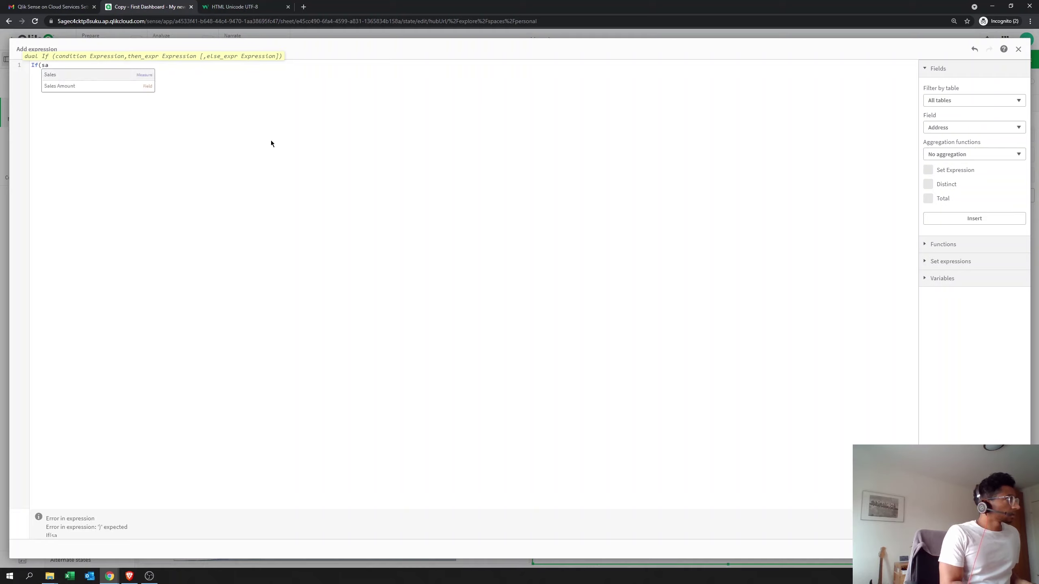
key("BackSpace")
key("BackSpace")
type("las")
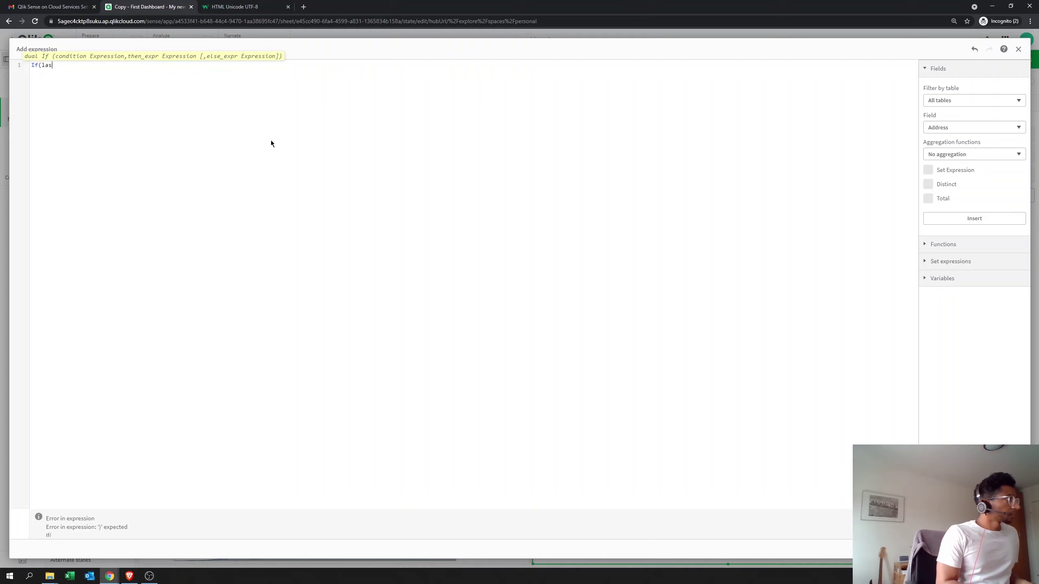
key("BackSpace")
key("BackSpace")
key("BackSpace")
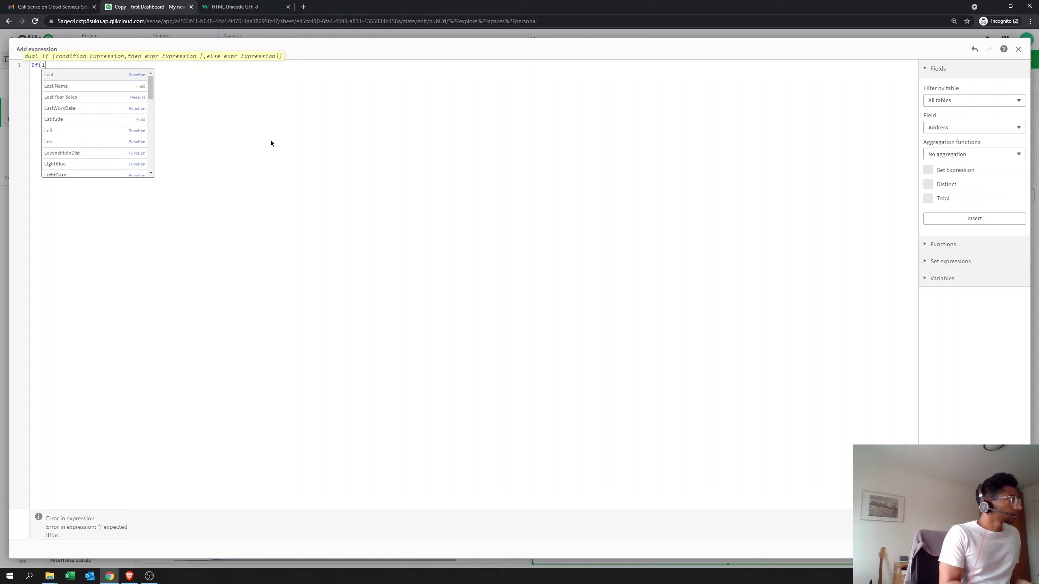
type("th")
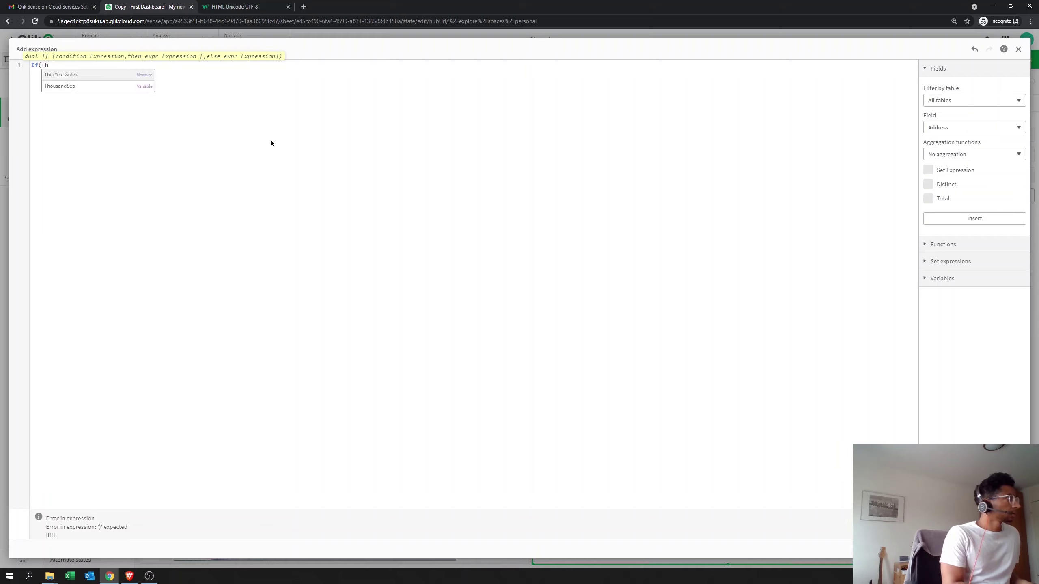
key("Return")
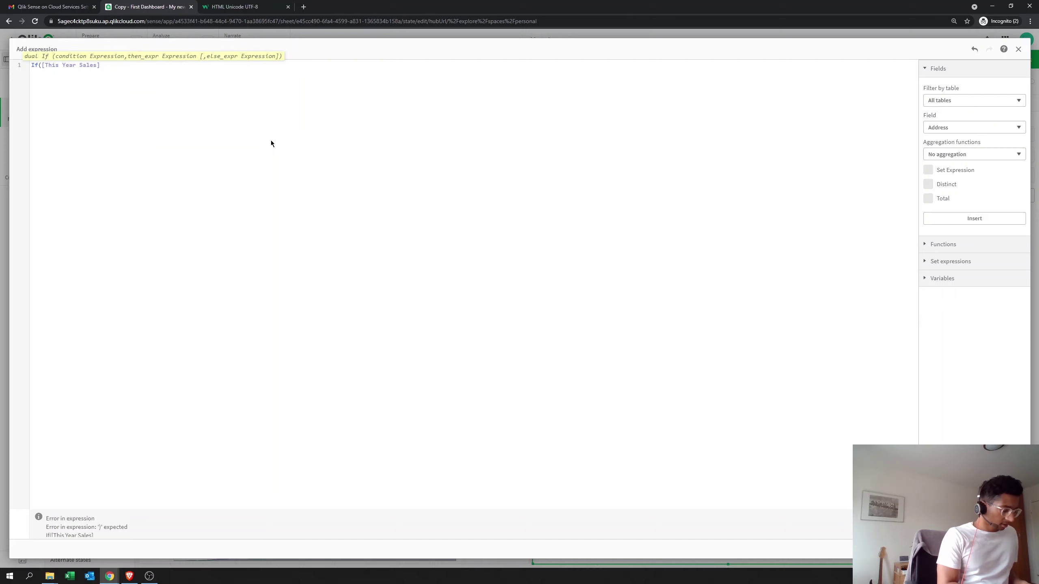
type("> l")
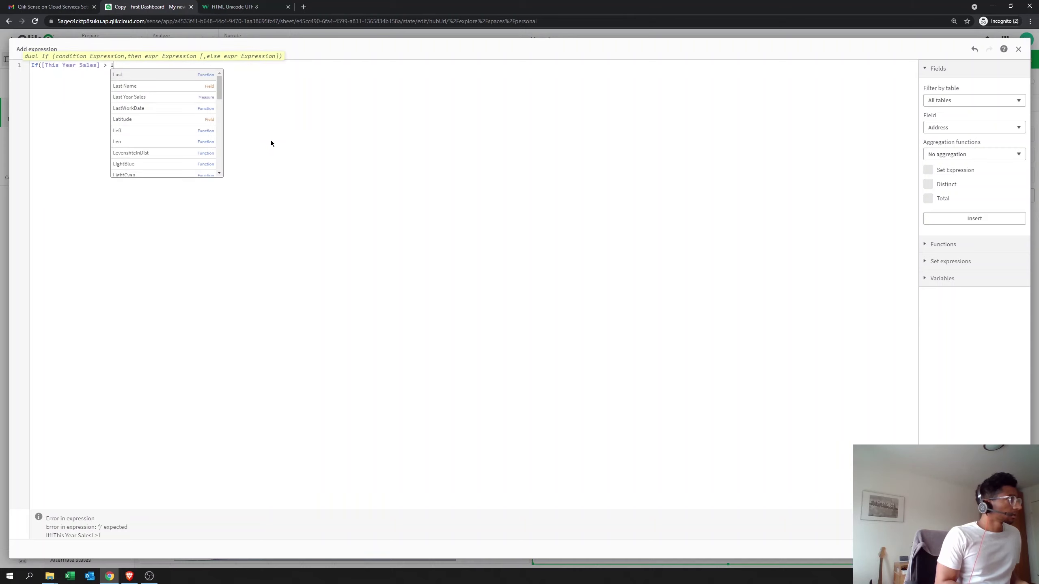
key("Down")
key("Down")
key("Return")
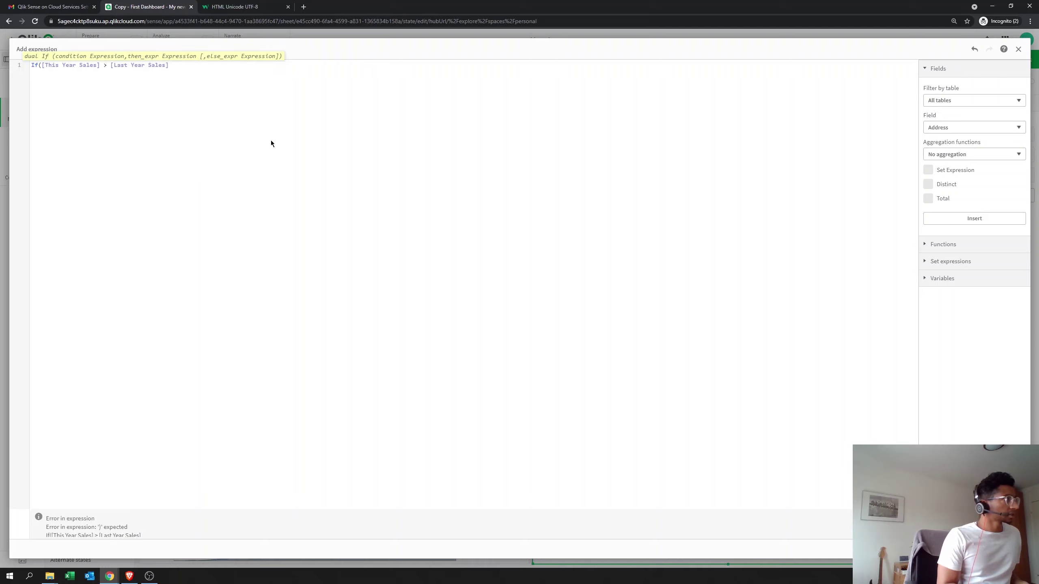
- Set chr(9650) as the If expression's true result and begin a chr function for the false result
type(",")
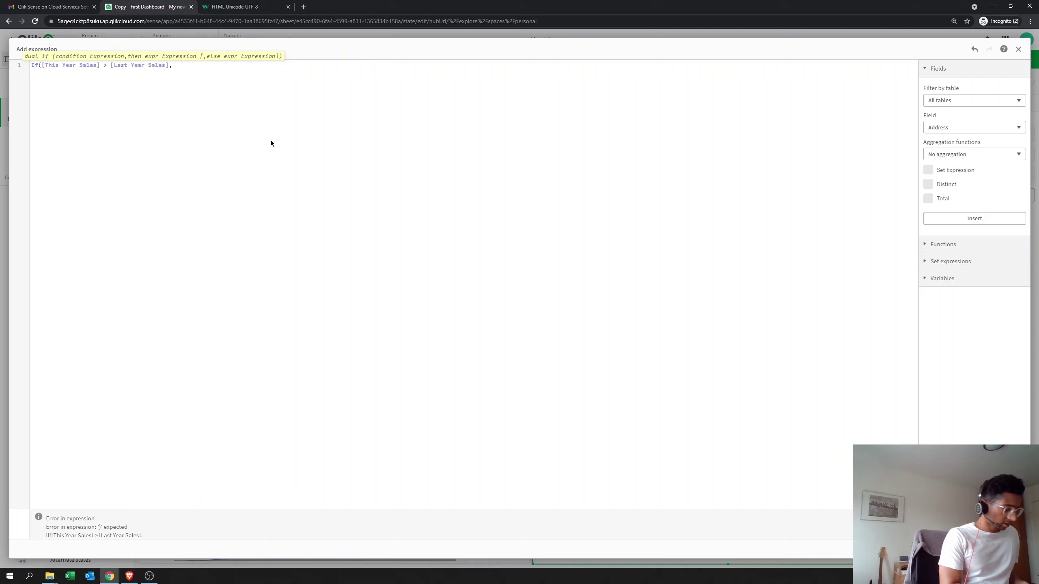
type(" chr")
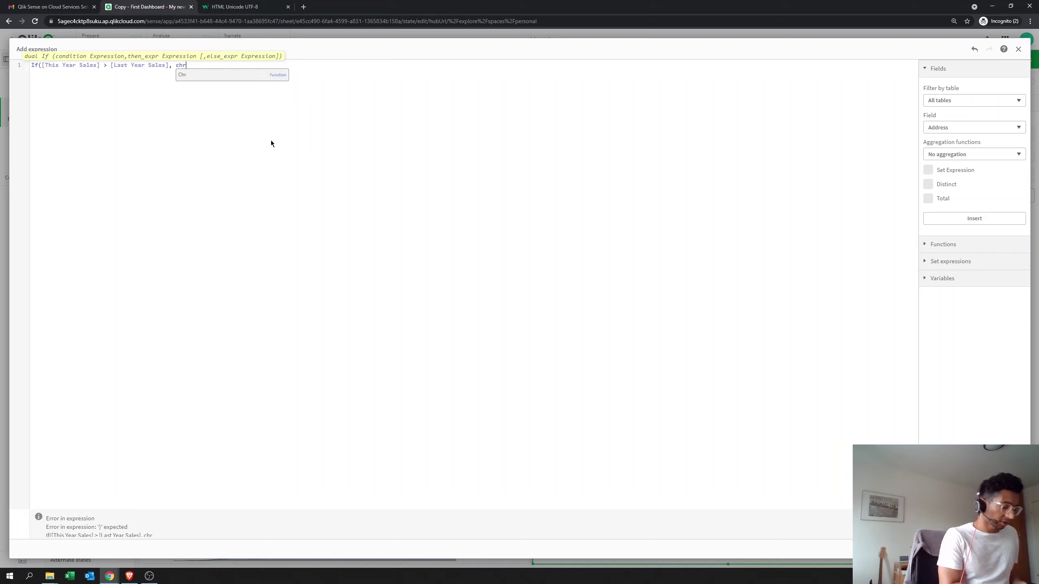
type("(")
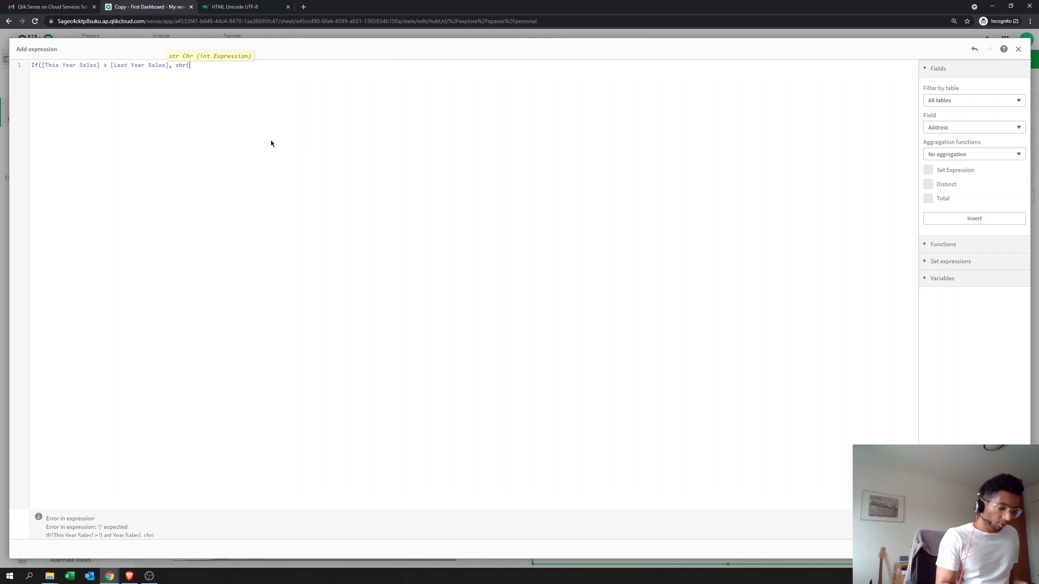
type("9650")
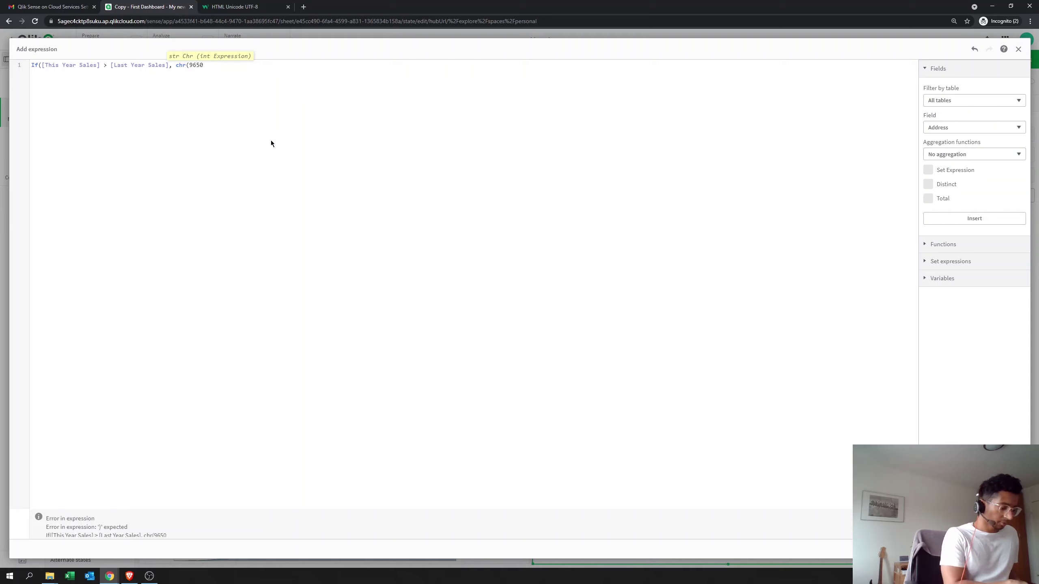
type("), chr")
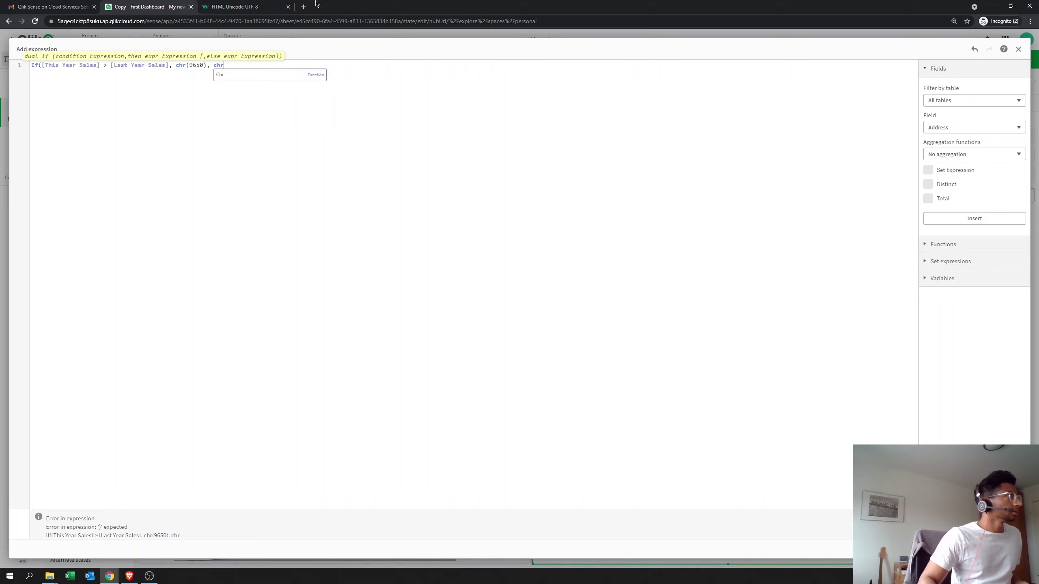
- Look up the black down-pointing triangle's code on W3Schools, complete the expression with chr(9660)), and apply it to the table
left_click(253, 7)
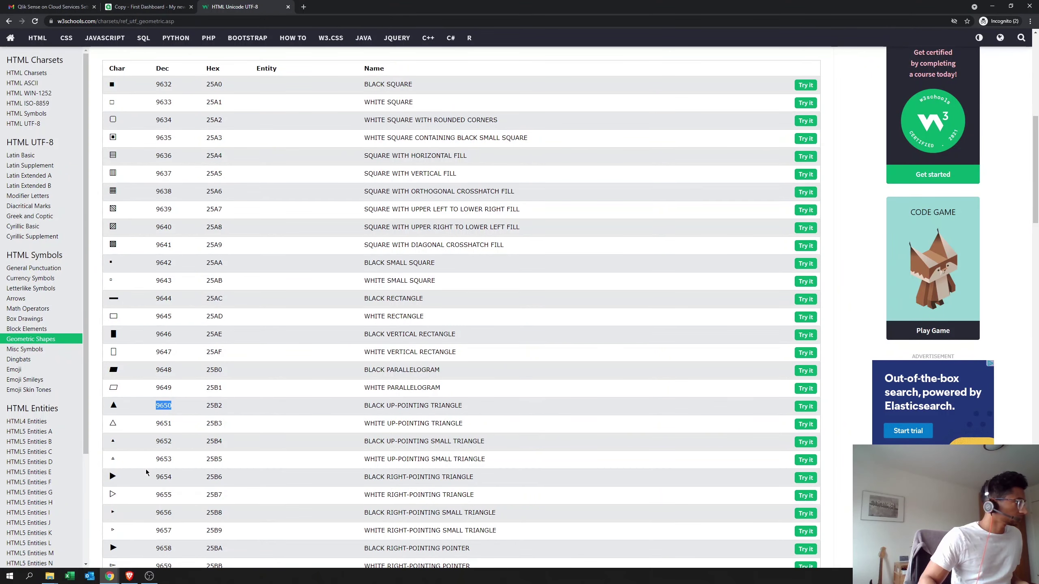
scroll(146, 470, "down", 2)
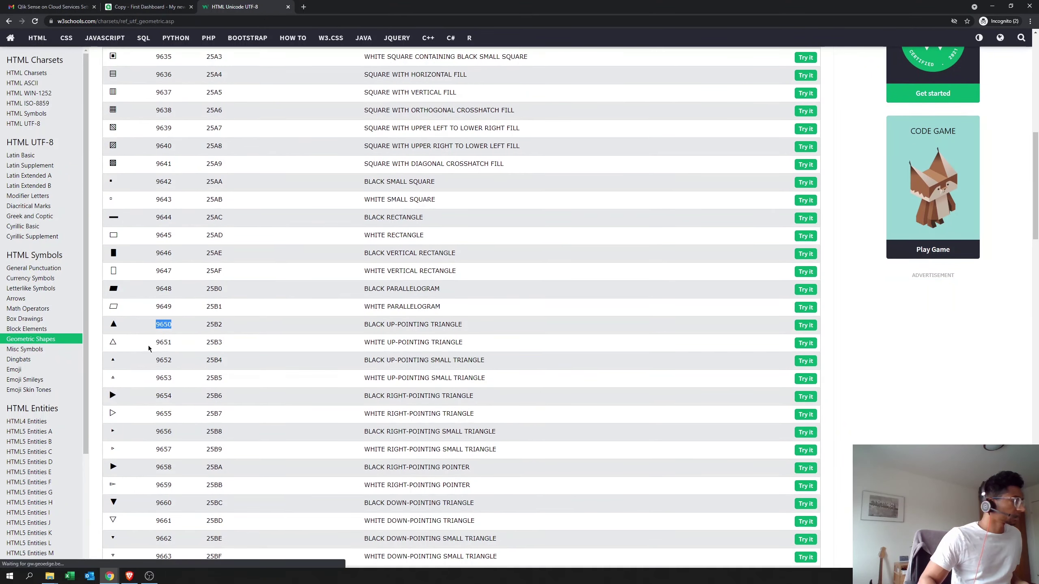
left_click(139, 7)
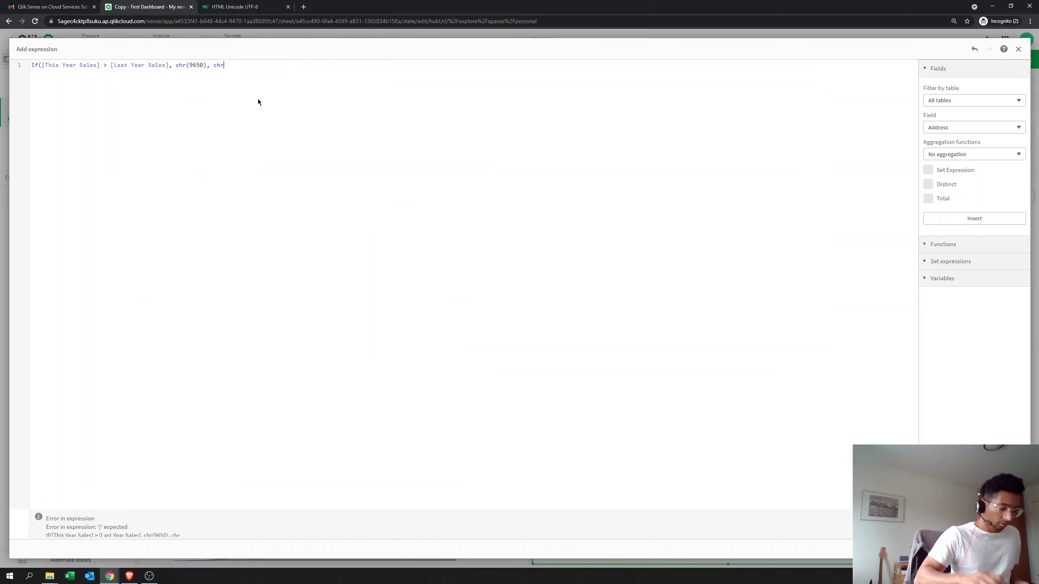
type("(9")
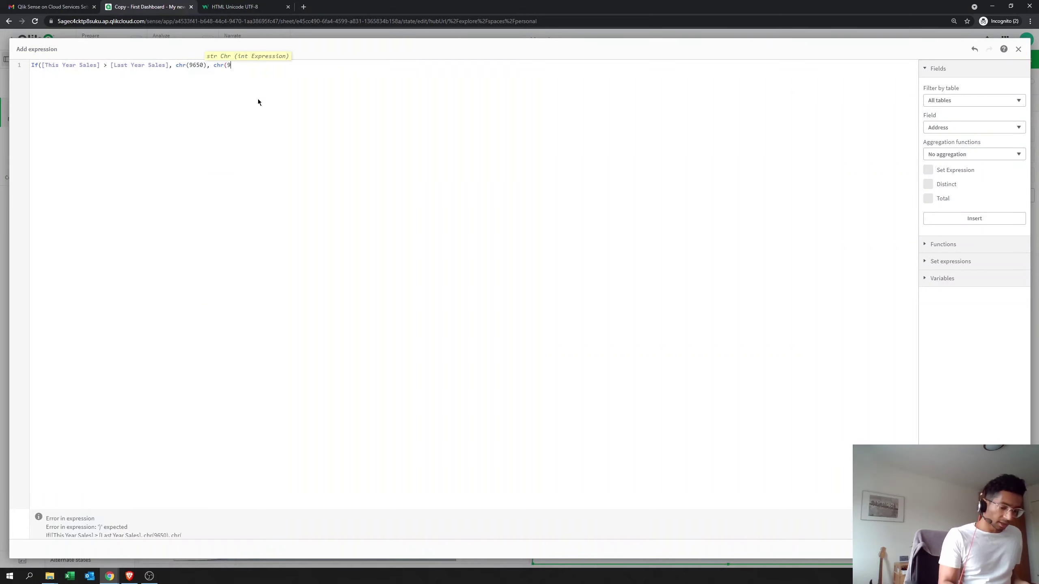
type("660")
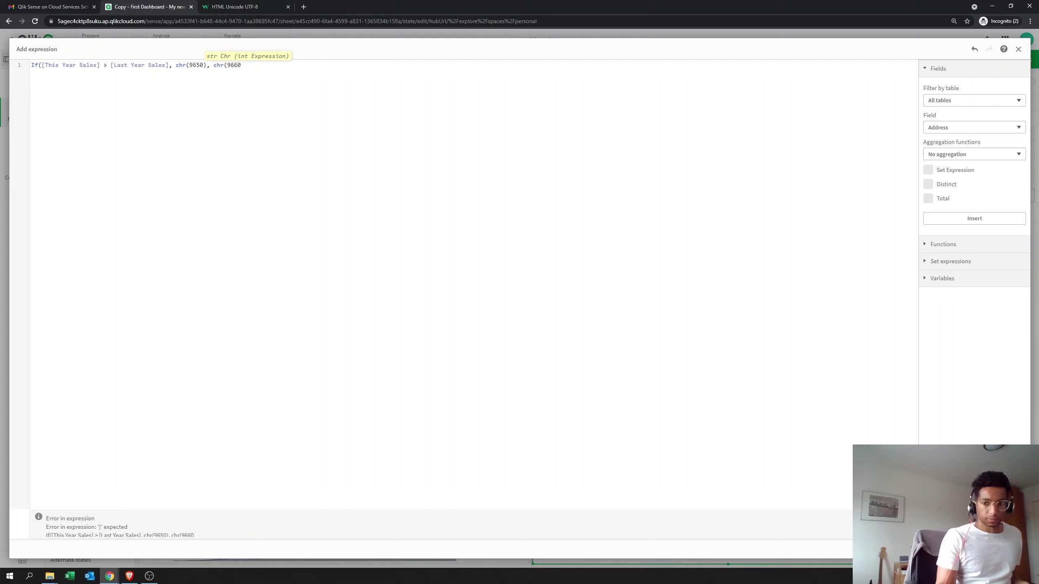
type(")")
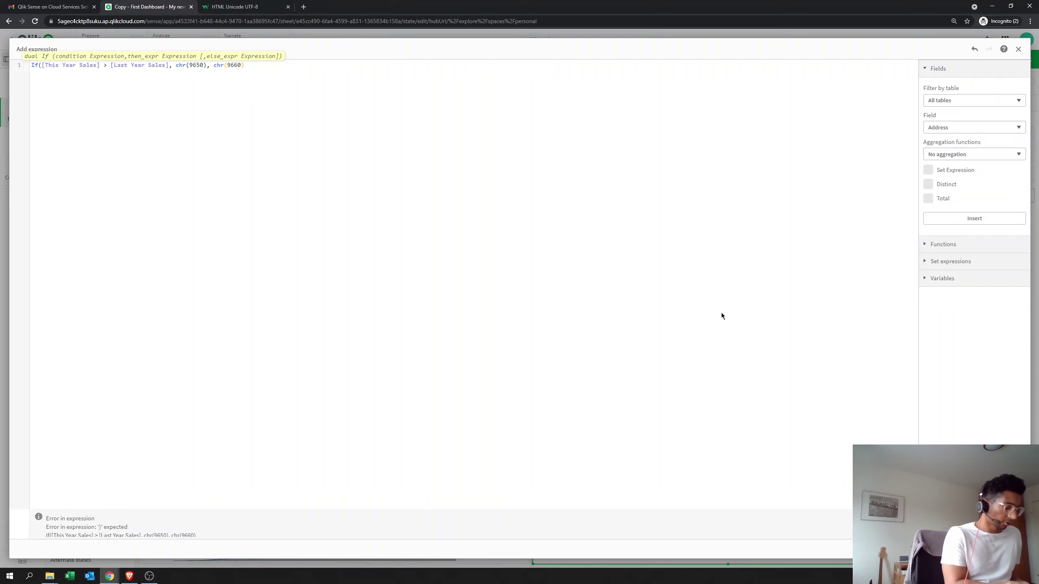
type(")")
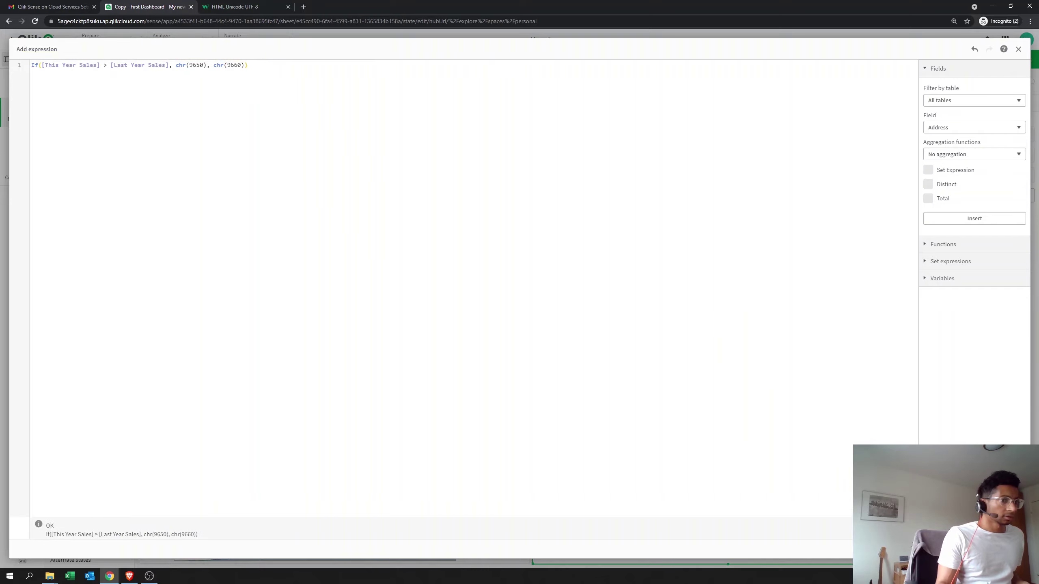
left_click(1014, 549)
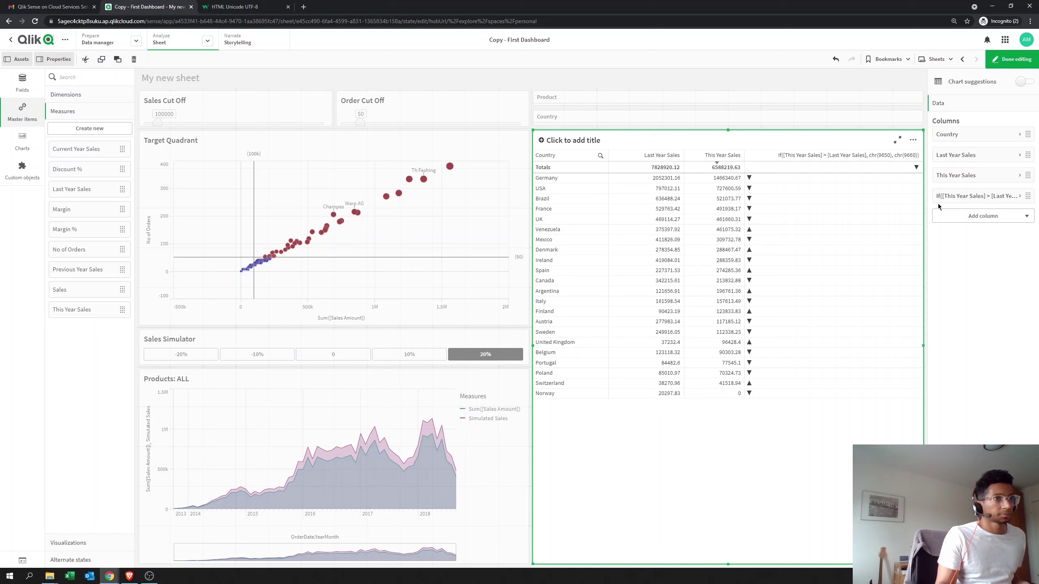
- Label the new triangle indicator column Trend and collapse its settings
left_click(963, 201)
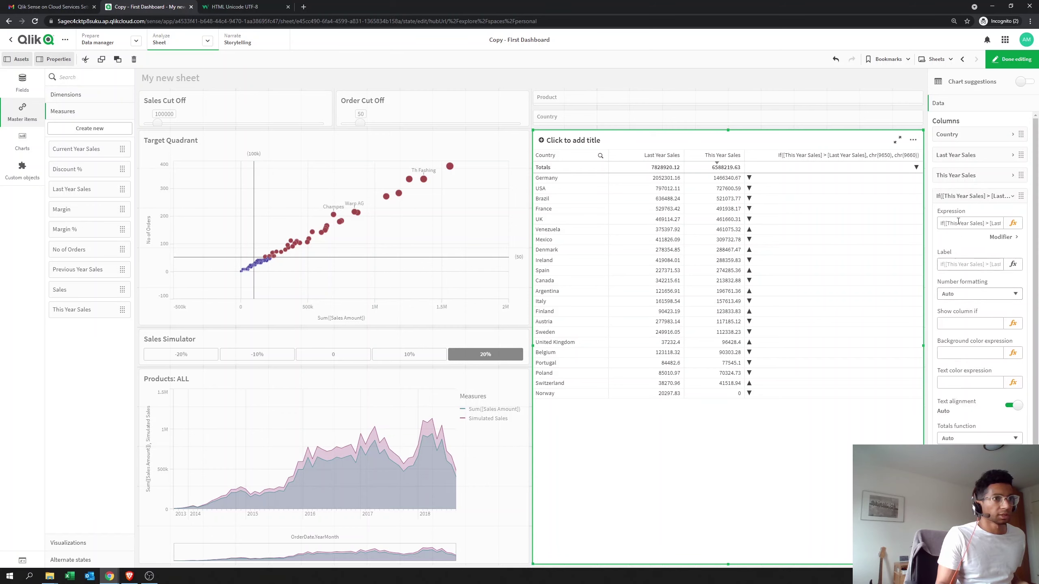
left_click(956, 263)
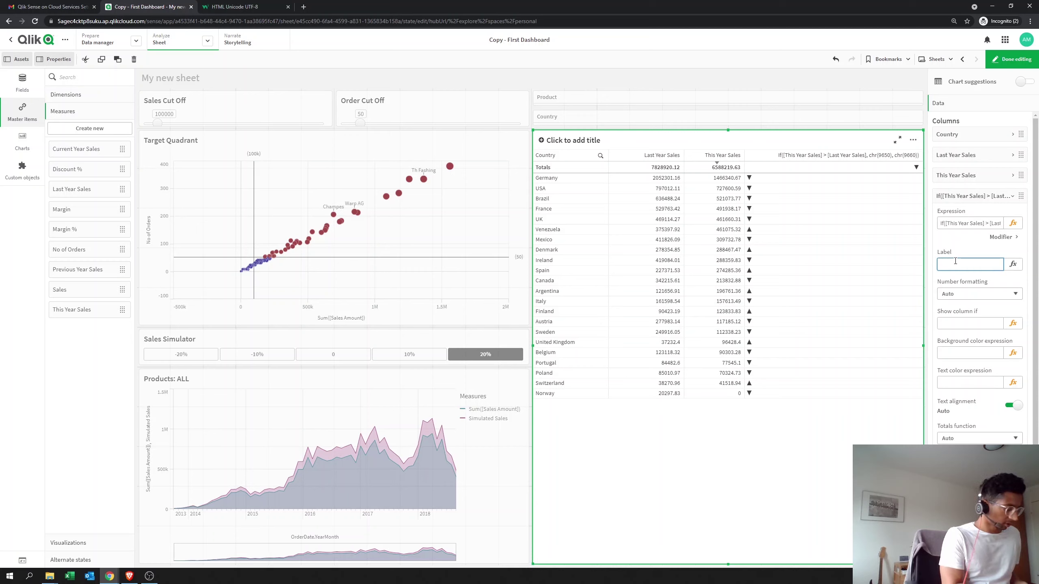
type("Trend")
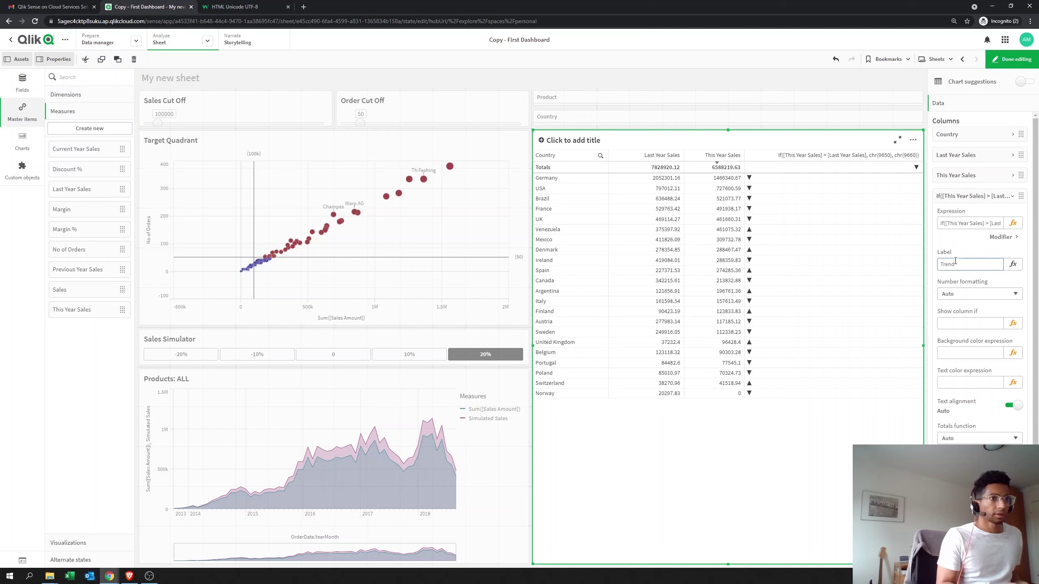
key("Return")
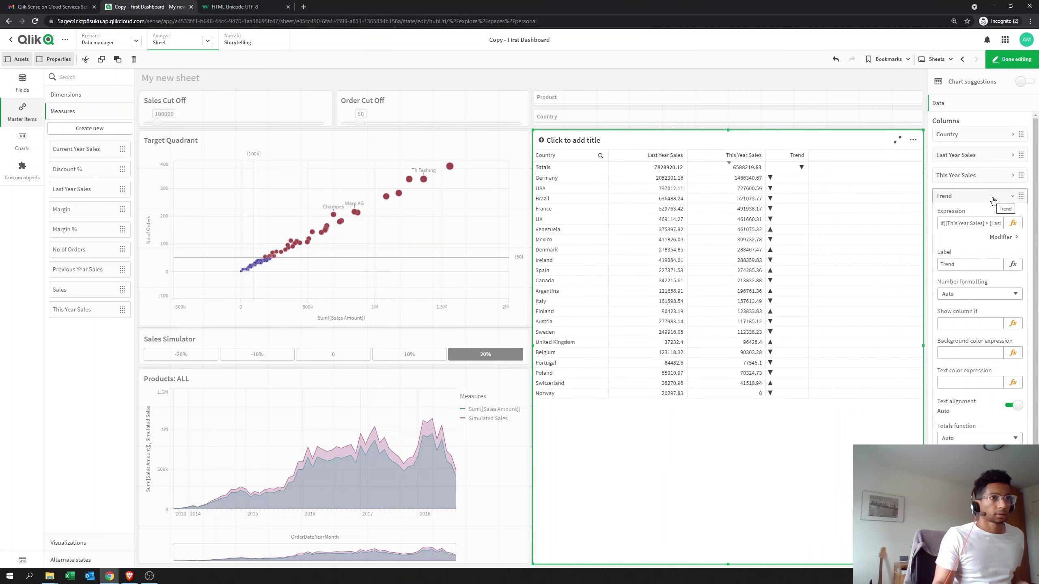
left_click(992, 198)
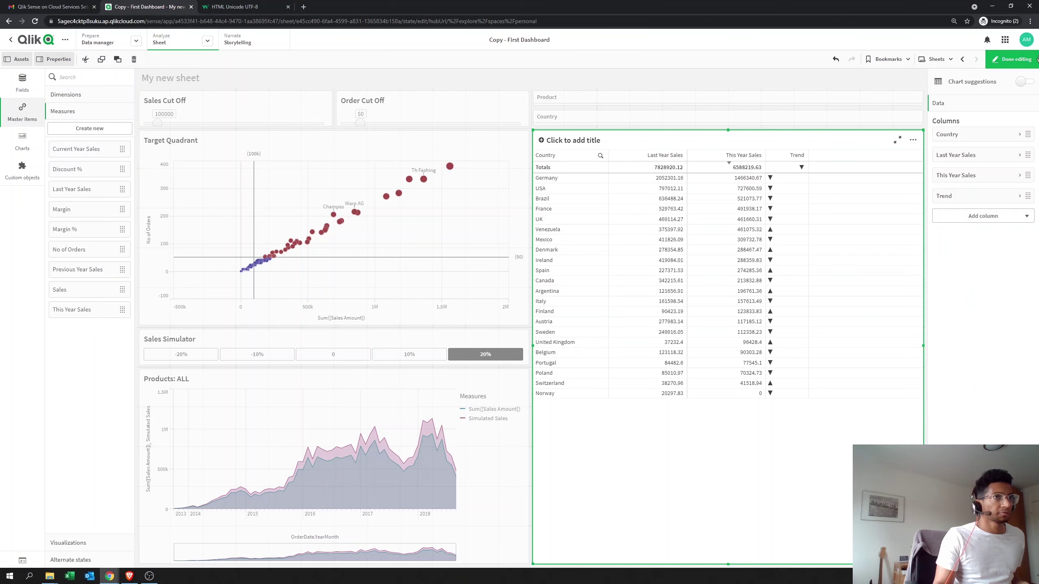
- Leave edit mode and sort the country table by the Trend column
left_click(1012, 59)
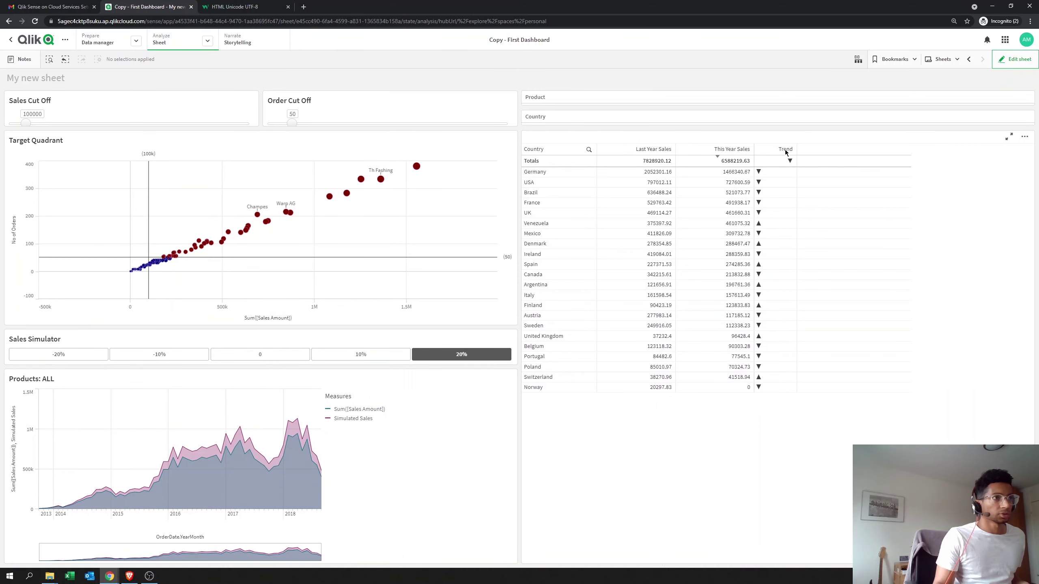
left_click(789, 151)
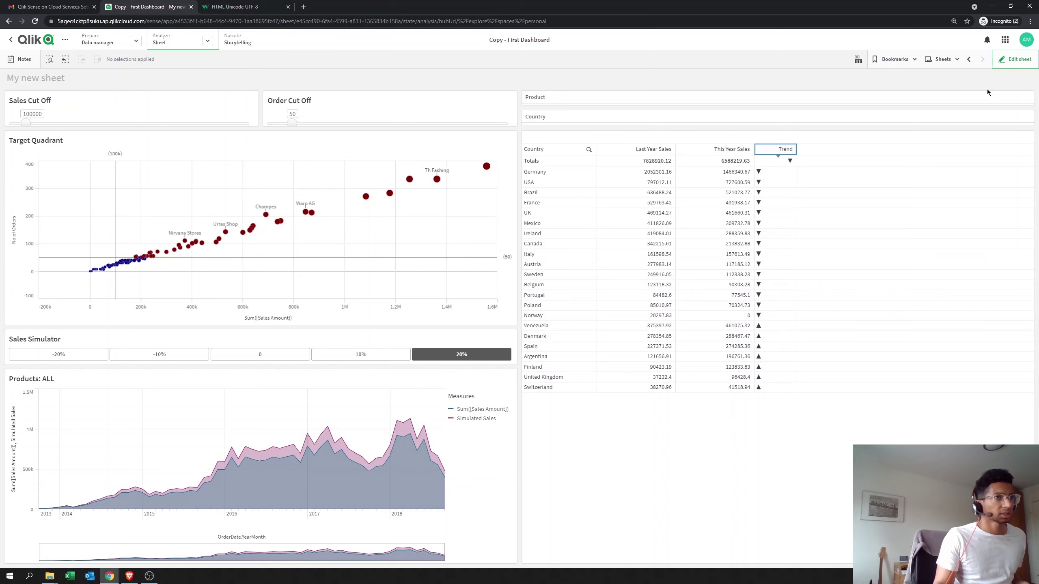
- Apply the table's pending changes in edit mode and start the Trend column's background color expression with If([This Year Sales]>[Last Year Sales]
left_click(1016, 59)
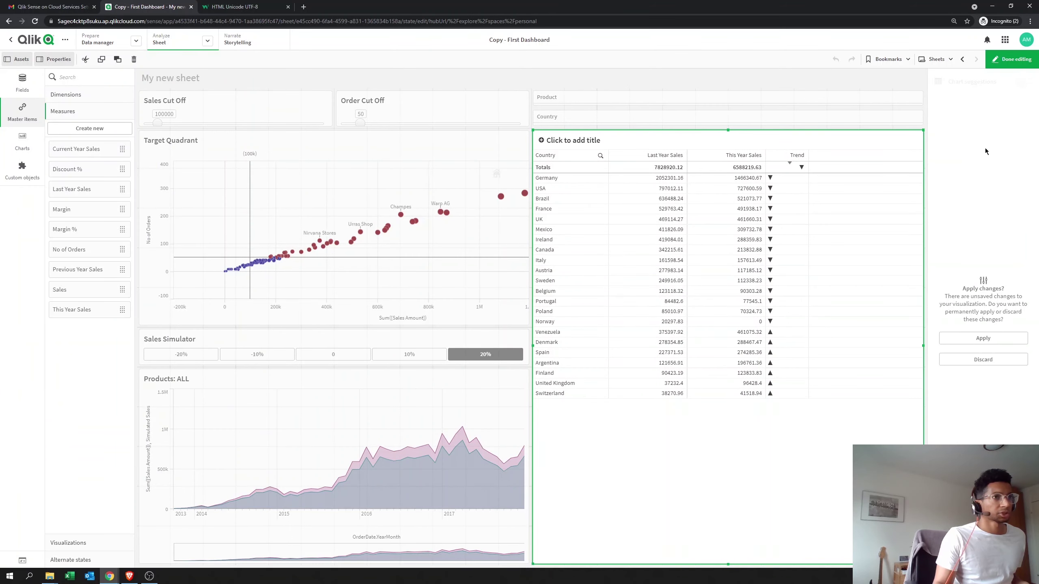
left_click(969, 341)
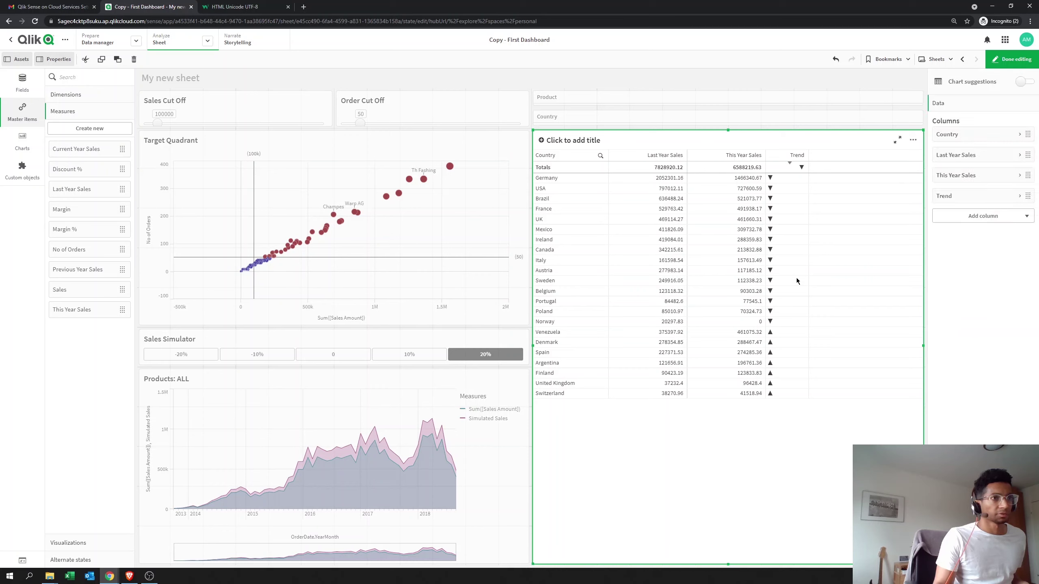
left_click(958, 199)
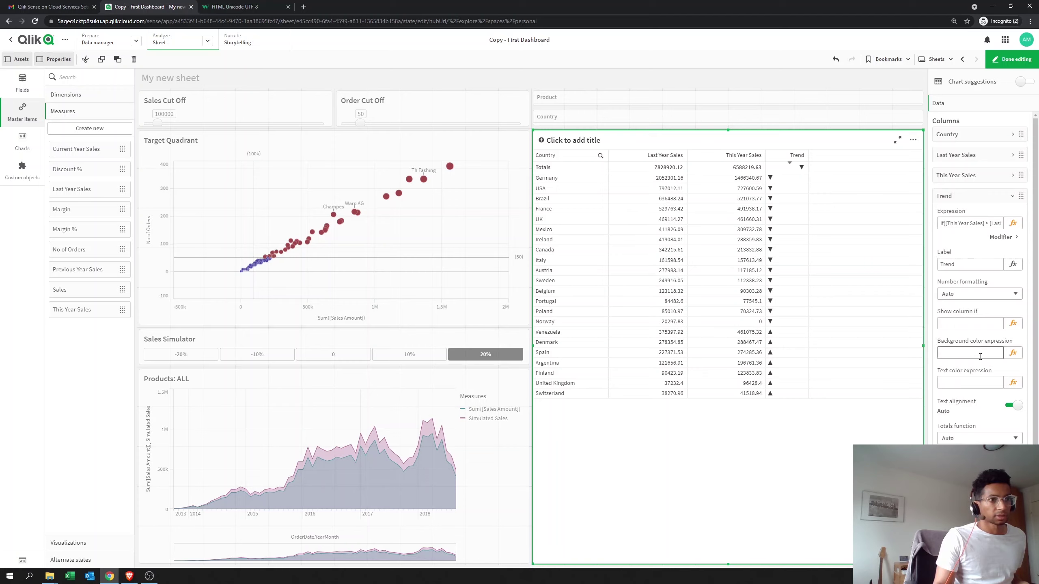
left_click(1012, 354)
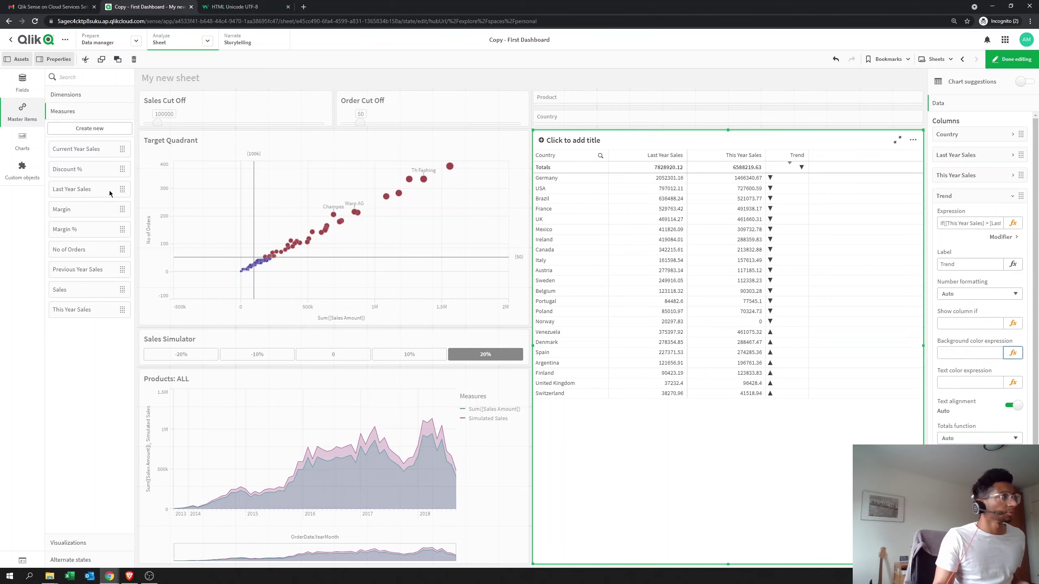
type("If(")
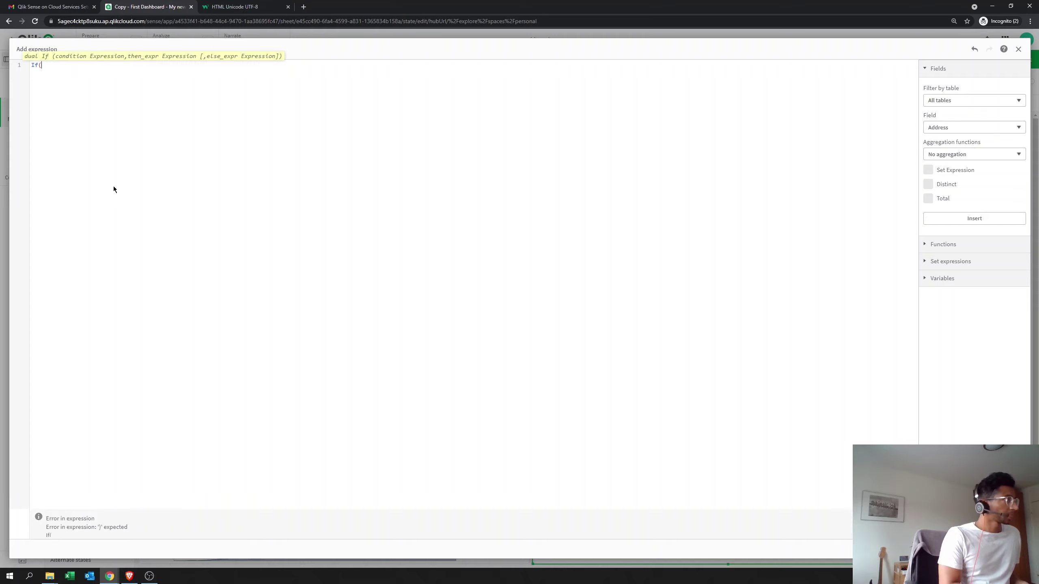
type("thi")
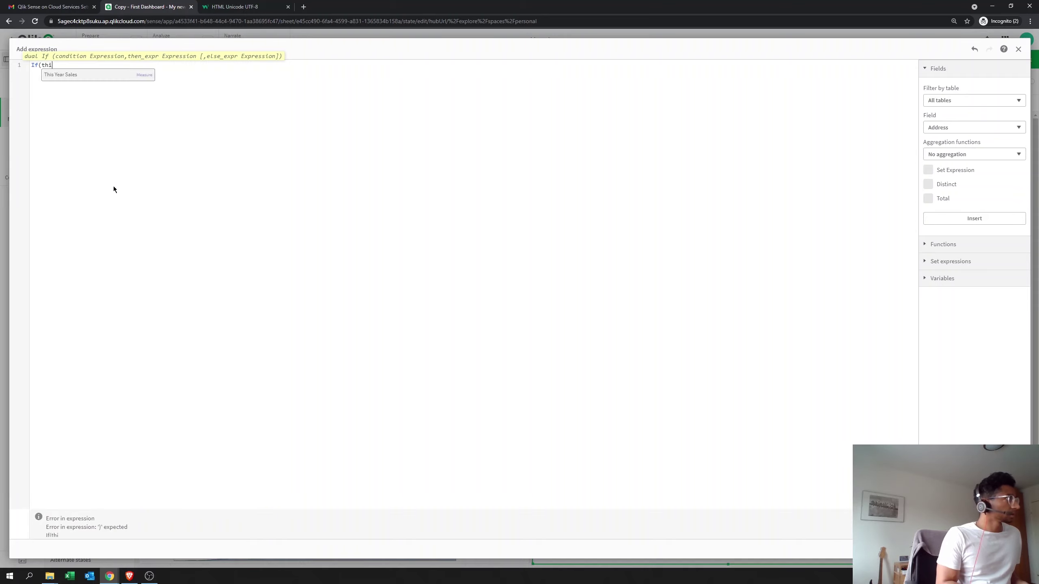
key("Return")
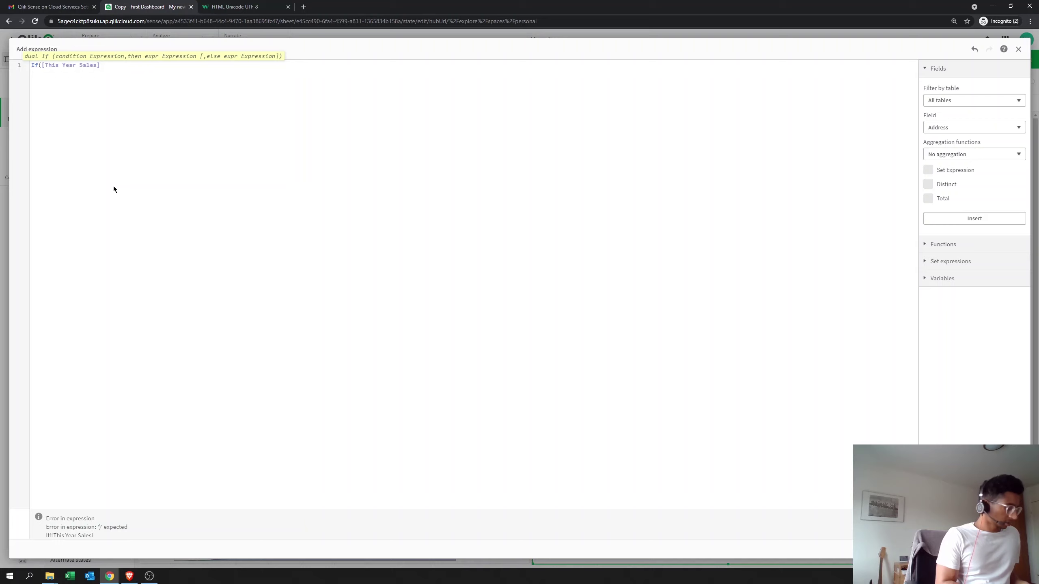
type(">las")
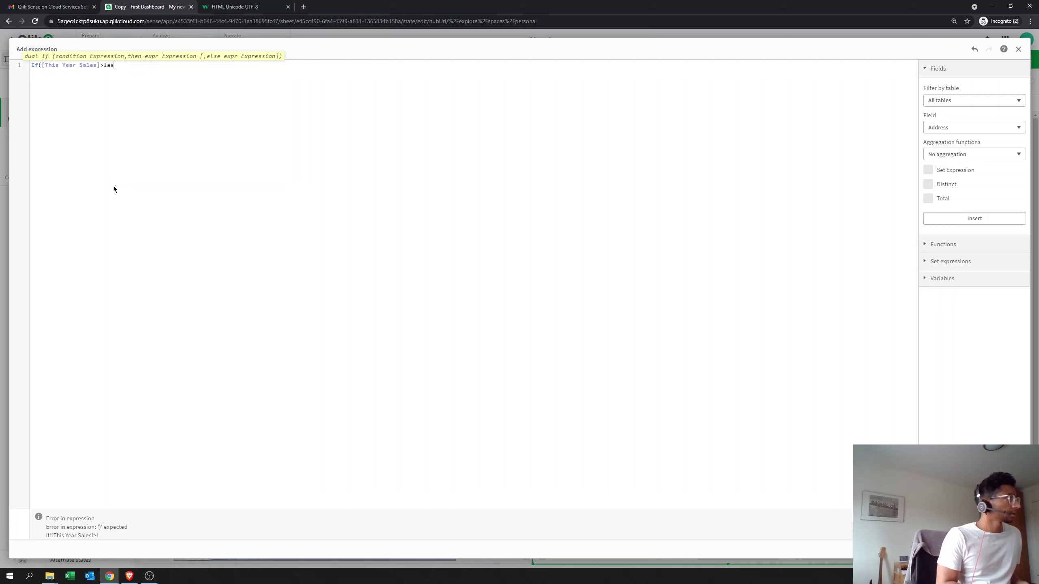
key("Down")
key("Return")
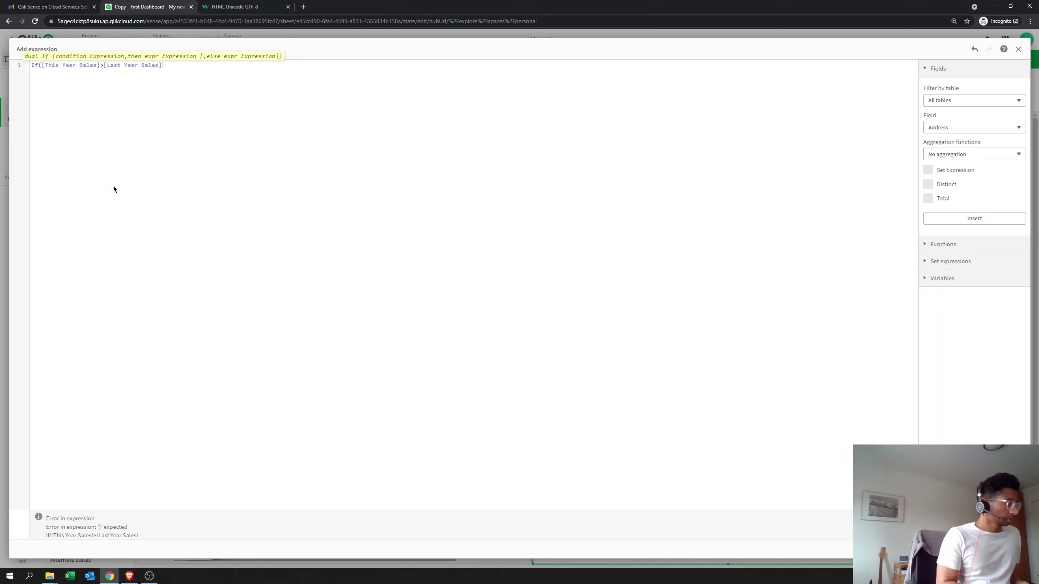
- Complete the background color expression with green() as the true result and red()) as the false result, and apply it
type(", green")
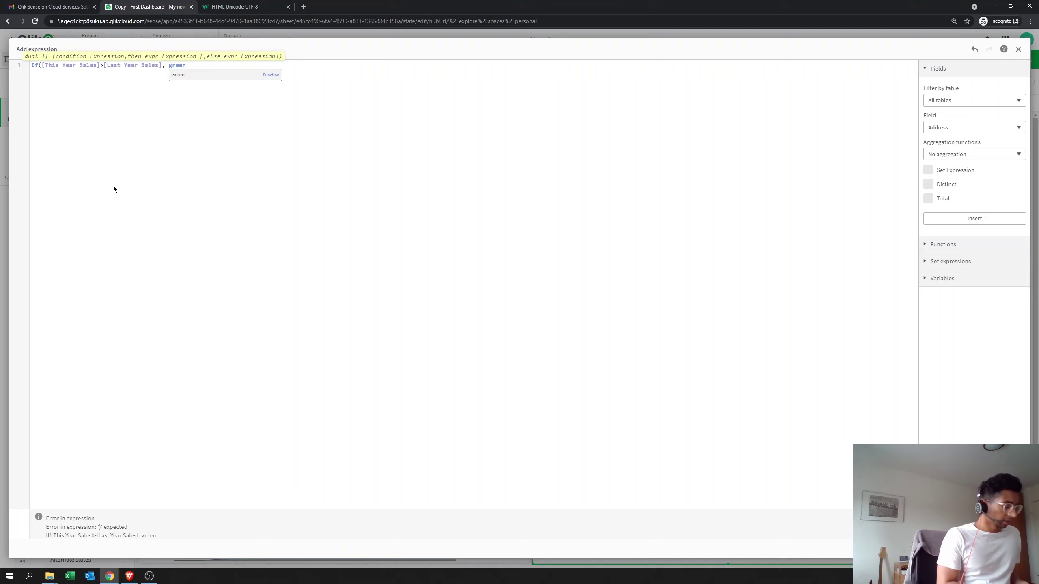
type("(),")
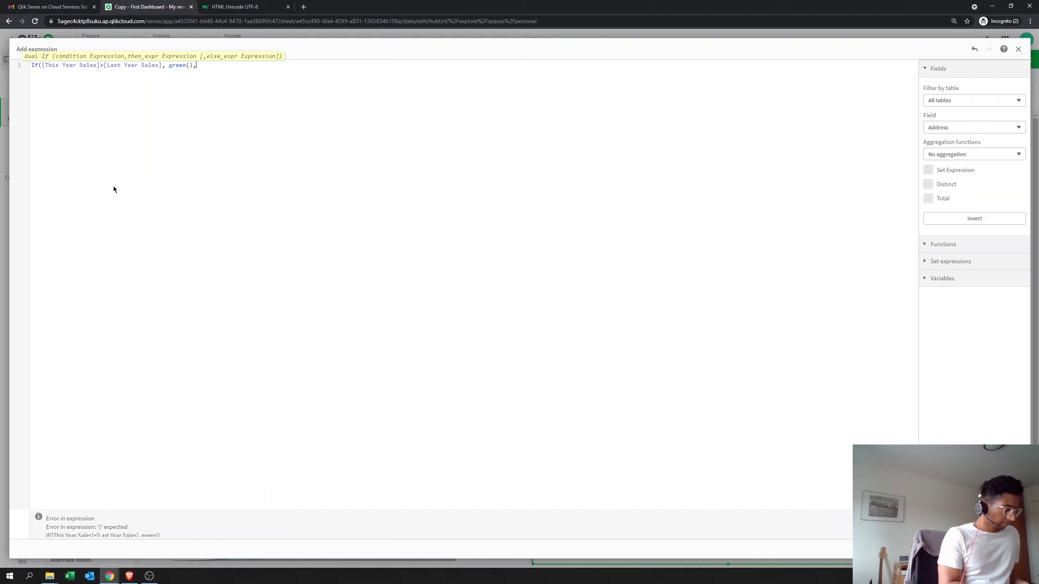
type(" red")
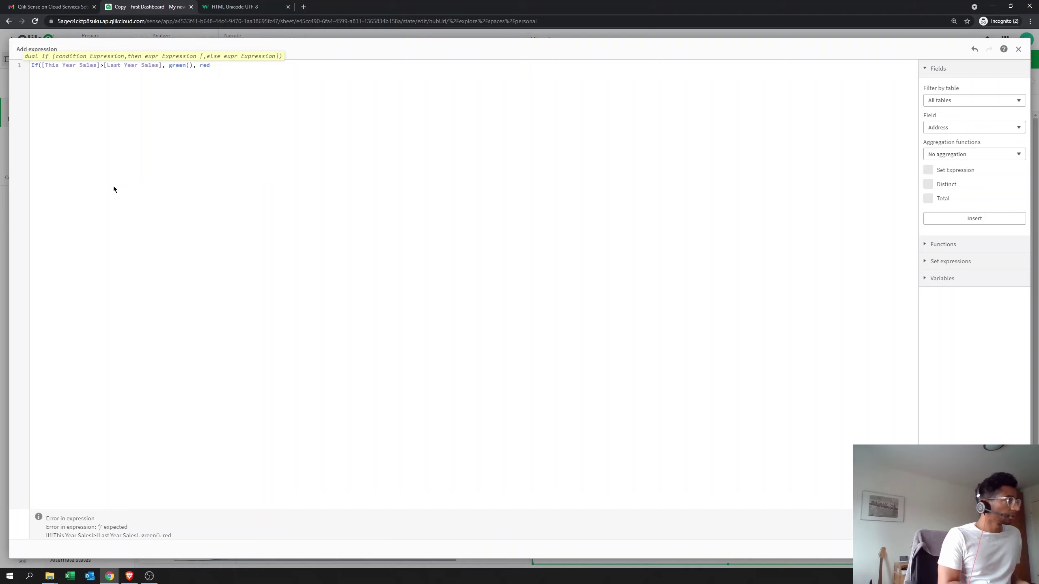
type("())")
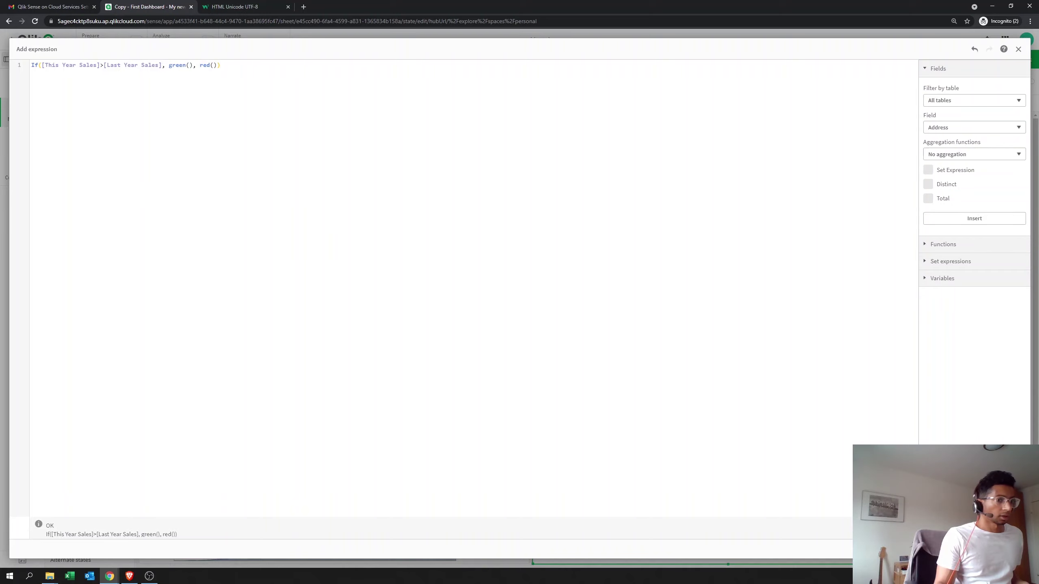
left_click(1015, 549)
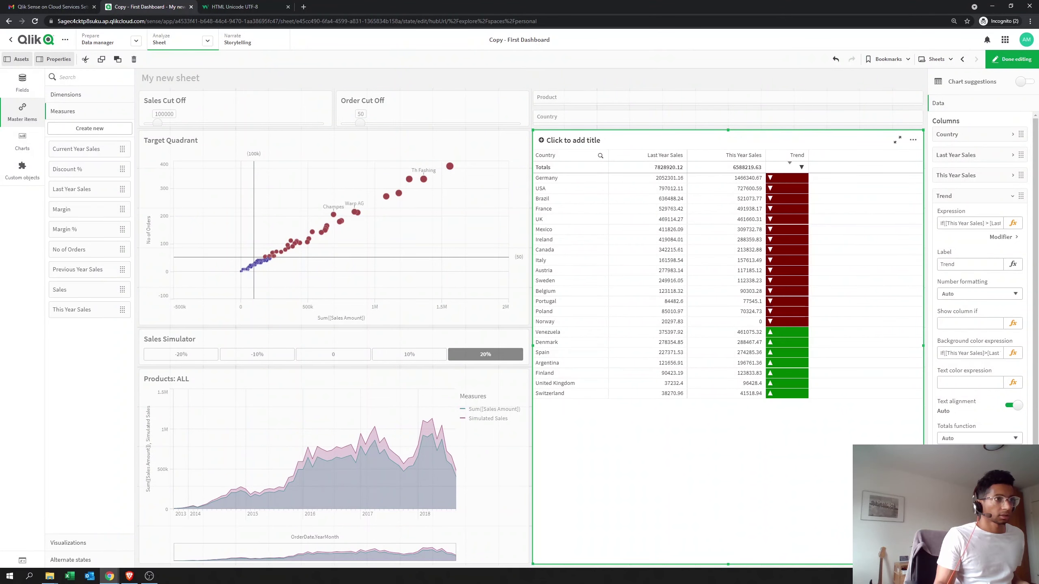
- Copy the Trend column's background color expression into the Country column's background color expression and collapse the Country settings
left_click(988, 354)
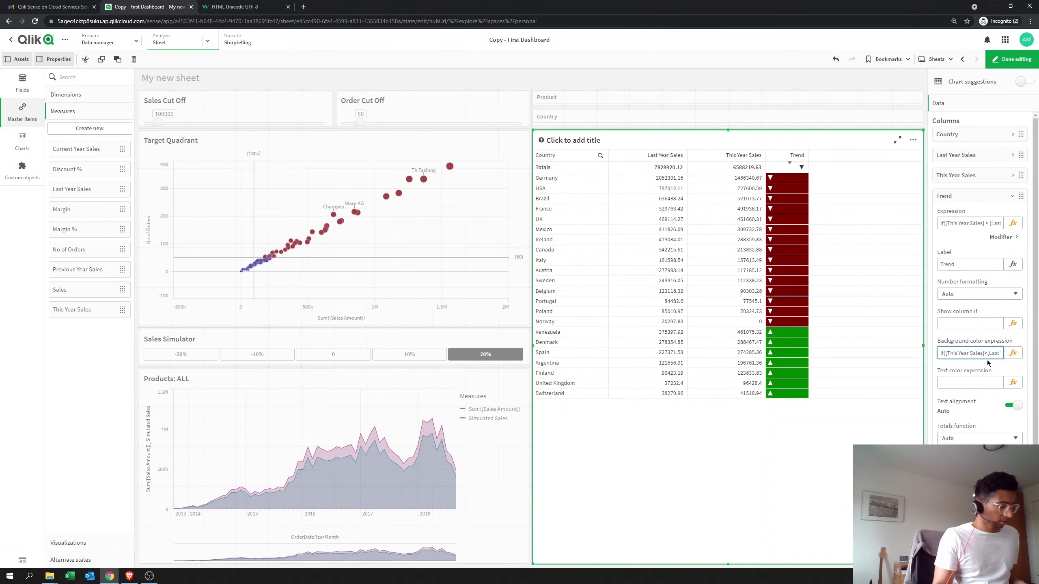
key("ctrl+a")
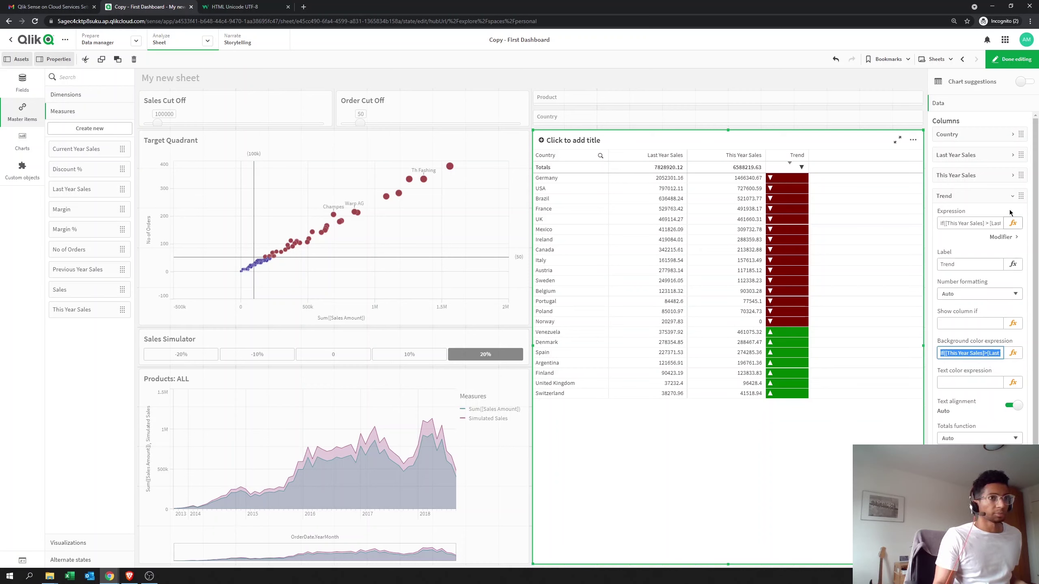
left_click(1009, 196)
left_click(963, 136)
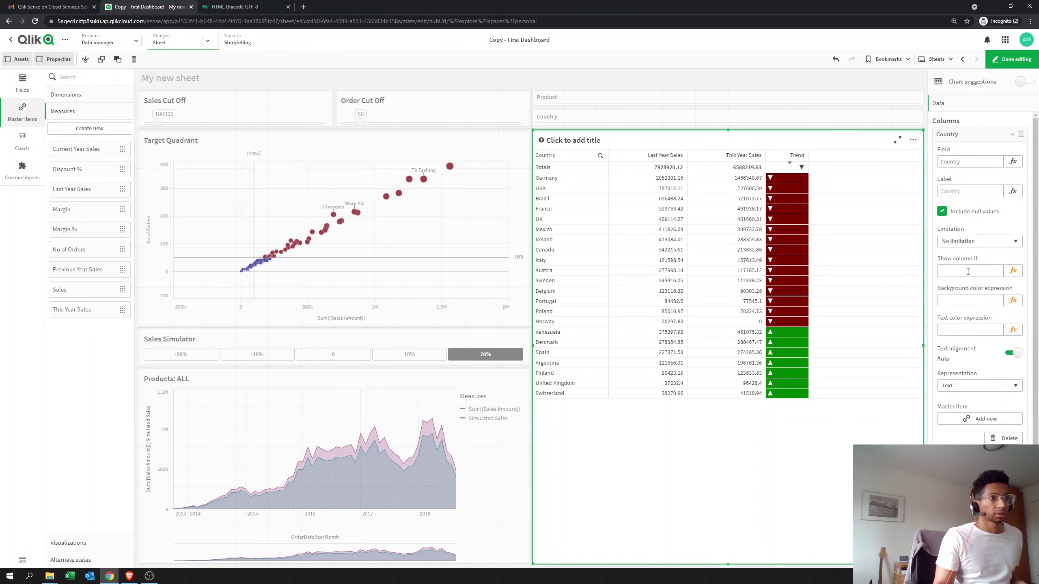
left_click(970, 300)
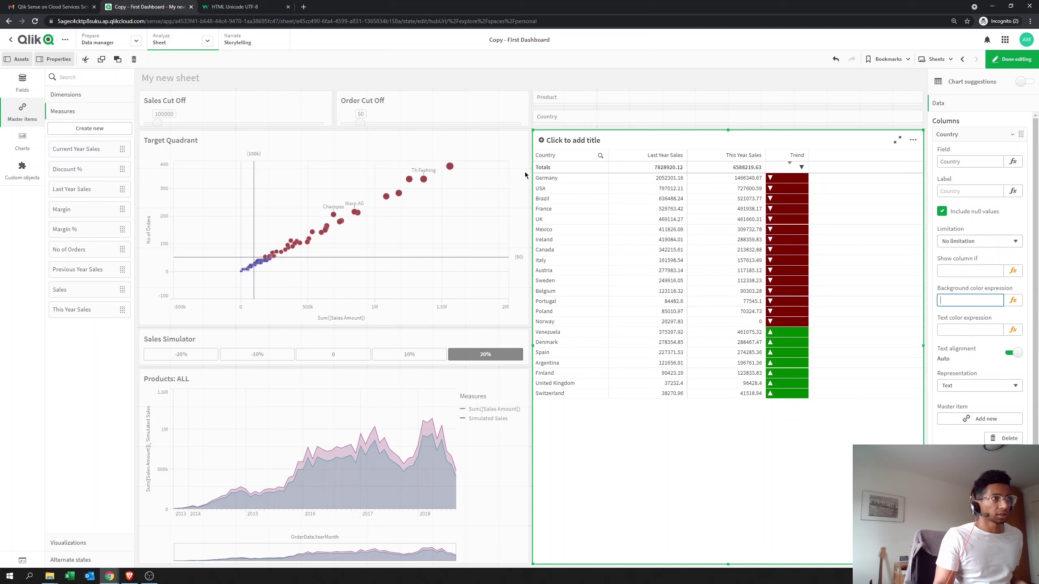
key("ctrl+v")
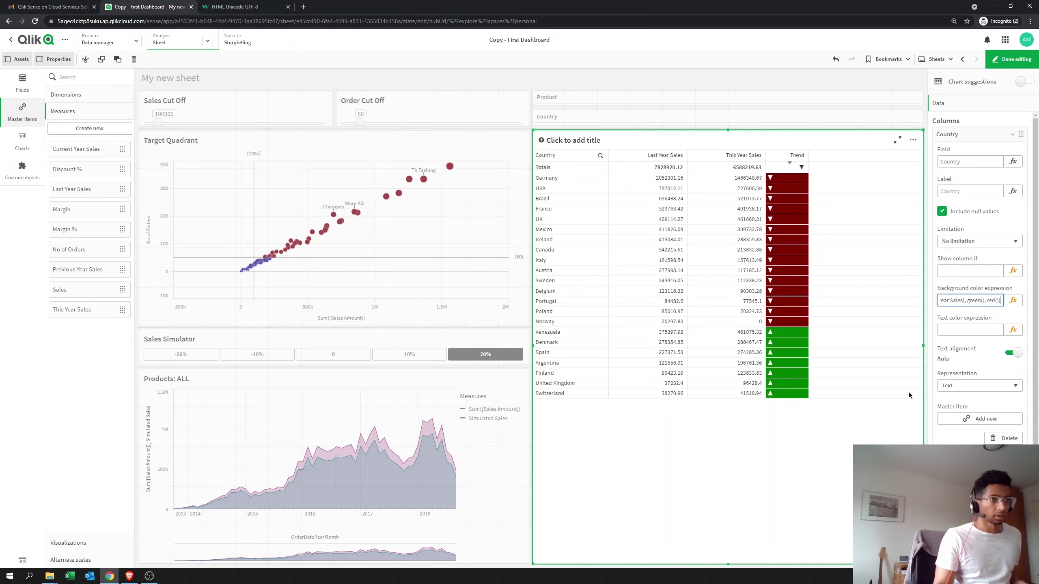
left_click(909, 395)
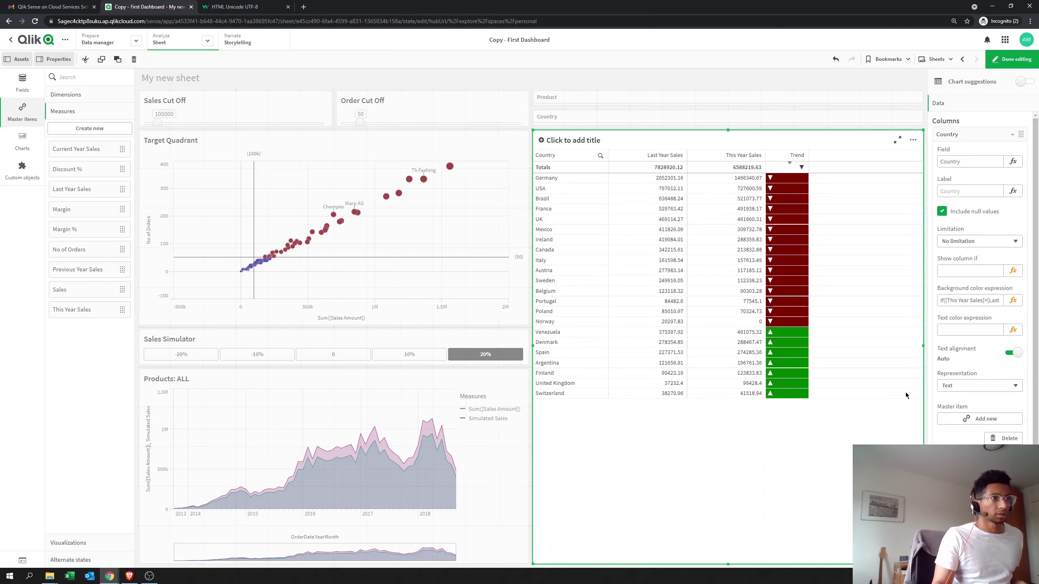
left_click(996, 137)
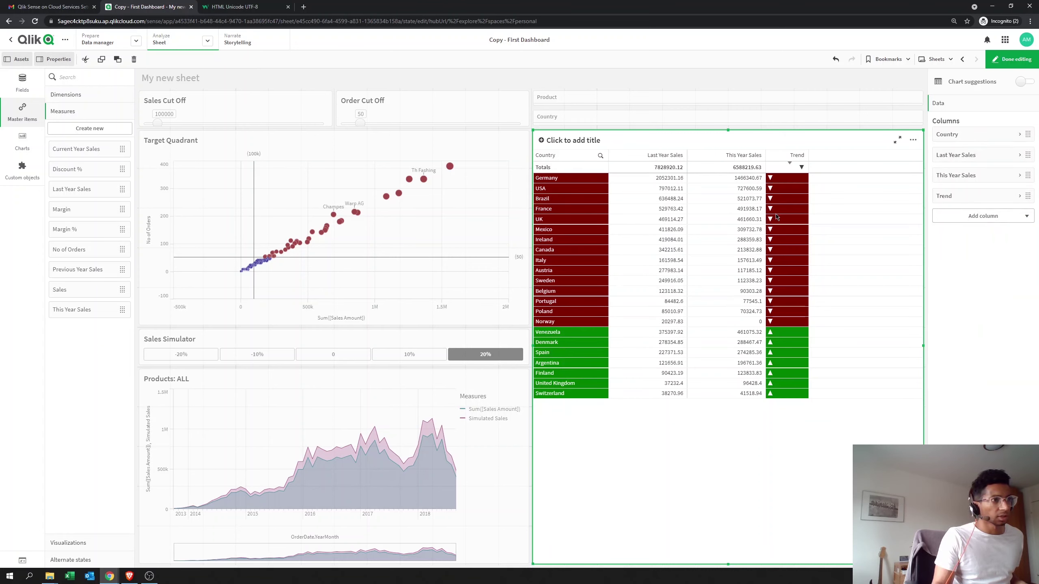
- Center the Trend column's text and, outside edit mode, reverse the table's sort order on that column
left_click(982, 203)
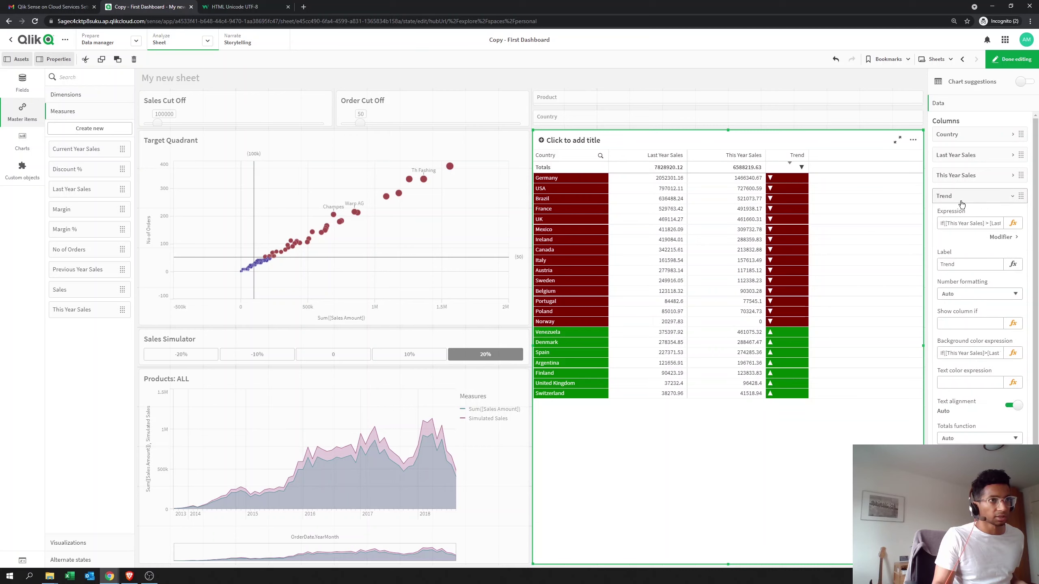
scroll(978, 286, "down", 2)
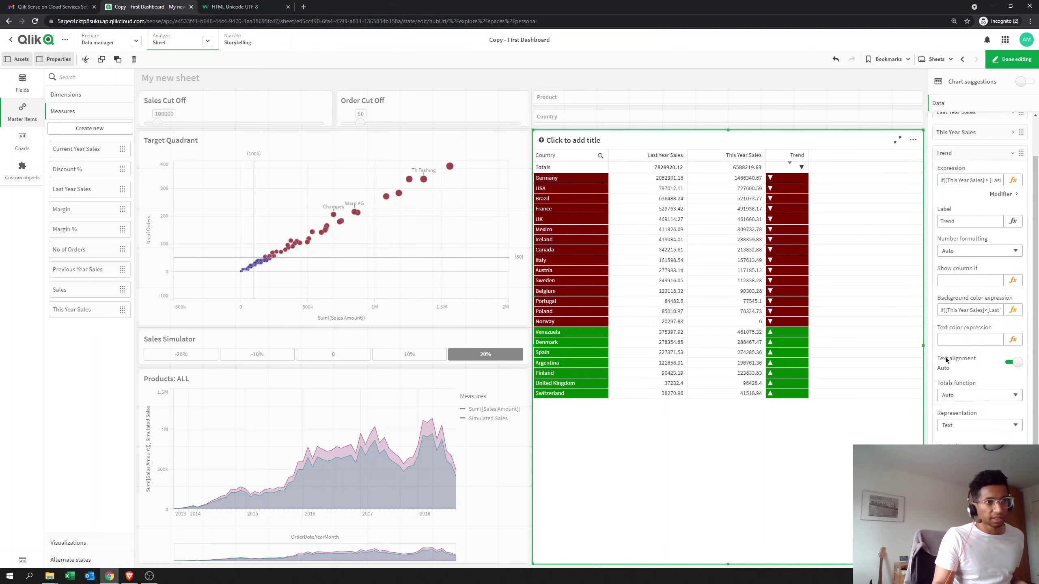
left_click(1014, 364)
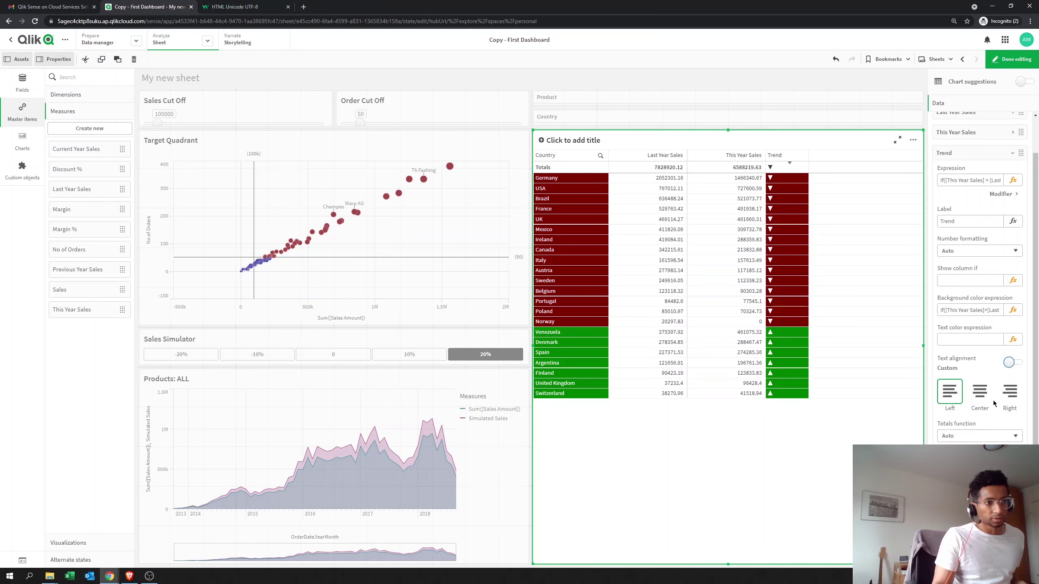
left_click(982, 399)
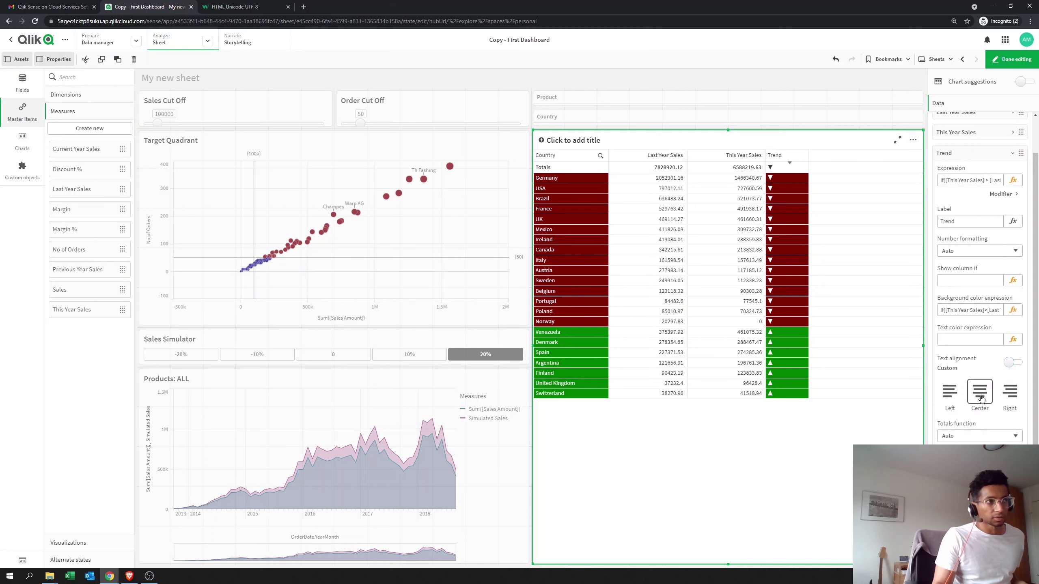
left_click(1012, 61)
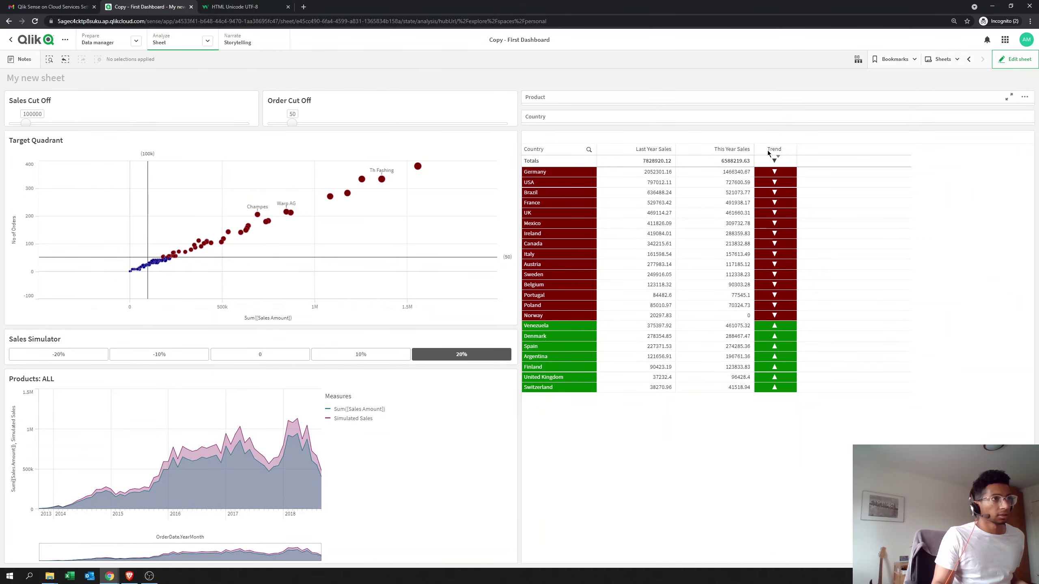
left_click(774, 151)
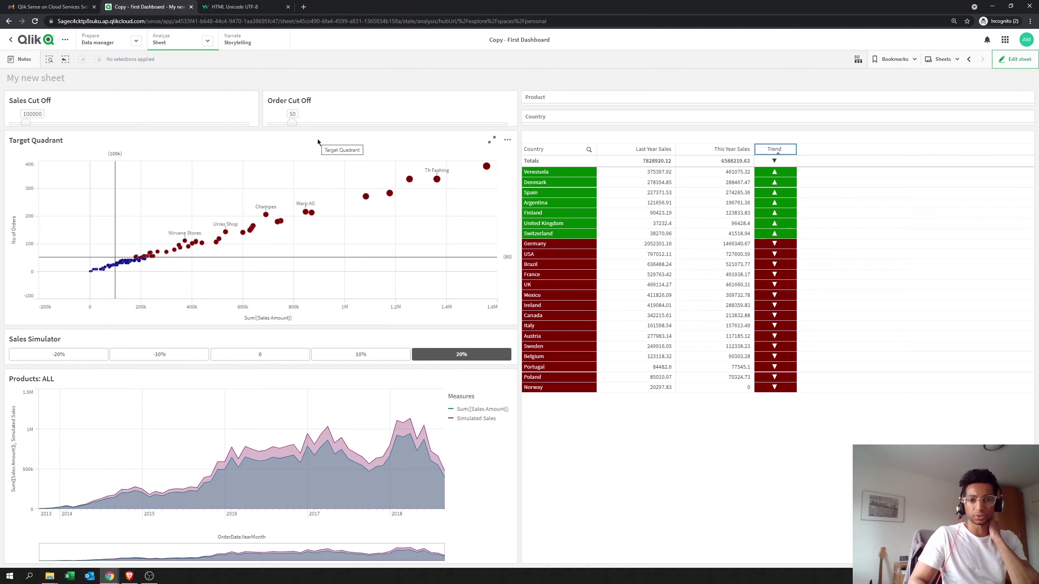
- Open the Data load editor in a new tab and find the orders table load in the Auto-generated section
left_click(137, 41)
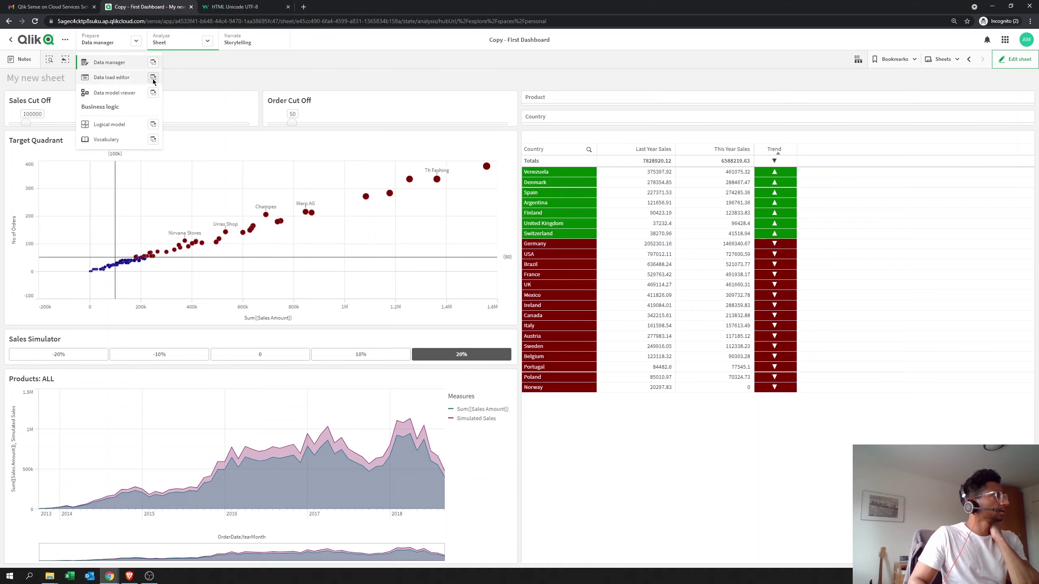
left_click(153, 78)
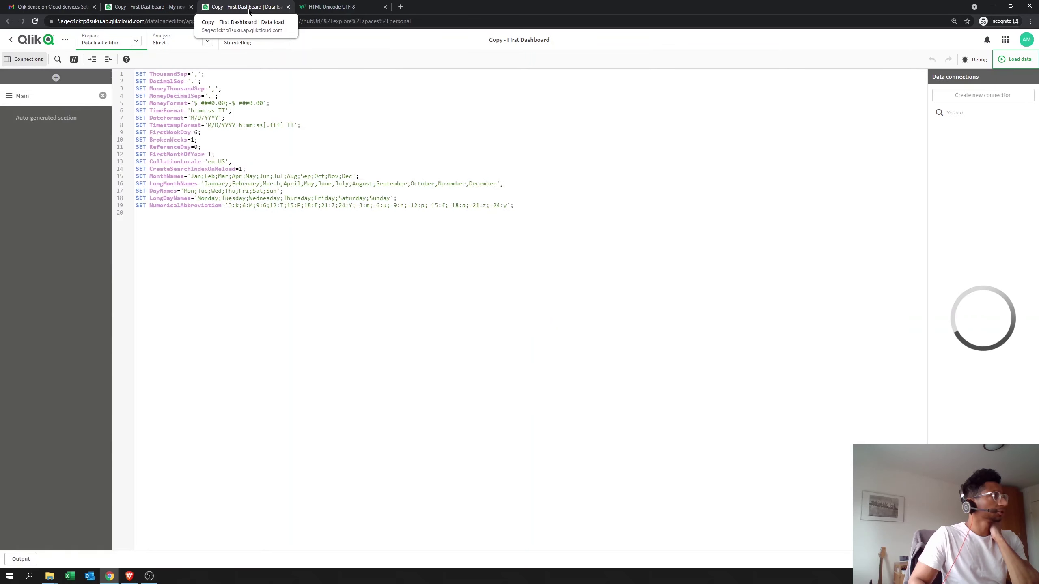
left_click(48, 117)
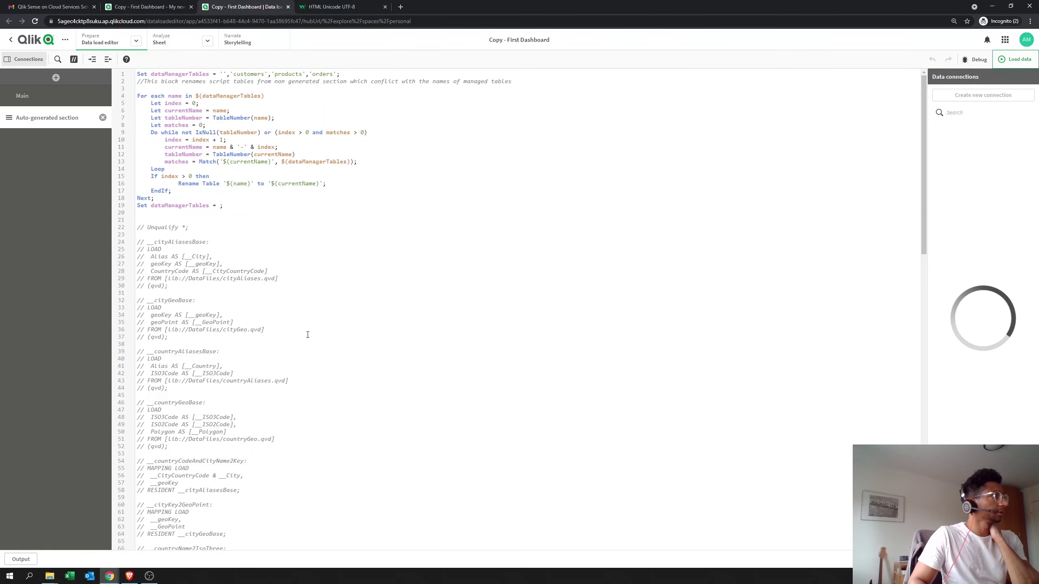
scroll(307, 335, "down", 9)
scroll(307, 336, "down", 10)
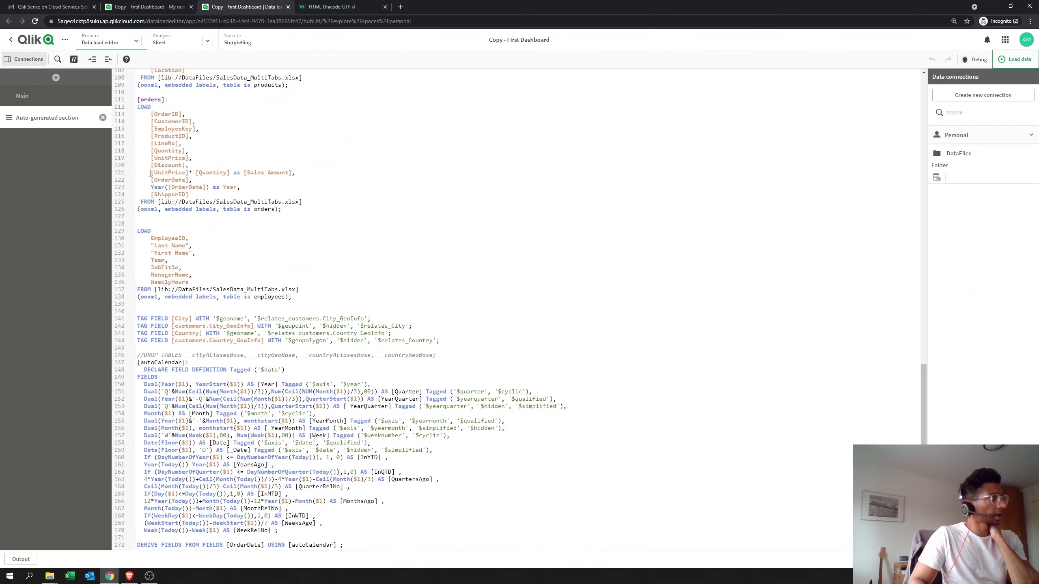
- Examine how the orders load script derives Sales Amount from unit price and quantity, and Year from OrderDate
left_click(156, 173)
left_click_drag(157, 174, 229, 175)
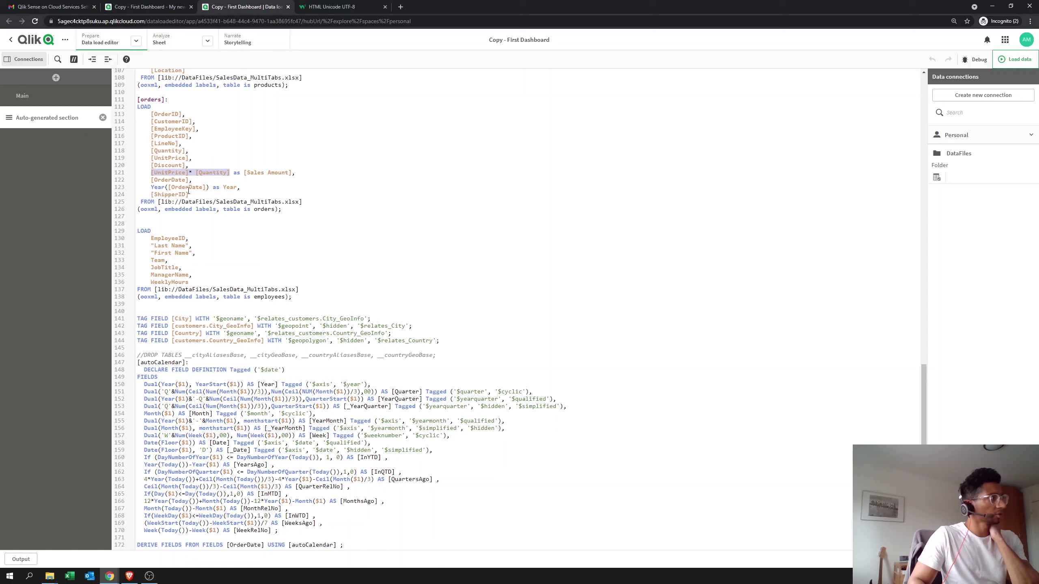
left_click_drag(151, 187, 224, 189)
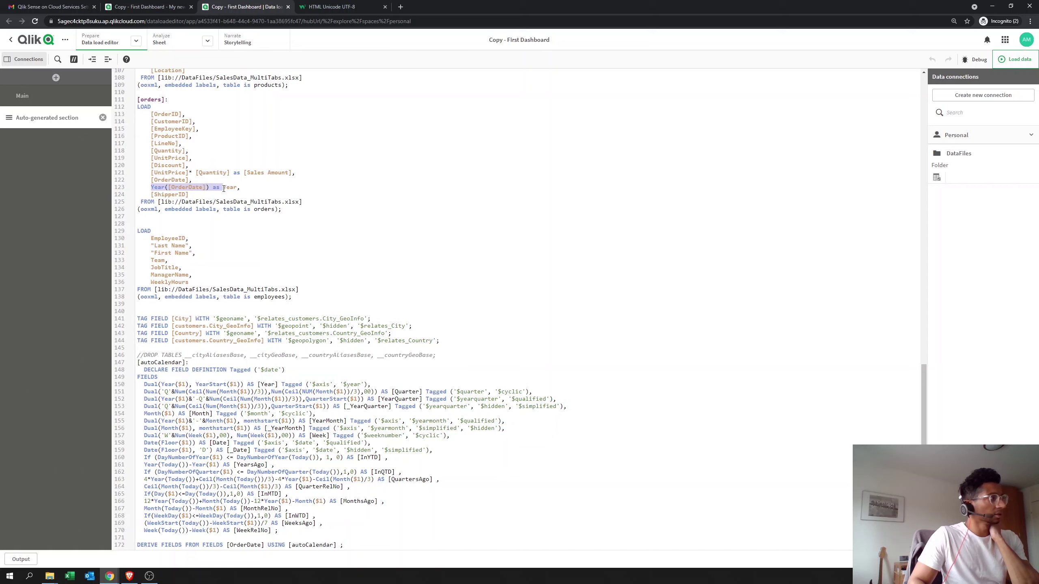
left_click(163, 188)
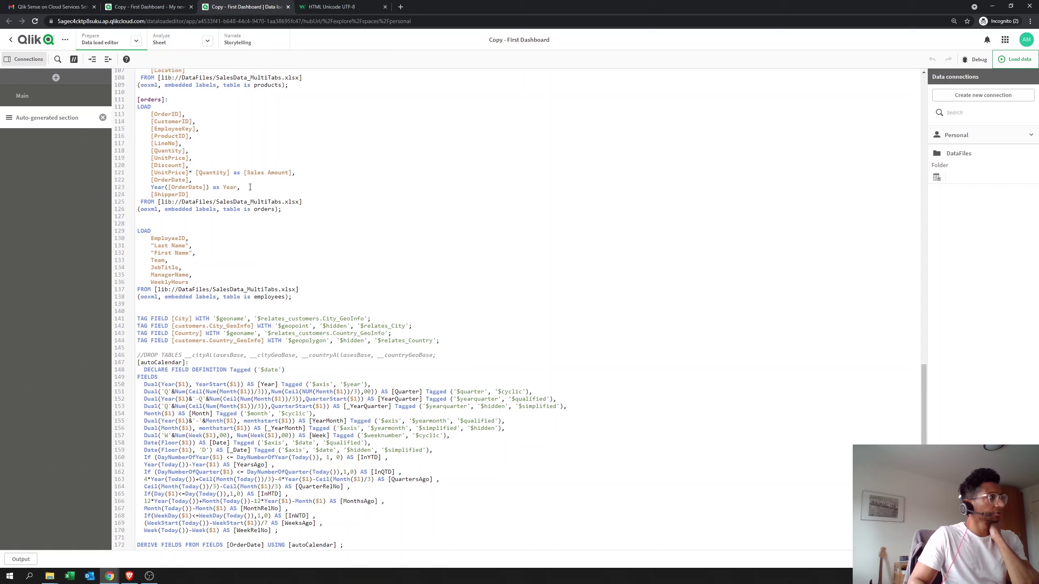
left_click_drag(250, 187, 138, 172)
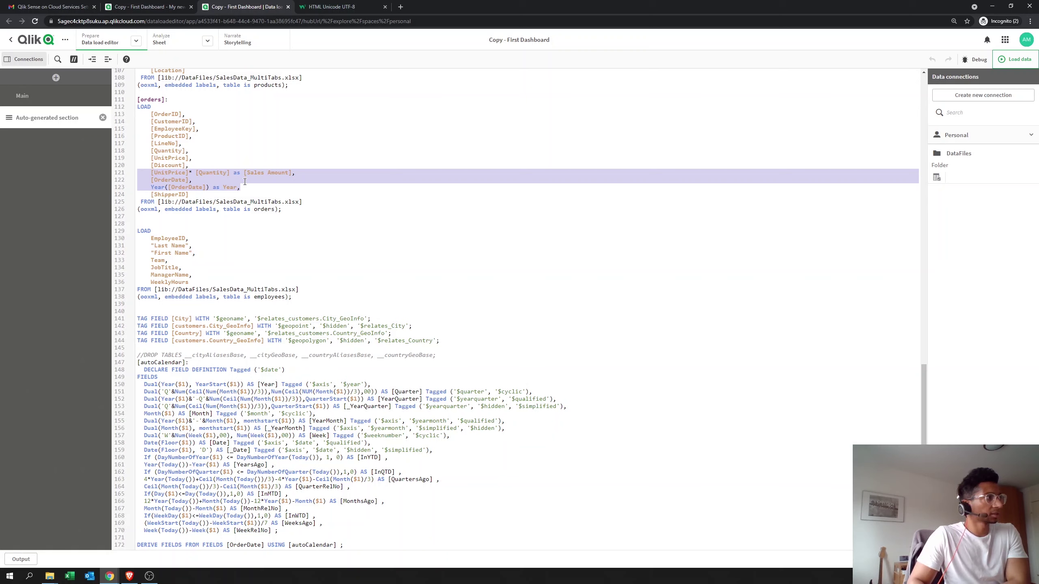
left_click_drag(241, 187, 319, 187)
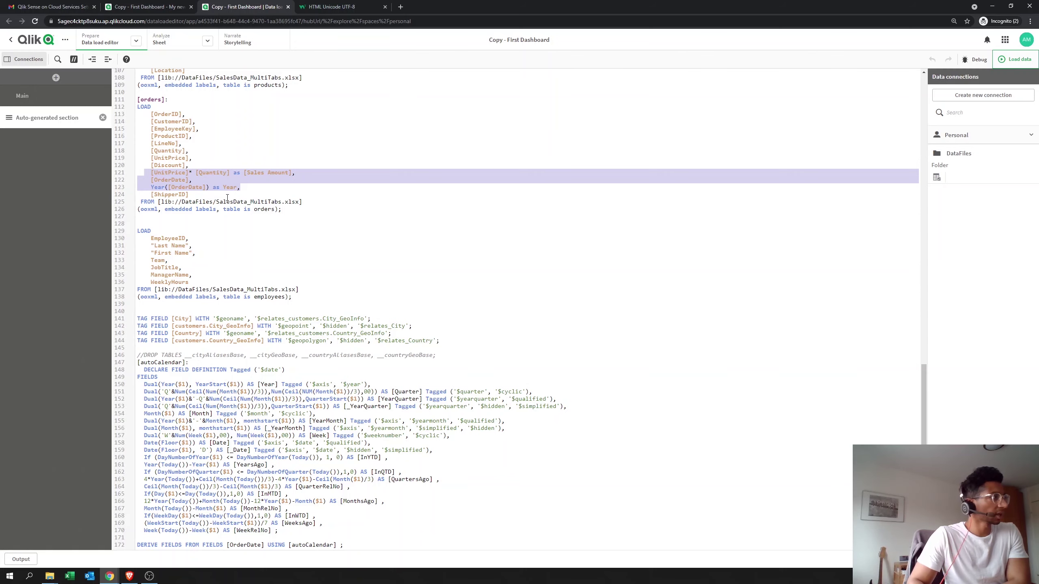
scroll(224, 328, "up", 10)
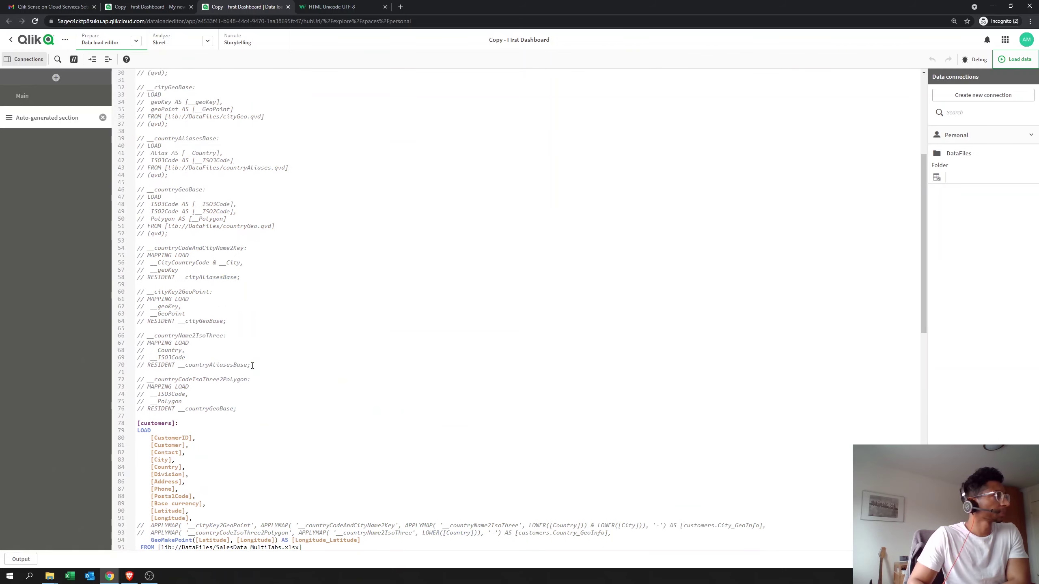
- Return to the dashboard sheet and set Order Cut Off to 200 and Sales Cut Off to 1700000
left_click(122, 5)
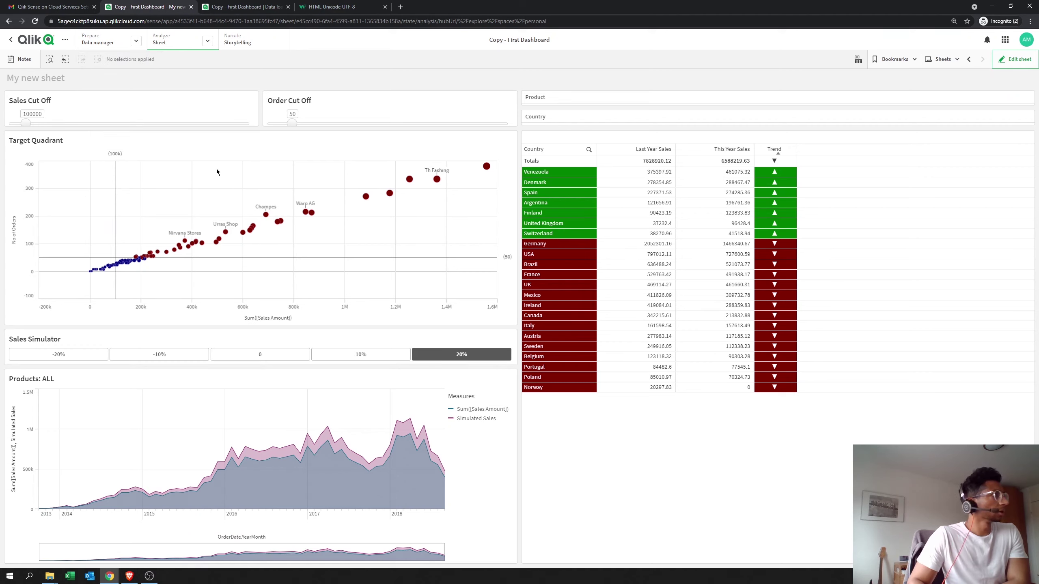
left_click(342, 124)
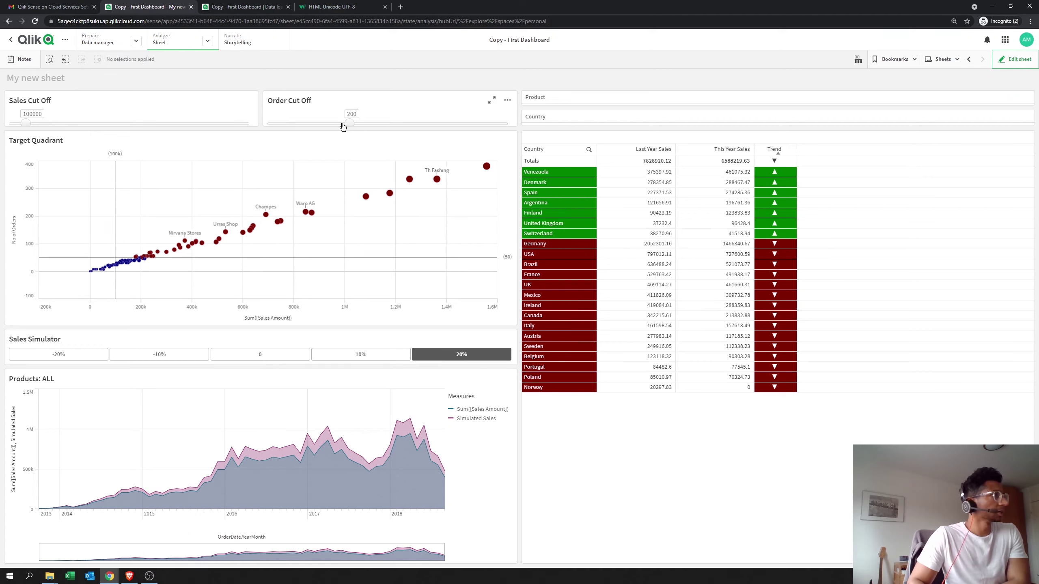
left_click(208, 124)
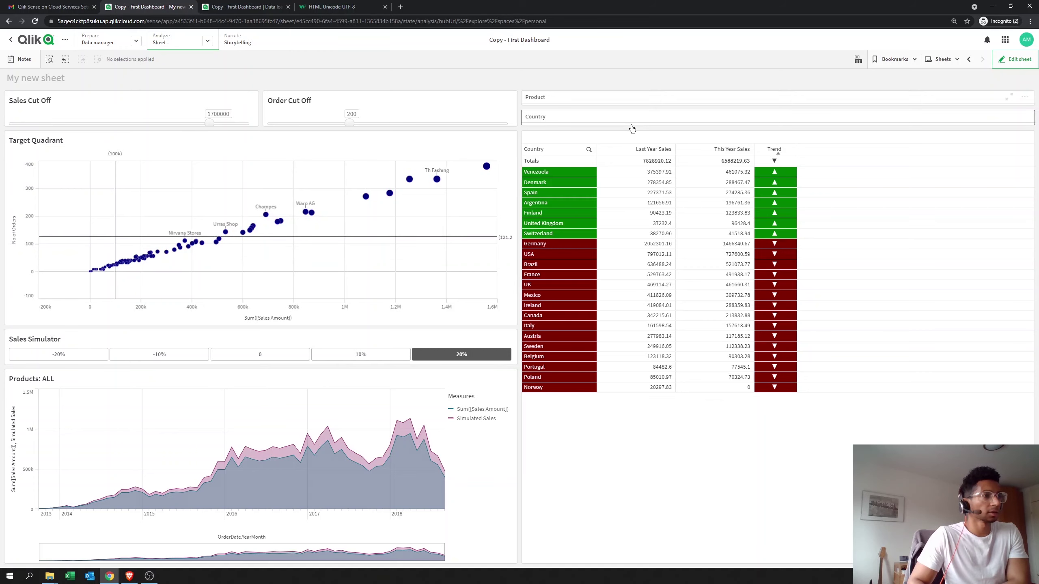